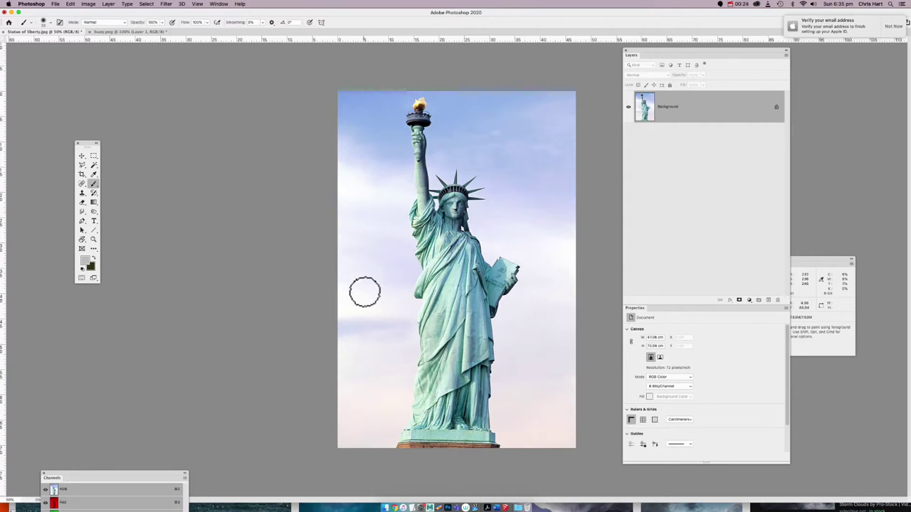
Duplicate the Background layer and name the copy "Statue of liberty".
{"action": "left_click", "coordinate": [94, 167]}
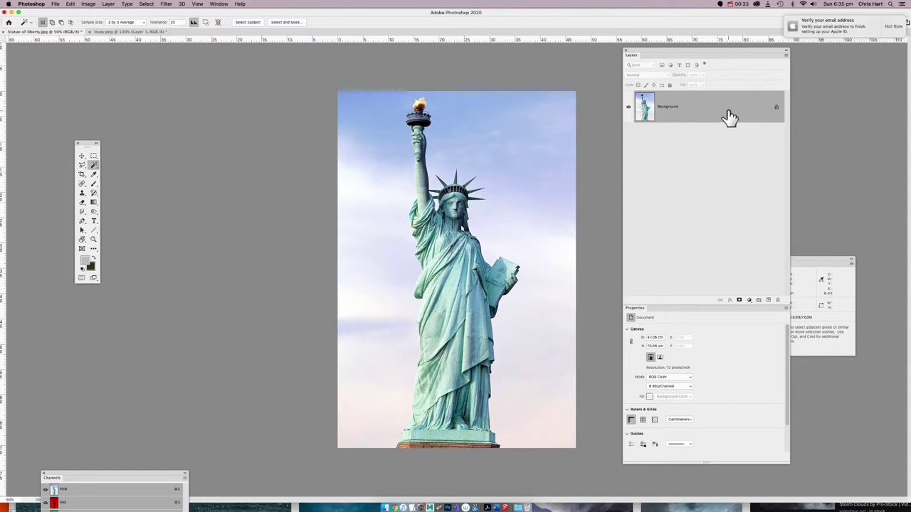
{"action": "left_click_drag", "start_coordinate": [673, 114], "coordinate": [767, 299]}
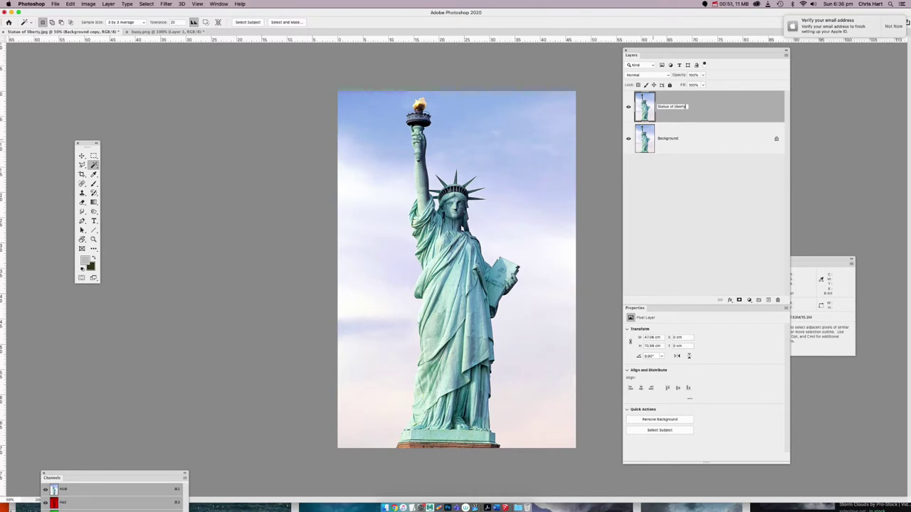
{"action": "left_click", "coordinate": [94, 155]}
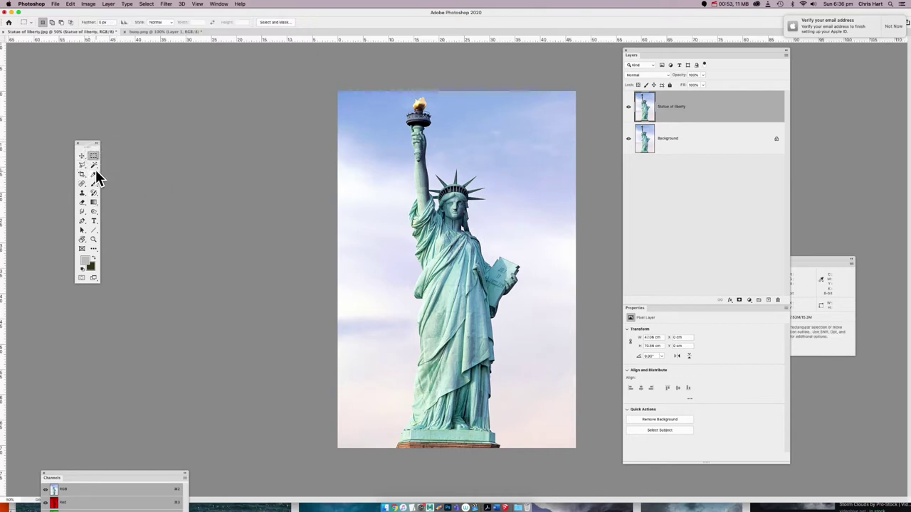
Try Magic Wand selections on the sky and the statue's face with Contiguous off.
{"action": "left_click", "coordinate": [95, 166]}
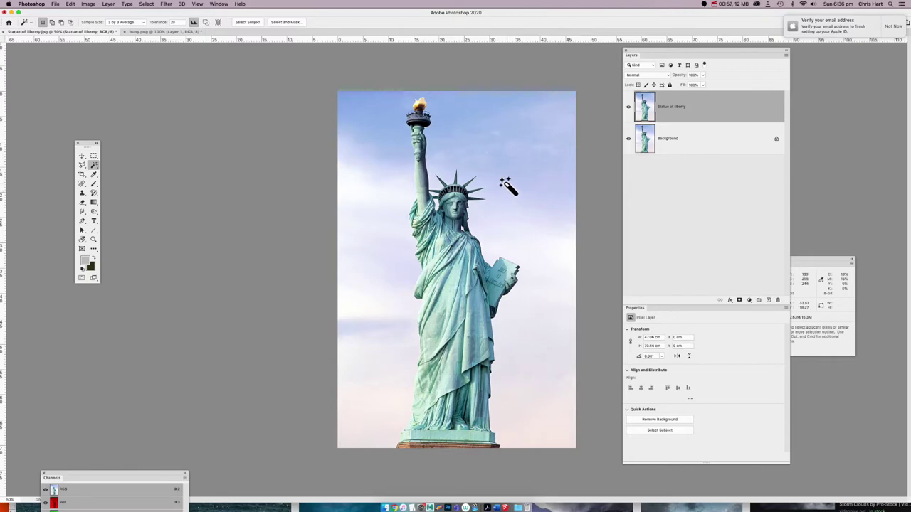
{"action": "left_click", "coordinate": [377, 289]}
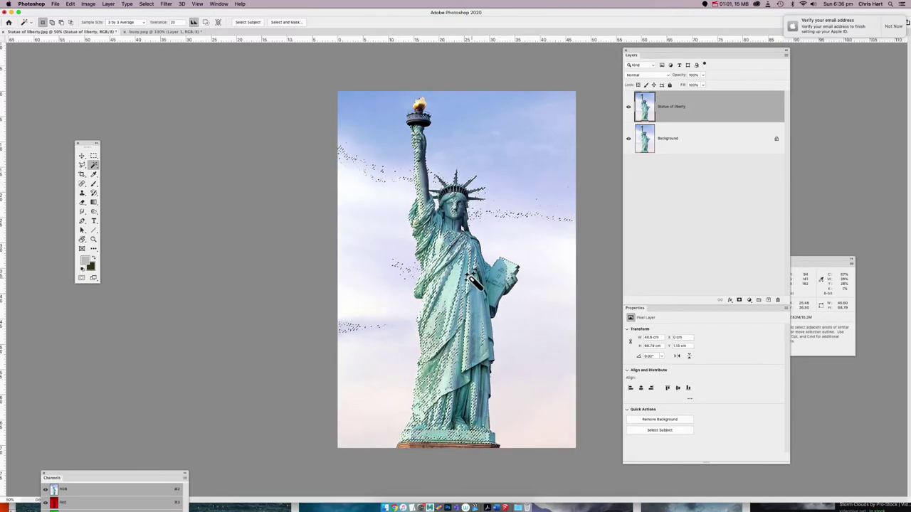
{"action": "key", "text": "super+d"}
{"action": "left_click", "coordinate": [462, 215]}
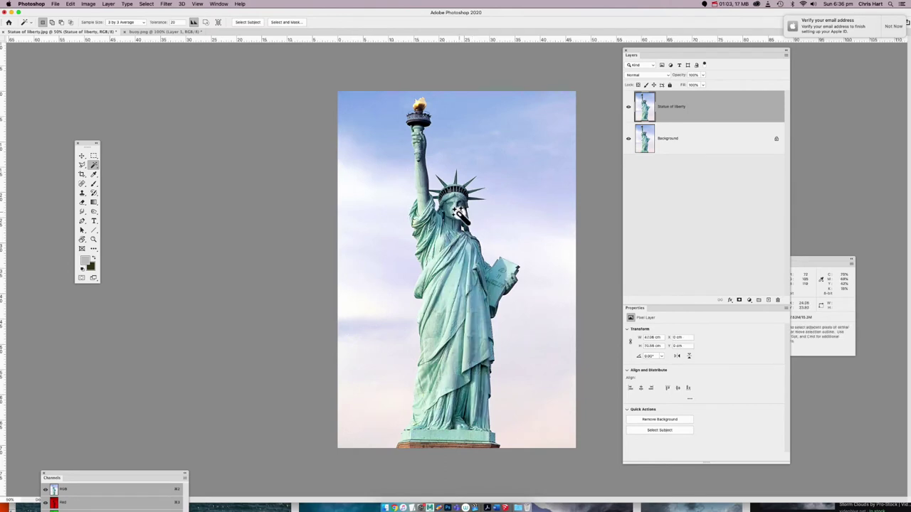
{"action": "left_click", "coordinate": [457, 204]}
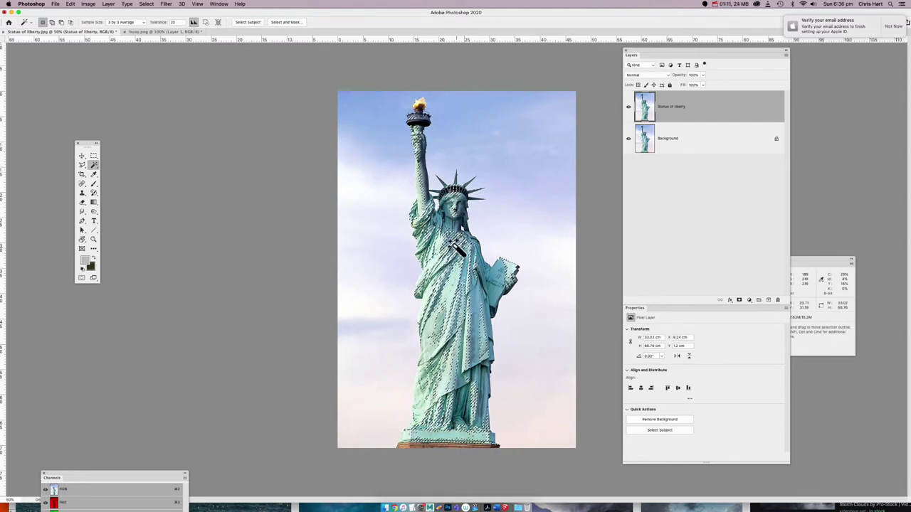
Turn on Contiguous for the Magic Wand and test it on the statue's raised arm.
{"action": "left_click", "coordinate": [206, 22]}
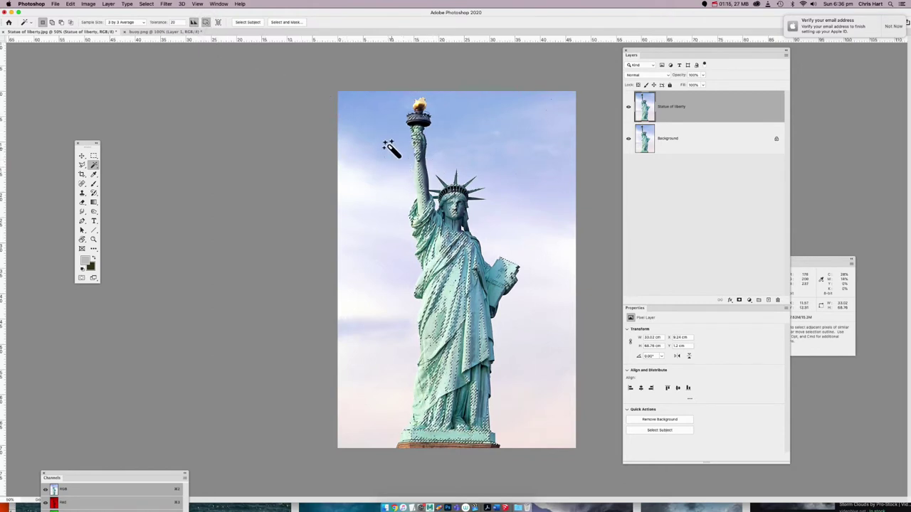
{"action": "left_click", "coordinate": [419, 202]}
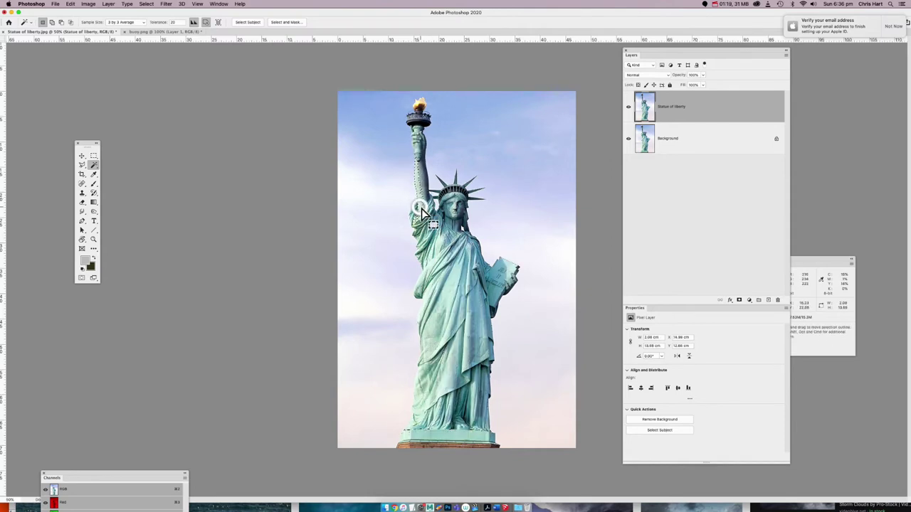
{"action": "left_click", "coordinate": [424, 178]}
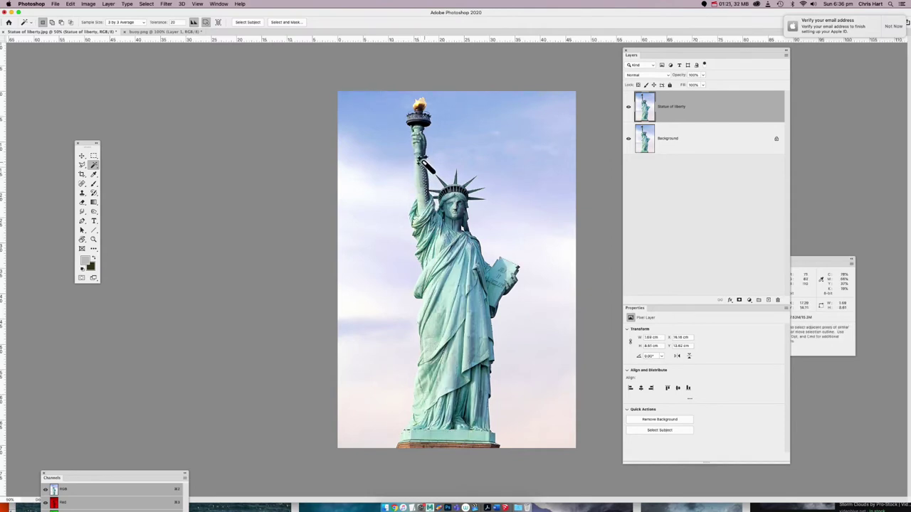
{"action": "left_click", "coordinate": [426, 177]}
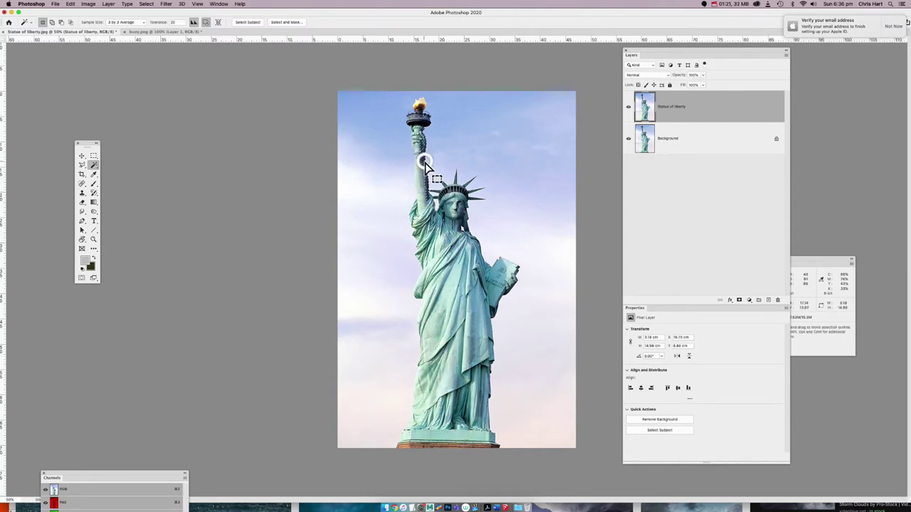
Select the sky all around the statue with the Magic Wand, adding area after area to the selection.
{"action": "left_click", "coordinate": [385, 132]}
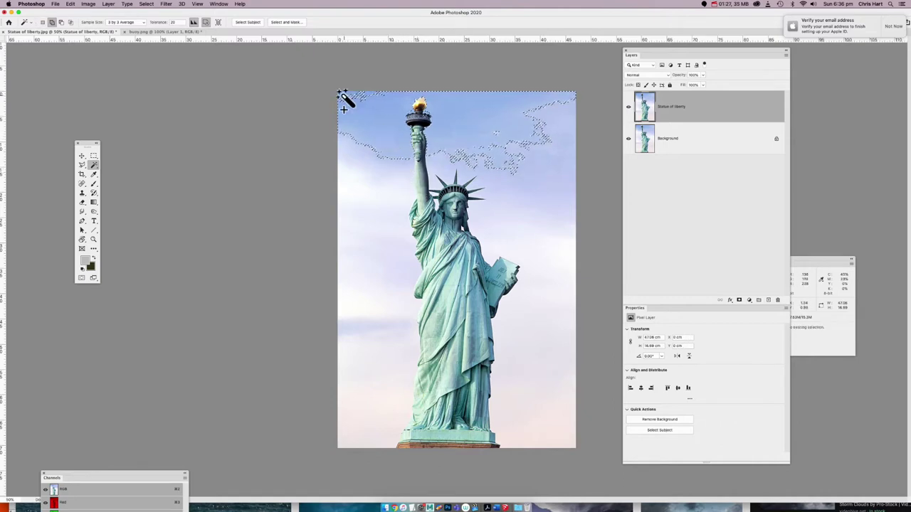
{"action": "left_click", "coordinate": [369, 164]}
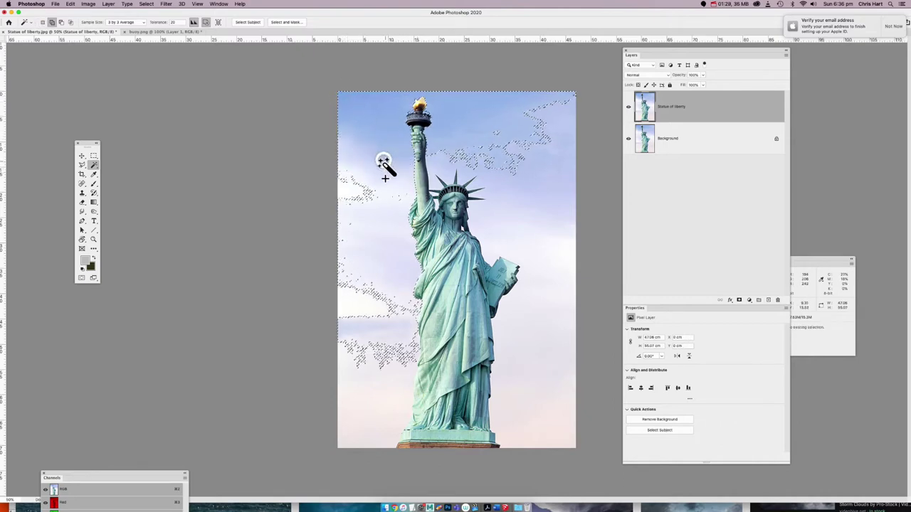
{"action": "left_click", "coordinate": [377, 200]}
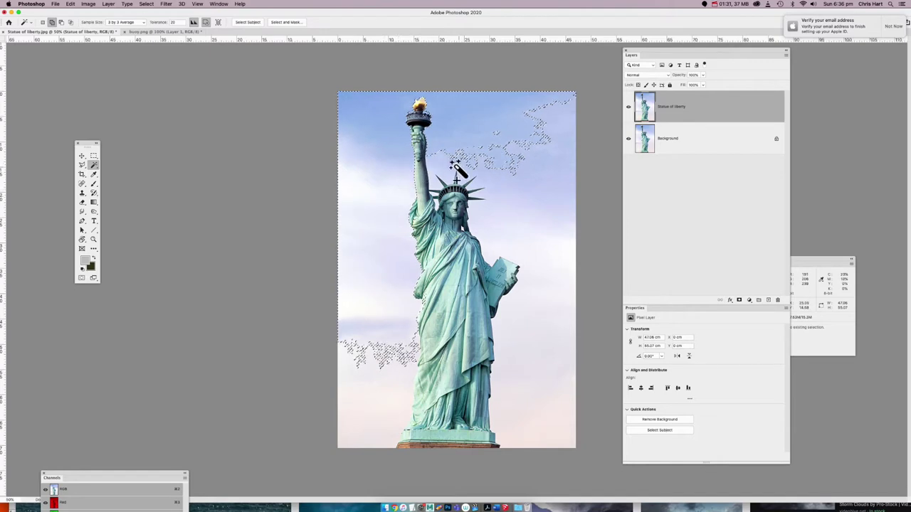
{"action": "left_click", "coordinate": [512, 195]}
{"action": "left_click", "coordinate": [545, 249]}
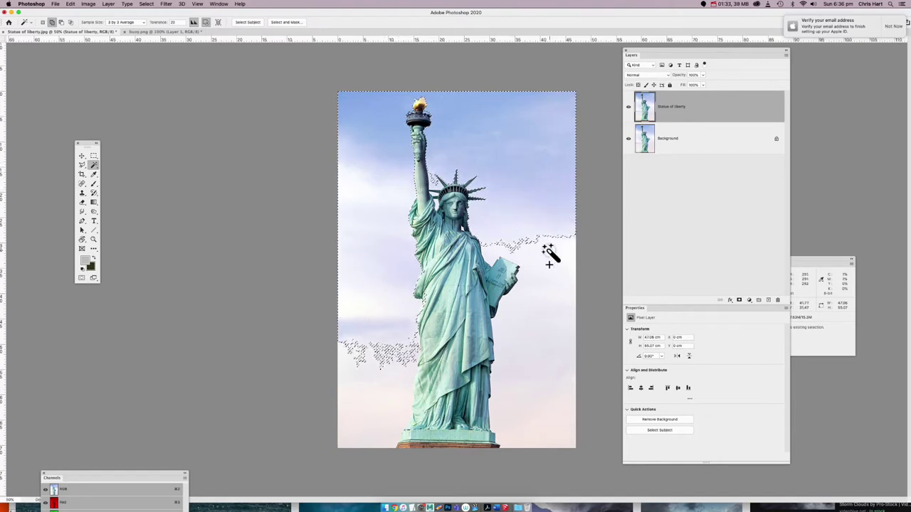
{"action": "left_click", "coordinate": [546, 290]}
{"action": "left_click", "coordinate": [552, 349]}
{"action": "left_click", "coordinate": [558, 377]}
{"action": "left_click", "coordinate": [563, 441]}
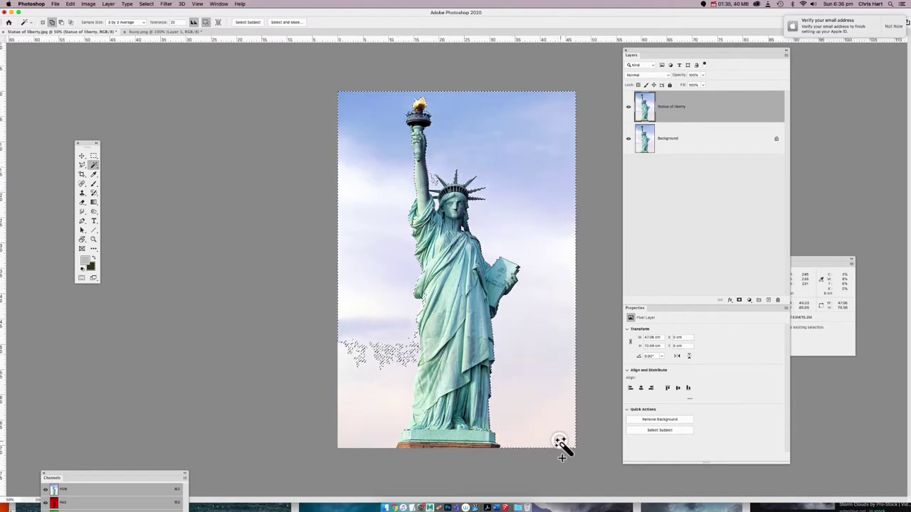
{"action": "left_click", "coordinate": [381, 422]}
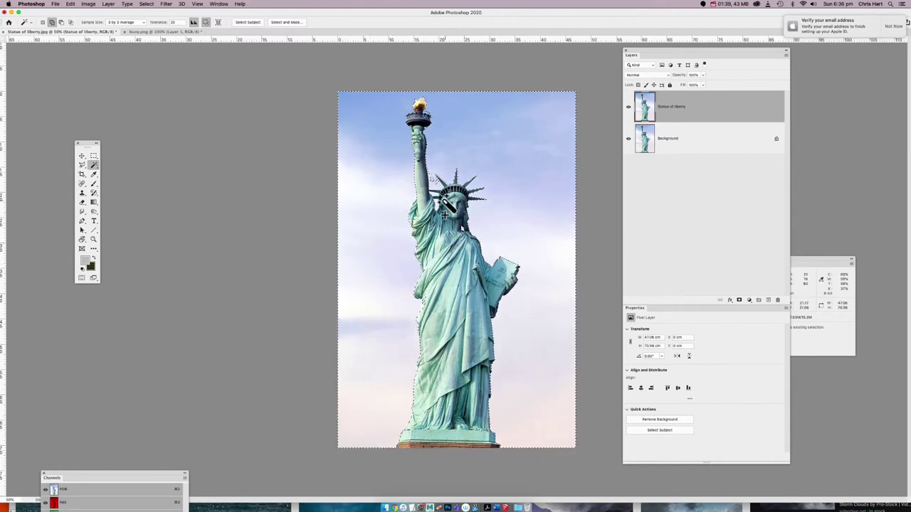
Add the missed sky areas between the raised arm and the crown and beside the neck to the selection.
{"action": "key", "text": "super+plus"}
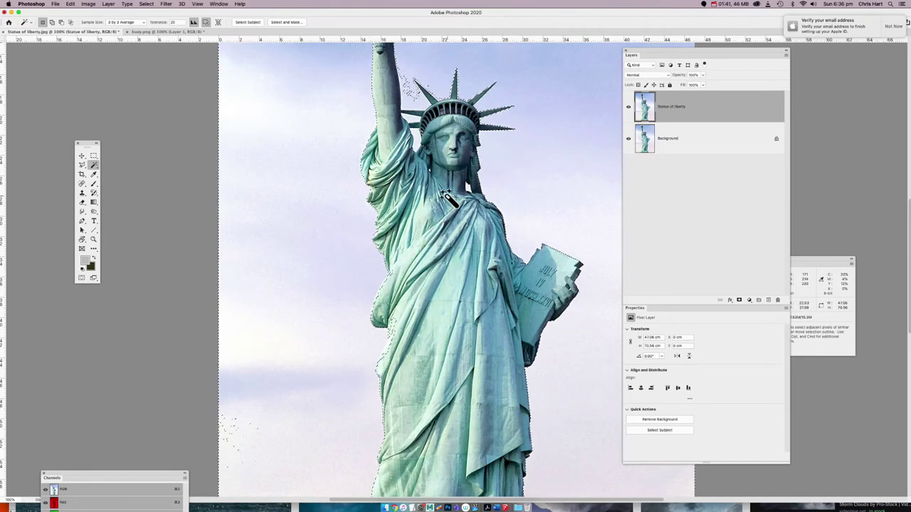
{"action": "scroll", "coordinate": [483, 190], "scroll_direction": "up", "scroll_amount": 3}
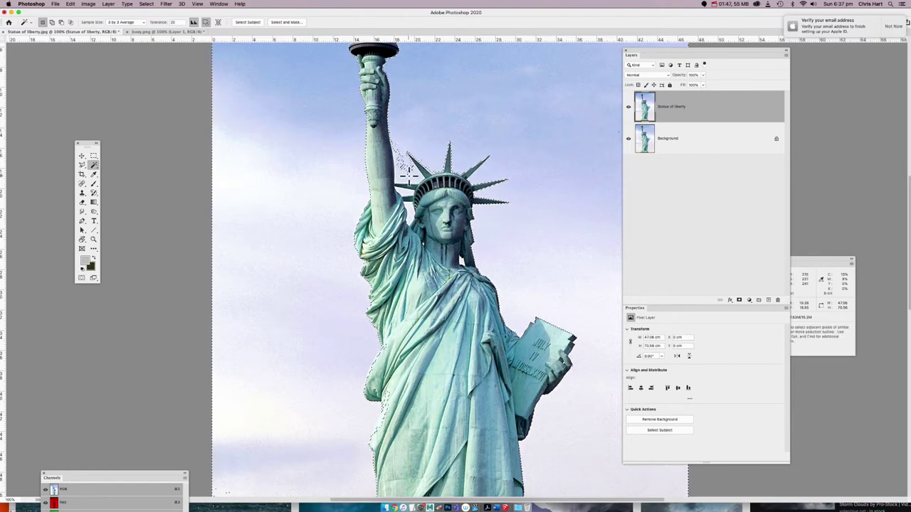
{"action": "key", "text": "shift"}
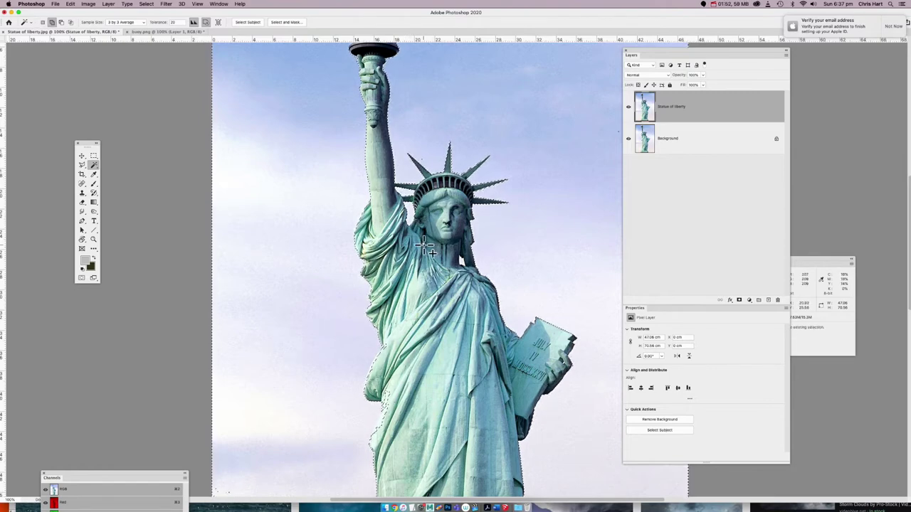
{"action": "left_click", "coordinate": [461, 262]}
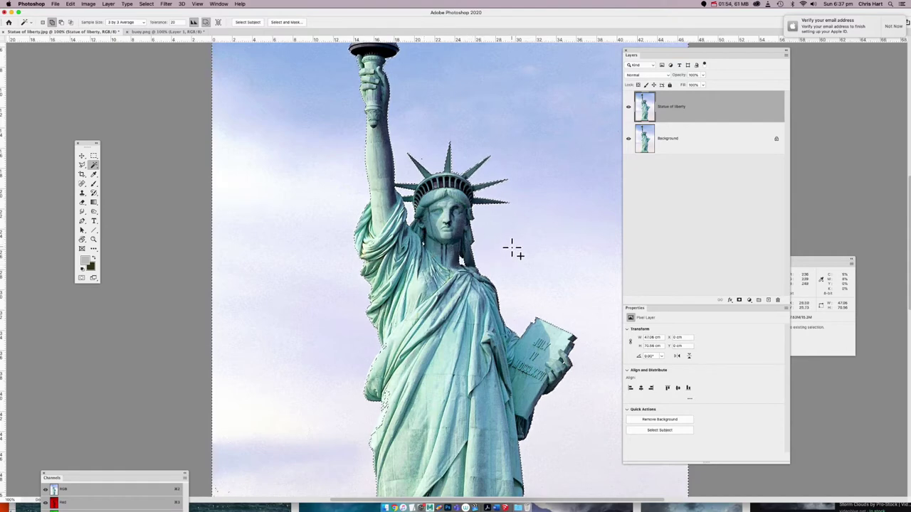
{"action": "left_click_drag", "start_coordinate": [515, 178], "coordinate": [517, 269]}
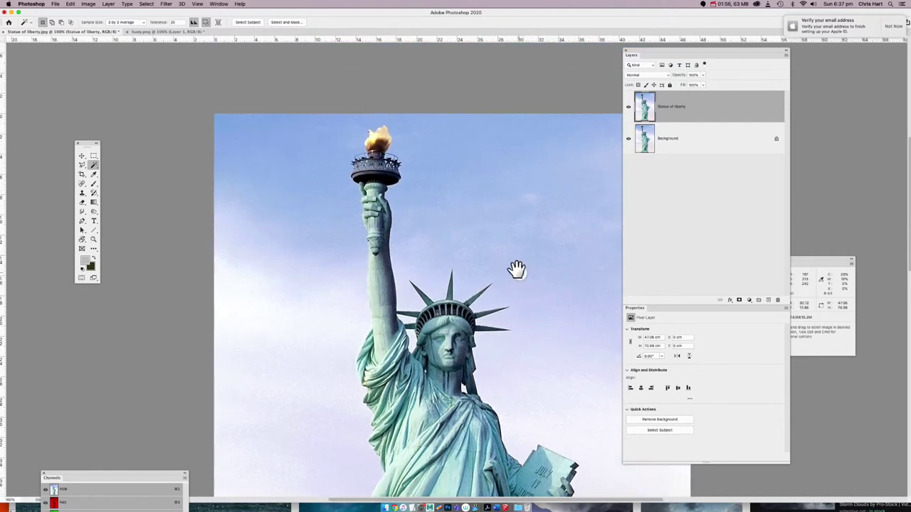
{"action": "key", "text": "super+minus"}
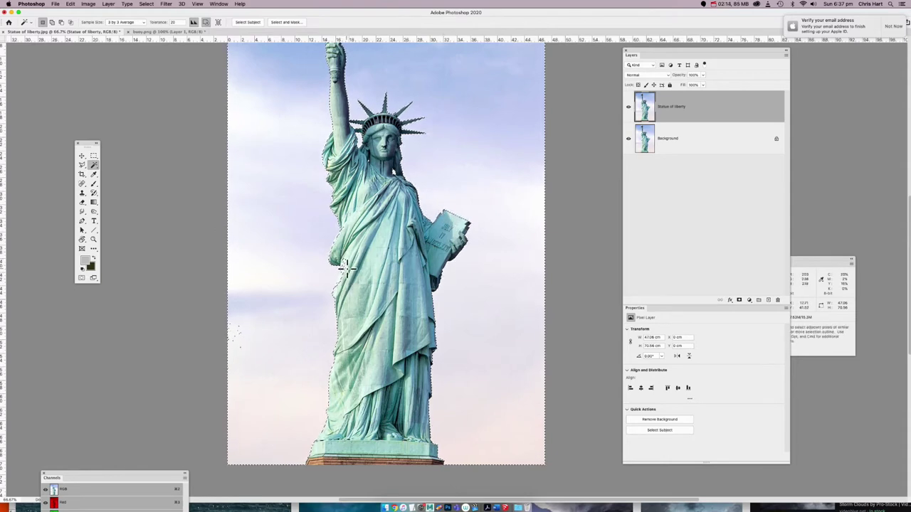
Switch to the Lasso tool and compare the sky selection's outline with its Quick Mask overlay.
{"action": "left_click_drag", "start_coordinate": [82, 168], "coordinate": [100, 165]}
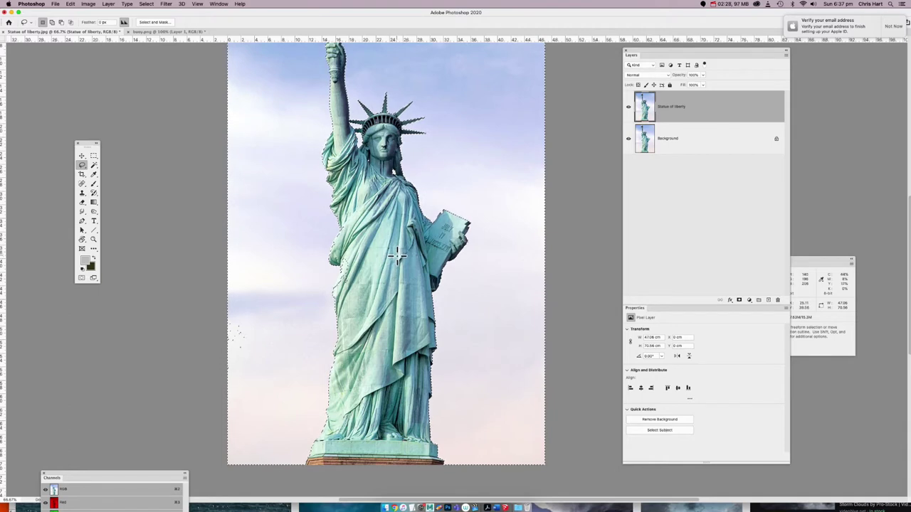
{"action": "key", "text": "q"}
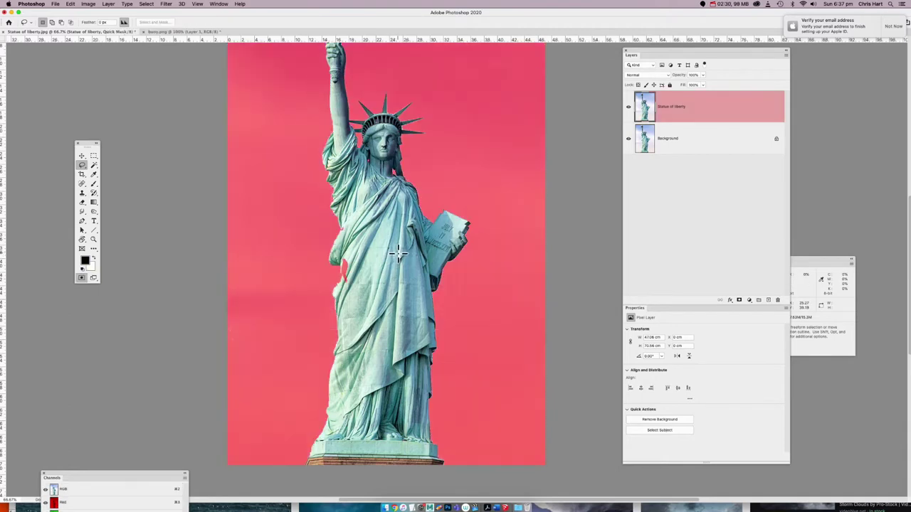
{"action": "left_click", "coordinate": [82, 277]}
{"action": "left_click", "coordinate": [82, 276]}
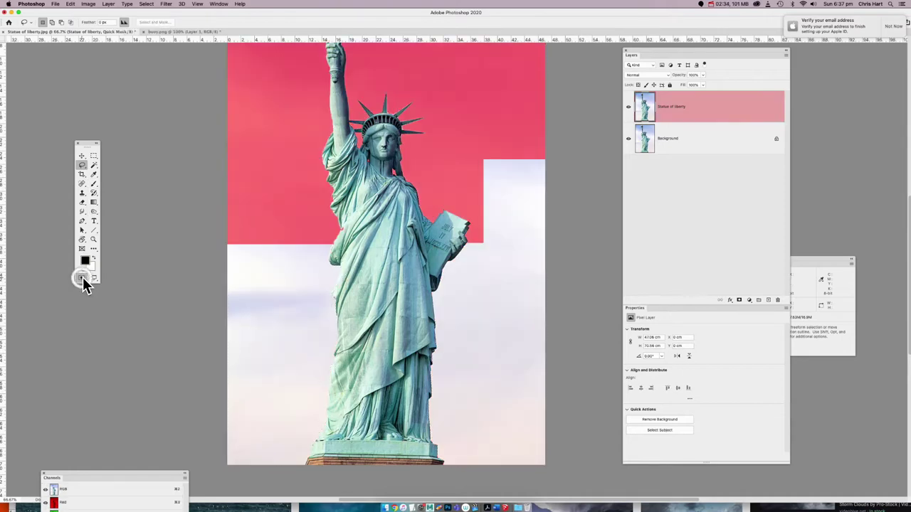
{"action": "left_click", "coordinate": [82, 278]}
{"action": "left_click", "coordinate": [82, 278]}
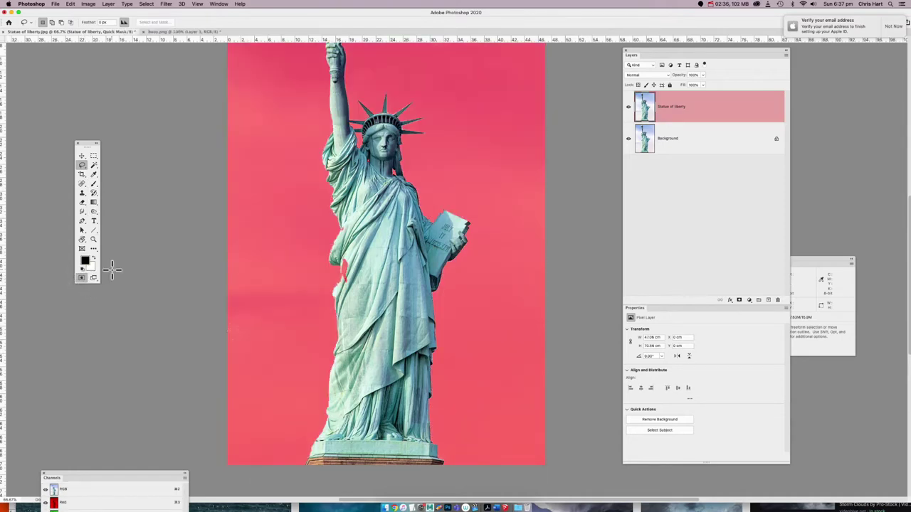
{"action": "key", "text": "q"}
{"action": "key", "text": "q"}
{"action": "key", "text": "q"}
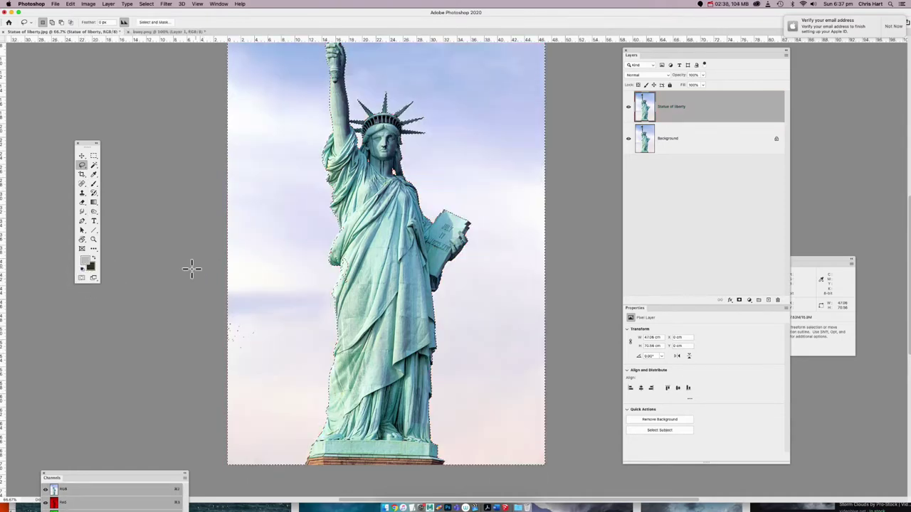
{"action": "key", "text": "q"}
Accept the Quick Mask options with the color indicating Selected Areas, and display the mask with the toolbox nearer the image.
{"action": "double_click", "coordinate": [82, 278]}
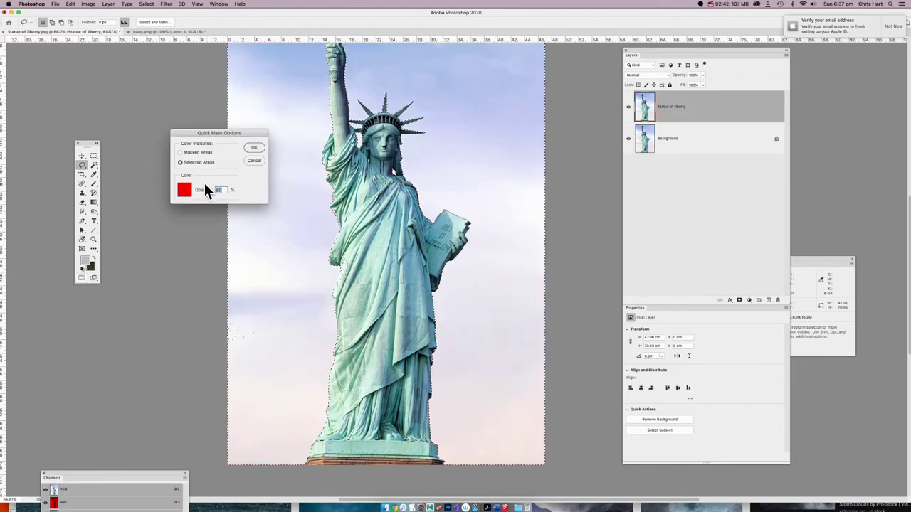
{"action": "left_click", "coordinate": [261, 148]}
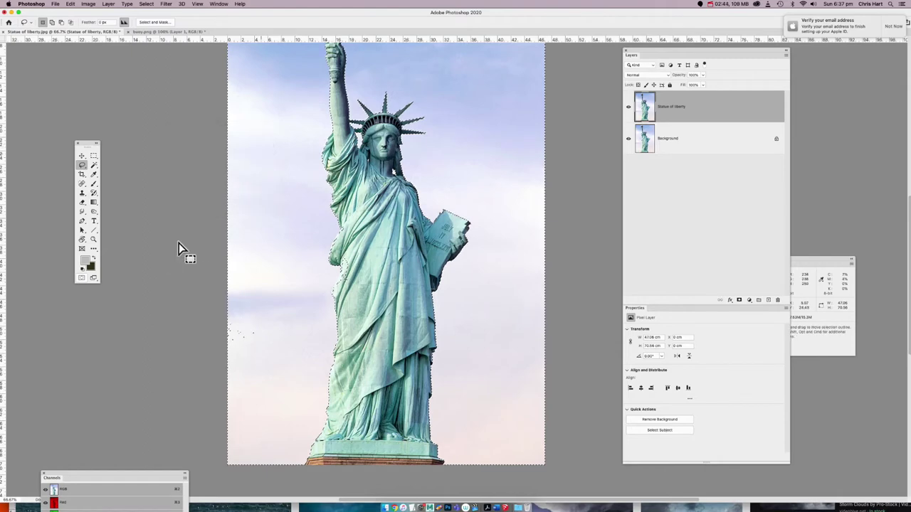
{"action": "left_click_drag", "start_coordinate": [87, 142], "coordinate": [191, 135]}
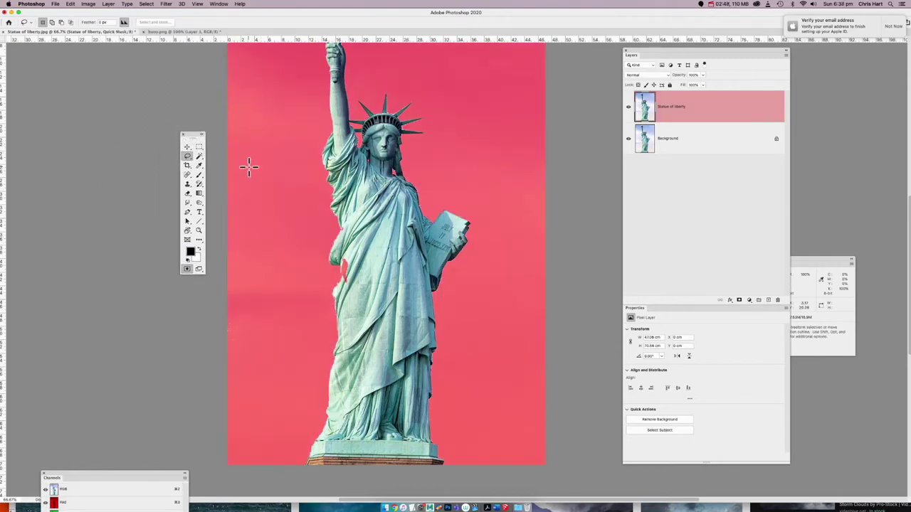
Switch to the Brush tool with a much smaller tip for the robe and move the toolbox beside the statue.
{"action": "left_click", "coordinate": [199, 175]}
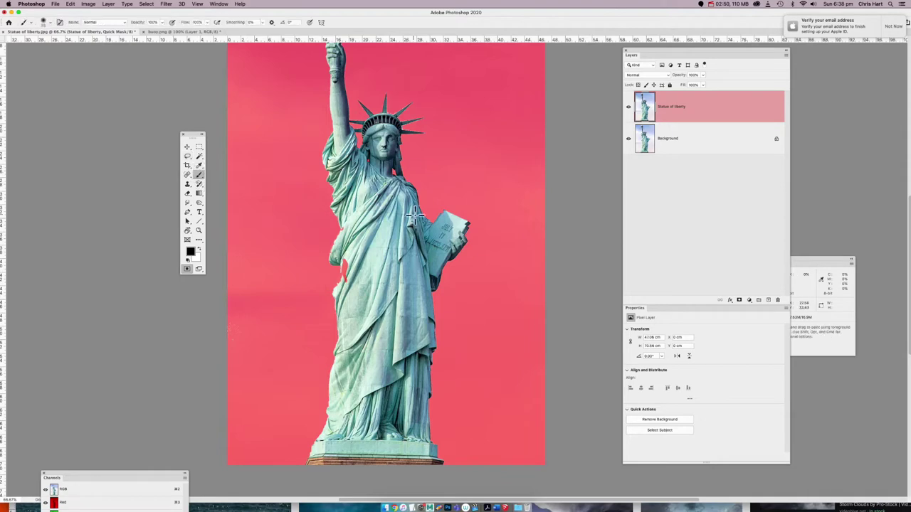
{"action": "key", "text": "super+plus"}
{"action": "key", "text": "super+plus"}
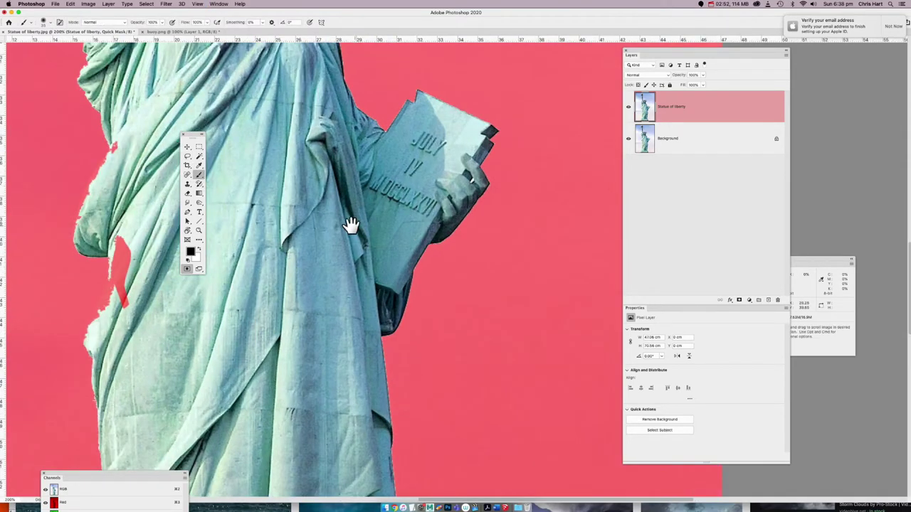
{"action": "left_click_drag", "start_coordinate": [392, 215], "coordinate": [504, 222]}
{"action": "scroll", "coordinate": [504, 222], "scroll_direction": "left", "scroll_amount": 5}
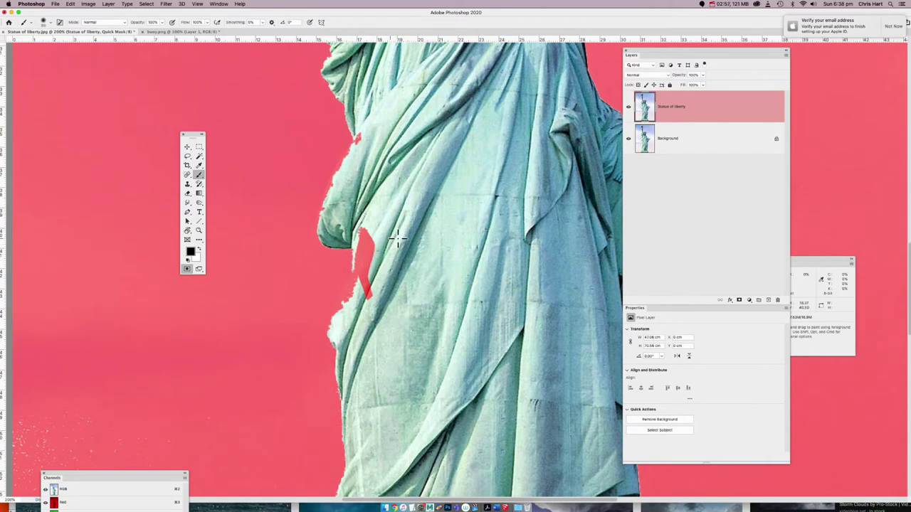
{"action": "key", "text": "bracketleft"}
{"action": "key", "text": "bracketleft"}
{"action": "key", "text": "bracketleft"}
{"action": "key", "text": "bracketleft"}
{"action": "key", "text": "bracketleft"}
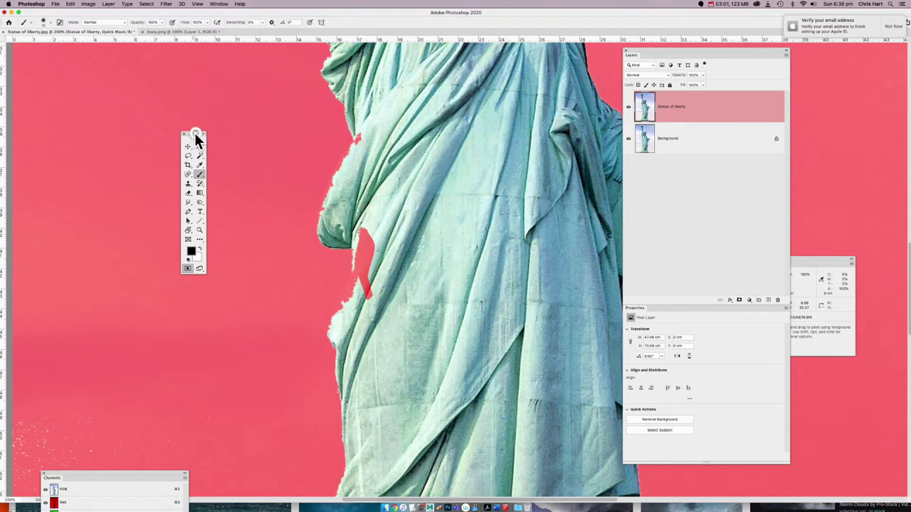
{"action": "left_click_drag", "start_coordinate": [194, 135], "coordinate": [278, 143]}
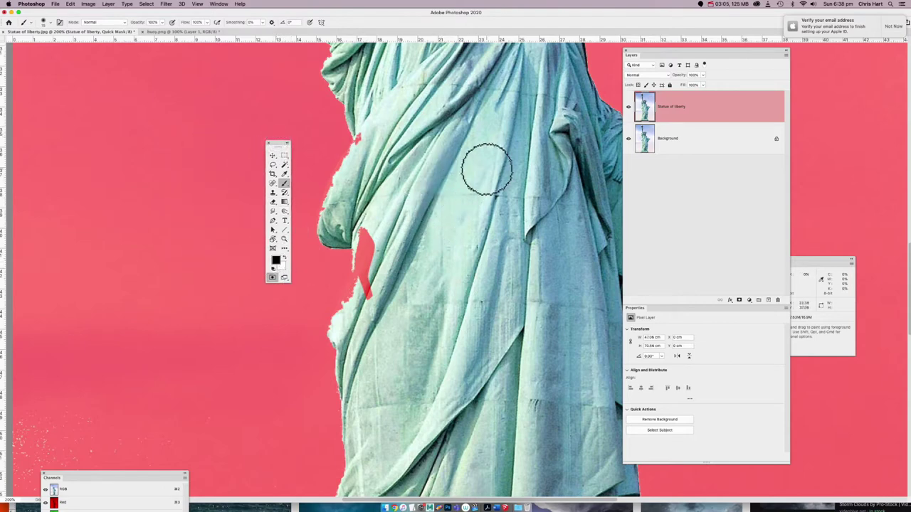
Paint a test patch of Quick Mask on the middle of the robe and try a brush stroke there outside Quick Mask.
{"action": "mouse_move", "coordinate": [442, 224]}
{"action": "left_mouse_down"}
{"action": "mouse_move", "coordinate": [463, 311]}
{"action": "mouse_move", "coordinate": [432, 343]}
{"action": "mouse_move", "coordinate": [452, 245]}
{"action": "mouse_move", "coordinate": [468, 246]}
{"action": "mouse_move", "coordinate": [467, 284]}
{"action": "mouse_move", "coordinate": [458, 245]}
{"action": "mouse_move", "coordinate": [436, 258]}
{"action": "mouse_move", "coordinate": [436, 245]}
{"action": "mouse_move", "coordinate": [508, 253]}
{"action": "mouse_move", "coordinate": [521, 273]}
{"action": "left_mouse_up"}
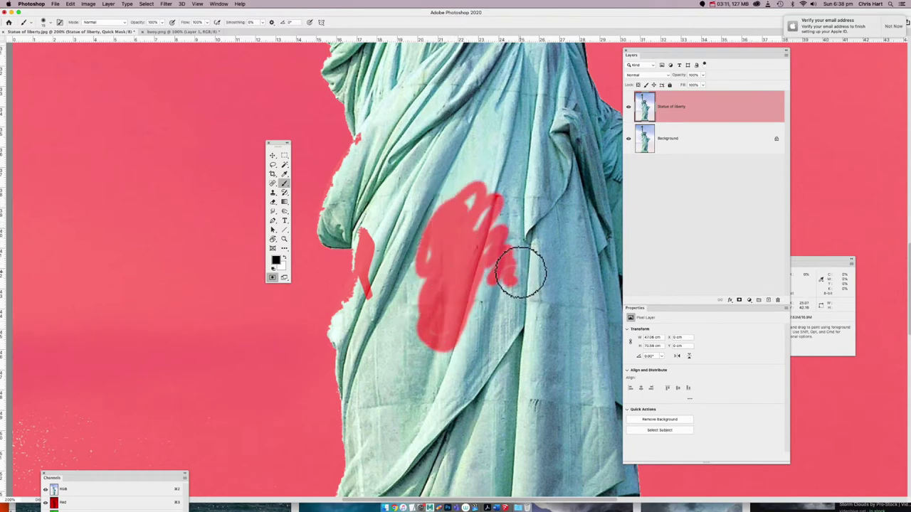
{"action": "key", "text": "q"}
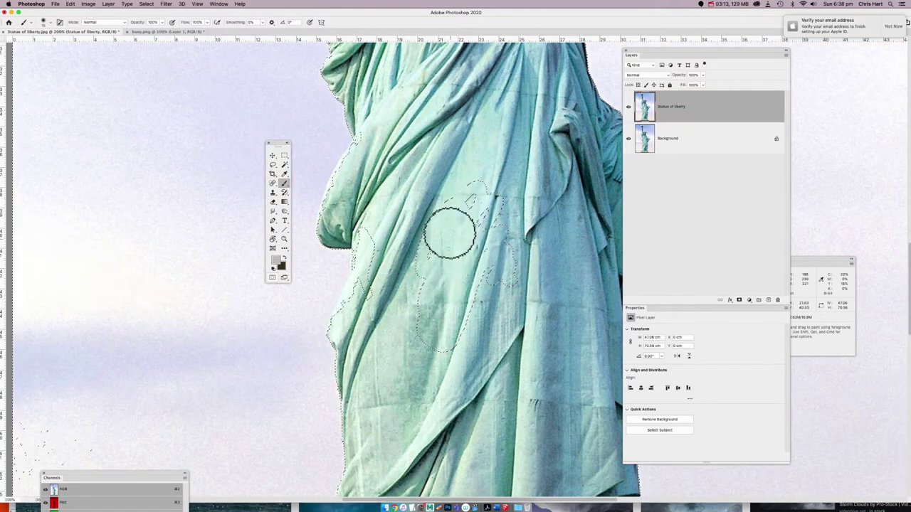
{"action": "left_click_drag", "start_coordinate": [428, 208], "coordinate": [481, 278]}
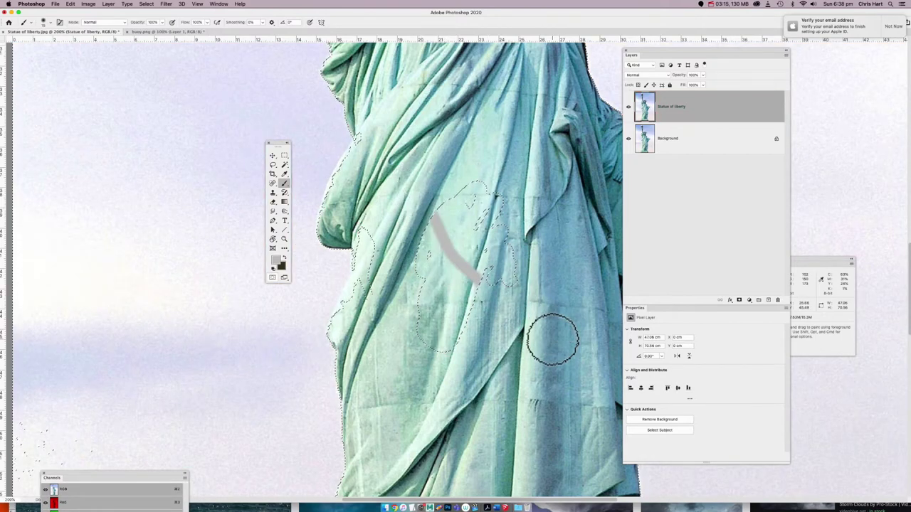
{"action": "key", "text": "ctrl+z"}
{"action": "key", "text": "q"}
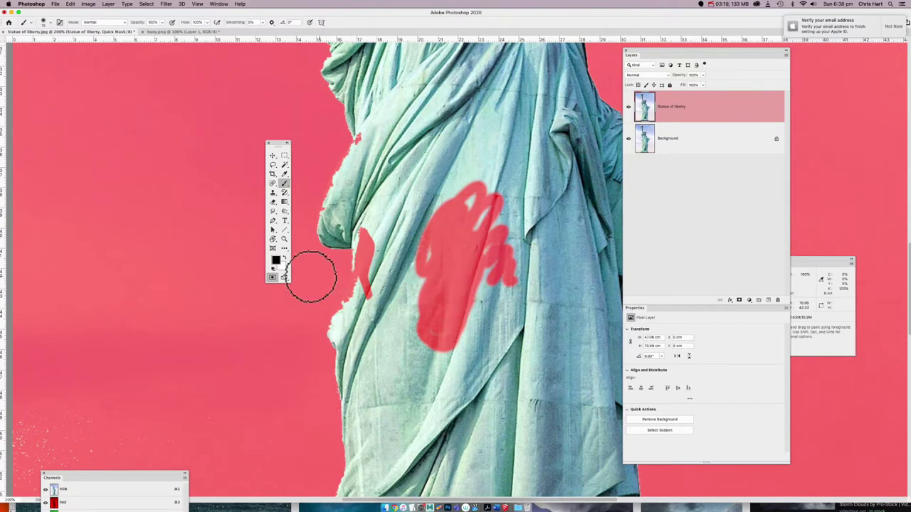
Erase the test patch from the middle of the robe with white, checking the selection outline outside Quick Mask midway.
{"action": "left_click_drag", "start_coordinate": [349, 255], "coordinate": [356, 260]}
{"action": "mouse_move", "coordinate": [476, 185]}
{"action": "left_mouse_down"}
{"action": "mouse_move", "coordinate": [472, 209]}
{"action": "mouse_move", "coordinate": [481, 185]}
{"action": "mouse_move", "coordinate": [468, 182]}
{"action": "mouse_move", "coordinate": [419, 259]}
{"action": "mouse_move", "coordinate": [420, 249]}
{"action": "mouse_move", "coordinate": [446, 247]}
{"action": "mouse_move", "coordinate": [431, 340]}
{"action": "mouse_move", "coordinate": [460, 341]}
{"action": "mouse_move", "coordinate": [467, 320]}
{"action": "left_mouse_up"}
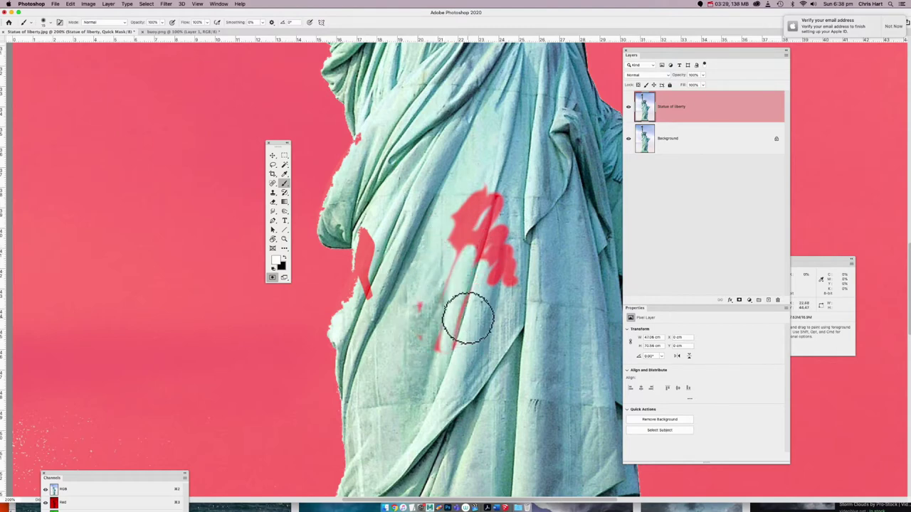
{"action": "key", "text": "q"}
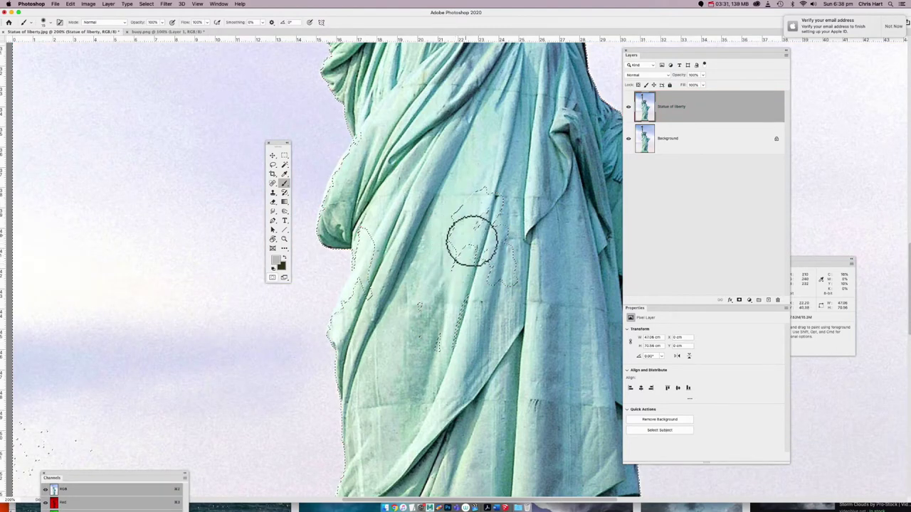
{"action": "key", "text": "q"}
{"action": "mouse_move", "coordinate": [468, 263]}
{"action": "left_mouse_down"}
{"action": "mouse_move", "coordinate": [458, 295]}
{"action": "mouse_move", "coordinate": [419, 316]}
{"action": "mouse_move", "coordinate": [448, 314]}
{"action": "mouse_move", "coordinate": [451, 346]}
{"action": "mouse_move", "coordinate": [482, 188]}
{"action": "mouse_move", "coordinate": [447, 234]}
{"action": "mouse_move", "coordinate": [501, 223]}
{"action": "mouse_move", "coordinate": [505, 271]}
{"action": "mouse_move", "coordinate": [508, 240]}
{"action": "mouse_move", "coordinate": [474, 244]}
{"action": "mouse_move", "coordinate": [494, 217]}
{"action": "mouse_move", "coordinate": [444, 350]}
{"action": "mouse_move", "coordinate": [436, 236]}
{"action": "left_mouse_up"}
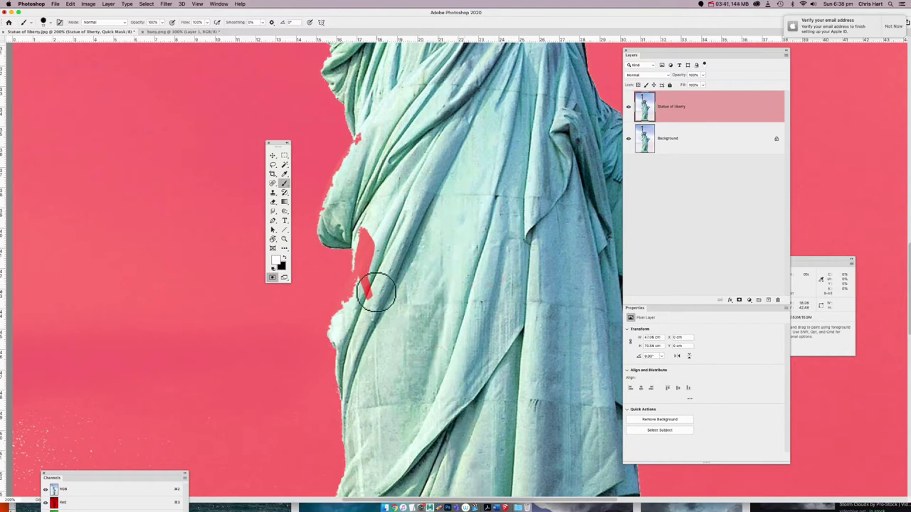
Paint white over the stray mask on the robe's edge below the raised arm's sleeve to restore the missing fold.
{"action": "mouse_move", "coordinate": [373, 296]}
{"action": "left_mouse_down"}
{"action": "mouse_move", "coordinate": [348, 302]}
{"action": "mouse_move", "coordinate": [358, 231]}
{"action": "mouse_move", "coordinate": [365, 261]}
{"action": "left_mouse_up"}
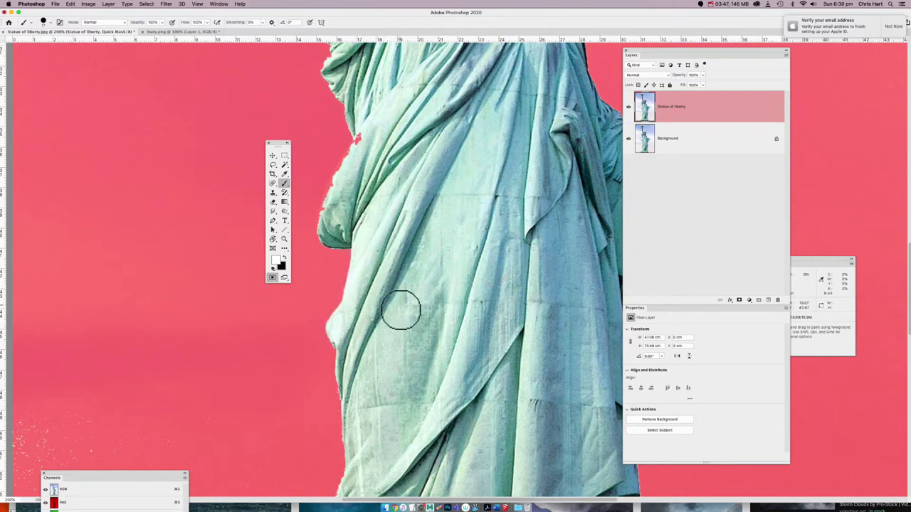
{"action": "left_click_drag", "start_coordinate": [400, 309], "coordinate": [419, 132]}
{"action": "left_click_drag", "start_coordinate": [423, 219], "coordinate": [429, 118]}
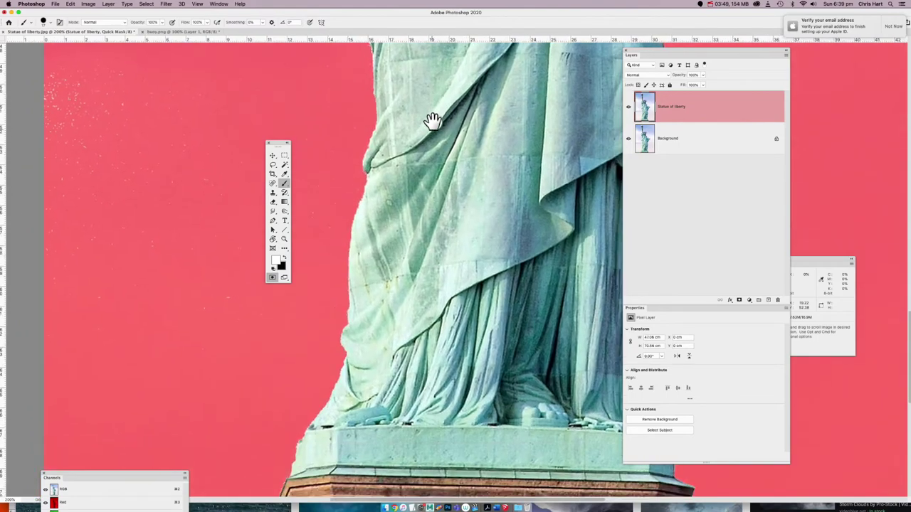
Review the Quick Mask options and accept them with Selected Areas at 80% opacity.
{"action": "mouse_move", "coordinate": [478, 167]}
{"action": "left_mouse_down"}
{"action": "mouse_move", "coordinate": [444, 142]}
{"action": "mouse_move", "coordinate": [387, 295]}
{"action": "mouse_move", "coordinate": [371, 426]}
{"action": "left_mouse_up"}
{"action": "double_click", "coordinate": [272, 277]}
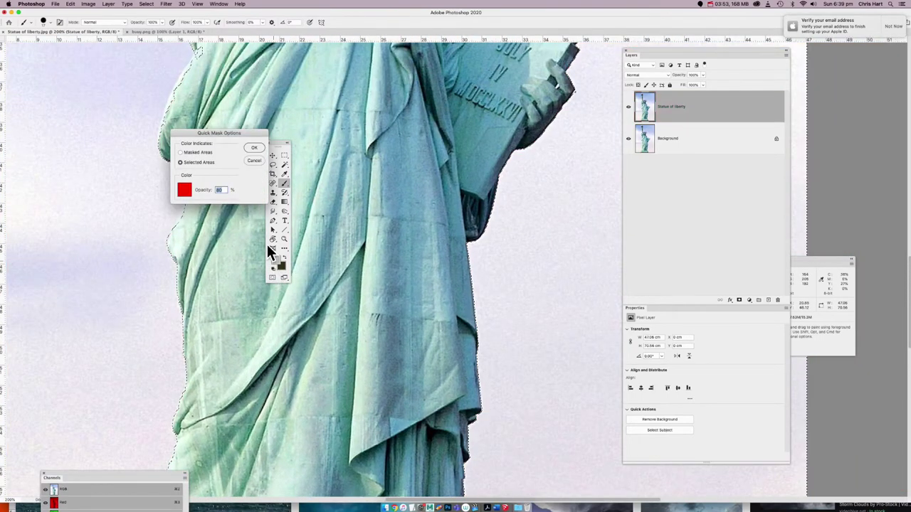
{"action": "left_click", "coordinate": [262, 148]}
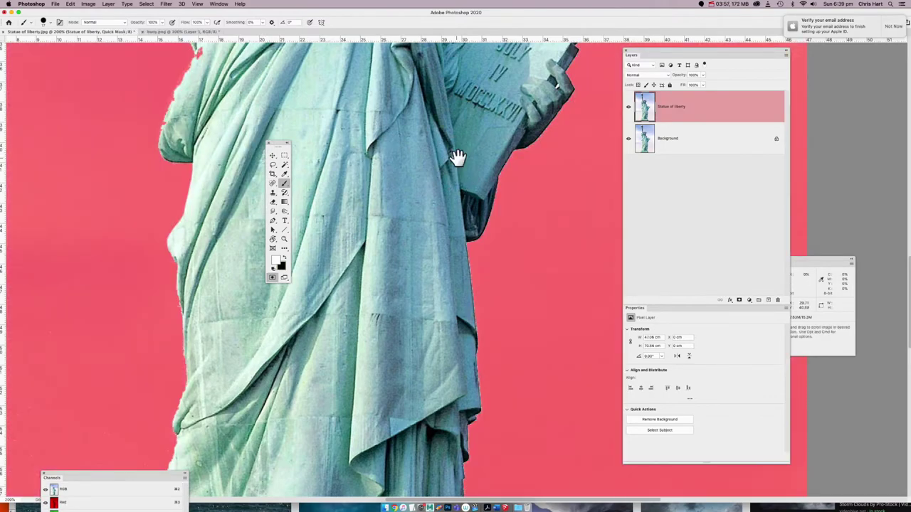
Touch up the mask around the torch railing and along the robe's sleeve edge with a smaller brush.
{"action": "left_click_drag", "start_coordinate": [458, 156], "coordinate": [441, 491]}
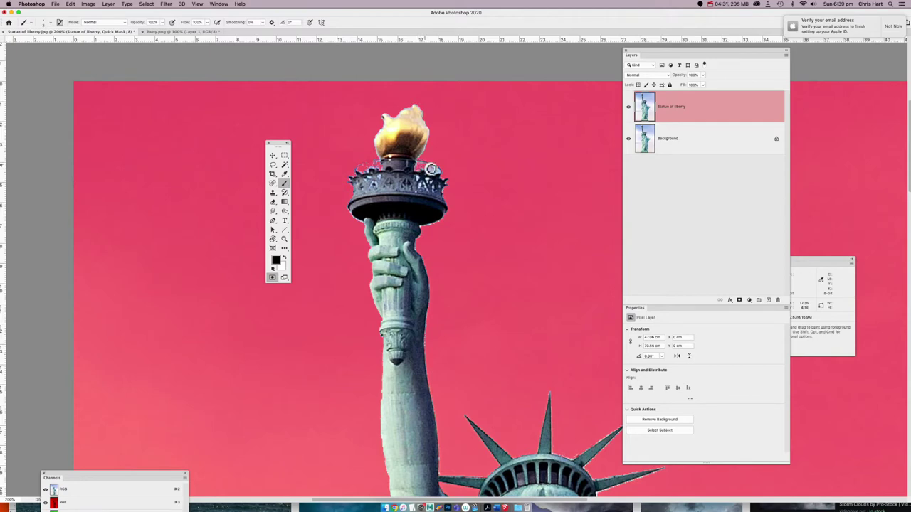
{"action": "key", "text": "bracketleft"}
{"action": "mouse_move", "coordinate": [470, 224]}
{"action": "left_mouse_down"}
{"action": "mouse_move", "coordinate": [435, 228]}
{"action": "mouse_move", "coordinate": [439, 170]}
{"action": "mouse_move", "coordinate": [427, 86]}
{"action": "mouse_move", "coordinate": [431, 178]}
{"action": "mouse_move", "coordinate": [353, 256]}
{"action": "left_mouse_up"}
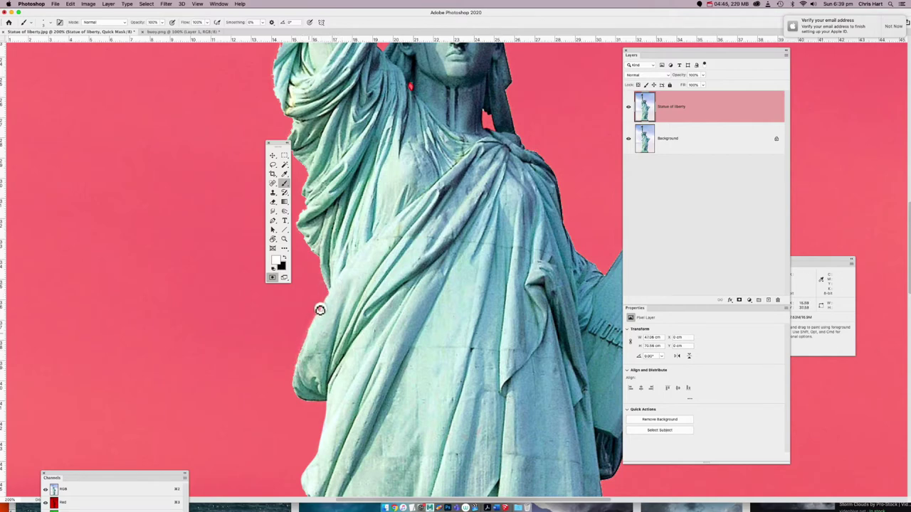
Paint a small hard-edged mask patch in black on the robe and a larger soft-edged patch below it.
{"action": "key", "text": "x"}
{"action": "left_click_drag", "start_coordinate": [439, 320], "coordinate": [438, 332]}
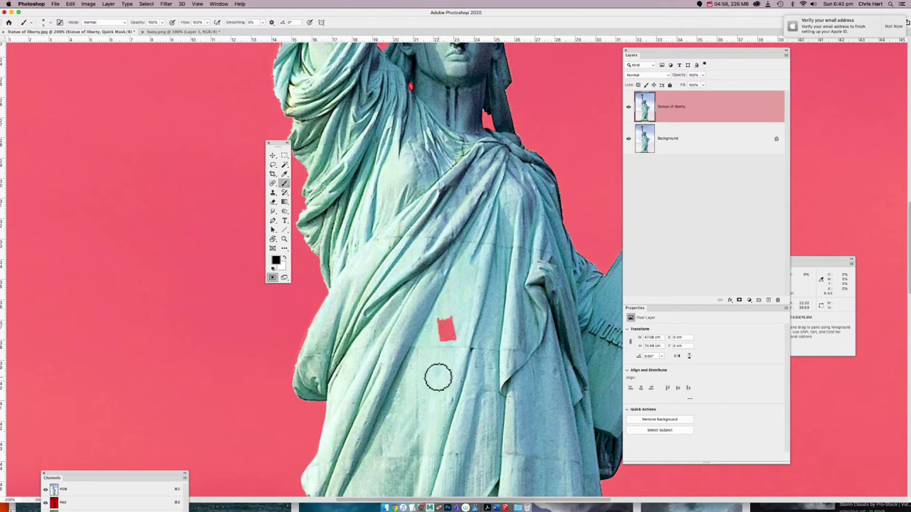
{"action": "mouse_move", "coordinate": [438, 378]}
{"action": "left_mouse_down"}
{"action": "mouse_move", "coordinate": [420, 399]}
{"action": "mouse_move", "coordinate": [434, 398]}
{"action": "mouse_move", "coordinate": [446, 413]}
{"action": "mouse_move", "coordinate": [426, 422]}
{"action": "left_mouse_up"}
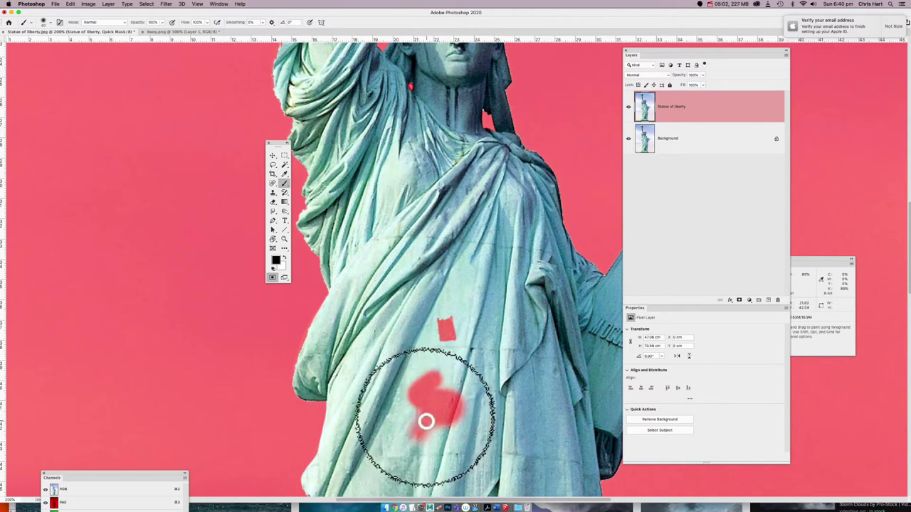
Turn on pen pressure for brush opacity, extend the soft patch with faded strokes, and show the mask as a selection.
{"action": "left_click", "coordinate": [171, 22]}
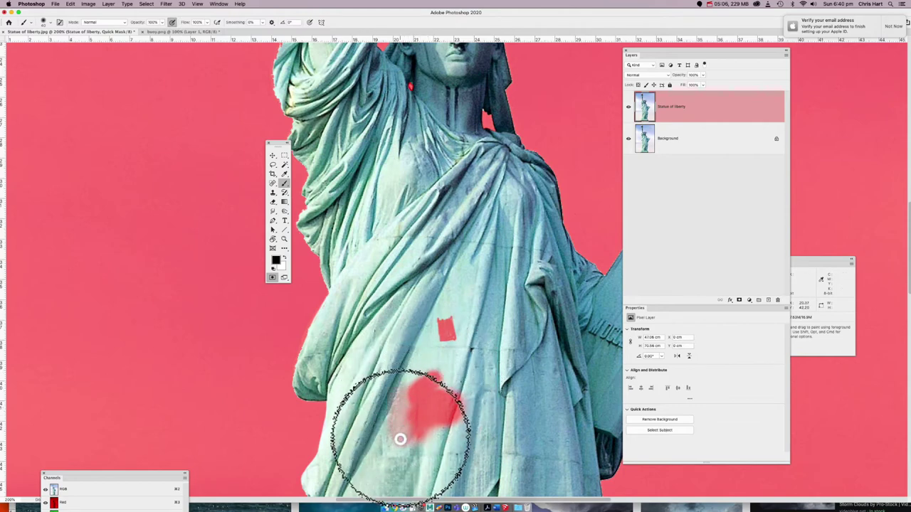
{"action": "mouse_move", "coordinate": [399, 439]}
{"action": "left_mouse_down"}
{"action": "mouse_move", "coordinate": [385, 462]}
{"action": "mouse_move", "coordinate": [370, 465]}
{"action": "mouse_move", "coordinate": [388, 395]}
{"action": "mouse_move", "coordinate": [404, 427]}
{"action": "mouse_move", "coordinate": [427, 398]}
{"action": "left_mouse_up"}
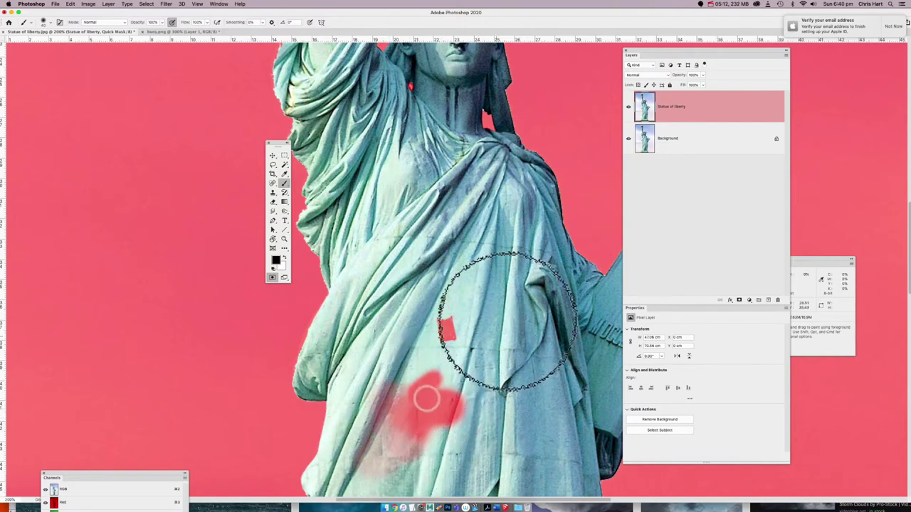
{"action": "key", "text": "q"}
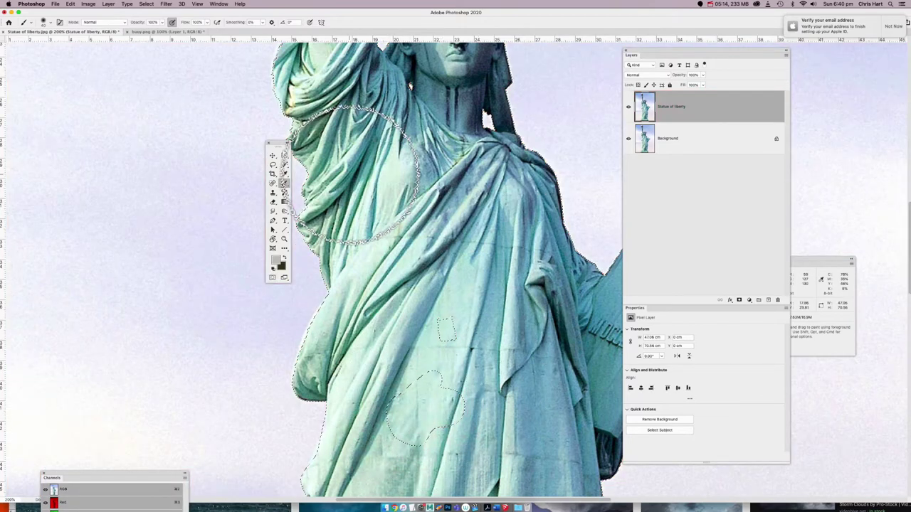
Try painting the dark swatch color into the hard-edged and soft-edged selected patches on the robe.
{"action": "left_click", "coordinate": [285, 257]}
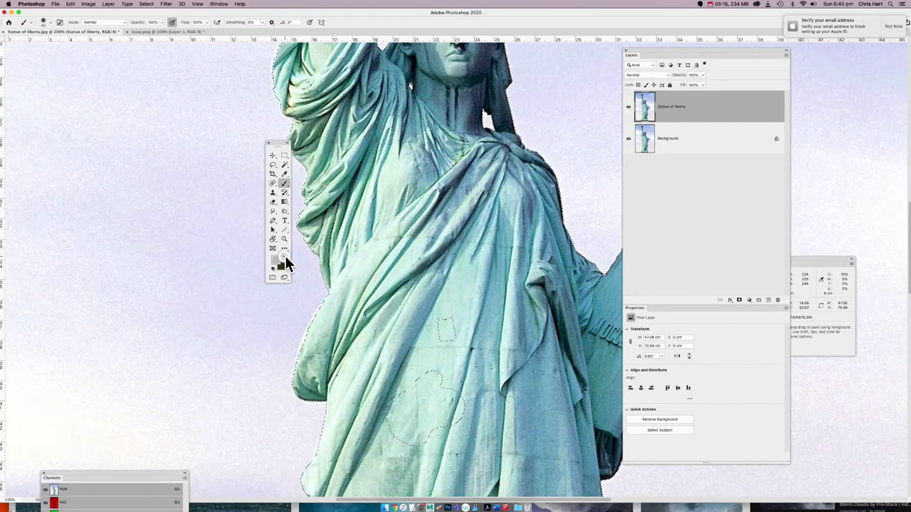
{"action": "mouse_move", "coordinate": [455, 314]}
{"action": "left_mouse_down"}
{"action": "mouse_move", "coordinate": [433, 321]}
{"action": "mouse_move", "coordinate": [444, 326]}
{"action": "left_mouse_up"}
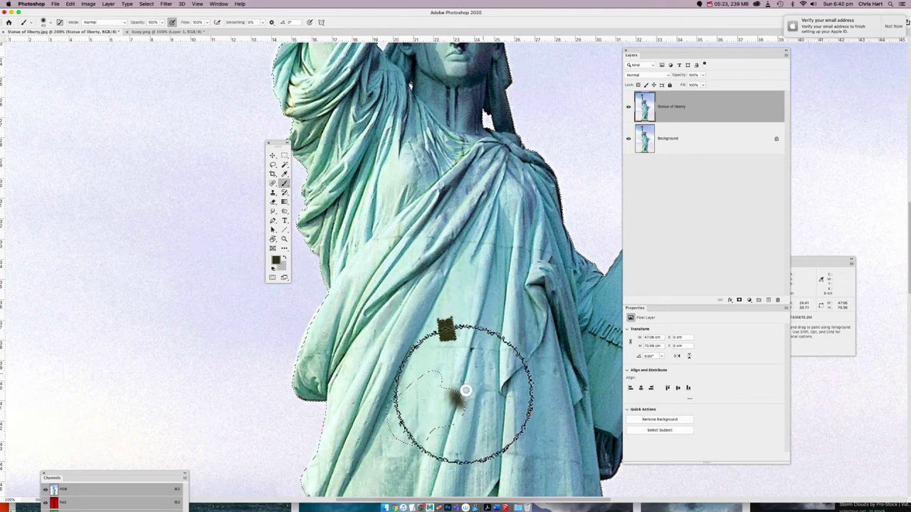
{"action": "mouse_move", "coordinate": [427, 375]}
{"action": "left_mouse_down"}
{"action": "mouse_move", "coordinate": [457, 400]}
{"action": "mouse_move", "coordinate": [449, 412]}
{"action": "mouse_move", "coordinate": [422, 388]}
{"action": "mouse_move", "coordinate": [441, 432]}
{"action": "mouse_move", "coordinate": [406, 396]}
{"action": "mouse_move", "coordinate": [419, 444]}
{"action": "left_mouse_up"}
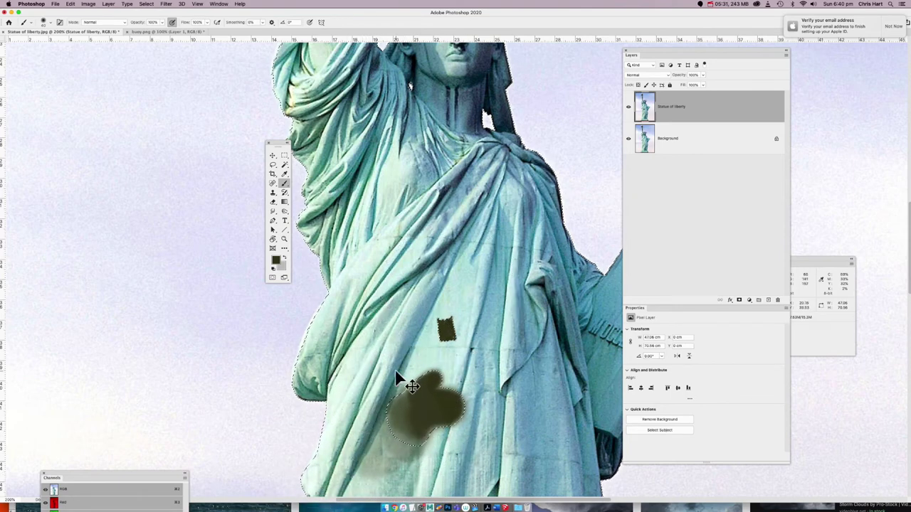
{"action": "key", "text": "super+z"}
{"action": "key", "text": "super+z"}
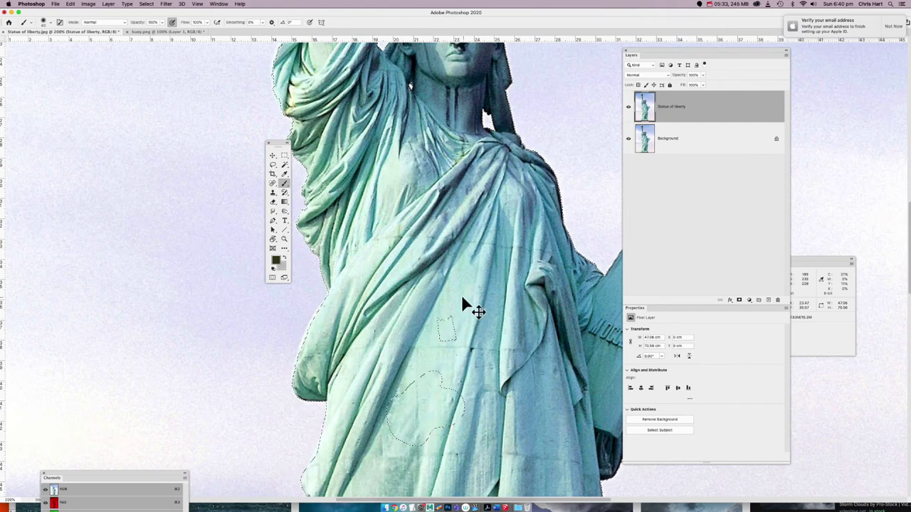
Try Brightness/Contrast on the selection with brightness 108 and contrast 100, and with Use Legacy at brightness -100.
{"action": "left_click", "coordinate": [89, 4]}
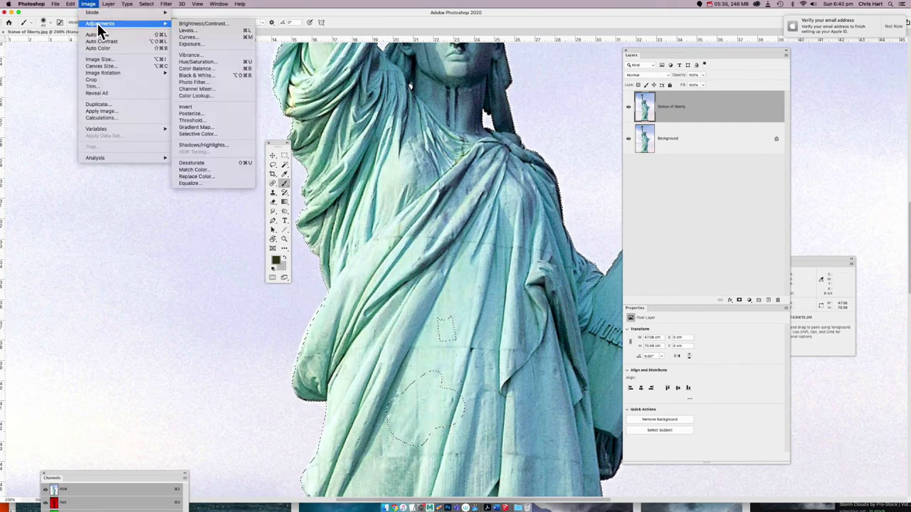
{"action": "left_click", "coordinate": [187, 27]}
{"action": "left_click_drag", "start_coordinate": [581, 147], "coordinate": [605, 147]}
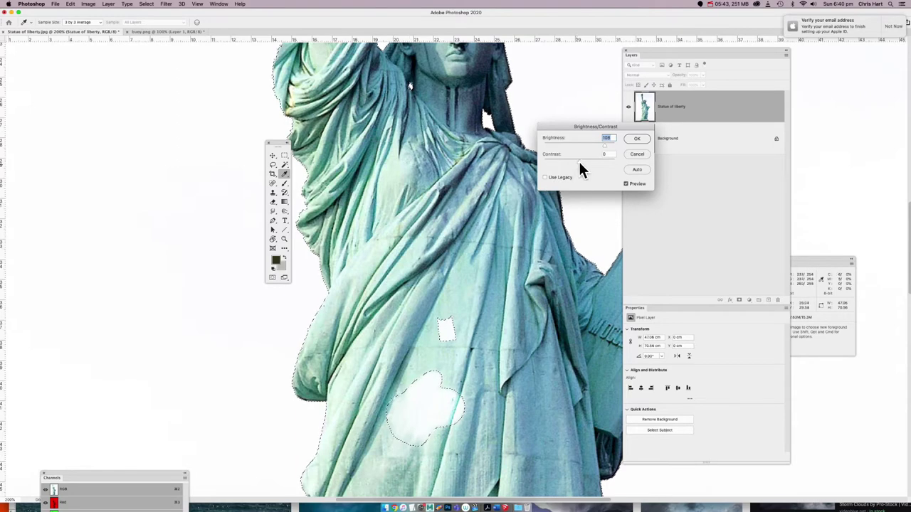
{"action": "left_click", "coordinate": [613, 163]}
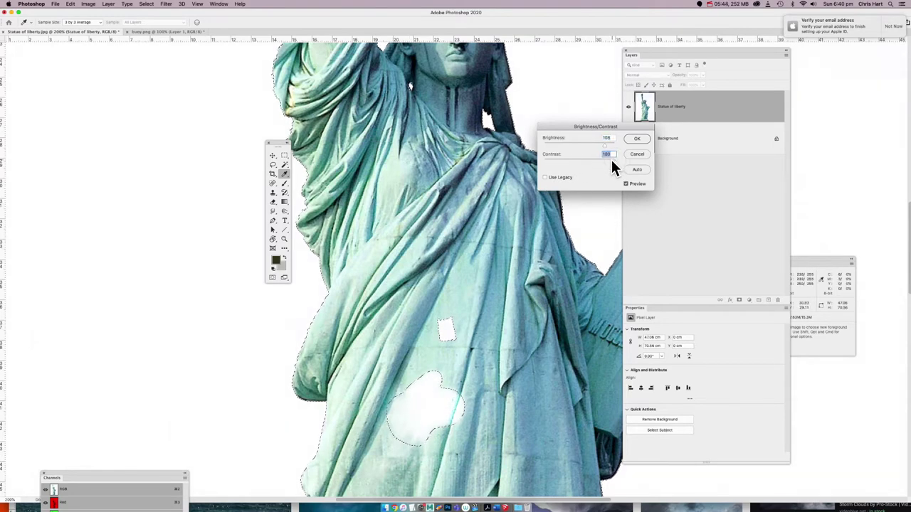
{"action": "left_click", "coordinate": [556, 177]}
{"action": "left_click_drag", "start_coordinate": [578, 148], "coordinate": [543, 150]}
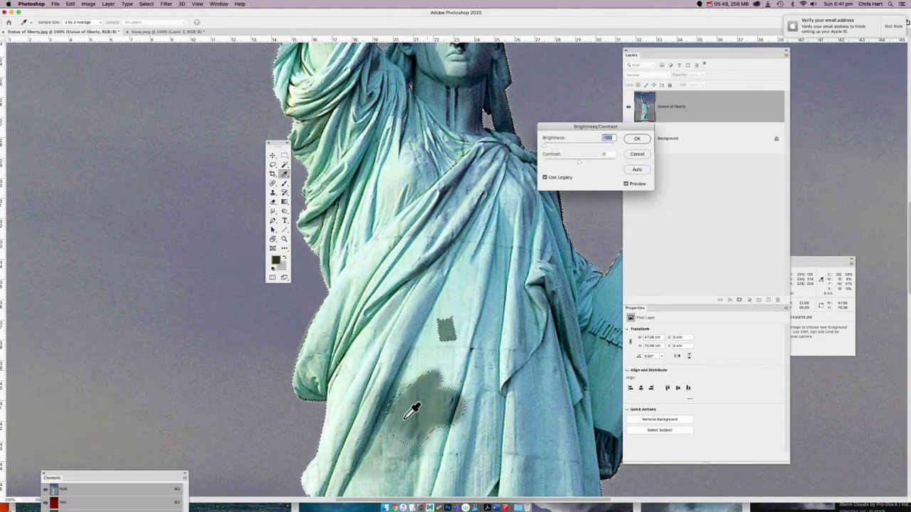
{"action": "left_click", "coordinate": [630, 155]}
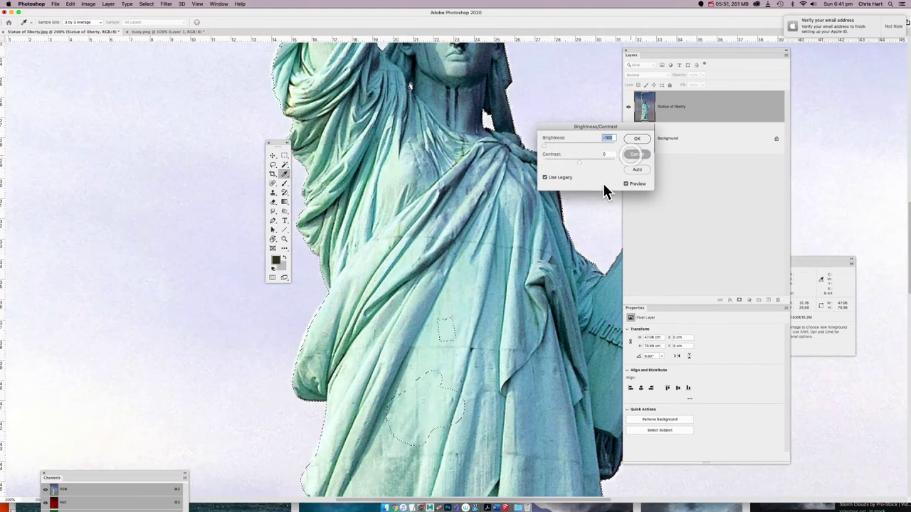
Return to Quick Mask with the Brush and erase both test patches from the robe in white, shrinking the tip for the soft one.
{"action": "key", "text": "b"}
{"action": "key", "text": "q"}
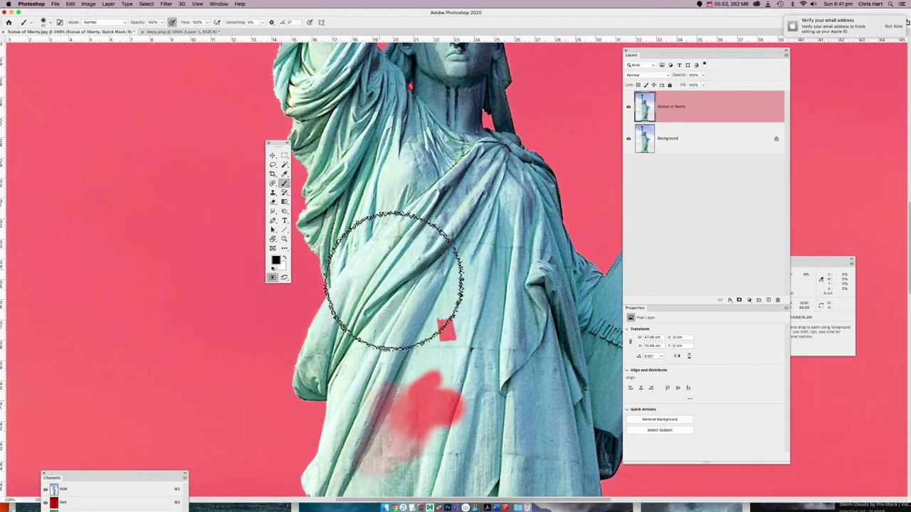
{"action": "key", "text": "x"}
{"action": "left_click", "coordinate": [450, 335]}
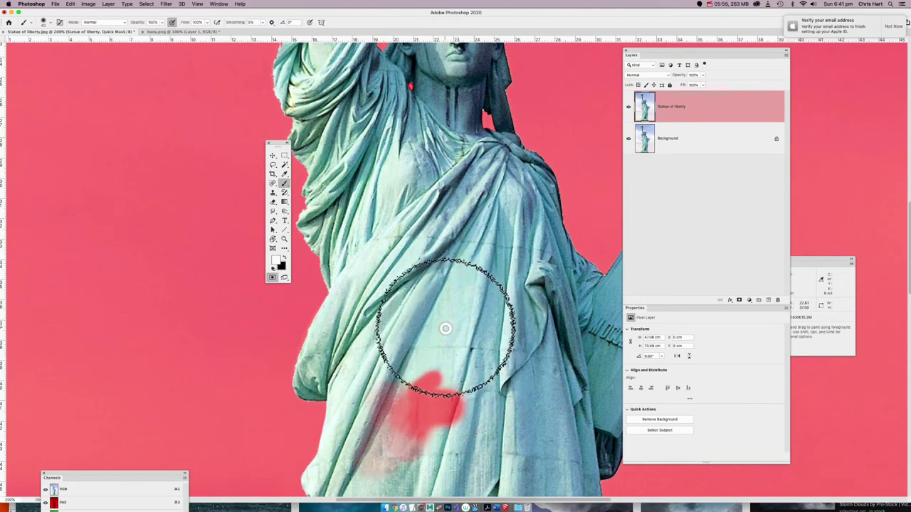
{"action": "key", "text": "["}
{"action": "key", "text": "["}
{"action": "key", "text": "["}
{"action": "key", "text": "["}
{"action": "key", "text": "["}
{"action": "key", "text": "["}
{"action": "mouse_move", "coordinate": [372, 439]}
{"action": "left_mouse_down"}
{"action": "mouse_move", "coordinate": [347, 443]}
{"action": "mouse_move", "coordinate": [344, 465]}
{"action": "mouse_move", "coordinate": [364, 483]}
{"action": "mouse_move", "coordinate": [403, 455]}
{"action": "left_mouse_up"}
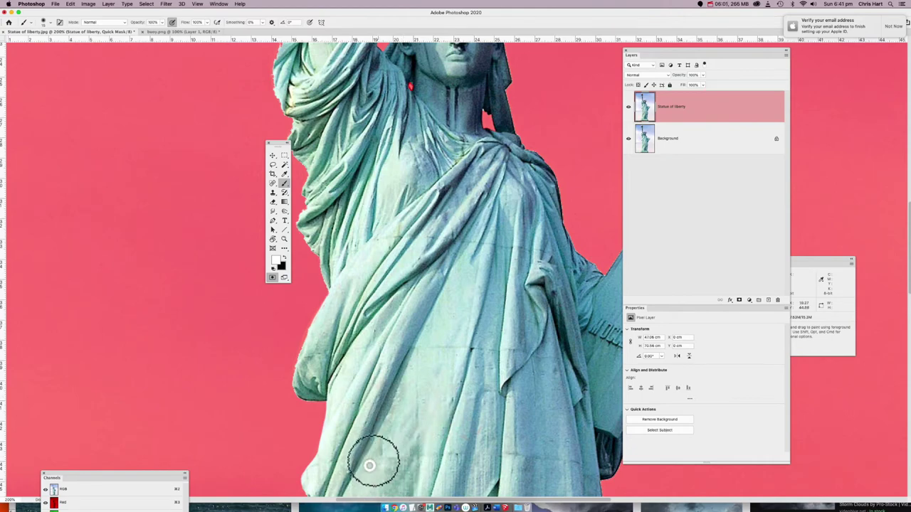
Try painting a small white spot into the mask beside the torch flame, cover it in black, and shrink the brush.
{"action": "left_click_drag", "start_coordinate": [474, 237], "coordinate": [472, 329]}
{"action": "scroll", "coordinate": [471, 329], "scroll_direction": "up", "scroll_amount": 15}
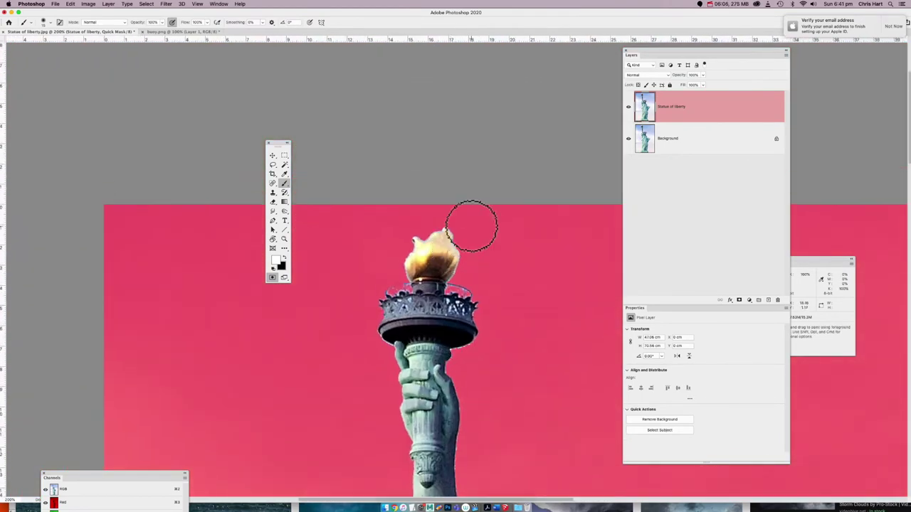
{"action": "left_click_drag", "start_coordinate": [478, 226], "coordinate": [482, 237]}
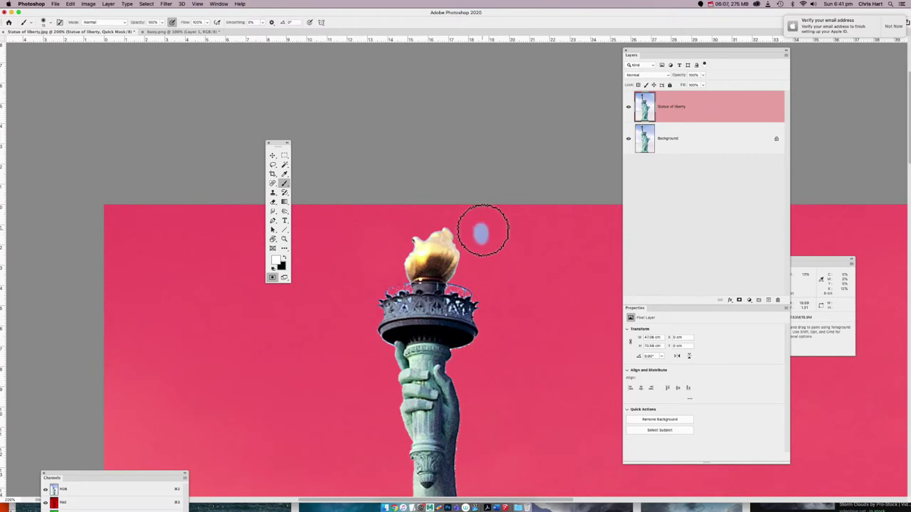
{"action": "key", "text": "x"}
{"action": "left_click", "coordinate": [481, 236]}
{"action": "key", "text": "bracketleft"}
{"action": "key", "text": "bracketleft"}
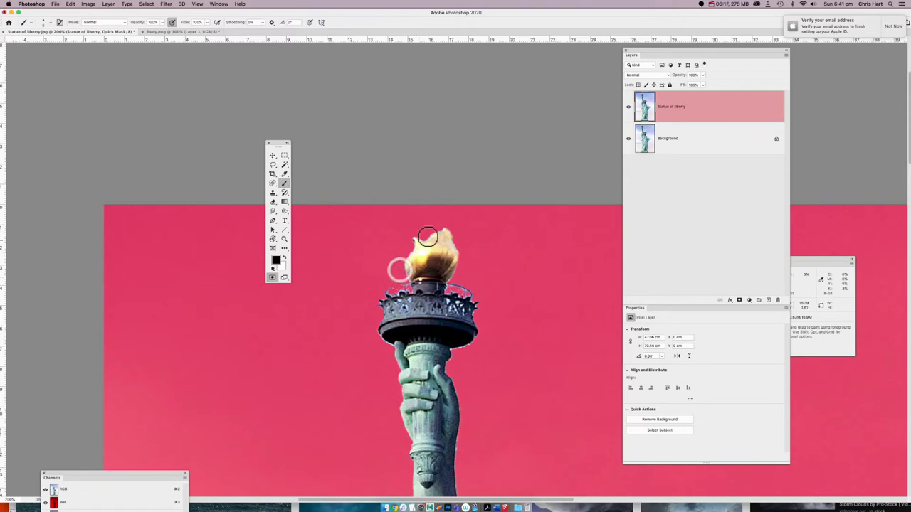
Turn the Quick Mask into a selection and delete the sky from the Statue of liberty layer.
{"action": "key", "text": "super+minus"}
{"action": "key", "text": "super+minus"}
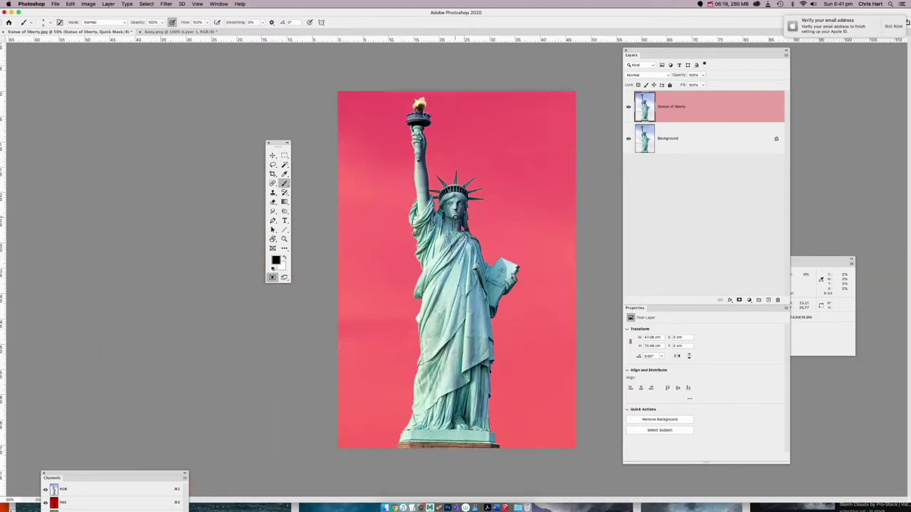
{"action": "key", "text": "q"}
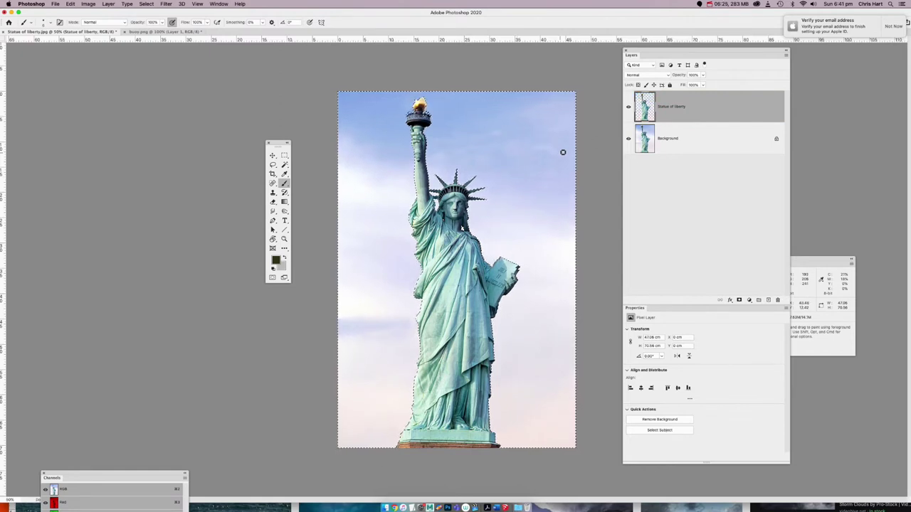
Check the statue cutout with the Background layer hidden, show that layer again, and clear the selection.
{"action": "left_click", "coordinate": [629, 139]}
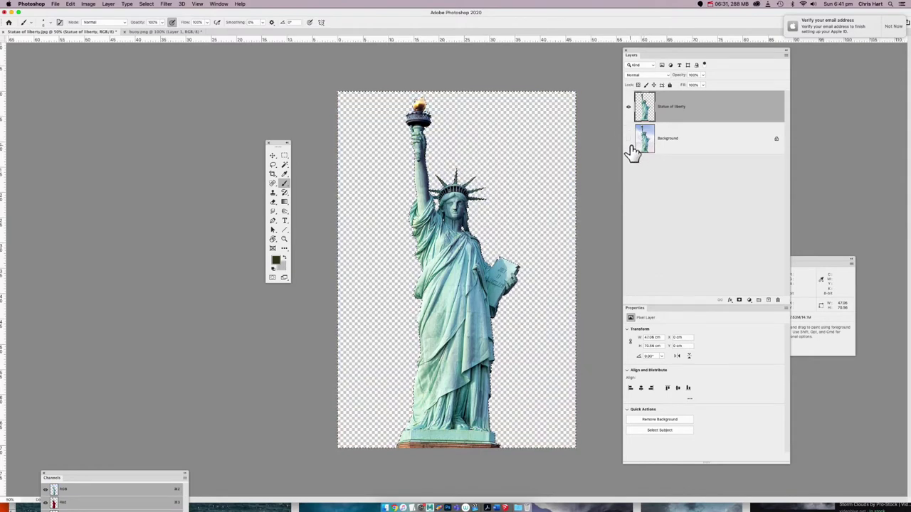
{"action": "left_click", "coordinate": [628, 139]}
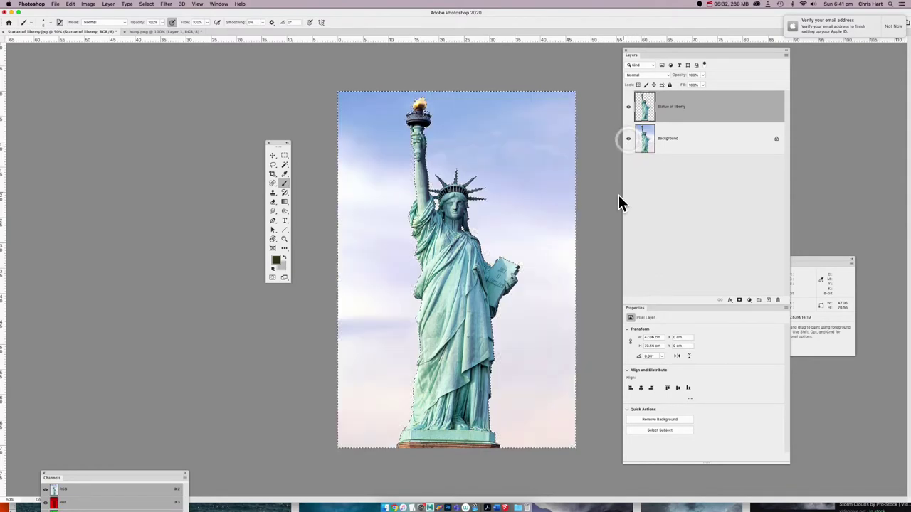
{"action": "key", "text": "super+d"}
{"action": "left_click", "coordinate": [284, 156]}
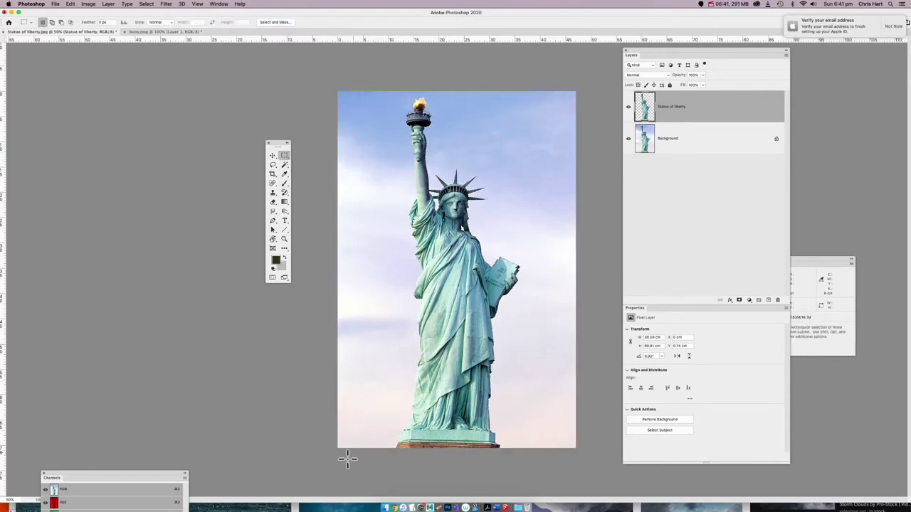
Switch to Chrome's storm clouds image results and copy the previewed dark cloud photo from Inc. Magazine.
{"action": "left_click", "coordinate": [400, 382]}
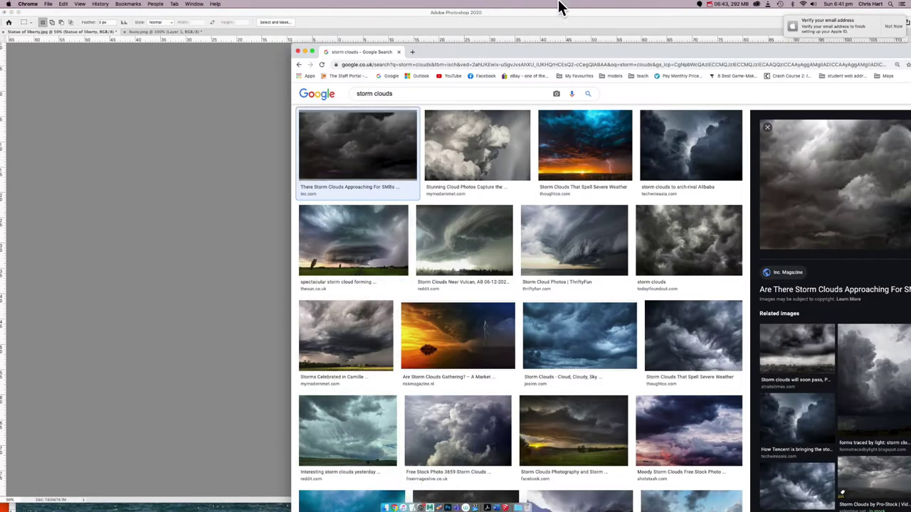
{"action": "left_click_drag", "start_coordinate": [547, 52], "coordinate": [354, 53]}
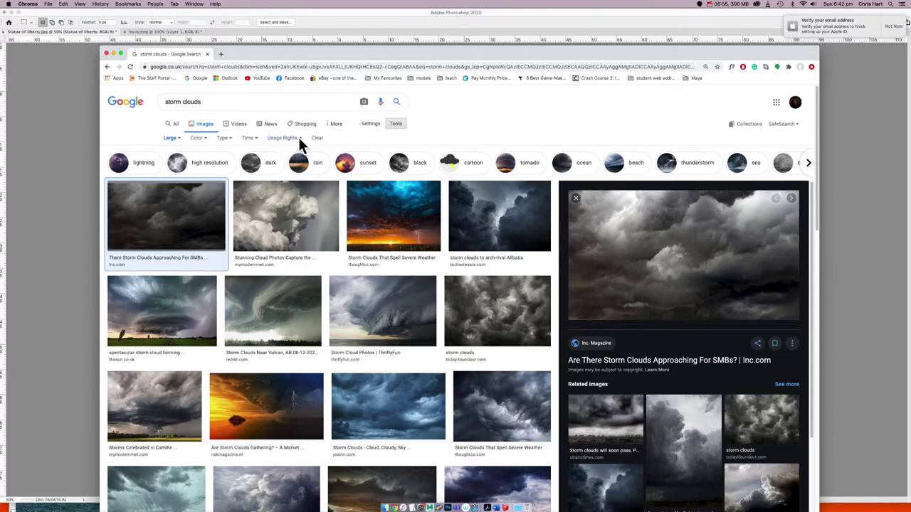
{"action": "right_click", "coordinate": [633, 246]}
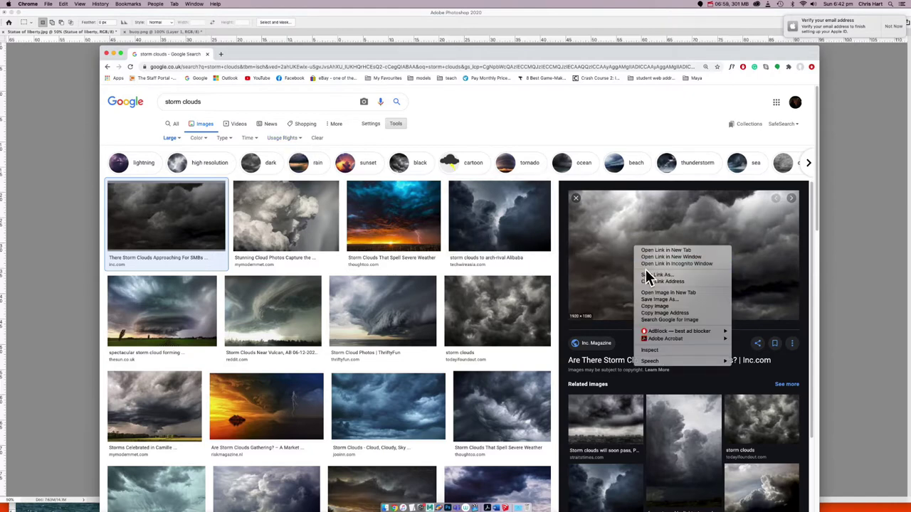
{"action": "left_click", "coordinate": [645, 307]}
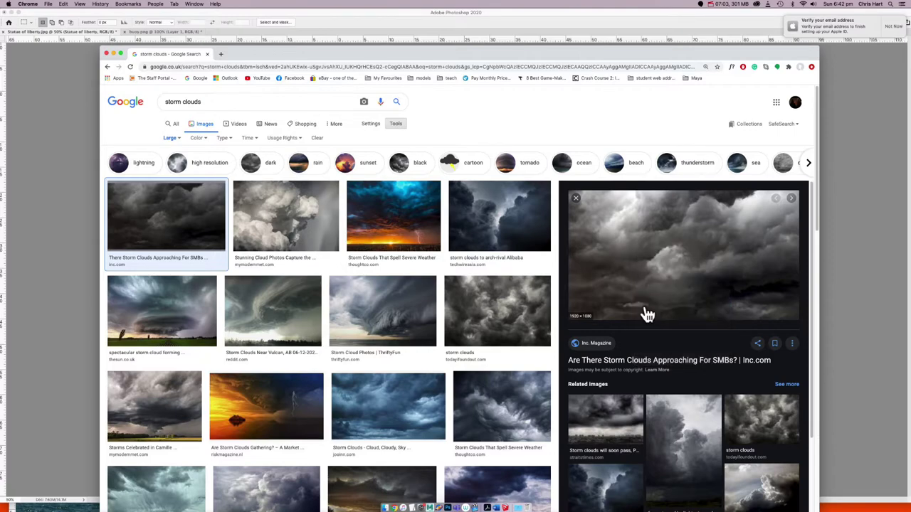
Preview alternative storm cloud photos in the results, including those from Tech Wire Asia and ThoughtCo.
{"action": "left_click", "coordinate": [513, 237]}
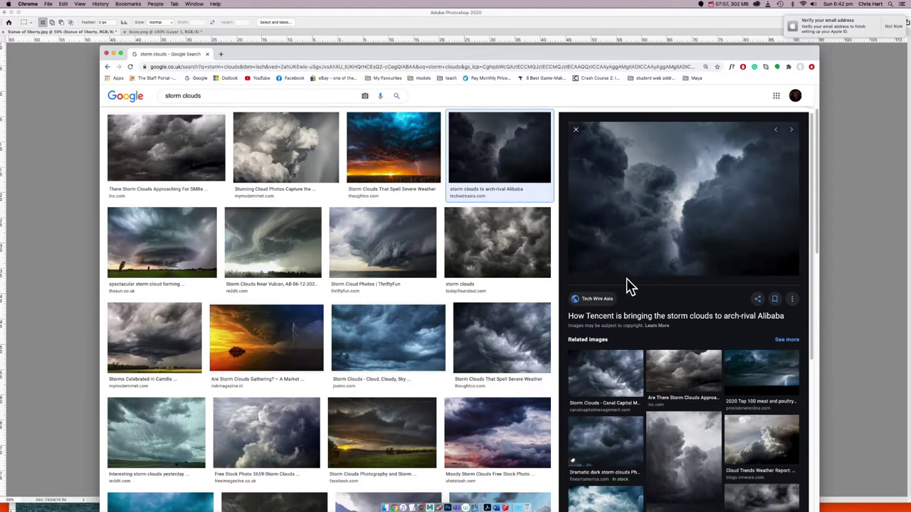
{"action": "left_click", "coordinate": [524, 260]}
{"action": "left_click", "coordinate": [491, 352]}
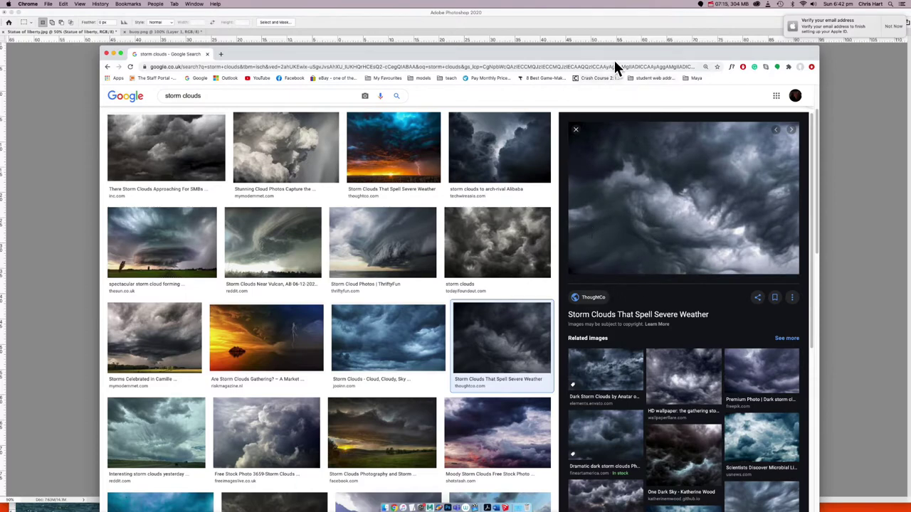
Return to Photoshop, paste the copied clouds into the statue document, and place their layer beneath the Statue of liberty layer.
{"action": "left_click_drag", "start_coordinate": [610, 57], "coordinate": [671, 443]}
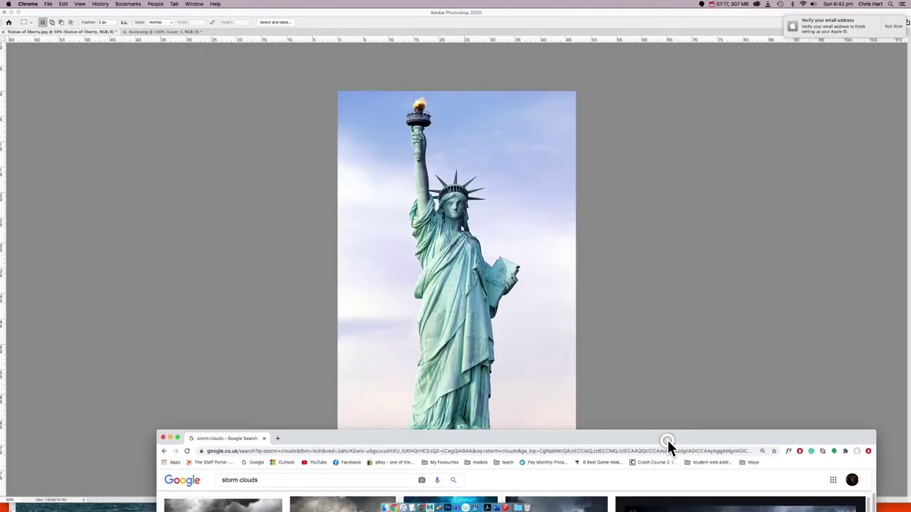
{"action": "left_click", "coordinate": [591, 186]}
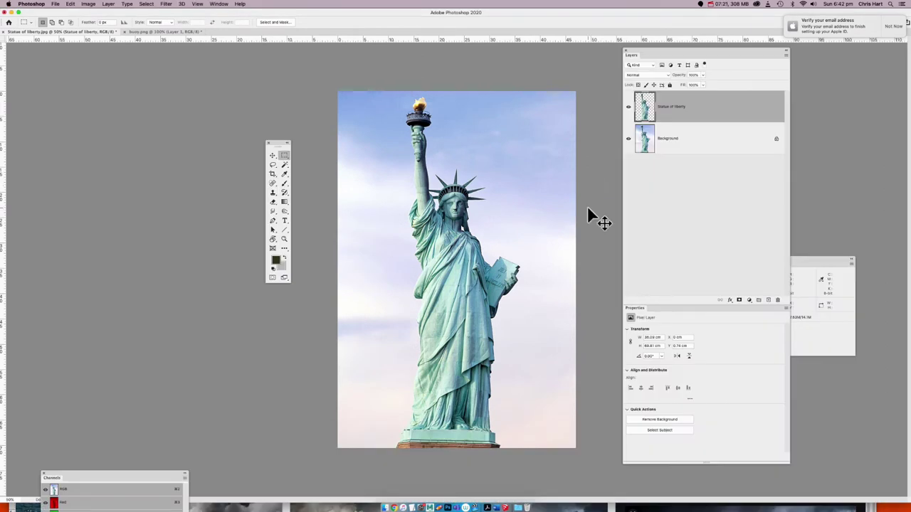
{"action": "key", "text": "super+v"}
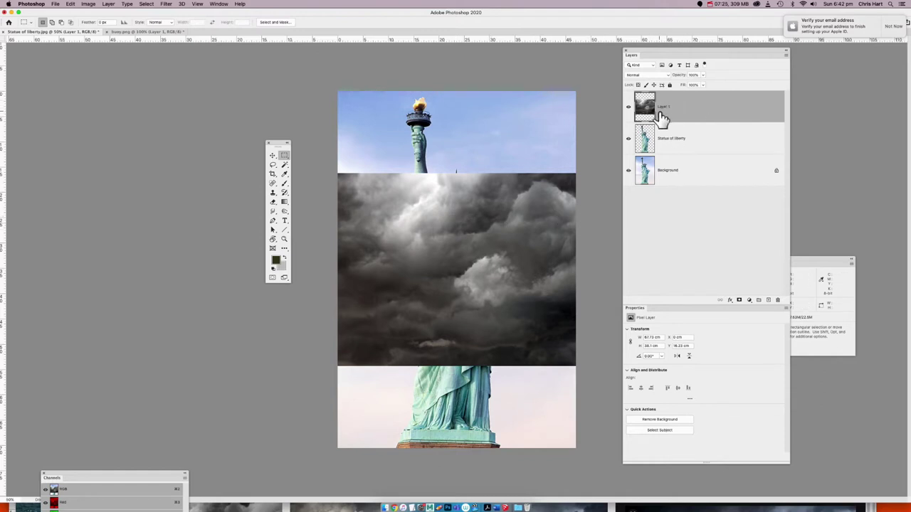
{"action": "left_click_drag", "start_coordinate": [698, 114], "coordinate": [693, 155]}
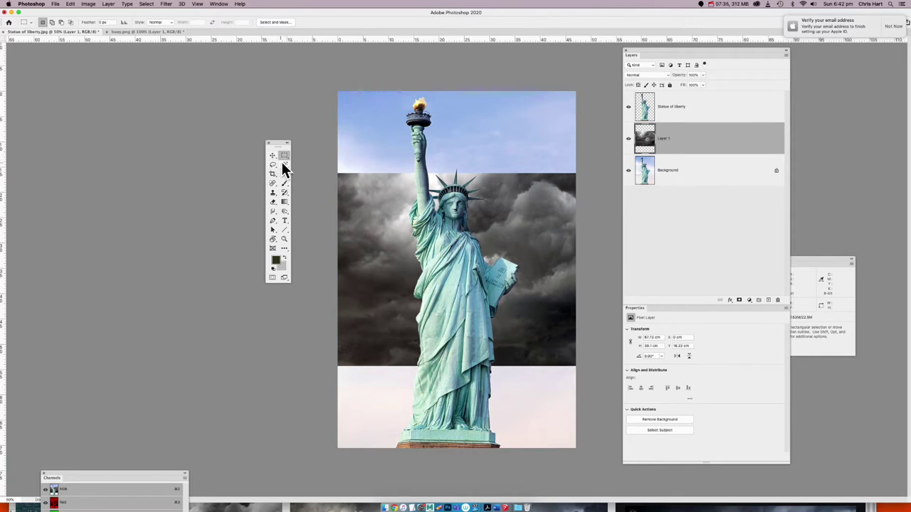
Try stretching the cloud layer out of proportion and rotating it about 16° clockwise.
{"action": "key", "text": "v"}
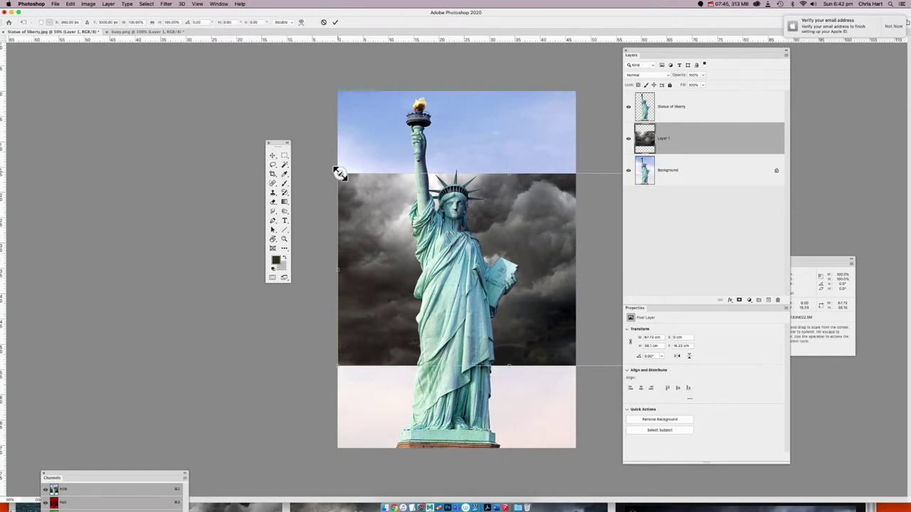
{"action": "left_click_drag", "start_coordinate": [338, 173], "coordinate": [377, 119]}
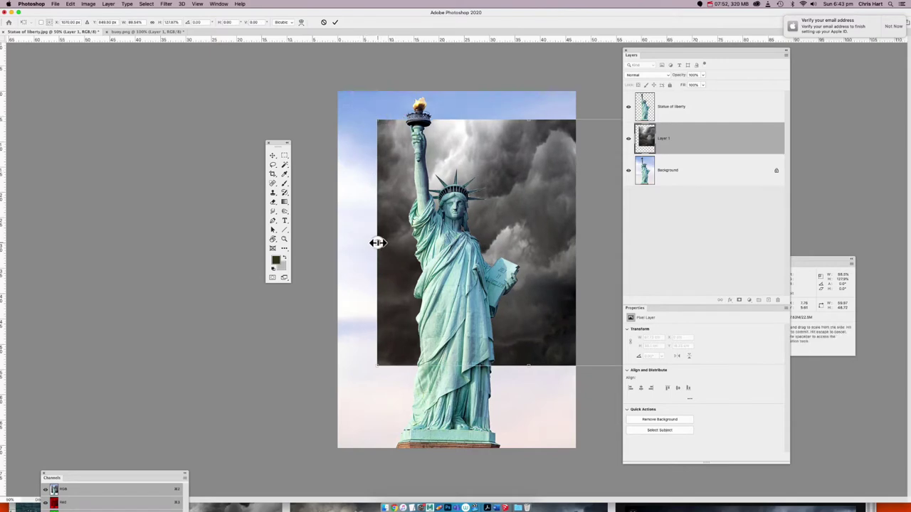
{"action": "mouse_move", "coordinate": [376, 242]}
{"action": "left_mouse_down"}
{"action": "mouse_move", "coordinate": [350, 242]}
{"action": "mouse_move", "coordinate": [345, 252]}
{"action": "mouse_move", "coordinate": [394, 276]}
{"action": "mouse_move", "coordinate": [361, 252]}
{"action": "left_mouse_up"}
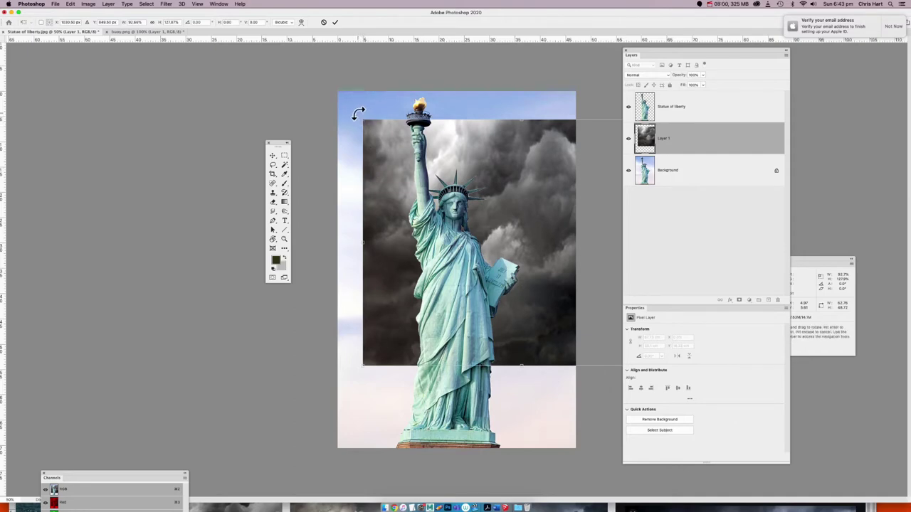
{"action": "left_click_drag", "start_coordinate": [359, 114], "coordinate": [415, 94]}
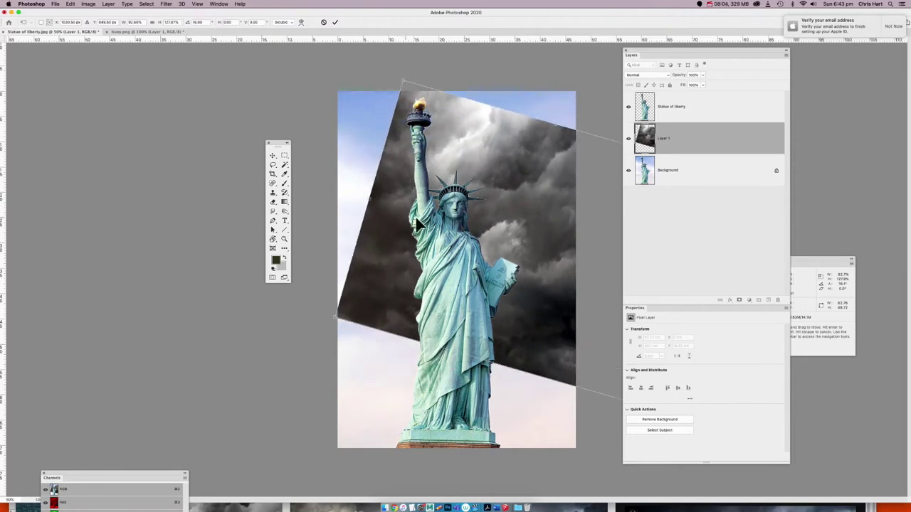
{"action": "key", "text": "Escape"}
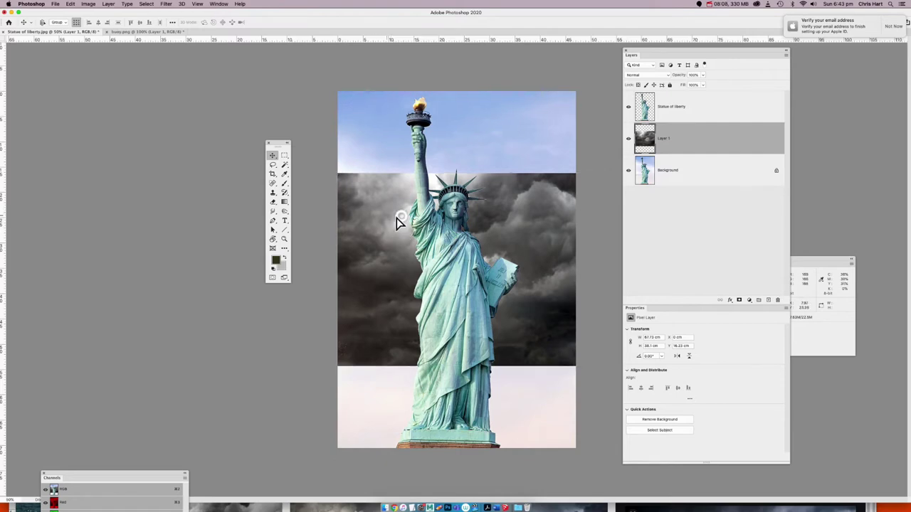
Scale the cloud layer proportionally to about 188% and position it to fill the whole canvas behind the statue.
{"action": "left_click_drag", "start_coordinate": [399, 217], "coordinate": [406, 205]}
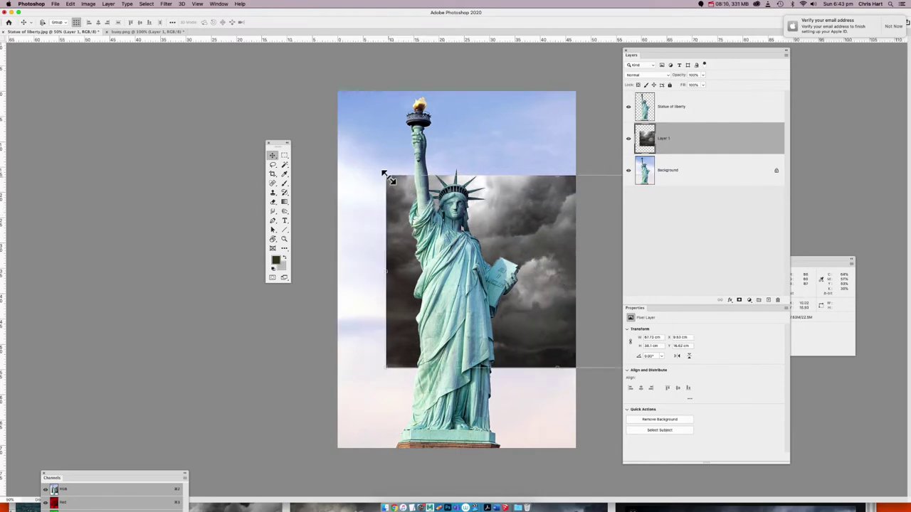
{"action": "left_click_drag", "start_coordinate": [385, 177], "coordinate": [223, 106]}
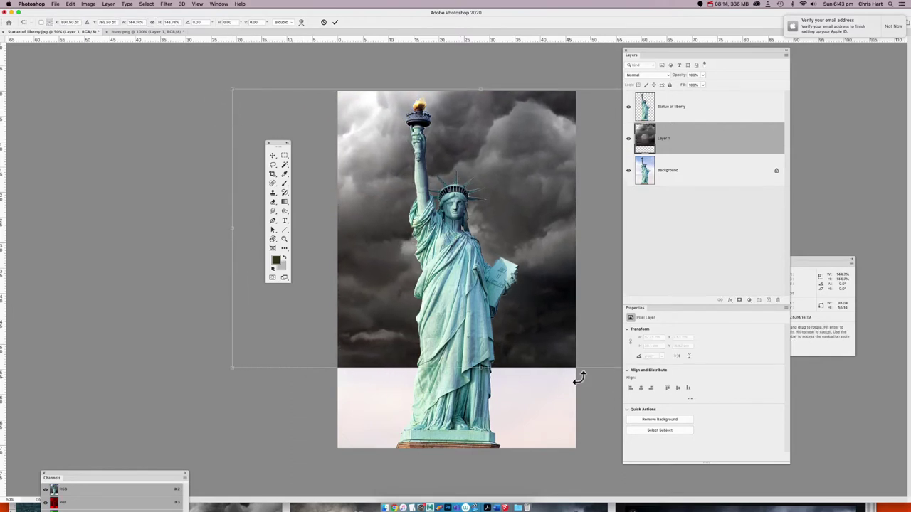
{"action": "left_click_drag", "start_coordinate": [233, 368], "coordinate": [106, 481]}
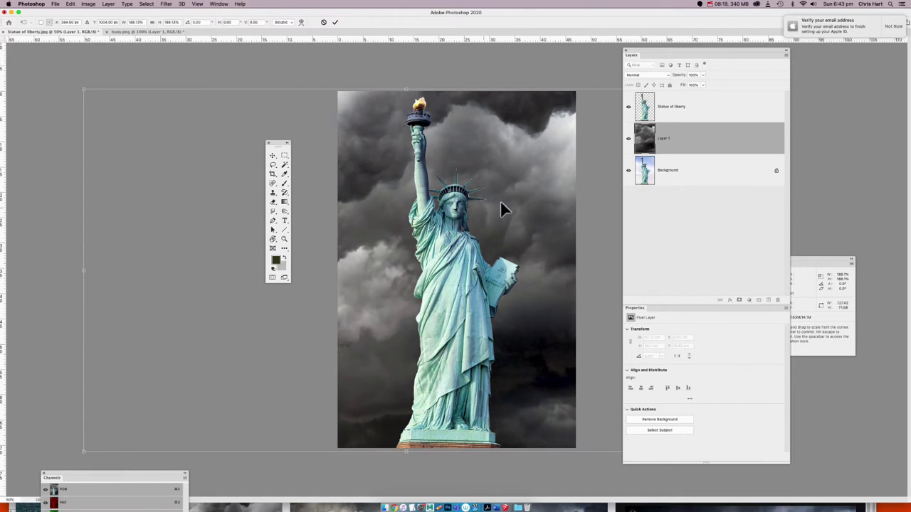
{"action": "left_click_drag", "start_coordinate": [520, 190], "coordinate": [598, 187]}
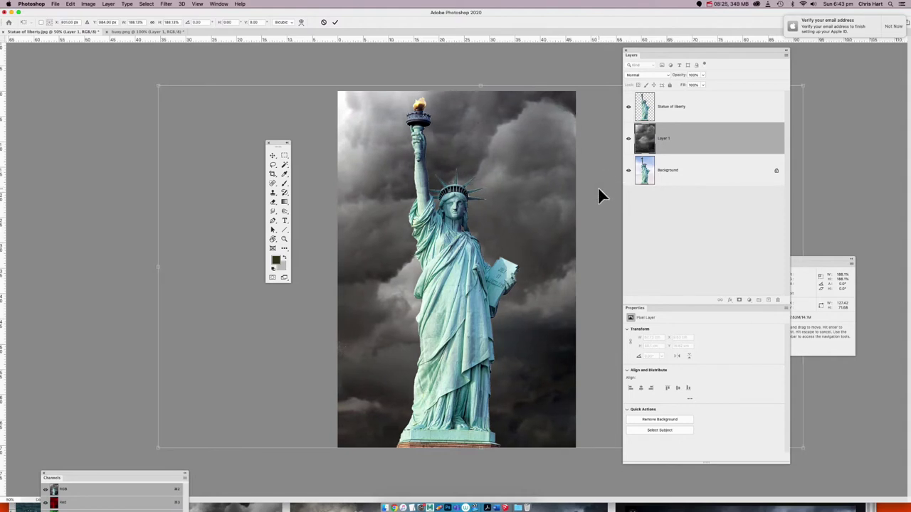
{"action": "key", "text": "Return"}
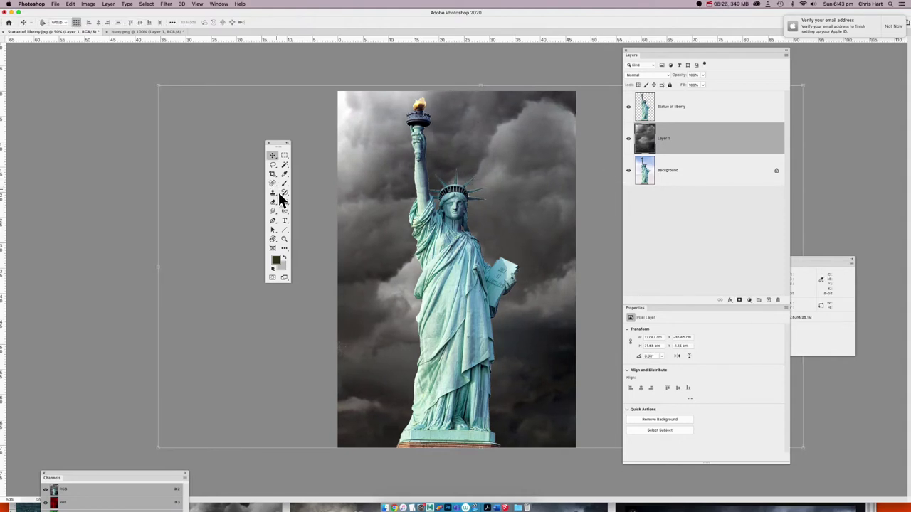
{"action": "left_click", "coordinate": [285, 155]}
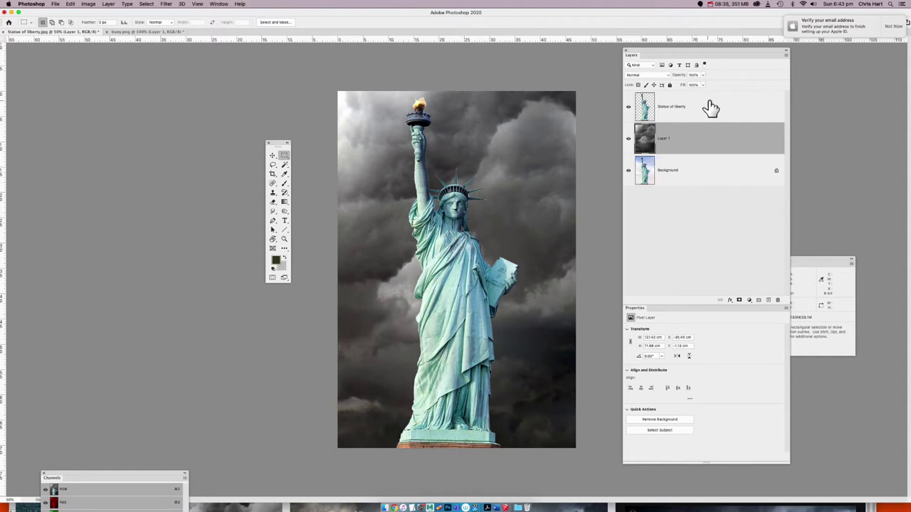
Reduce the saturation of the Statue of liberty layer with a Hue/Saturation adjustment.
{"action": "left_click", "coordinate": [672, 118]}
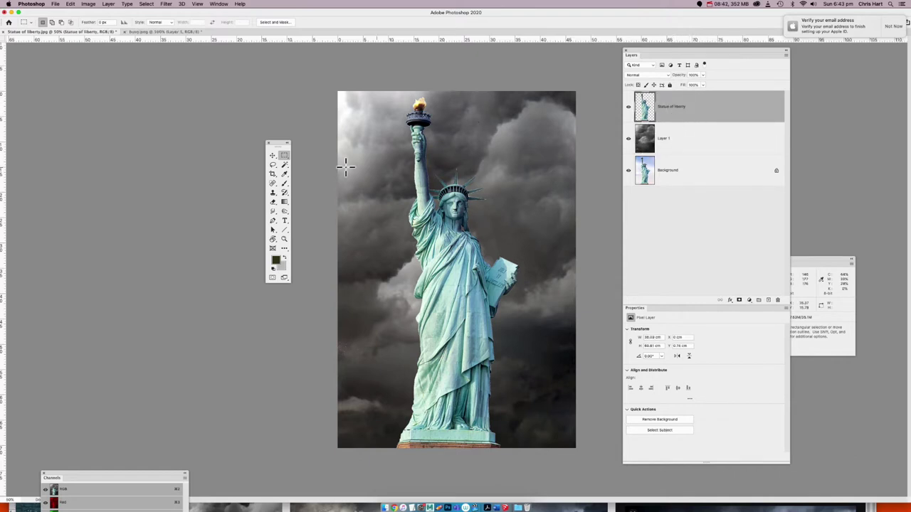
{"action": "left_click", "coordinate": [89, 5]}
{"action": "mouse_move", "coordinate": [98, 23]}
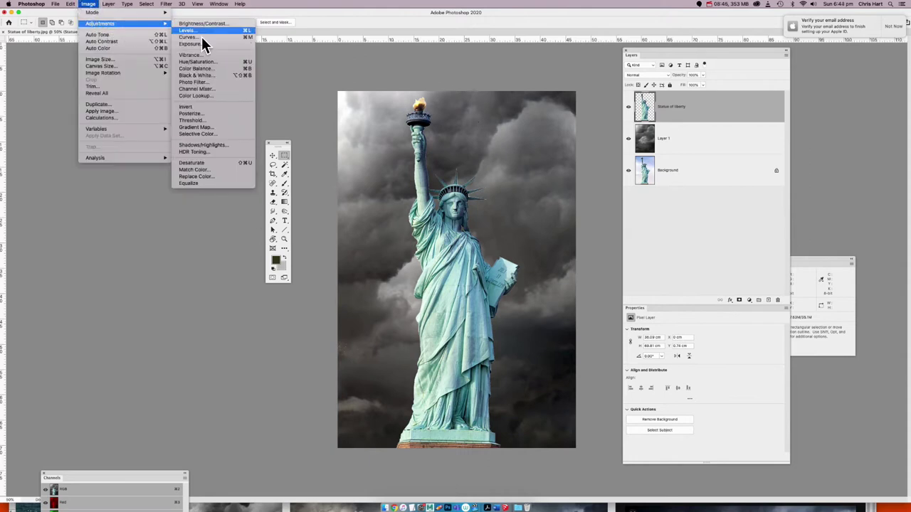
{"action": "left_click", "coordinate": [233, 62]}
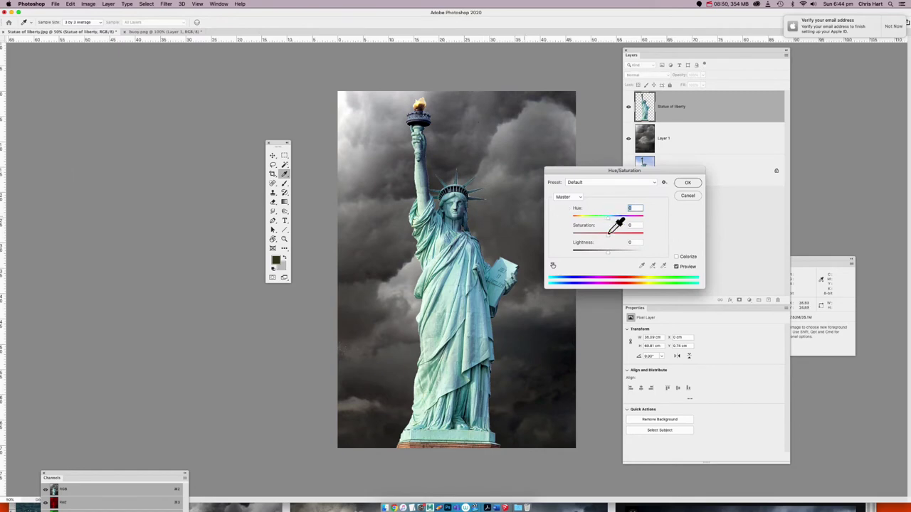
{"action": "left_click_drag", "start_coordinate": [607, 236], "coordinate": [609, 236]}
{"action": "left_click", "coordinate": [609, 233]}
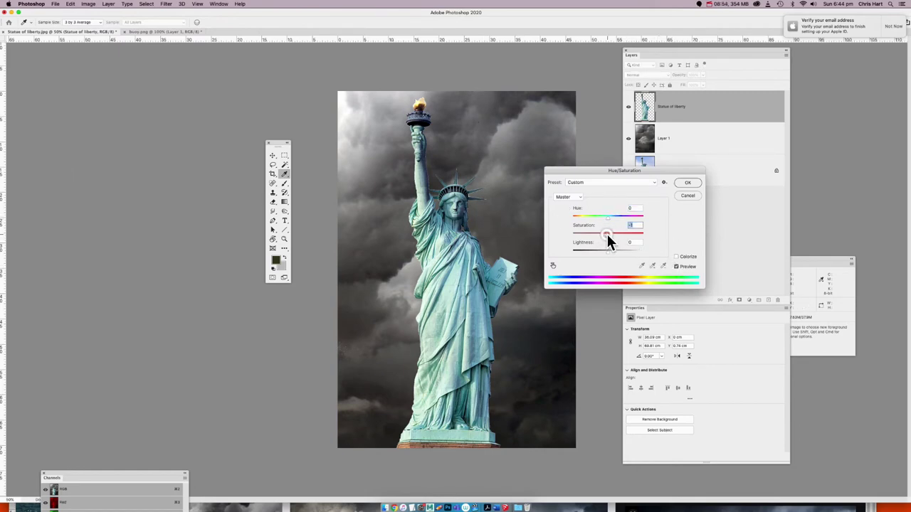
{"action": "left_click_drag", "start_coordinate": [603, 234], "coordinate": [595, 234]}
{"action": "left_click", "coordinate": [685, 184]}
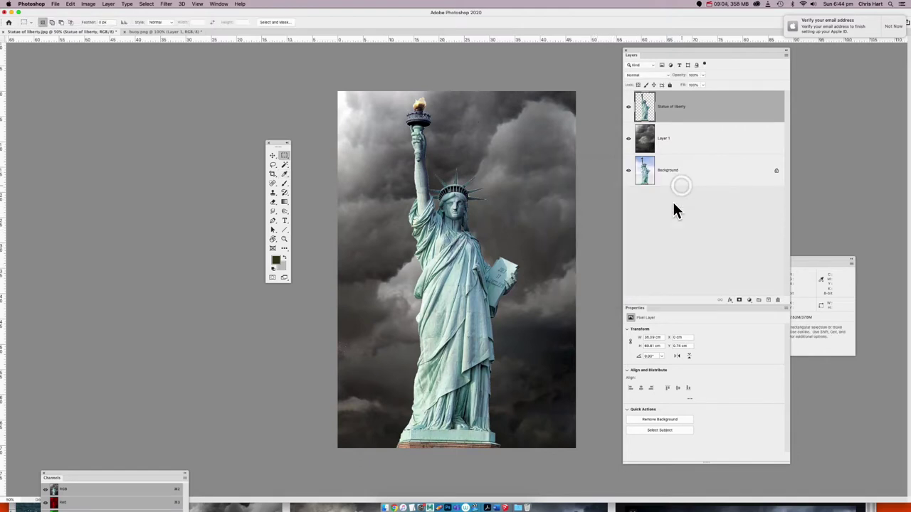
Darken the Statue of liberty layer with a legacy Brightness/Contrast adjustment, setting brightness to -36 and lowering the contrast.
{"action": "left_click", "coordinate": [90, 4]}
{"action": "mouse_move", "coordinate": [95, 23]}
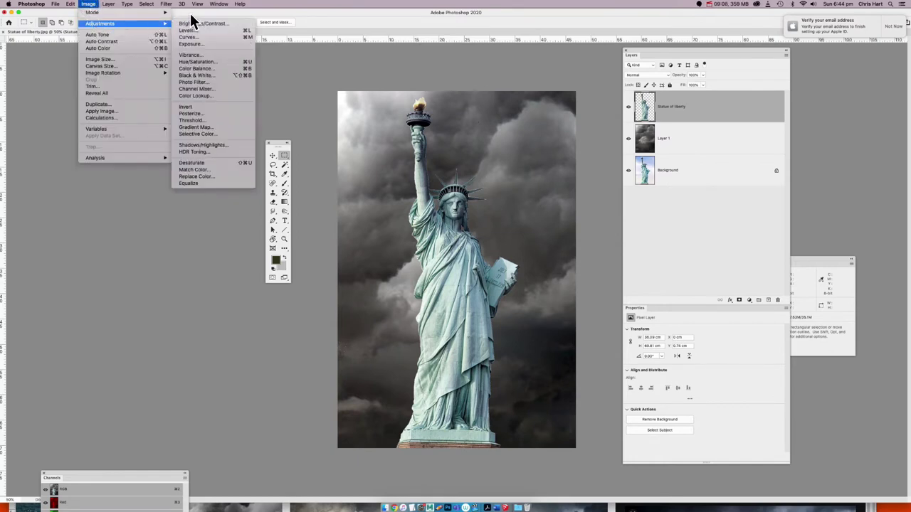
{"action": "left_click", "coordinate": [197, 23]}
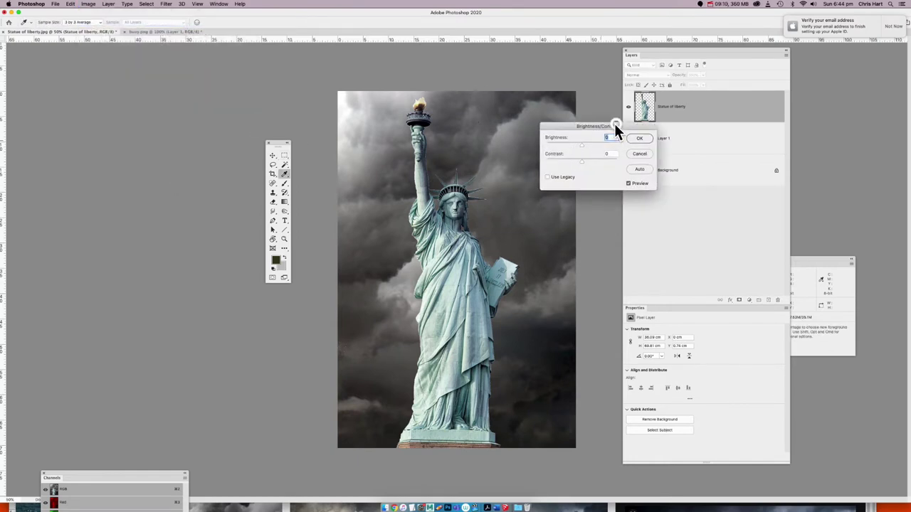
{"action": "left_click_drag", "start_coordinate": [614, 124], "coordinate": [636, 116]}
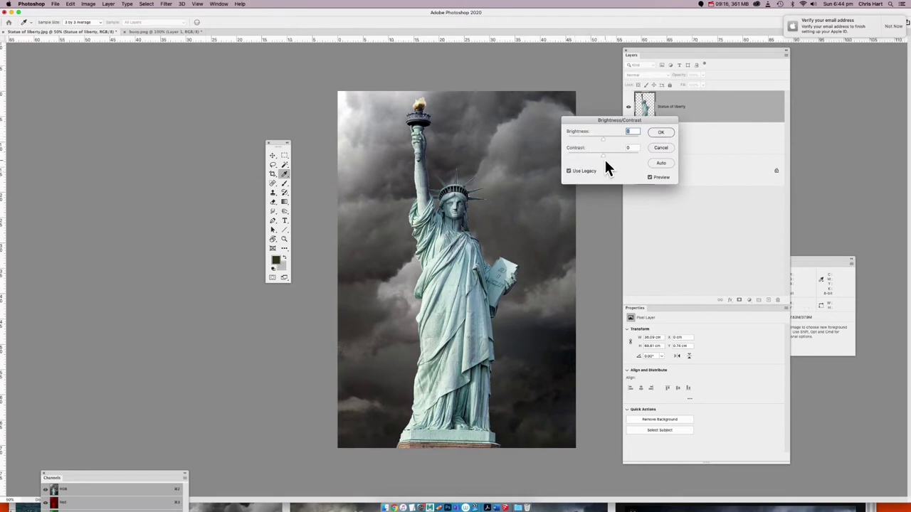
{"action": "mouse_move", "coordinate": [604, 155]}
{"action": "left_mouse_down"}
{"action": "mouse_move", "coordinate": [572, 154]}
{"action": "mouse_move", "coordinate": [602, 155]}
{"action": "mouse_move", "coordinate": [593, 164]}
{"action": "mouse_move", "coordinate": [603, 138]}
{"action": "mouse_move", "coordinate": [593, 137]}
{"action": "mouse_move", "coordinate": [592, 152]}
{"action": "left_mouse_up"}
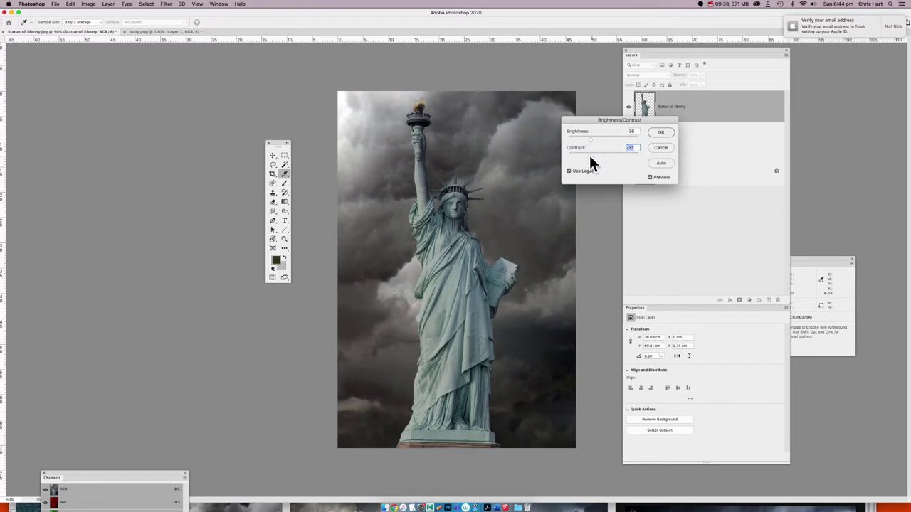
{"action": "left_click", "coordinate": [661, 133]}
{"action": "key", "text": "m"}
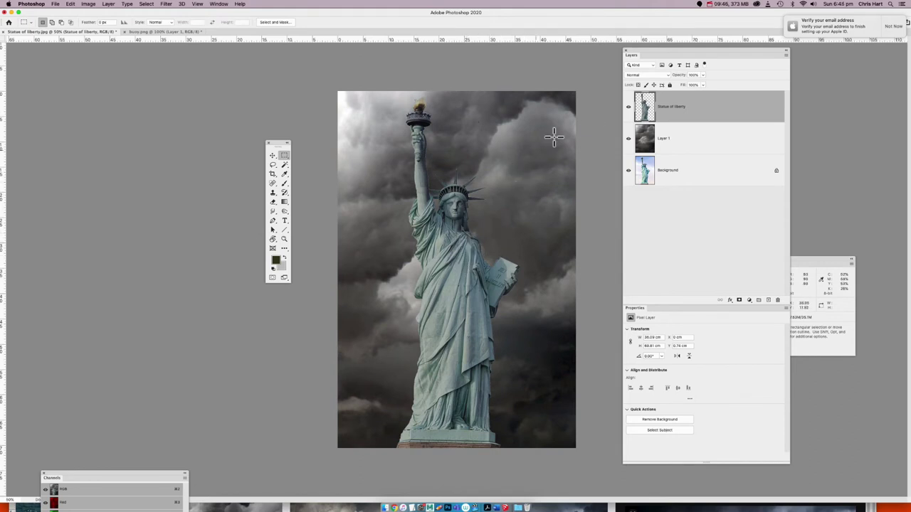
Tint the clouds on Layer 1 with a midtone Color Balance adjustment of -10, +6, +8.
{"action": "left_click", "coordinate": [673, 139]}
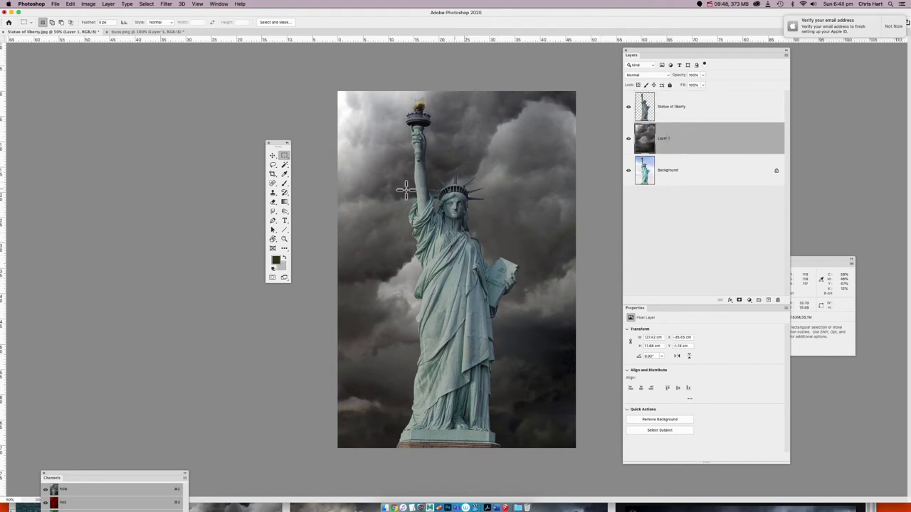
{"action": "left_click", "coordinate": [90, 5]}
{"action": "mouse_move", "coordinate": [100, 23]}
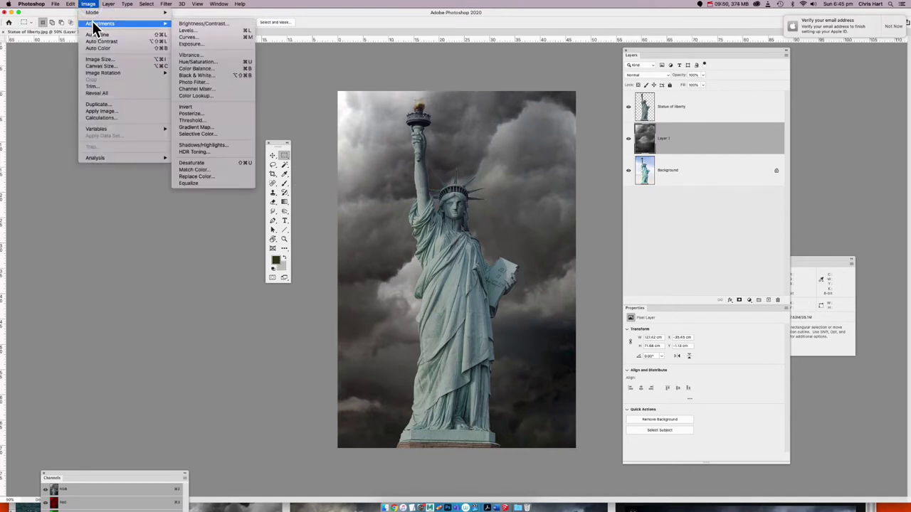
{"action": "left_click", "coordinate": [217, 68]}
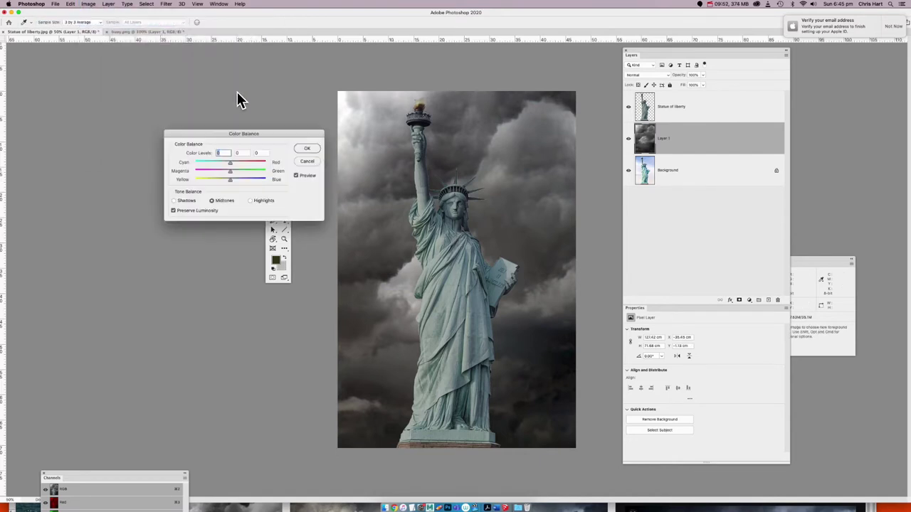
{"action": "left_click_drag", "start_coordinate": [284, 133], "coordinate": [317, 76]}
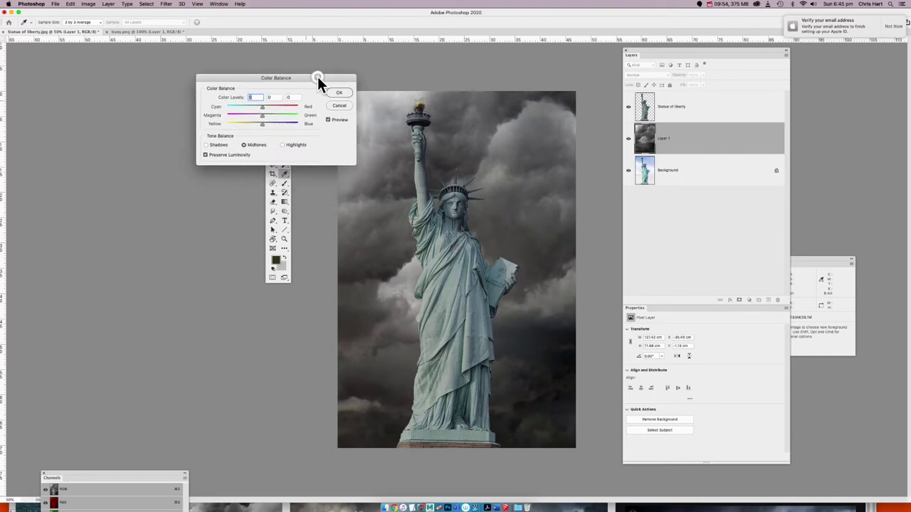
{"action": "left_click", "coordinate": [267, 115]}
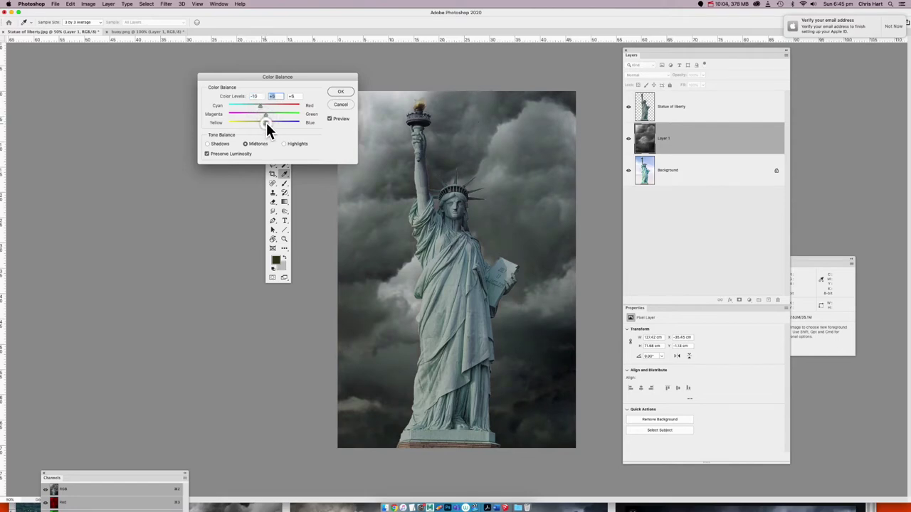
{"action": "left_click", "coordinate": [267, 122]}
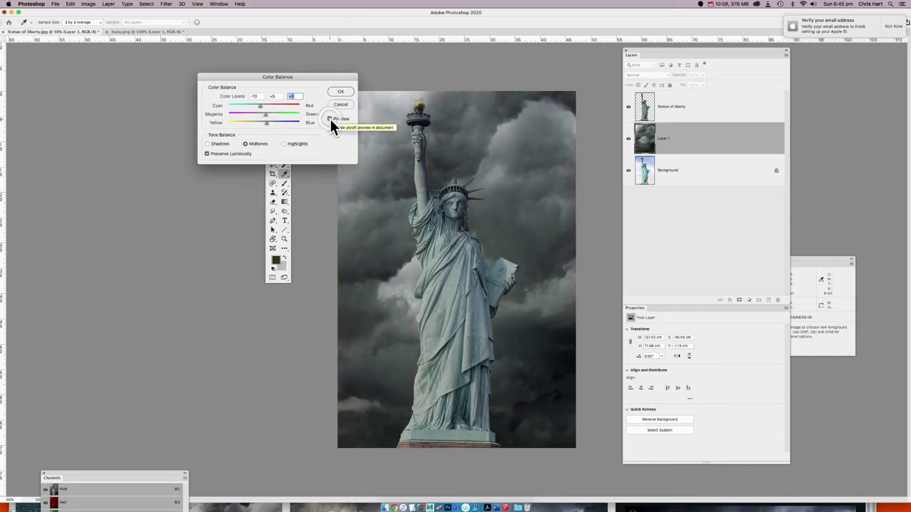
{"action": "left_click", "coordinate": [353, 94]}
{"action": "key", "text": "m"}
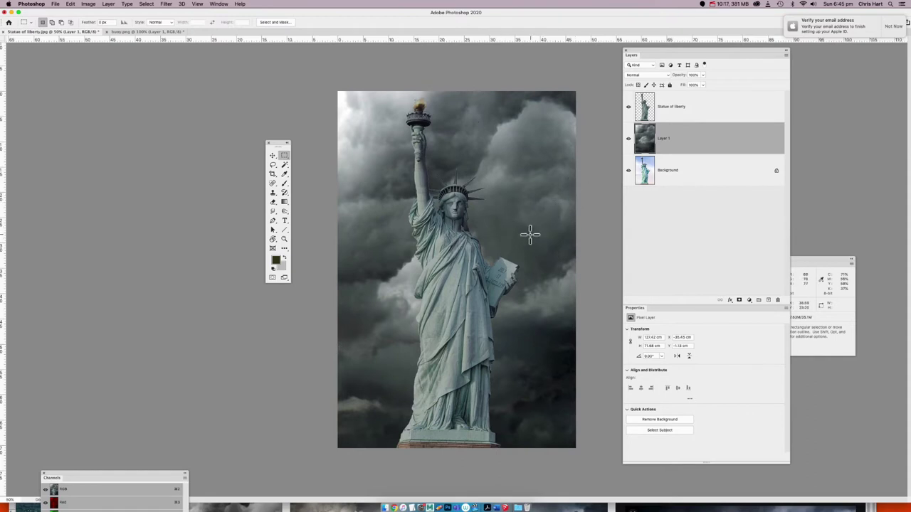
Preview the two PNG images in the ocean elements folder and open pngguru.com.png.
{"action": "left_click", "coordinate": [56, 4]}
{"action": "left_click", "coordinate": [60, 21]}
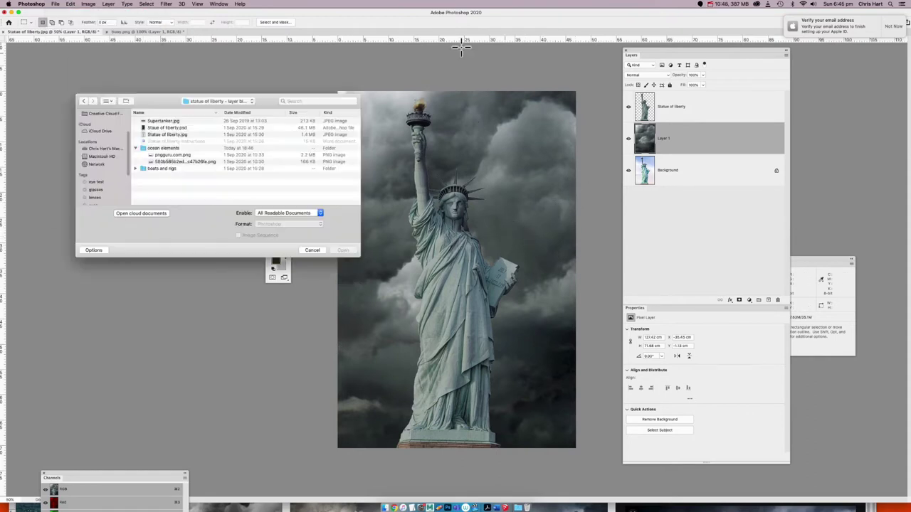
{"action": "left_click", "coordinate": [163, 155]}
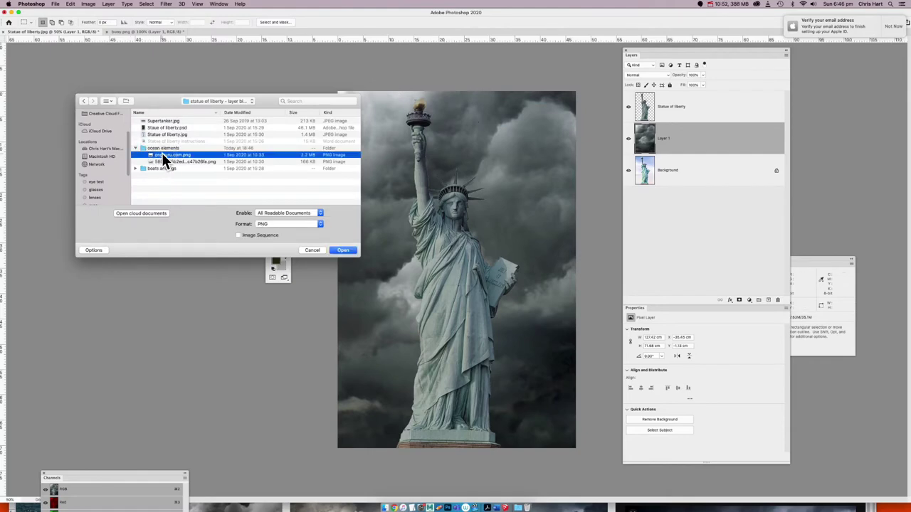
{"action": "key", "text": "space"}
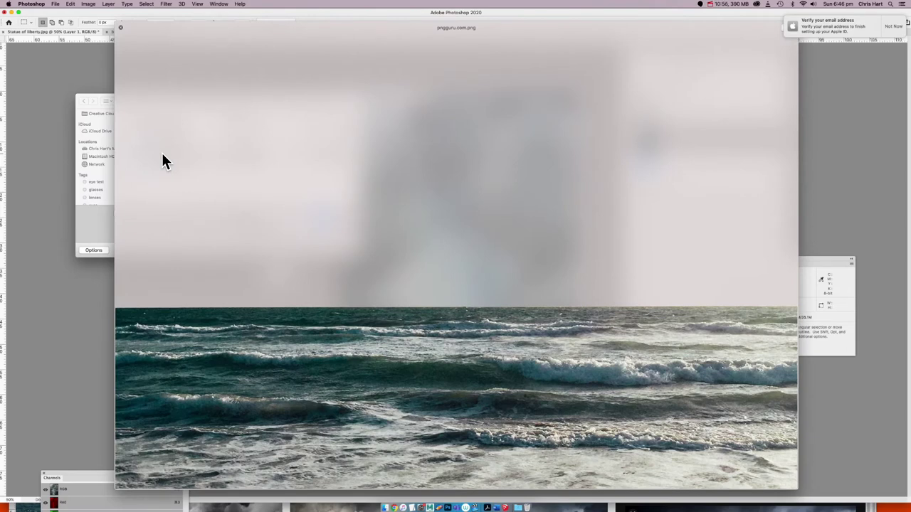
{"action": "key", "text": "Down"}
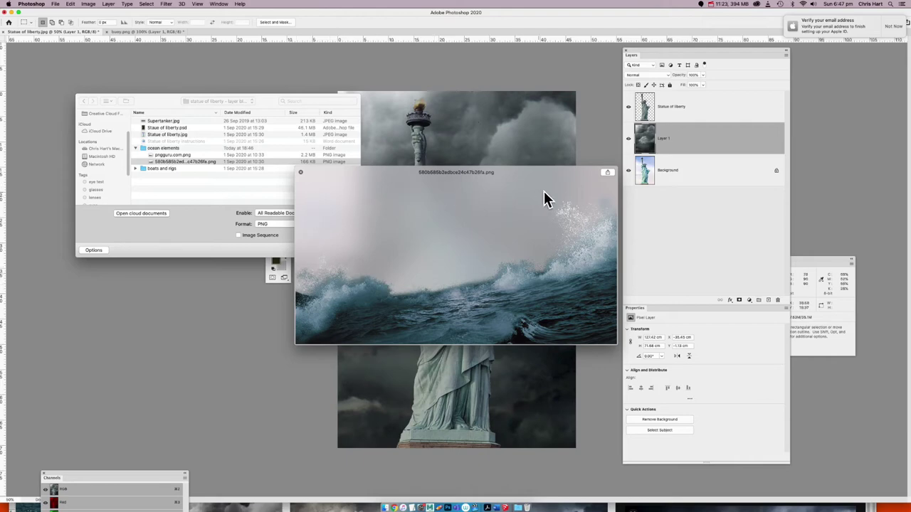
{"action": "left_click", "coordinate": [301, 172]}
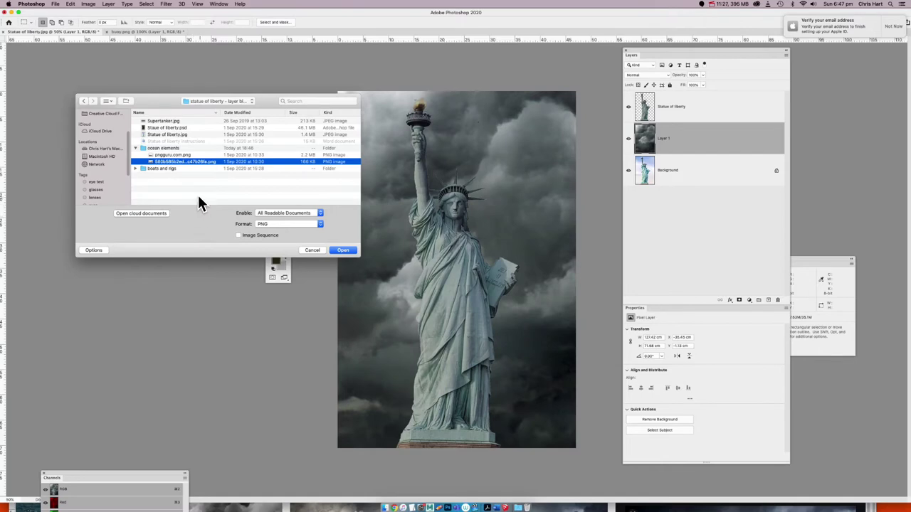
{"action": "left_click", "coordinate": [188, 155]}
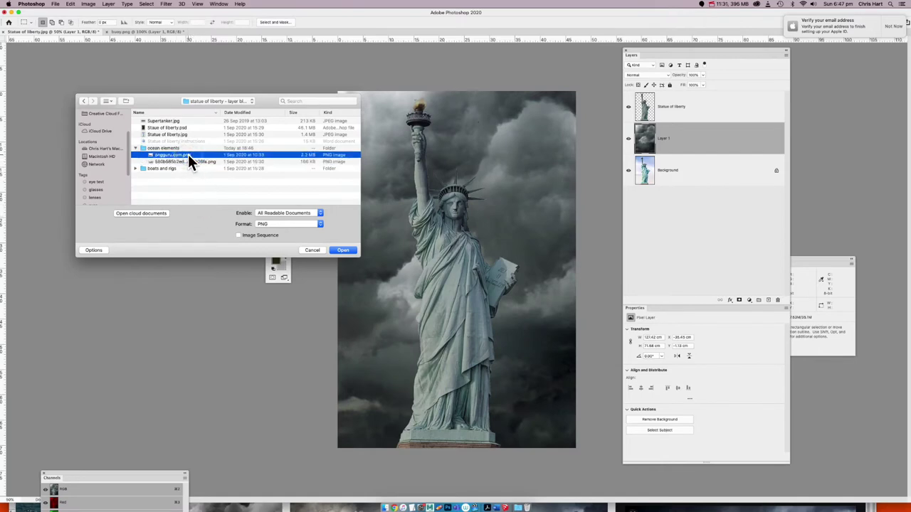
{"action": "left_click", "coordinate": [346, 252]}
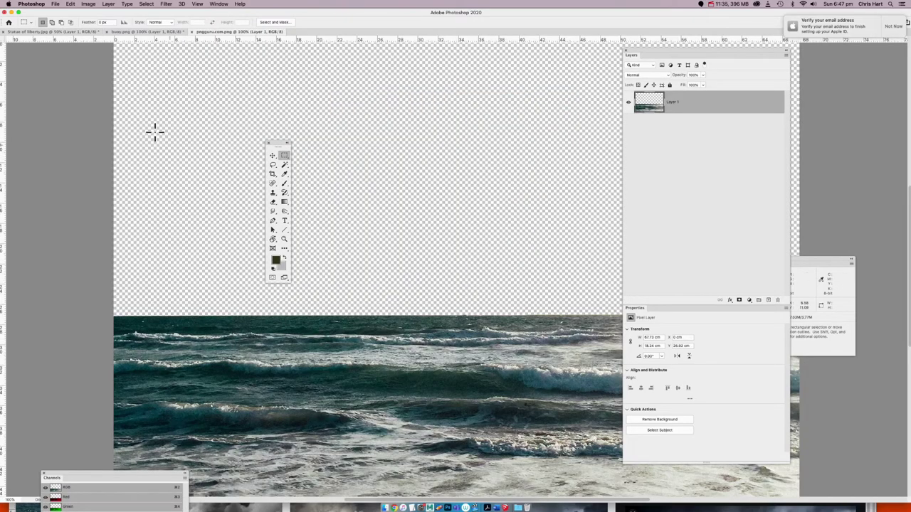
Copy the ocean from pngguru.com.png into the statue document and align it with the lower edge of the canvas.
{"action": "key", "text": "v"}
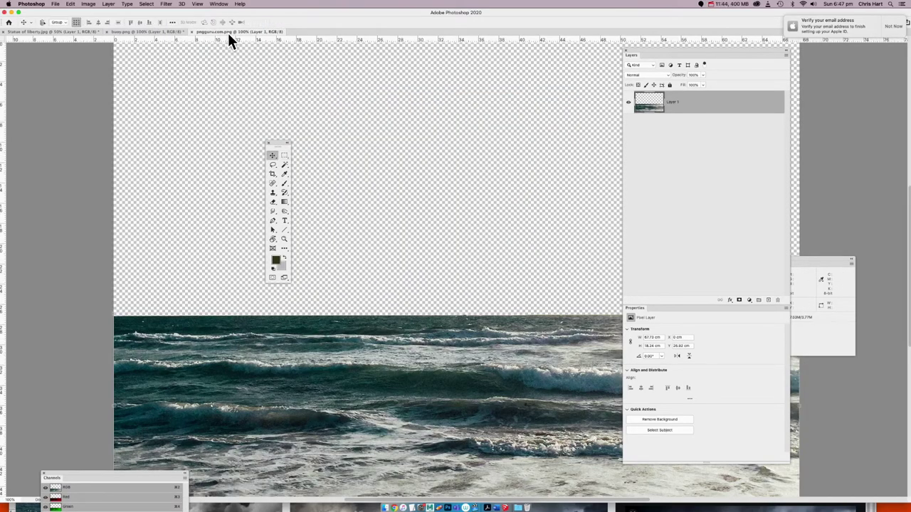
{"action": "left_click_drag", "start_coordinate": [227, 36], "coordinate": [587, 82]}
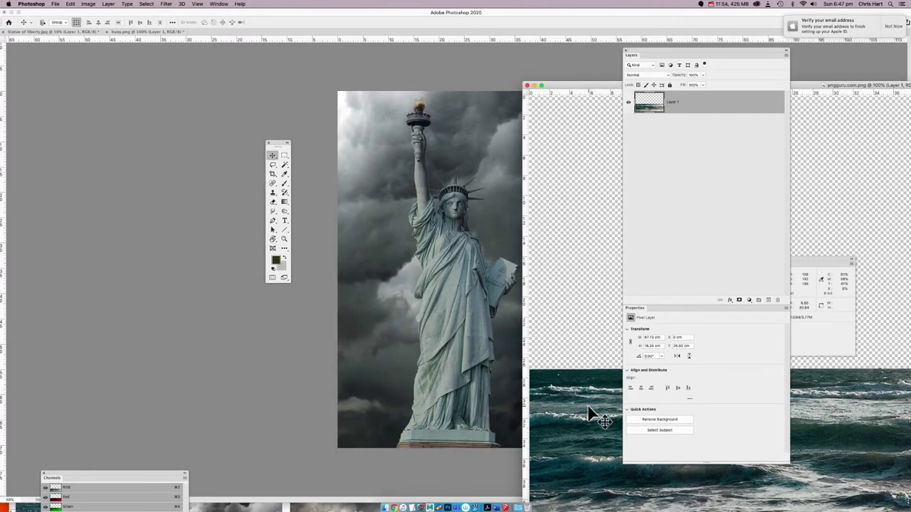
{"action": "left_click", "coordinate": [400, 379]}
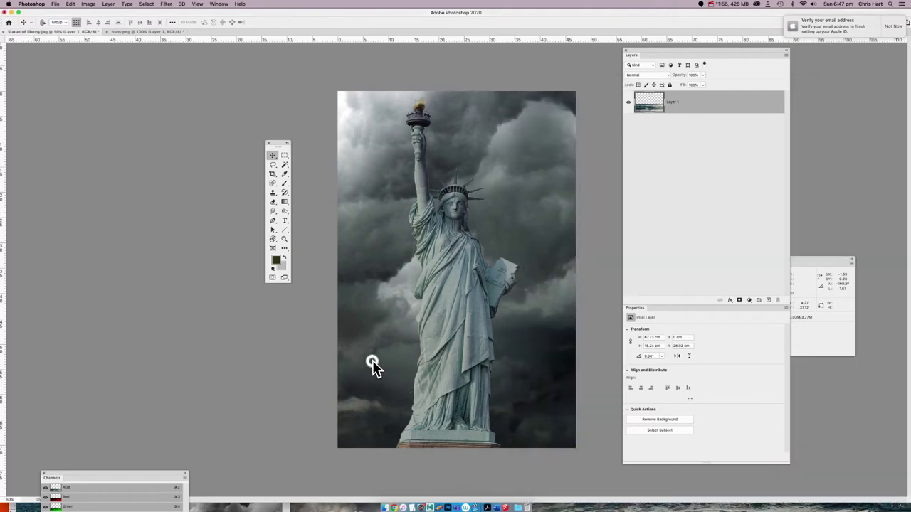
{"action": "left_click_drag", "start_coordinate": [388, 354], "coordinate": [436, 424]}
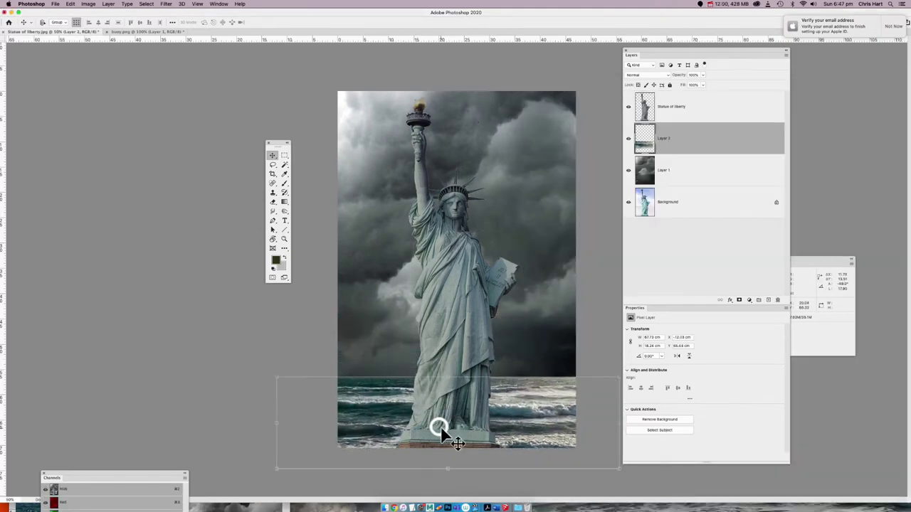
{"action": "left_click_drag", "start_coordinate": [546, 403], "coordinate": [547, 382]}
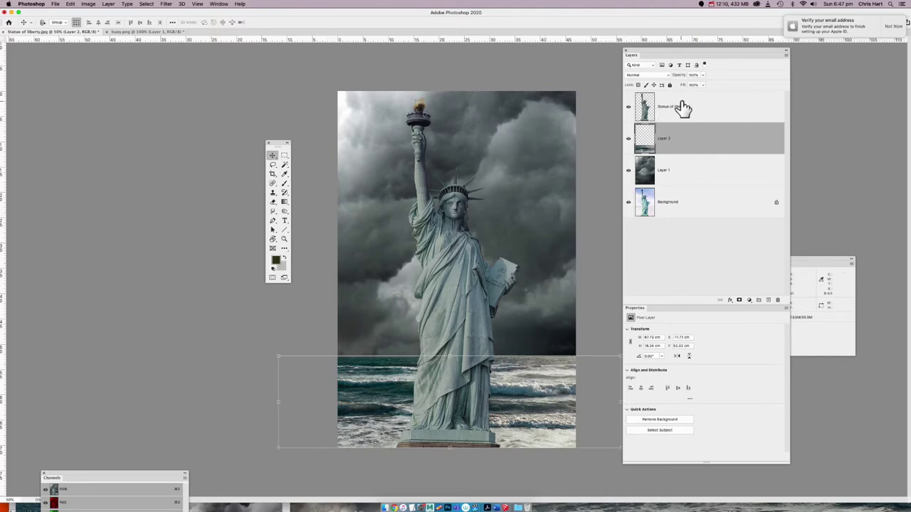
Move the Statue of liberty layer beneath the ocean layer and select the empty area around the statue, checking it in Quick Mask.
{"action": "left_click_drag", "start_coordinate": [681, 107], "coordinate": [685, 159]}
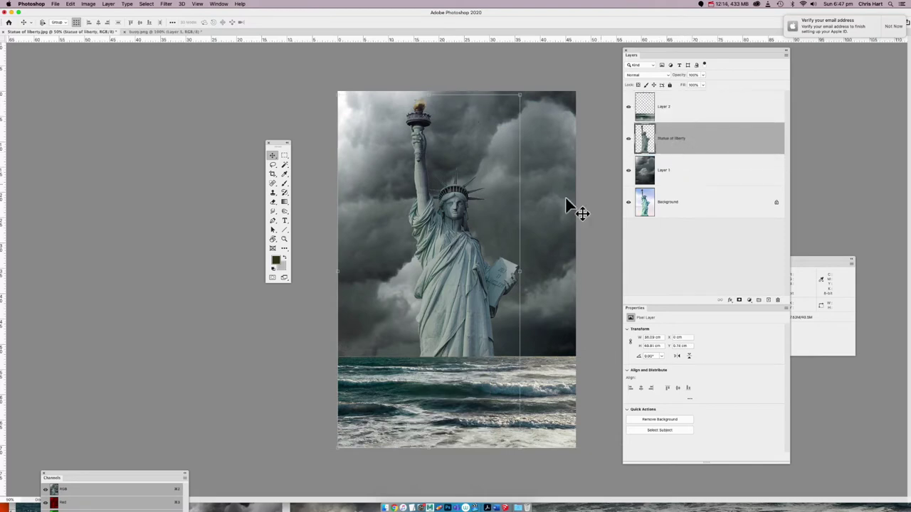
{"action": "left_click", "coordinate": [281, 156]}
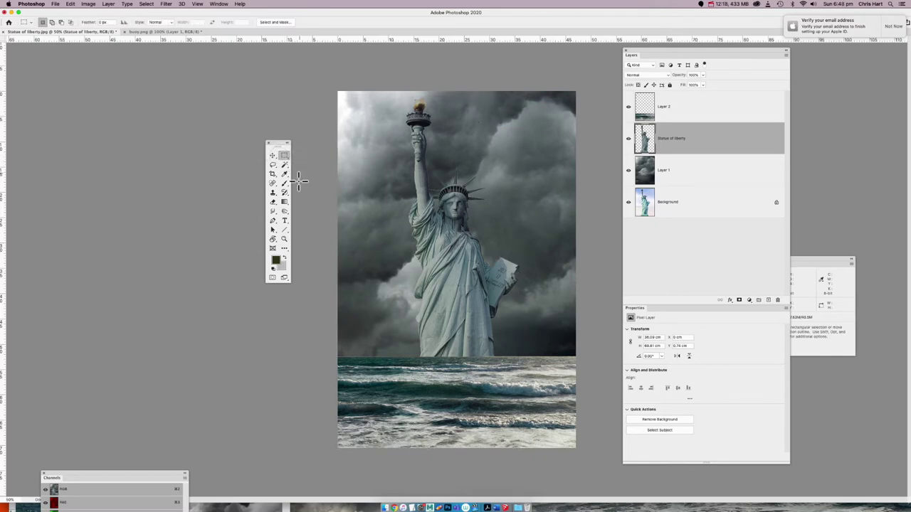
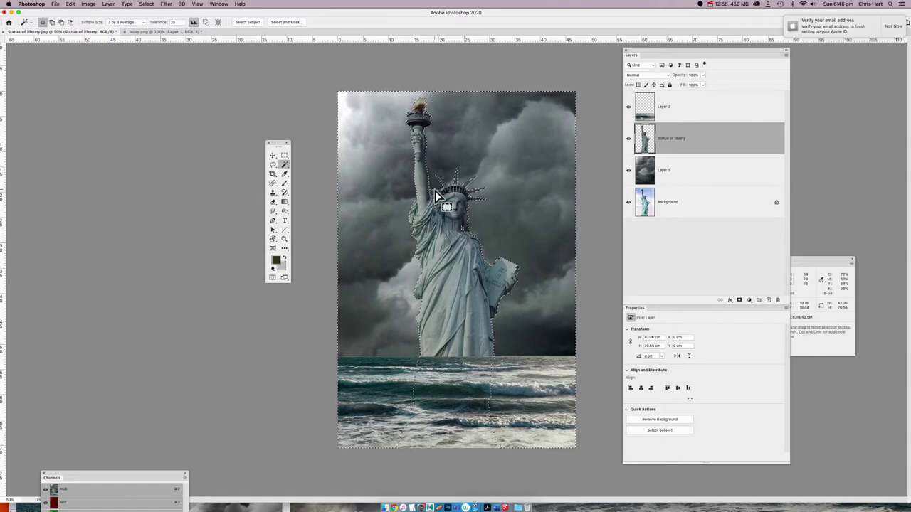
{"action": "key", "text": "q"}
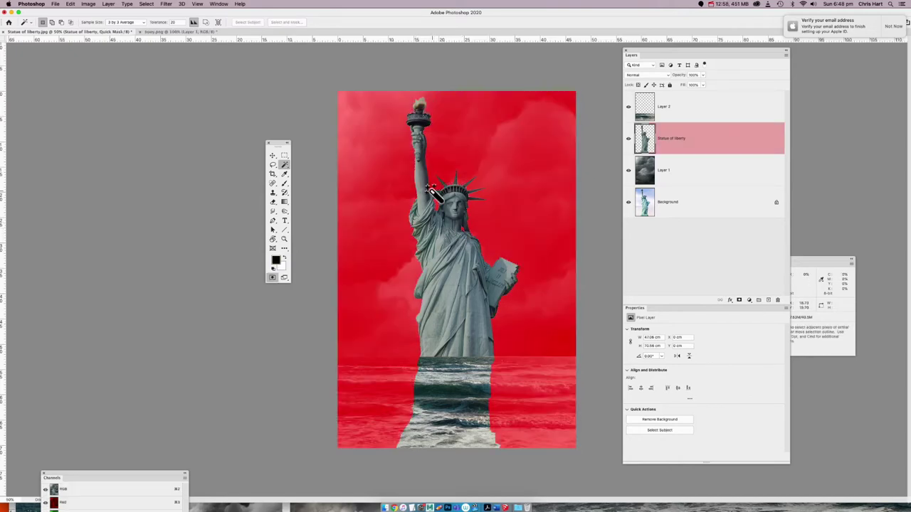
{"action": "key", "text": "q"}
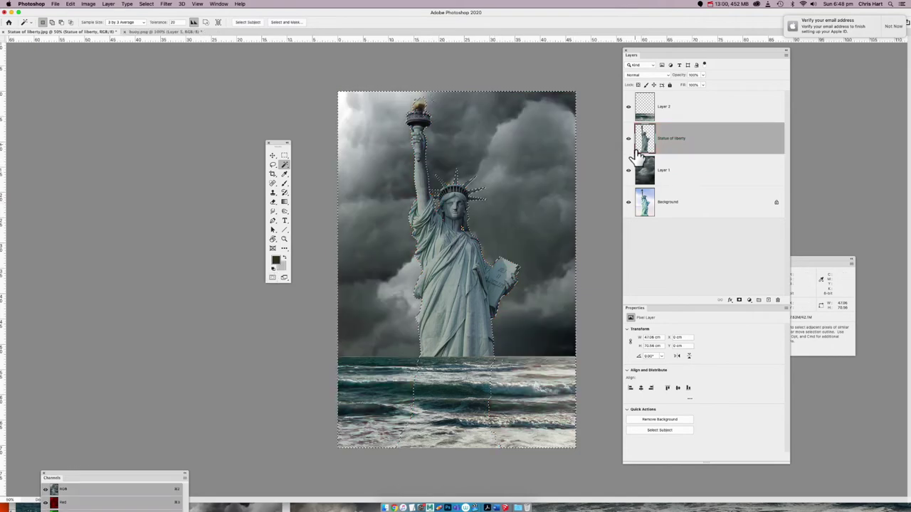
Hide the Layer 1 clouds and the Background, and toggle the ocean layer off and on to inspect the statue cutout.
{"action": "left_click", "coordinate": [629, 170]}
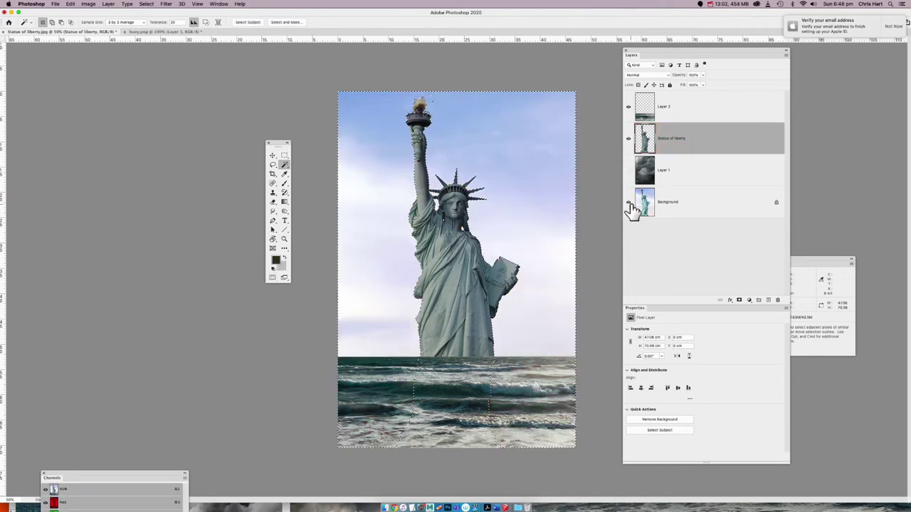
{"action": "left_click", "coordinate": [629, 203]}
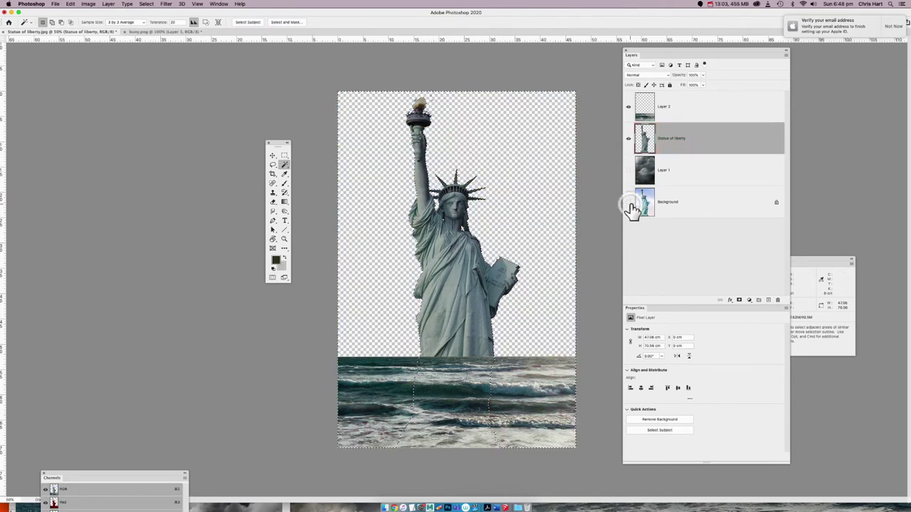
{"action": "left_click", "coordinate": [629, 108]}
{"action": "left_click", "coordinate": [629, 108]}
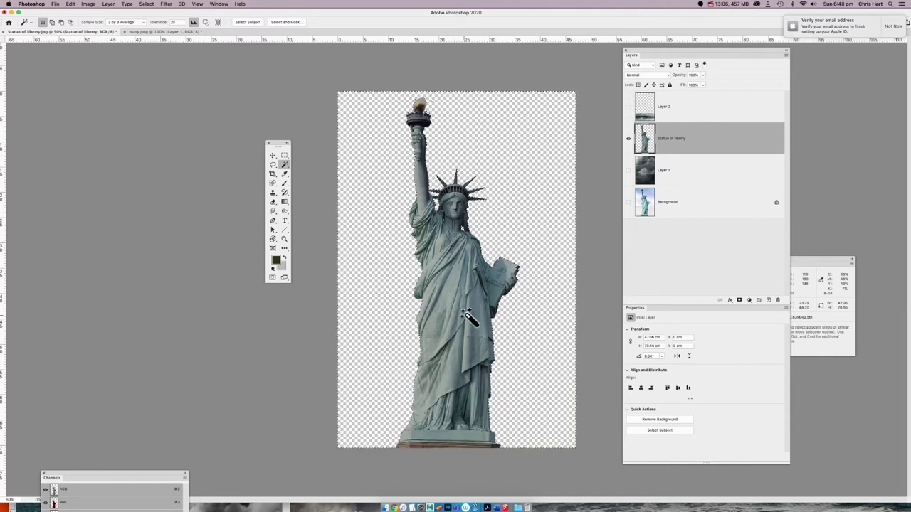
Enter Quick Mask with the ocean layer showing and mask out the statue's base beneath the waves with a large soft brush.
{"action": "key", "text": "q"}
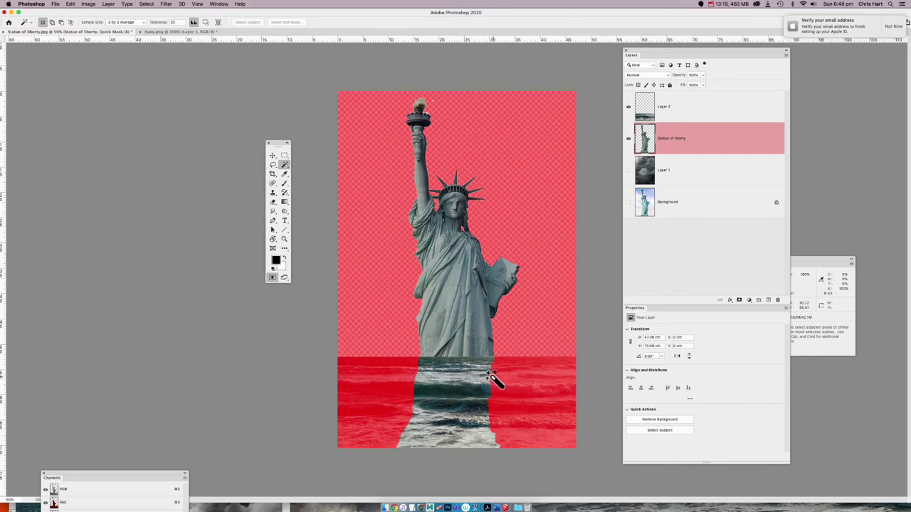
{"action": "key", "text": "b"}
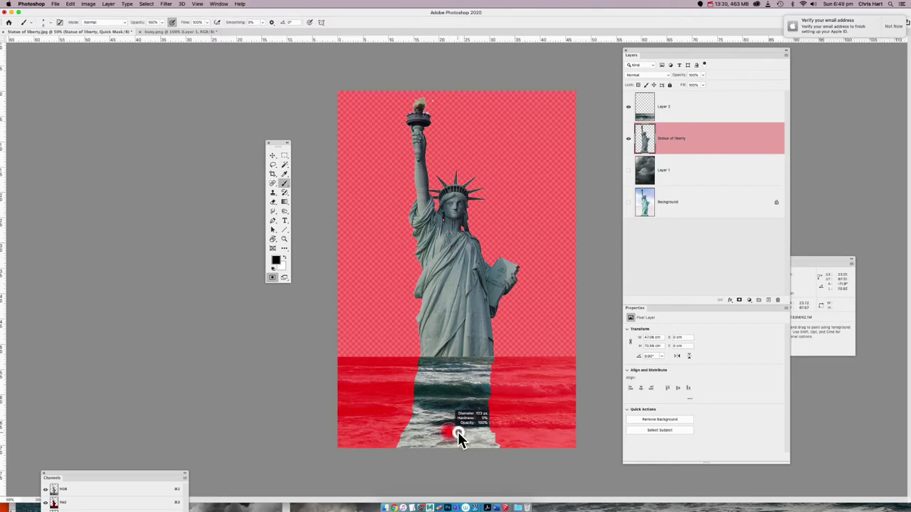
{"action": "key", "text": "bracketright"}
{"action": "key", "text": "bracketright"}
{"action": "key", "text": "bracketright"}
{"action": "key", "text": "bracketright"}
{"action": "key", "text": "bracketright"}
{"action": "key", "text": "bracketright"}
{"action": "key", "text": "bracketright"}
{"action": "key", "text": "bracketright"}
{"action": "mouse_move", "coordinate": [397, 442]}
{"action": "left_mouse_down"}
{"action": "mouse_move", "coordinate": [501, 449]}
{"action": "mouse_move", "coordinate": [382, 447]}
{"action": "mouse_move", "coordinate": [504, 440]}
{"action": "mouse_move", "coordinate": [419, 436]}
{"action": "mouse_move", "coordinate": [499, 431]}
{"action": "mouse_move", "coordinate": [390, 427]}
{"action": "mouse_move", "coordinate": [474, 429]}
{"action": "left_mouse_up"}
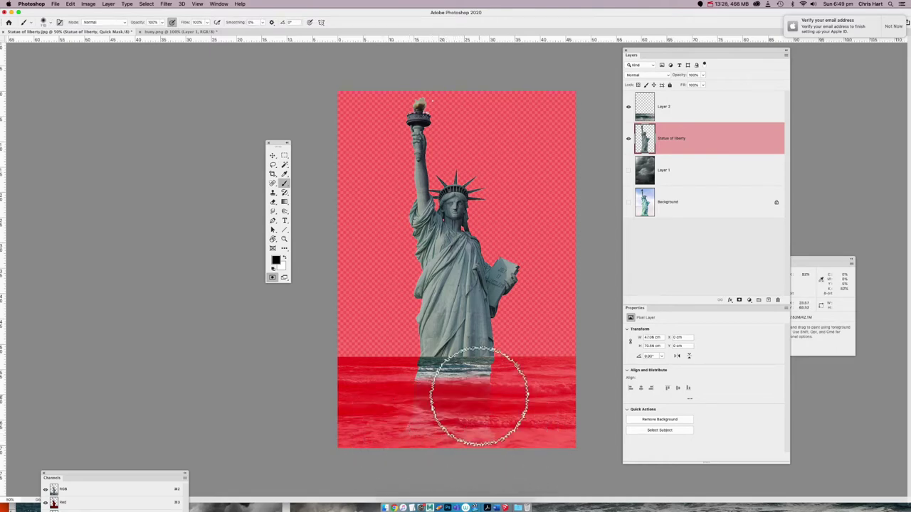
Refine the mask with a smaller brush along the wave crest where the statue should meet the water.
{"action": "key", "text": "bracketleft"}
{"action": "key", "text": "bracketleft"}
{"action": "key", "text": "bracketleft"}
{"action": "key", "text": "bracketleft"}
{"action": "key", "text": "bracketleft"}
{"action": "key", "text": "bracketleft"}
{"action": "key", "text": "bracketleft"}
{"action": "key", "text": "bracketleft"}
{"action": "key", "text": "bracketleft"}
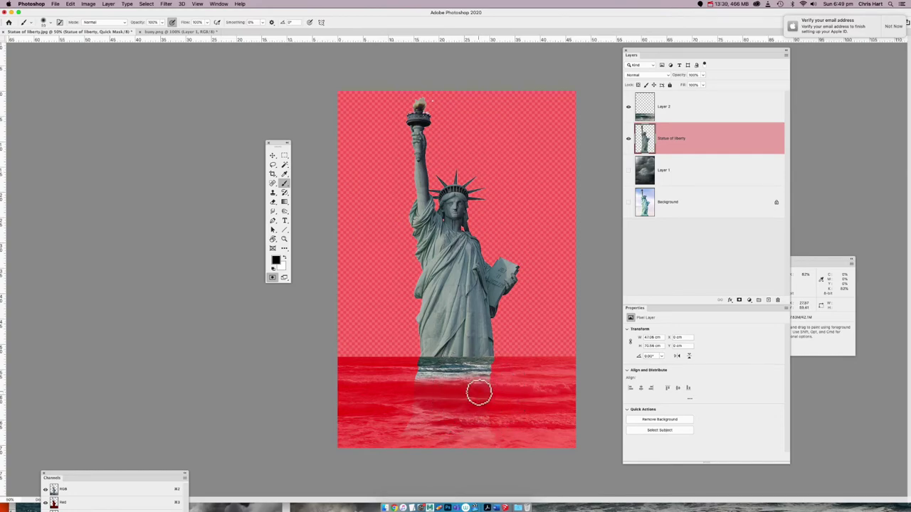
{"action": "left_click", "coordinate": [481, 401], "text": "super"}
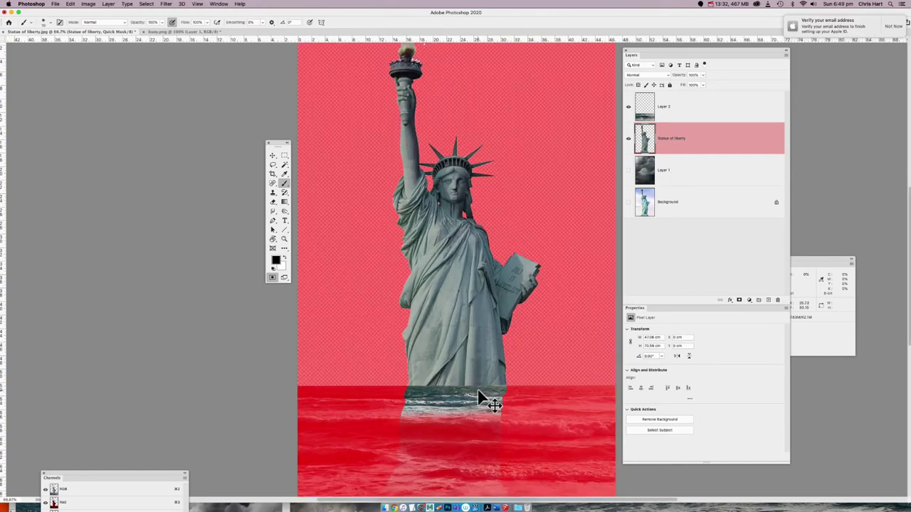
{"action": "left_click", "coordinate": [488, 400], "text": "super"}
{"action": "left_click_drag", "start_coordinate": [488, 401], "coordinate": [551, 235]}
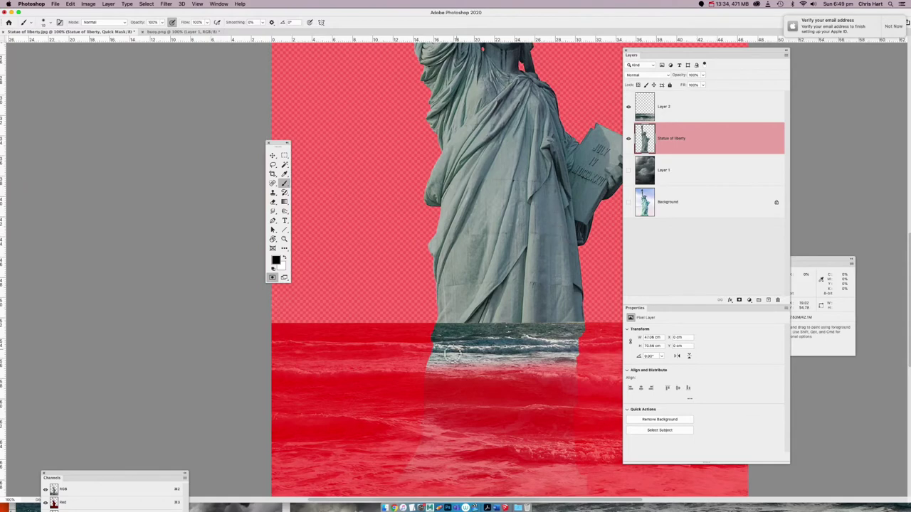
{"action": "mouse_move", "coordinate": [432, 362]}
{"action": "left_mouse_down"}
{"action": "mouse_move", "coordinate": [579, 363]}
{"action": "mouse_move", "coordinate": [545, 372]}
{"action": "mouse_move", "coordinate": [557, 374]}
{"action": "left_mouse_up"}
Mask out the remaining faint patches of the statue's base over the lower ocean.
{"action": "key", "text": "super+minus"}
{"action": "key", "text": "super+minus"}
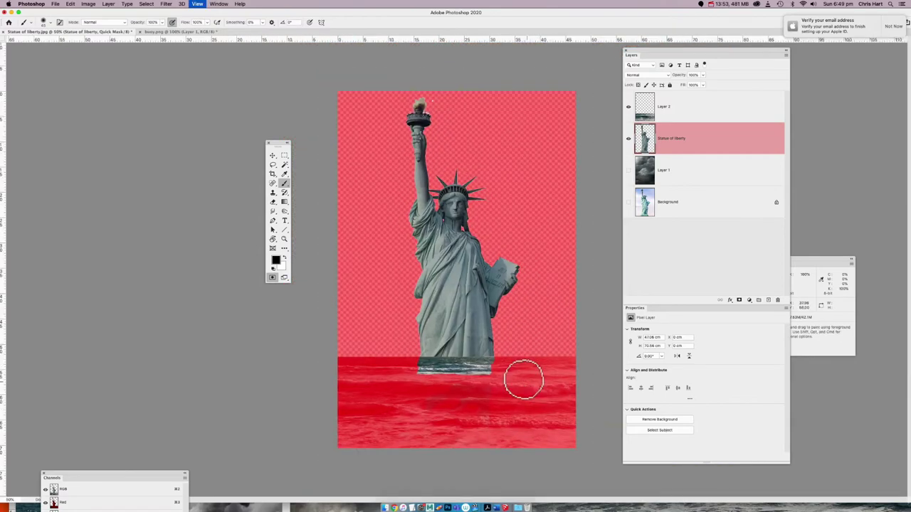
{"action": "left_click", "coordinate": [489, 429]}
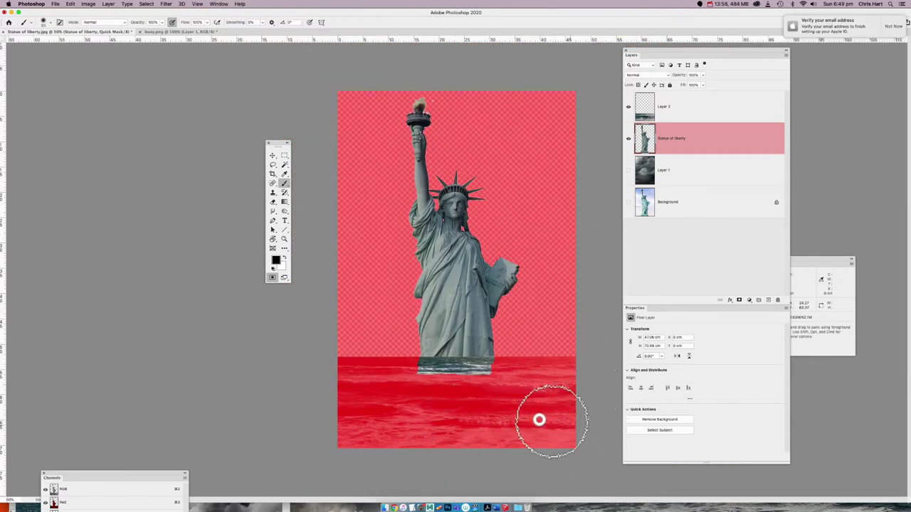
{"action": "left_click", "coordinate": [439, 95]}
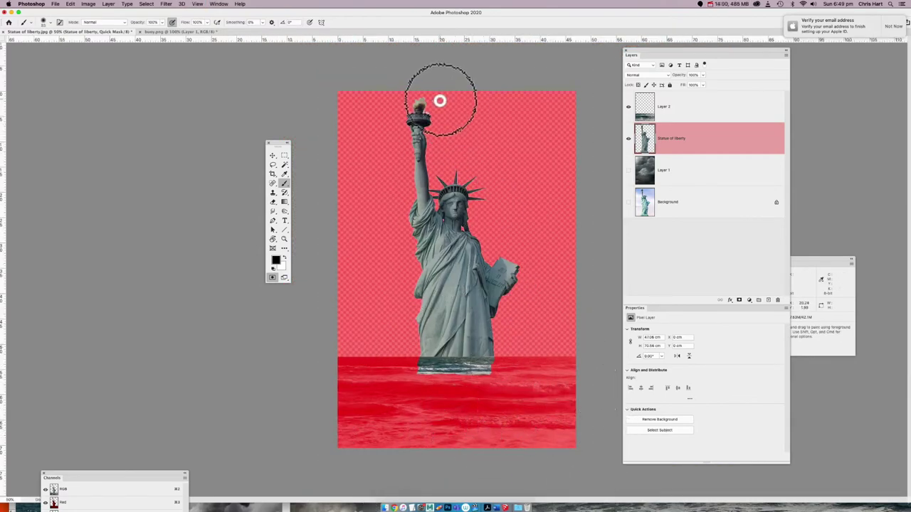
Leave Quick Mask and invert the selection so it covers the statue down to the wave crest.
{"action": "key", "text": "q"}
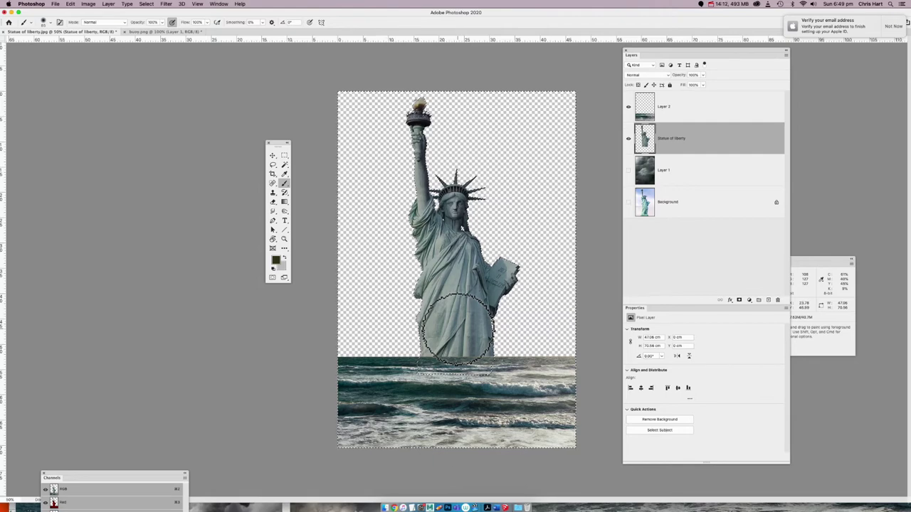
{"action": "key", "text": "super+d"}
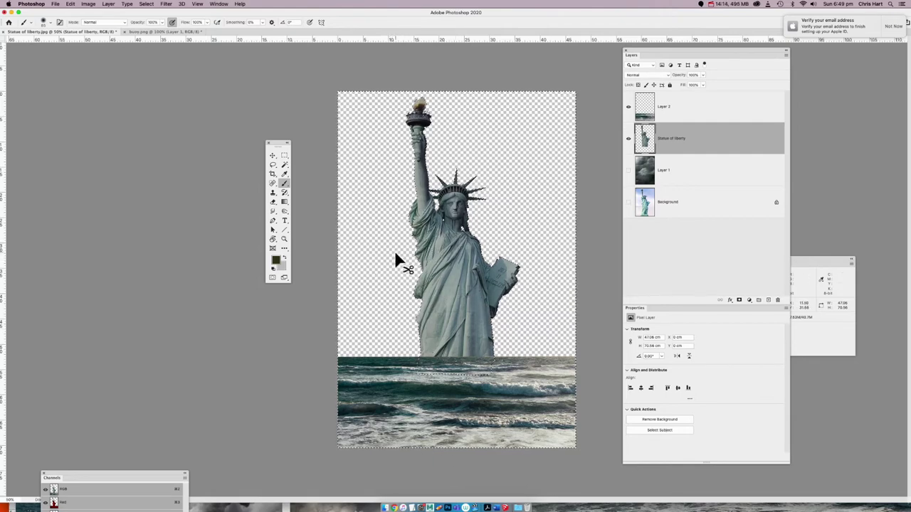
{"action": "key", "text": "super+z"}
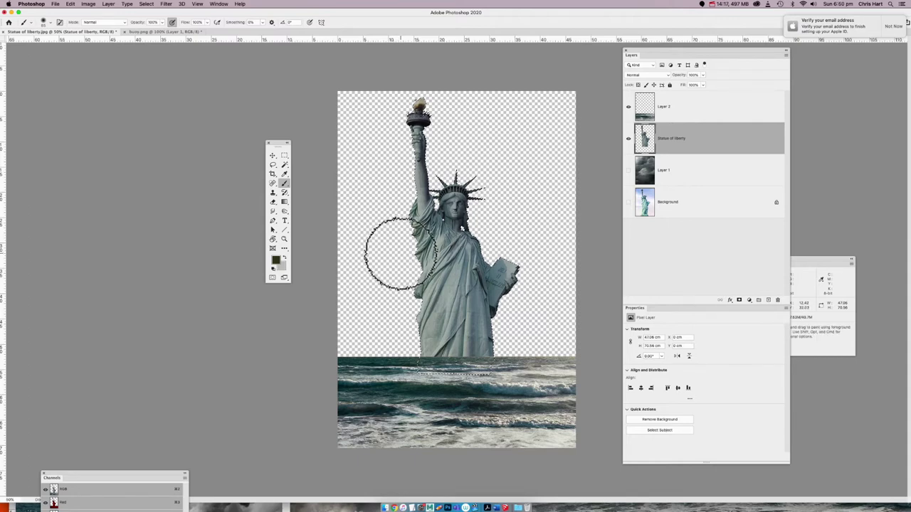
Try deleting the selected area from the Statue of liberty layer and undo the deletion.
{"action": "key", "text": "BackSpace"}
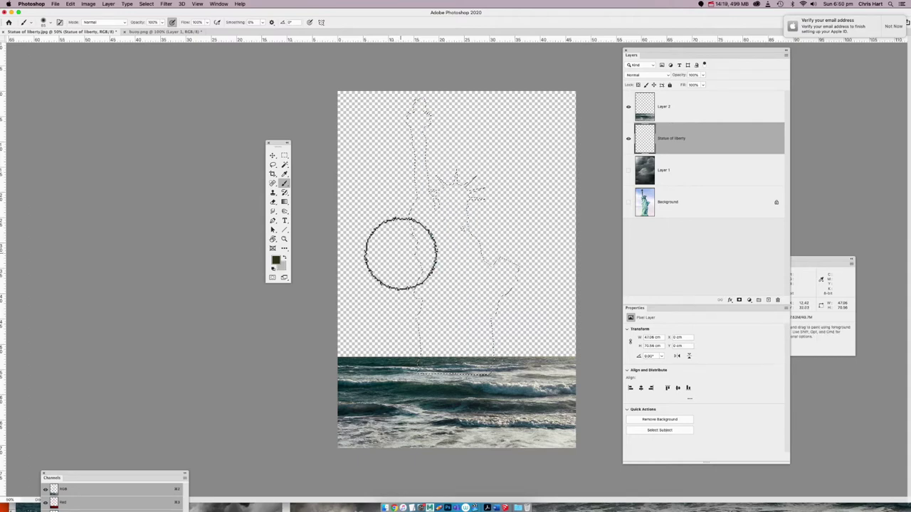
{"action": "key", "text": "super+z"}
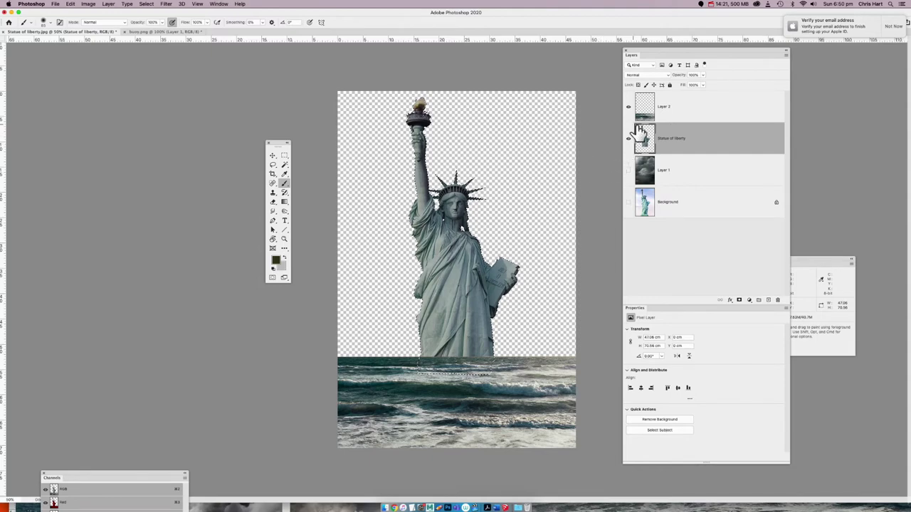
Make the ocean on Layer 2 the active layer and hide the Statue of liberty layer.
{"action": "left_click", "coordinate": [662, 111]}
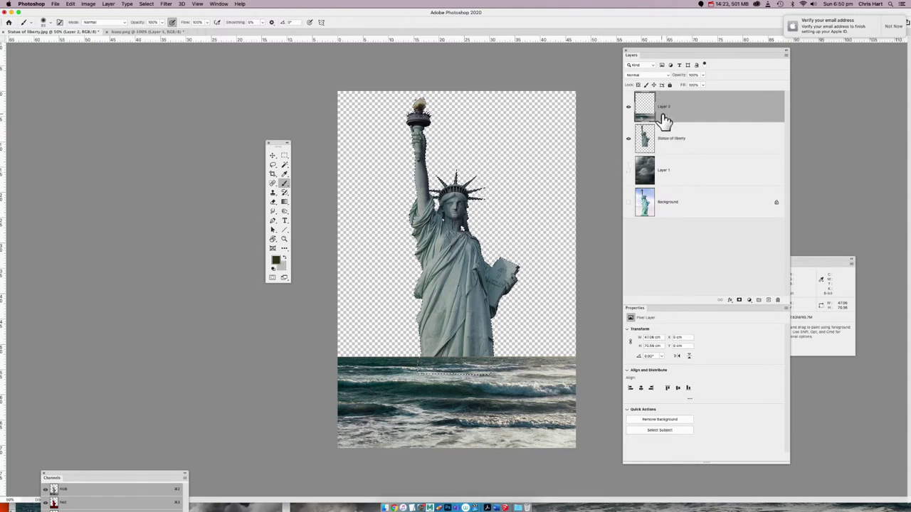
{"action": "left_click", "coordinate": [629, 139]}
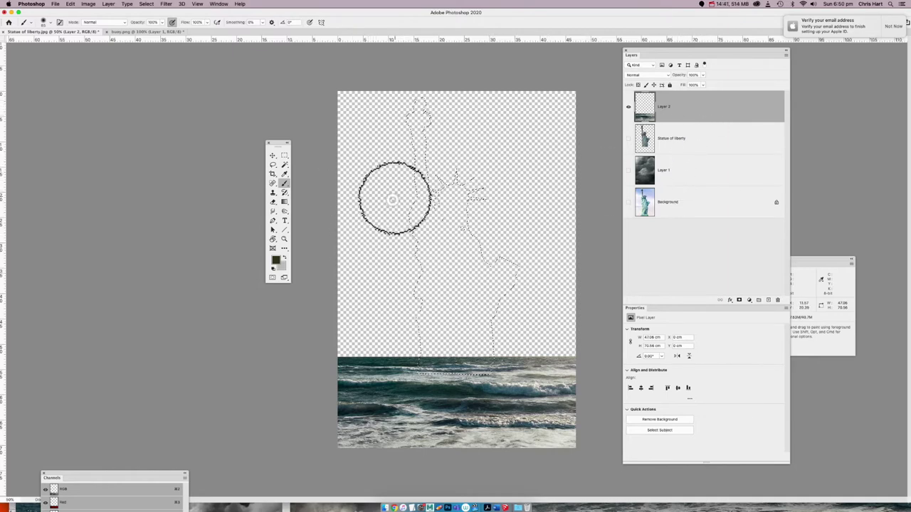
Paint test strokes inside the statue-shaped selection on Layer 2 and remove them again.
{"action": "left_click_drag", "start_coordinate": [427, 189], "coordinate": [406, 235]}
{"action": "left_click_drag", "start_coordinate": [426, 293], "coordinate": [525, 386]}
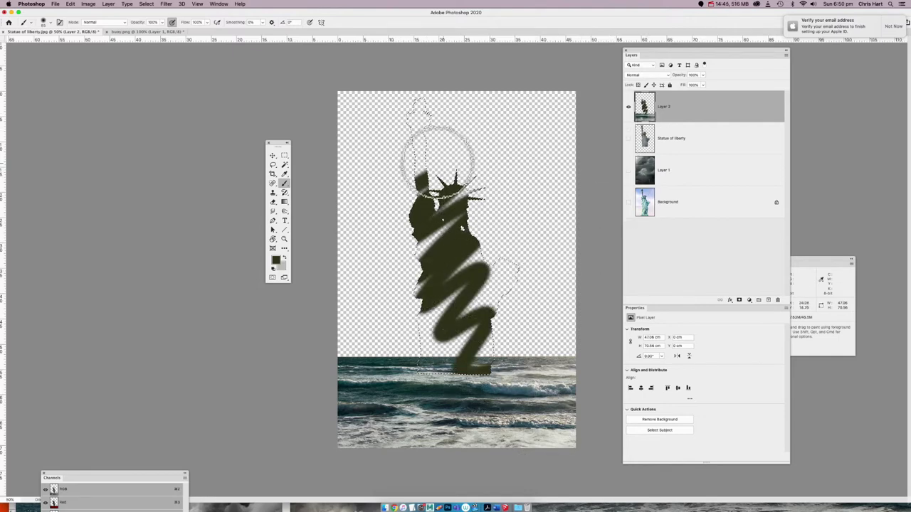
{"action": "key", "text": "BackSpace"}
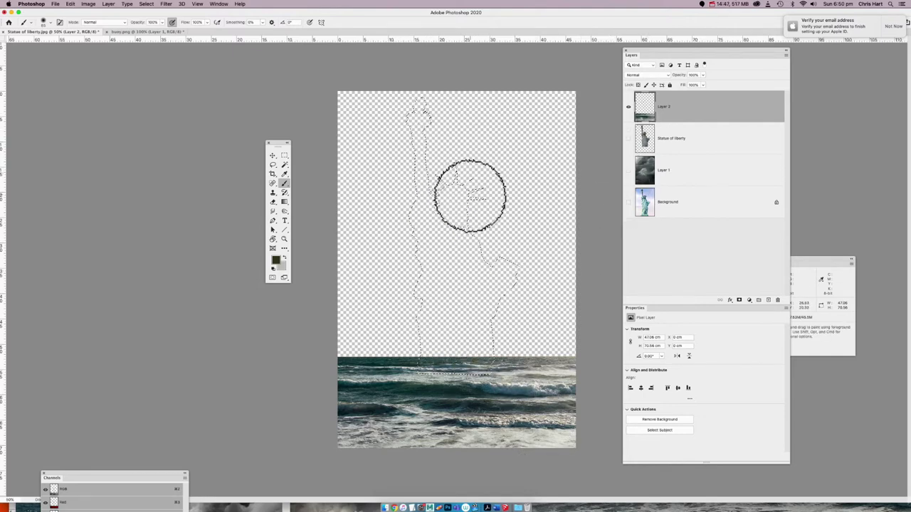
Delete the selected part of the ocean on Layer 2 and clear the selection.
{"action": "key", "text": "BackSpace"}
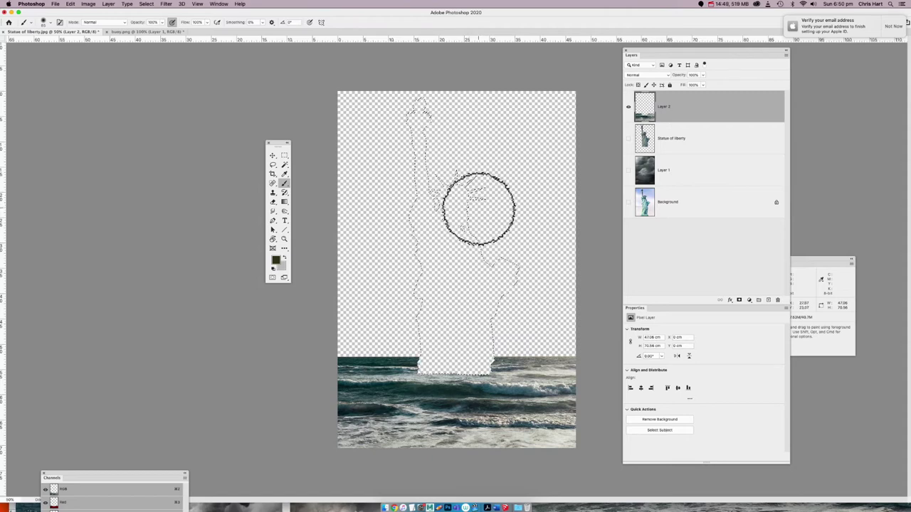
{"action": "left_click", "coordinate": [284, 154]}
{"action": "key", "text": "ctrl+d"}
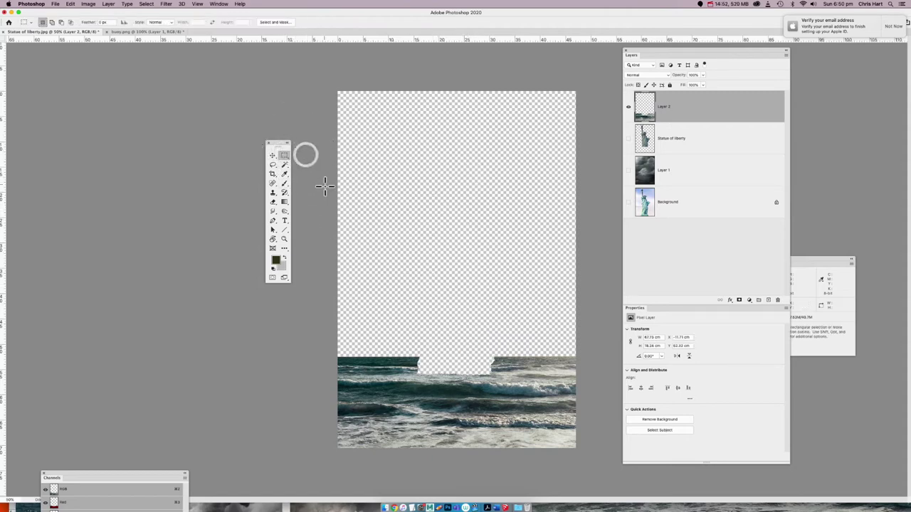
Show the Statue of liberty, Layer 1 and Background layers again.
{"action": "left_click", "coordinate": [628, 138]}
{"action": "left_click", "coordinate": [628, 170]}
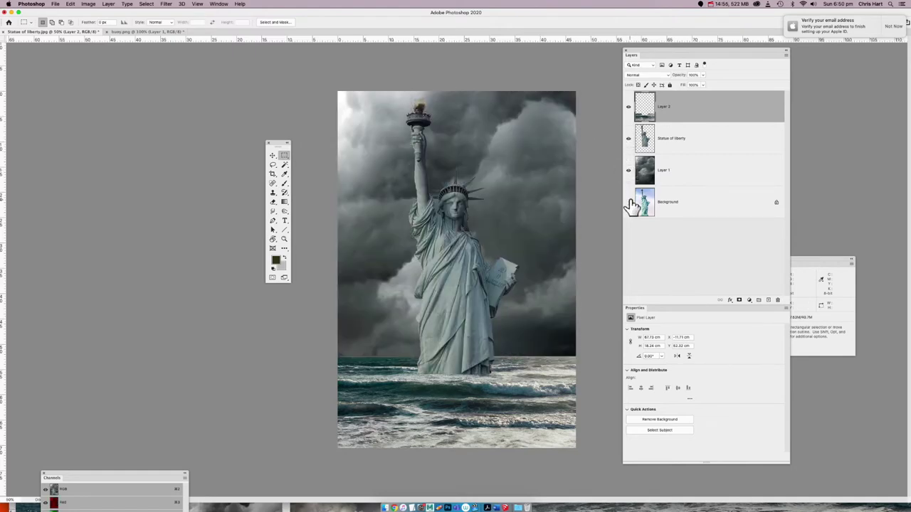
{"action": "left_click", "coordinate": [628, 202]}
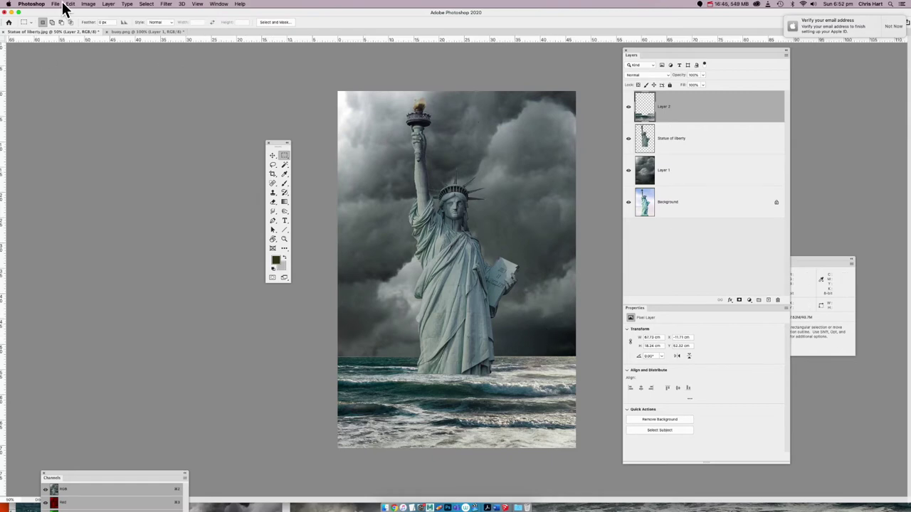
{"action": "left_click", "coordinate": [56, 5]}
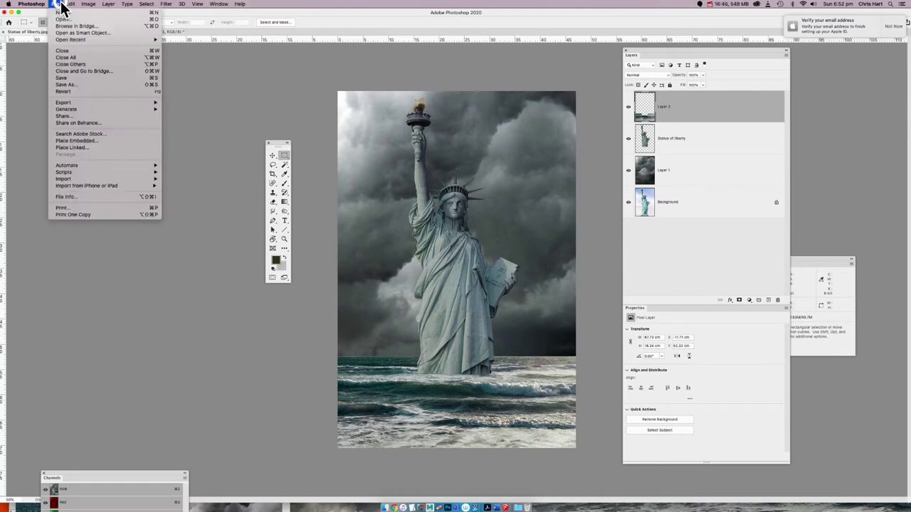
{"action": "left_click", "coordinate": [67, 24]}
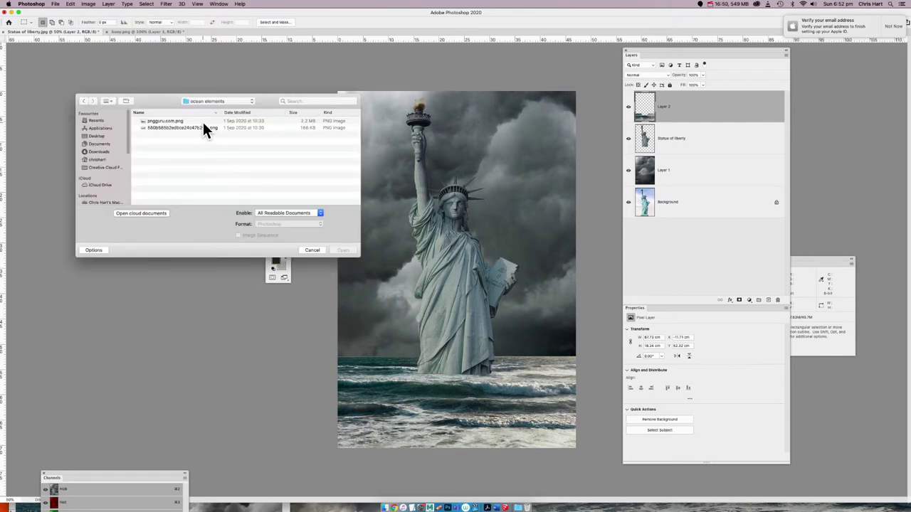
{"action": "left_click", "coordinate": [179, 129]}
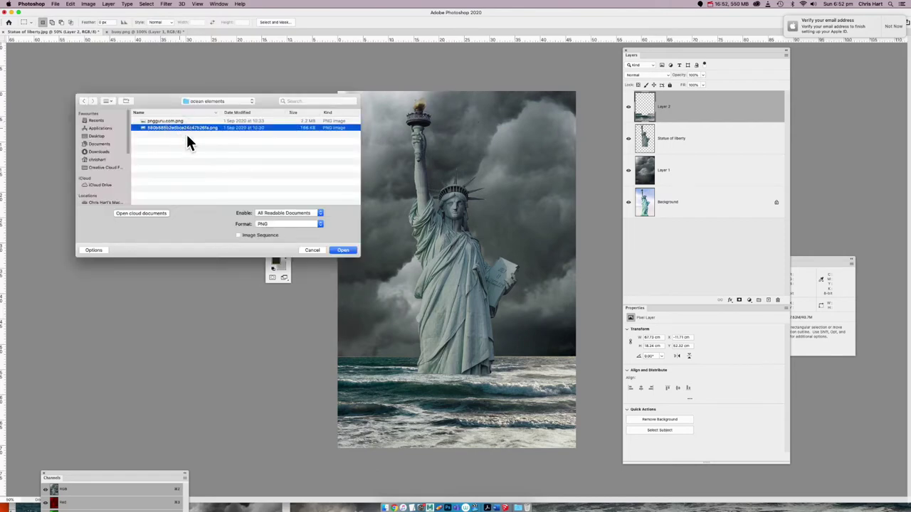
{"action": "left_click", "coordinate": [314, 252]}
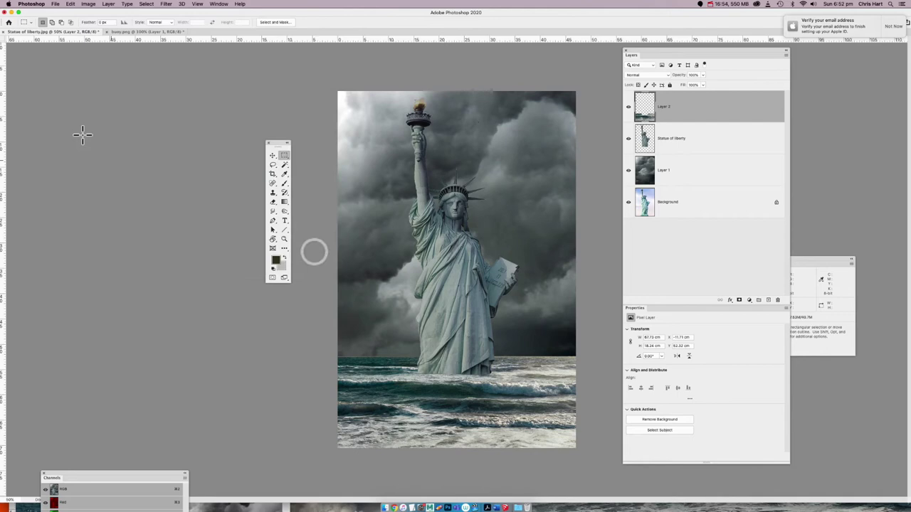
Place the wave PNG starting with 580b585b2edbce24c47b from the ocean elements folder as an embedded object and commit it.
{"action": "left_click", "coordinate": [57, 5]}
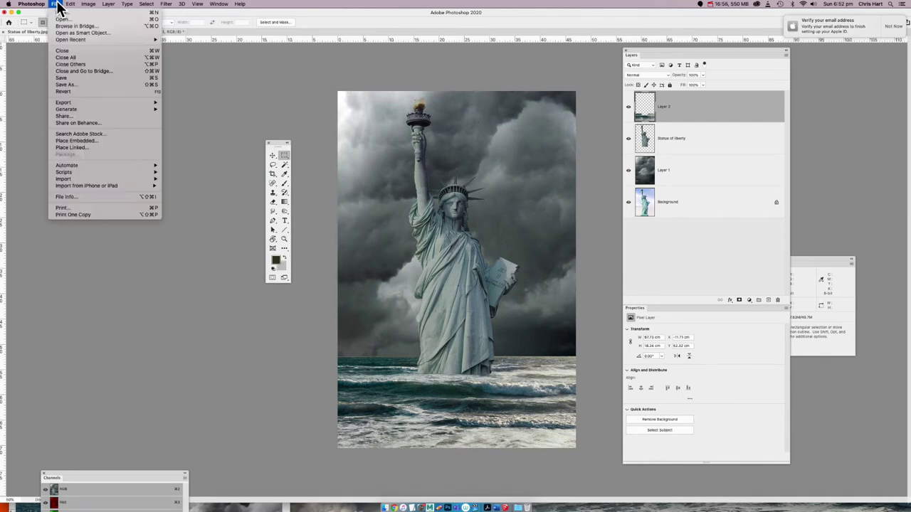
{"action": "left_click", "coordinate": [106, 143]}
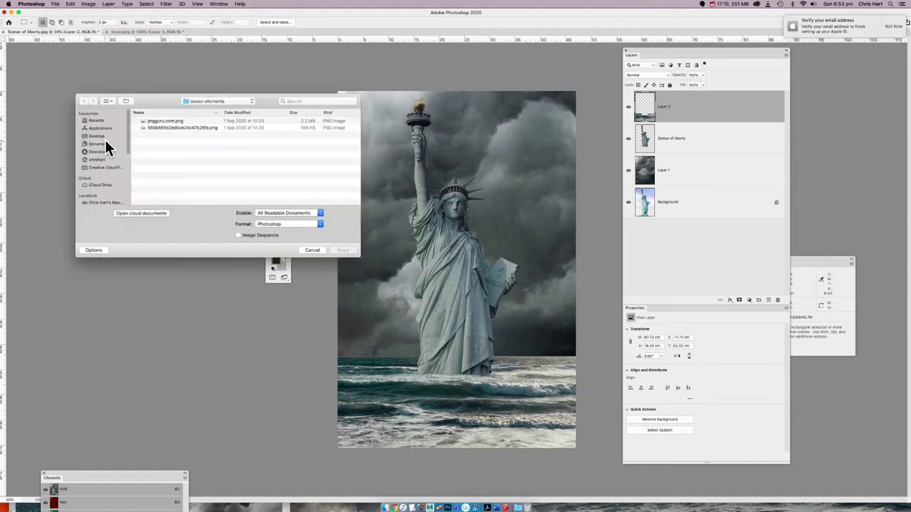
{"action": "left_click", "coordinate": [187, 128]}
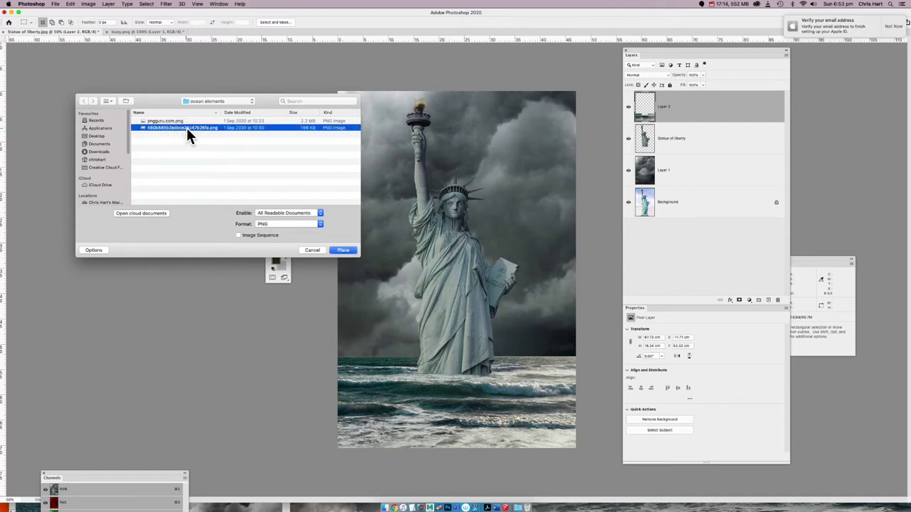
{"action": "left_click", "coordinate": [350, 251]}
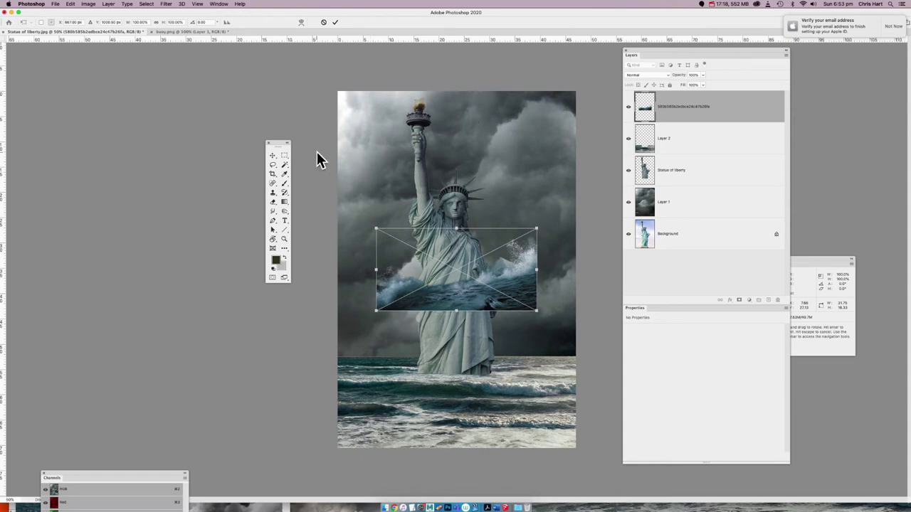
{"action": "left_click", "coordinate": [274, 155]}
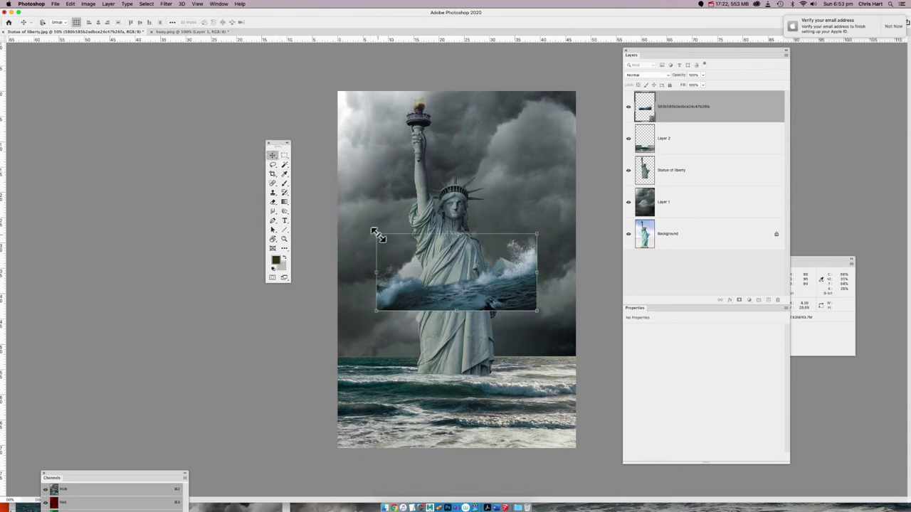
Move the wave layer over the ocean below the statue and scale it to about 55 cm wide so it spans the canvas.
{"action": "left_click_drag", "start_coordinate": [401, 286], "coordinate": [352, 427]}
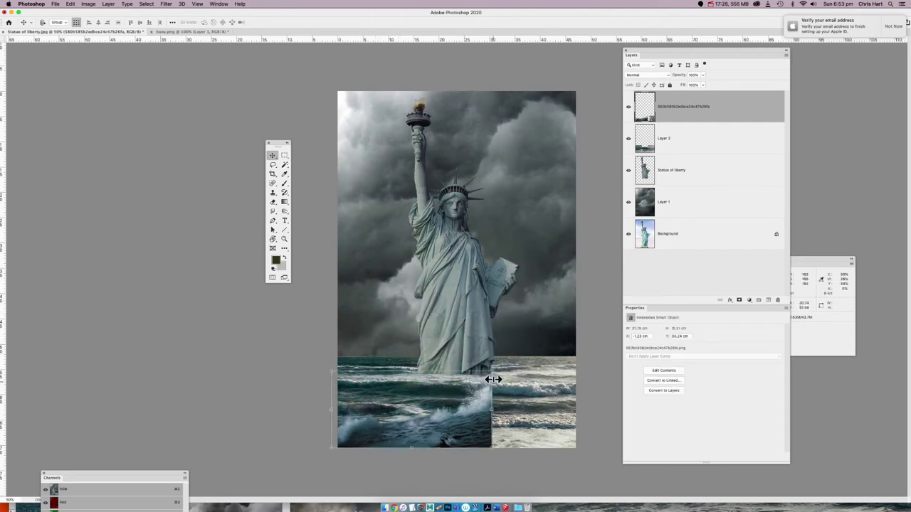
{"action": "left_click_drag", "start_coordinate": [492, 371], "coordinate": [584, 325]}
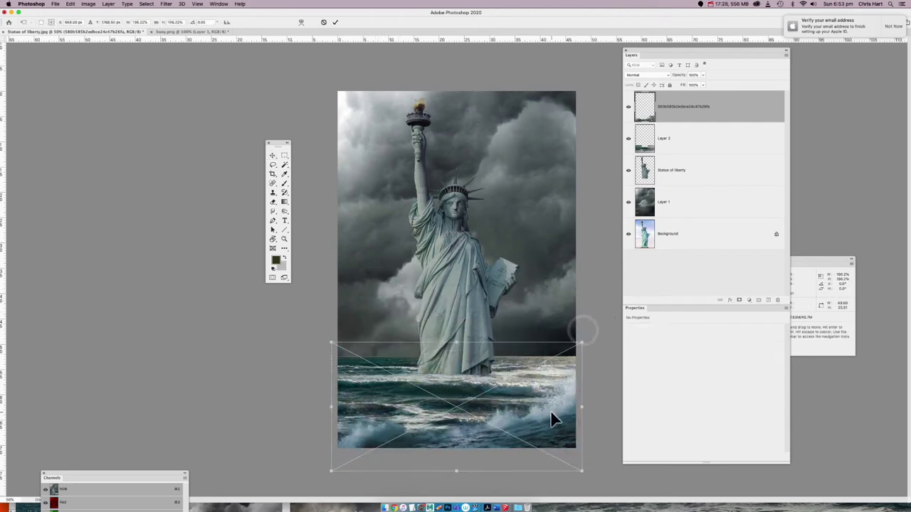
{"action": "left_click_drag", "start_coordinate": [553, 417], "coordinate": [546, 381]}
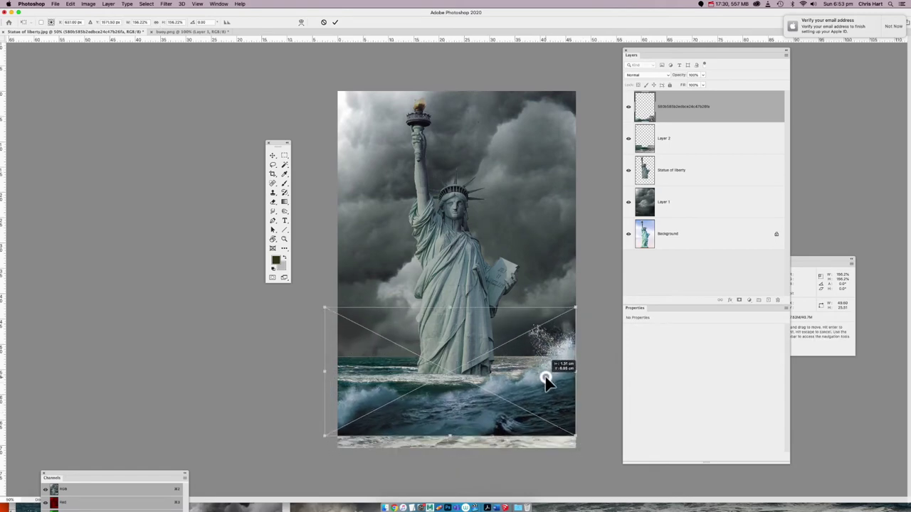
{"action": "left_click_drag", "start_coordinate": [576, 434], "coordinate": [598, 454]}
{"action": "left_click_drag", "start_coordinate": [549, 435], "coordinate": [544, 432]}
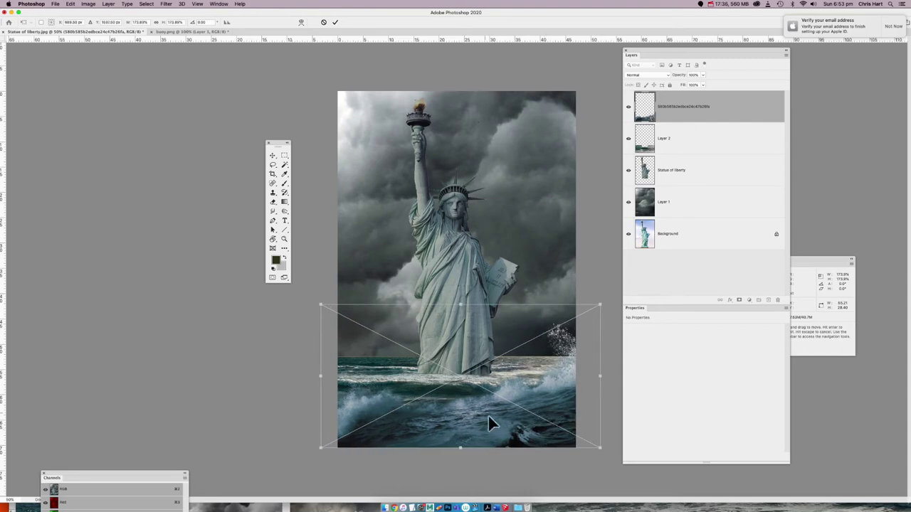
{"action": "key", "text": "Return"}
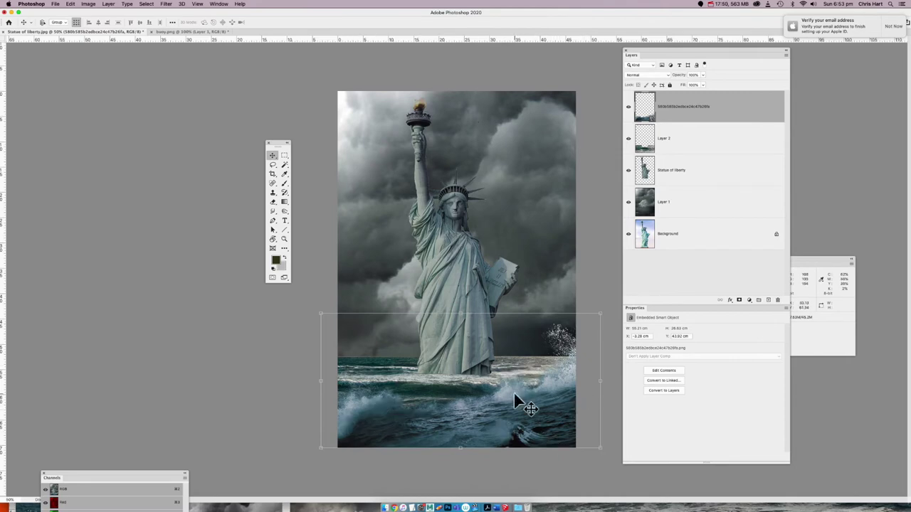
Apply a Brightness/Contrast adjustment to the wave layer with Use Legacy on, brightness 12 and contrast 32.
{"action": "left_click", "coordinate": [91, 4]}
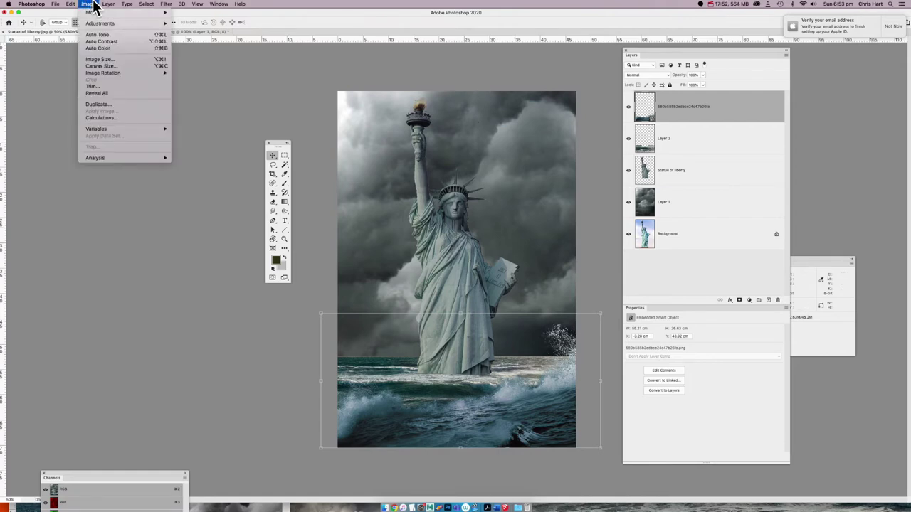
{"action": "mouse_move", "coordinate": [97, 27]}
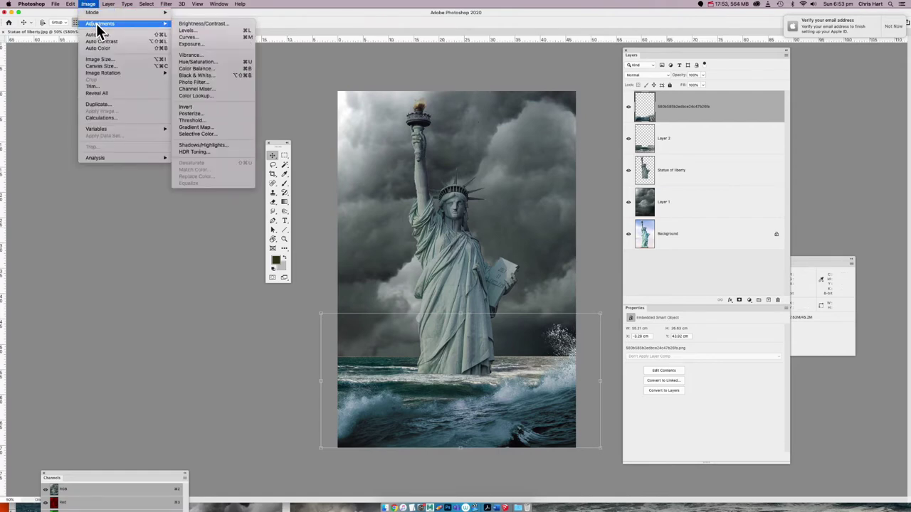
{"action": "left_click", "coordinate": [186, 24]}
{"action": "left_click", "coordinate": [405, 201]}
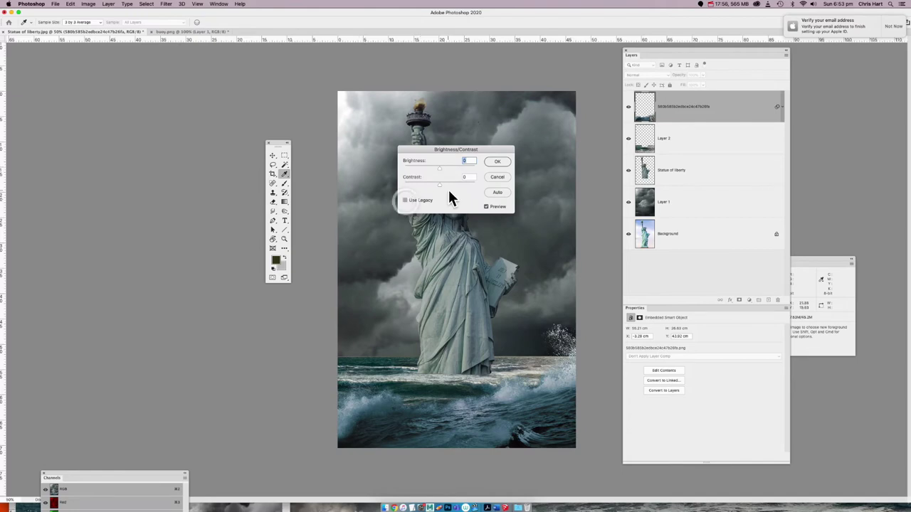
{"action": "mouse_move", "coordinate": [441, 185]}
{"action": "left_mouse_down"}
{"action": "mouse_move", "coordinate": [447, 190]}
{"action": "mouse_move", "coordinate": [442, 167]}
{"action": "left_mouse_up"}
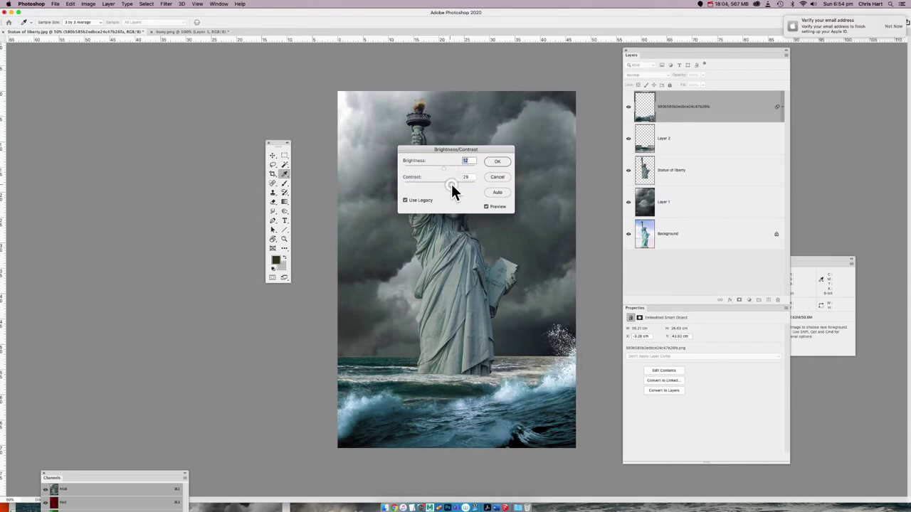
{"action": "key", "text": "Tab"}
{"action": "left_click_drag", "start_coordinate": [460, 150], "coordinate": [214, 121]}
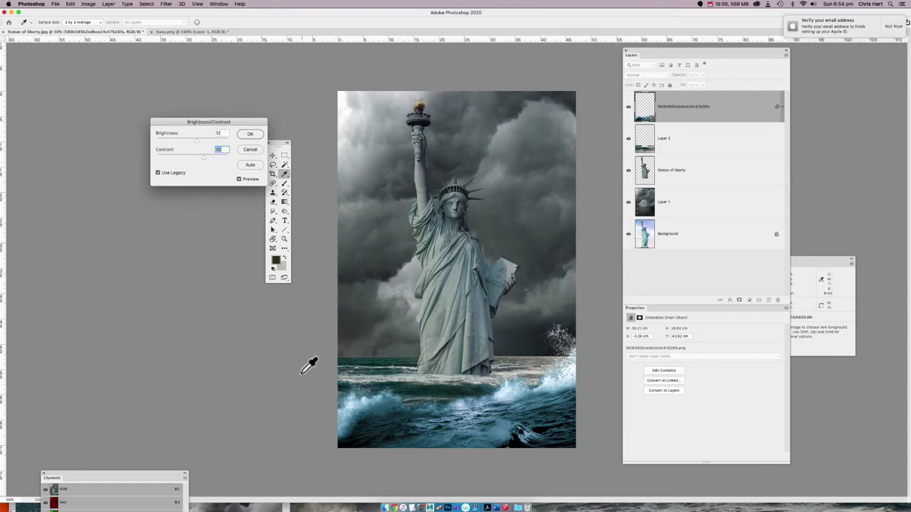
{"action": "left_click", "coordinate": [249, 135]}
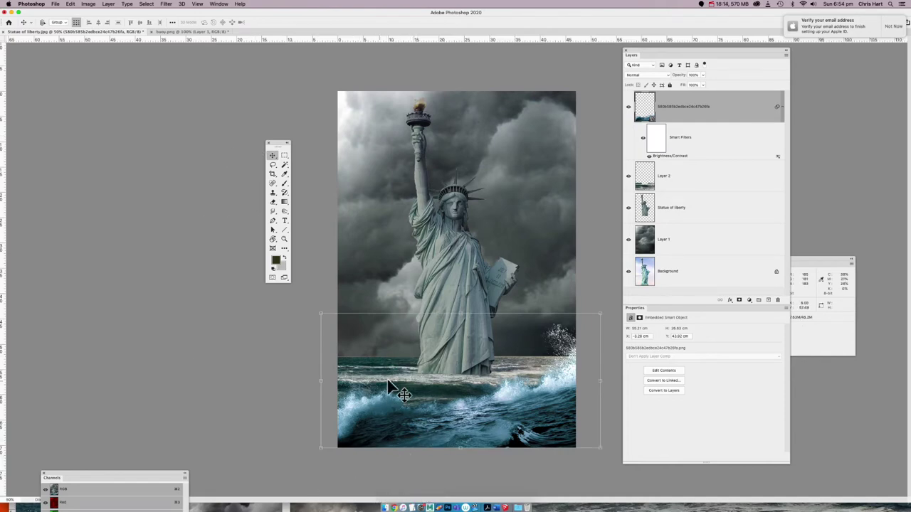
Apply a Color Balance adjustment that shifts the wave layer's midtones from blue towards green.
{"action": "left_click", "coordinate": [91, 4]}
{"action": "mouse_move", "coordinate": [107, 23]}
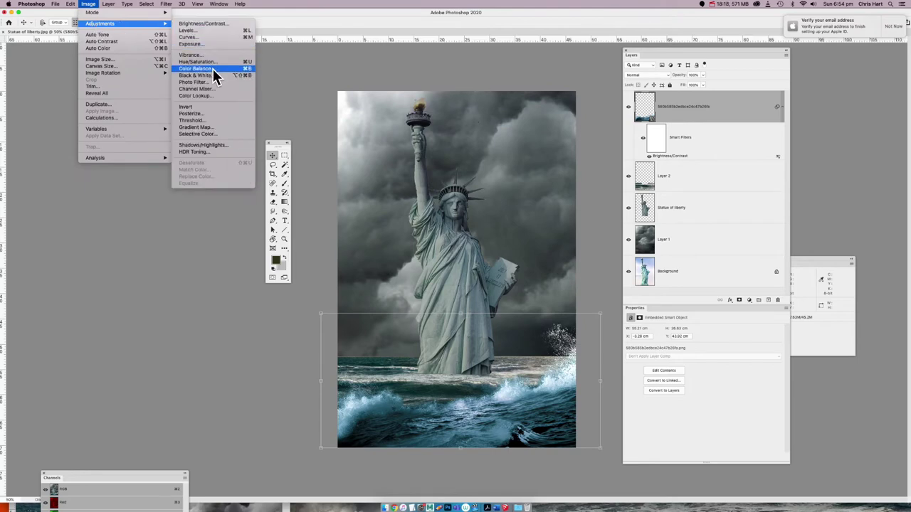
{"action": "left_click", "coordinate": [212, 68]}
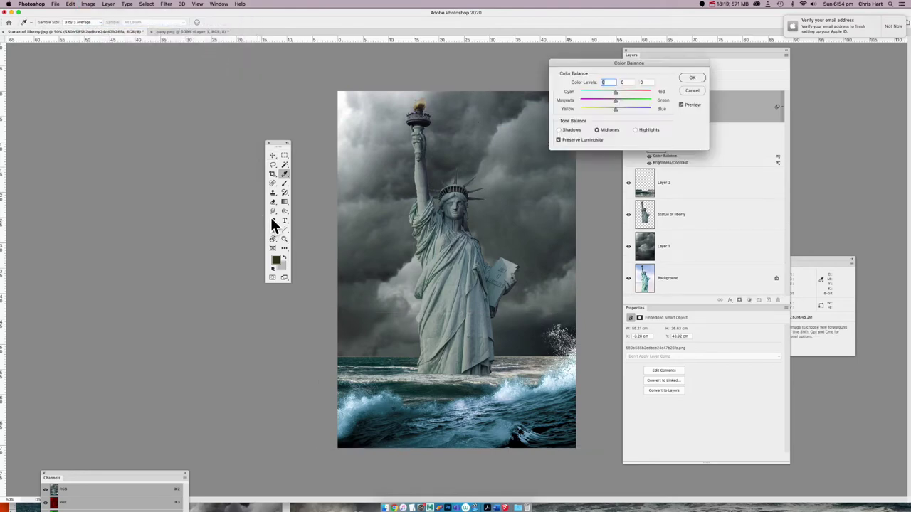
{"action": "left_click", "coordinate": [599, 106]}
{"action": "left_click_drag", "start_coordinate": [603, 93], "coordinate": [608, 99]}
{"action": "left_click", "coordinate": [688, 78]}
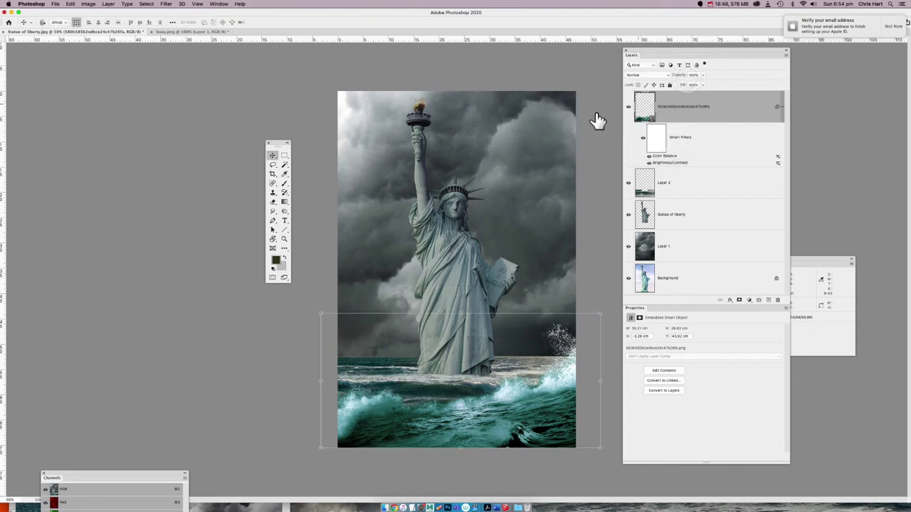
Apply a Hue/Saturation adjustment to the wave layer with saturation -64.
{"action": "left_click", "coordinate": [86, 4]}
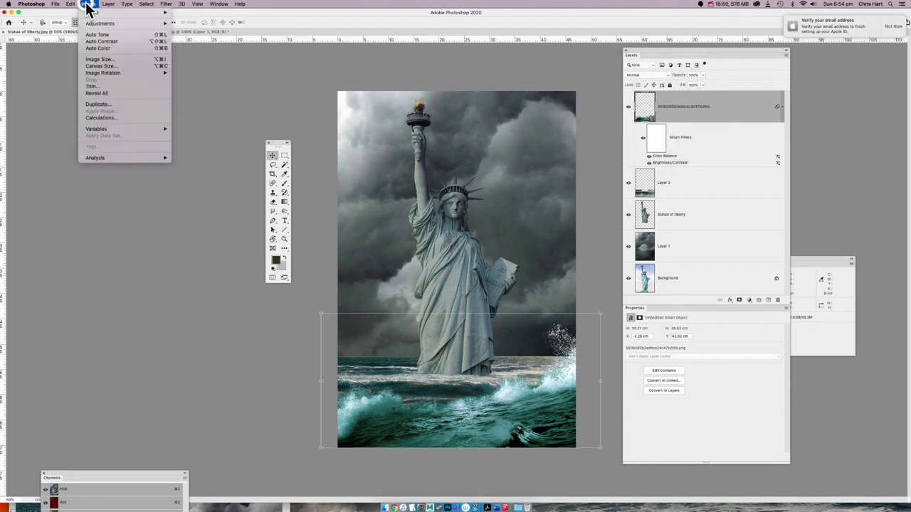
{"action": "mouse_move", "coordinate": [86, 25]}
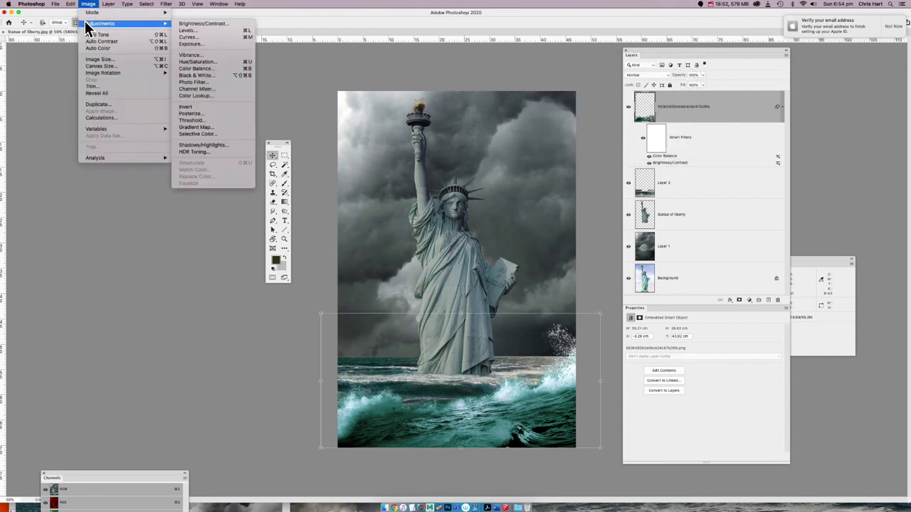
{"action": "left_click", "coordinate": [216, 61]}
{"action": "left_click_drag", "start_coordinate": [431, 193], "coordinate": [428, 193]}
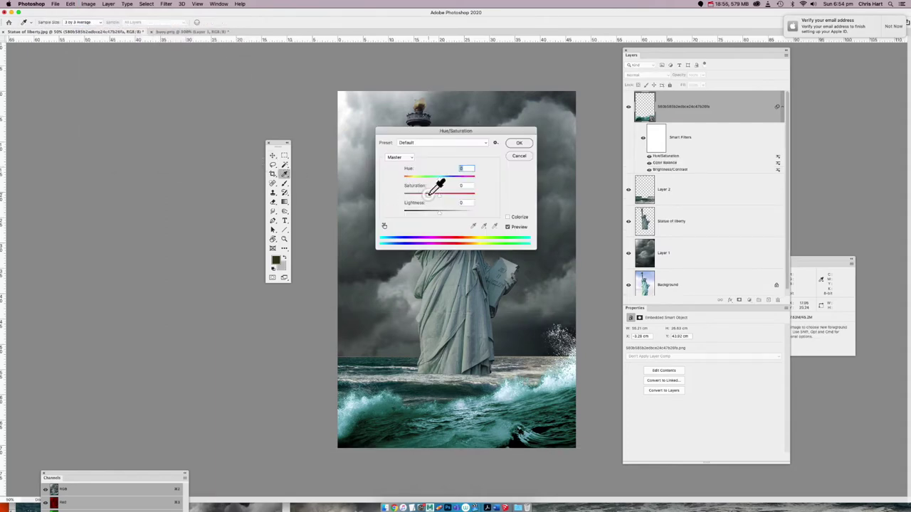
{"action": "left_click_drag", "start_coordinate": [434, 132], "coordinate": [166, 87]}
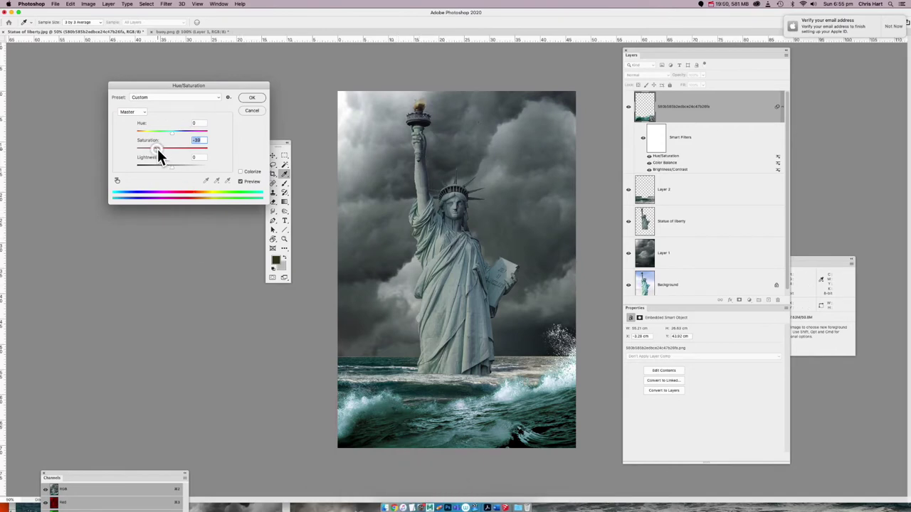
{"action": "left_click_drag", "start_coordinate": [156, 149], "coordinate": [149, 149]}
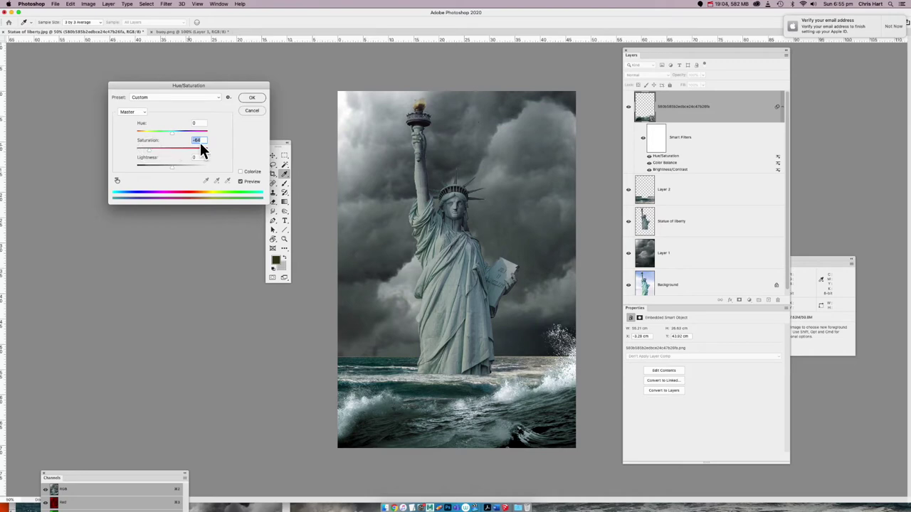
{"action": "left_click", "coordinate": [257, 98]}
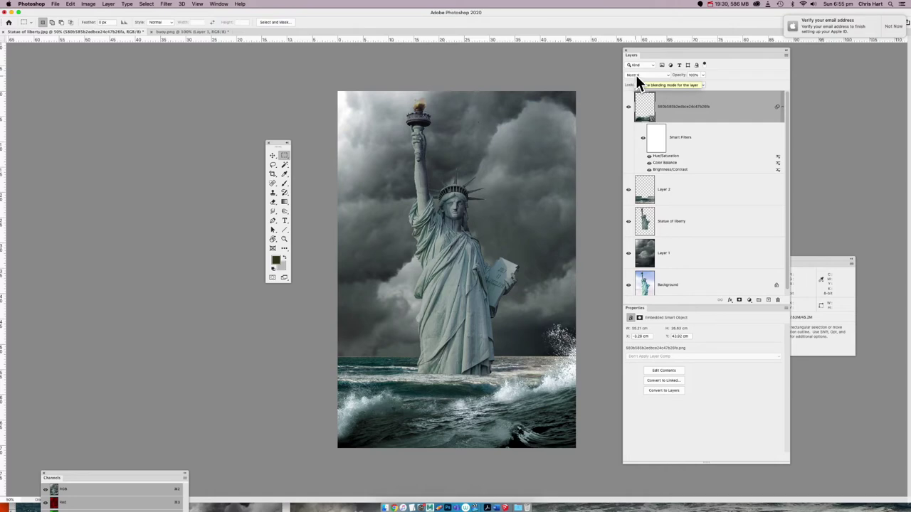
Preview the blending modes on the wave layer and keep it at Normal.
{"action": "left_click", "coordinate": [636, 74]}
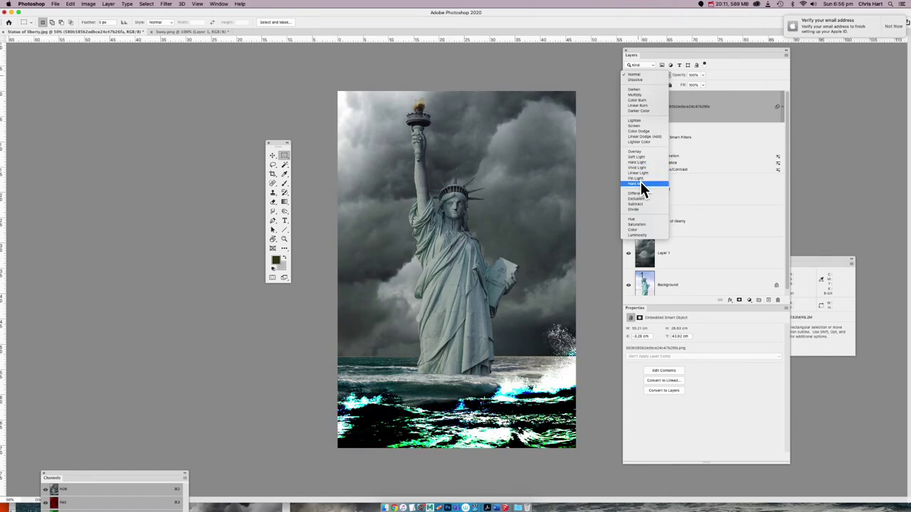
{"action": "left_click", "coordinate": [641, 74]}
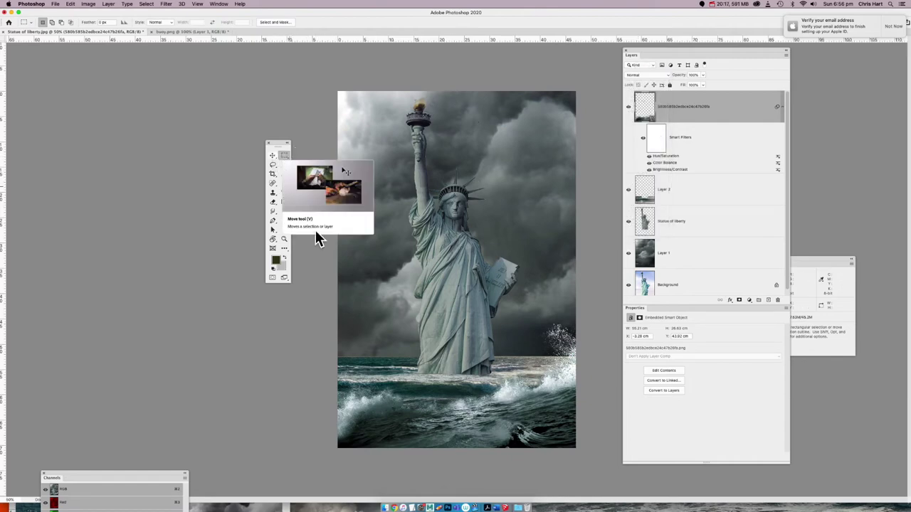
Switch to Chrome and search Google Images for "rust texture".
{"action": "left_click", "coordinate": [401, 490]}
{"action": "type", "text": "rust texture"}
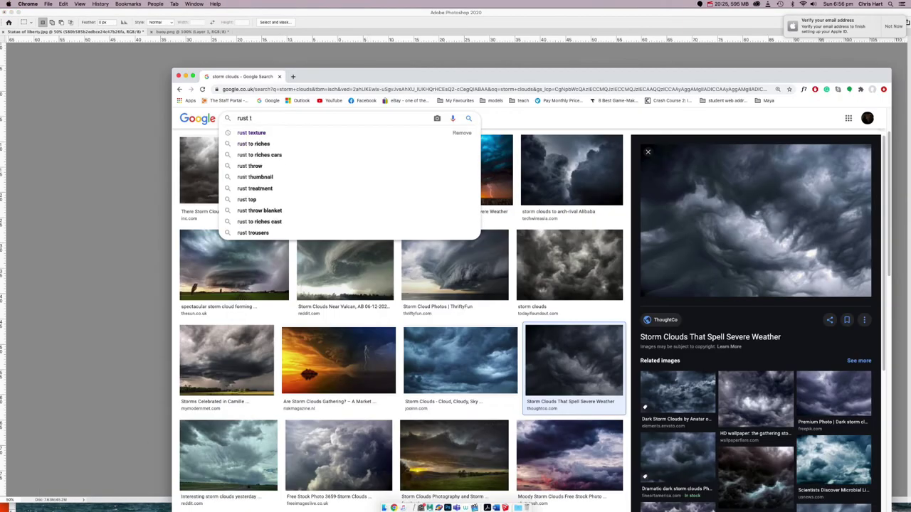
{"action": "key", "text": "Return"}
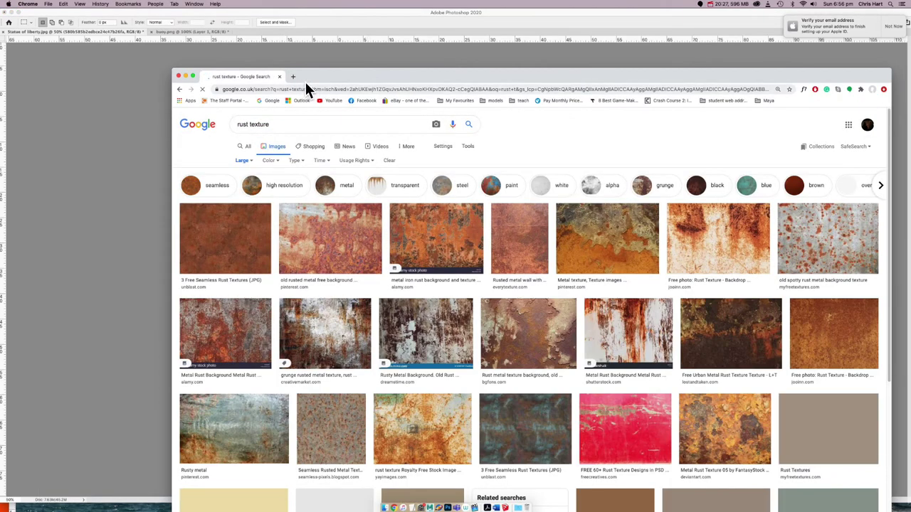
{"action": "left_click_drag", "start_coordinate": [315, 77], "coordinate": [223, 29]}
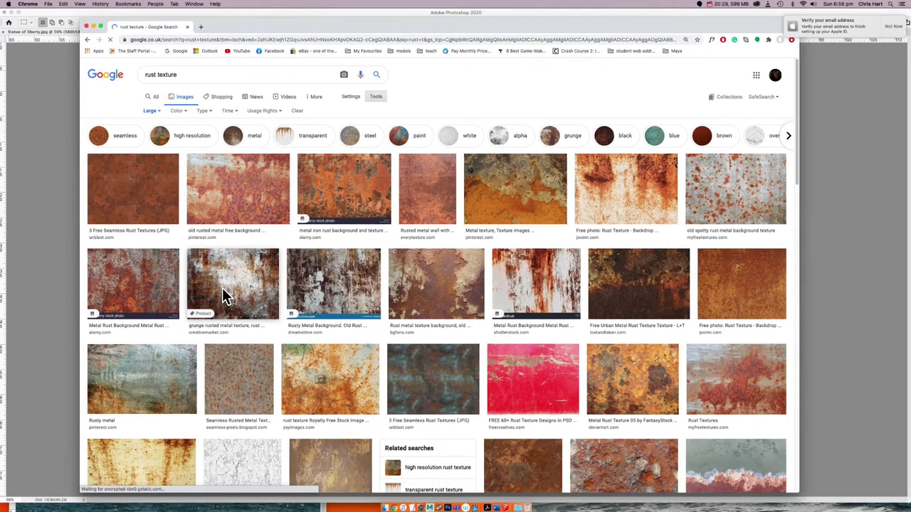
{"action": "scroll", "coordinate": [236, 306], "scroll_direction": "down", "scroll_amount": 2}
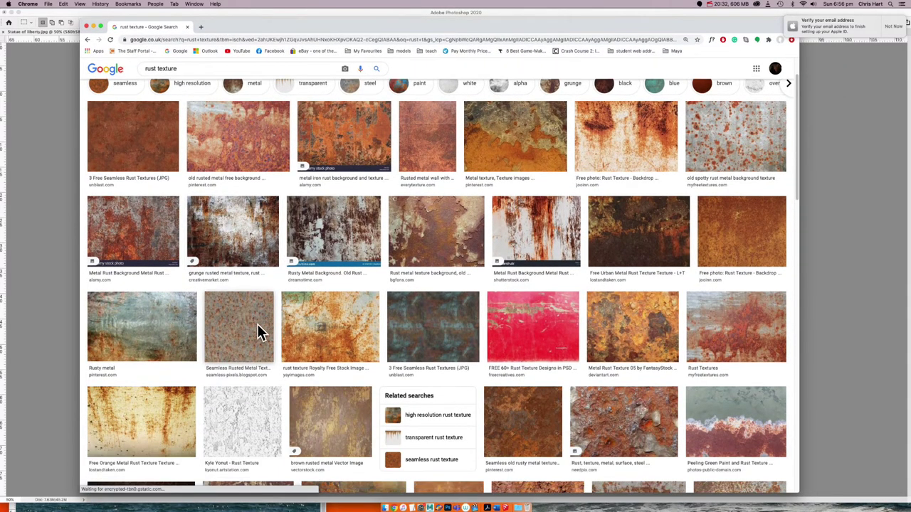
Copy the orange-brown Jooinn rust texture image and paste it as a new layer above the waves in the Photoshop statue document.
{"action": "left_click", "coordinate": [753, 244]}
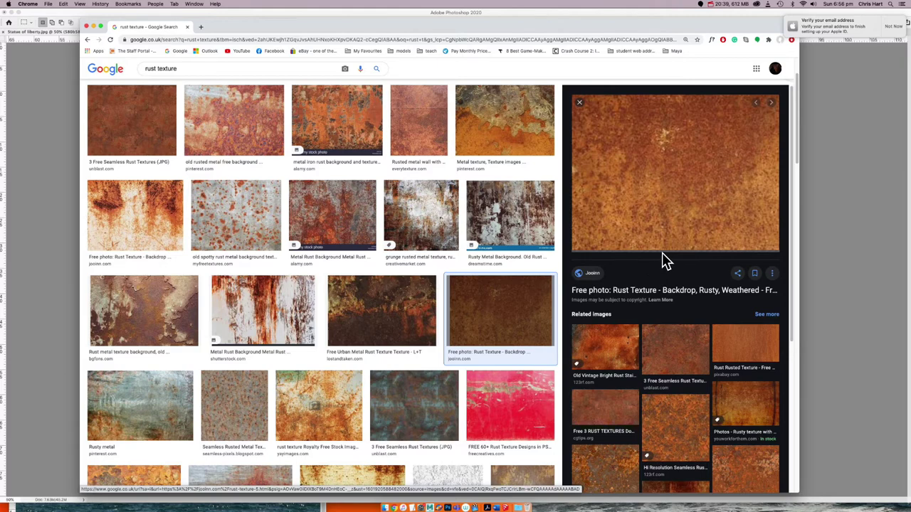
{"action": "right_click", "coordinate": [637, 174]}
{"action": "left_click", "coordinate": [656, 232]}
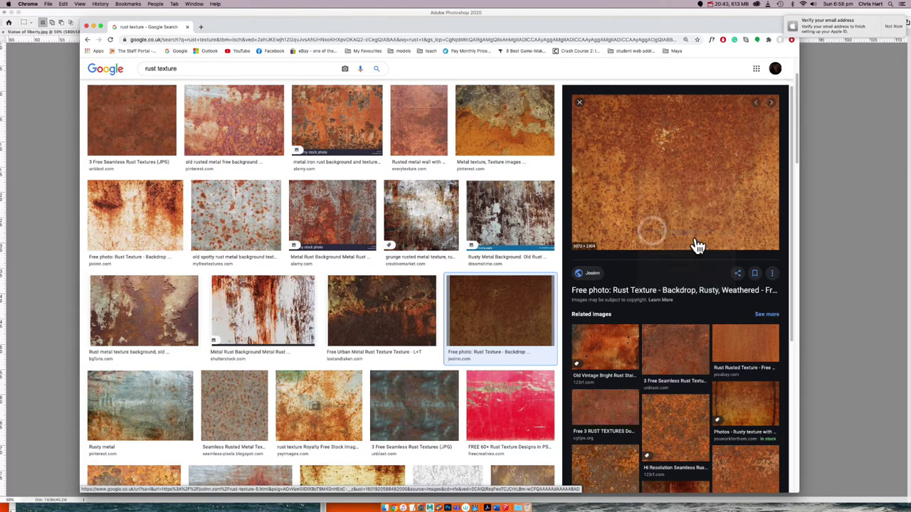
{"action": "left_click", "coordinate": [837, 252]}
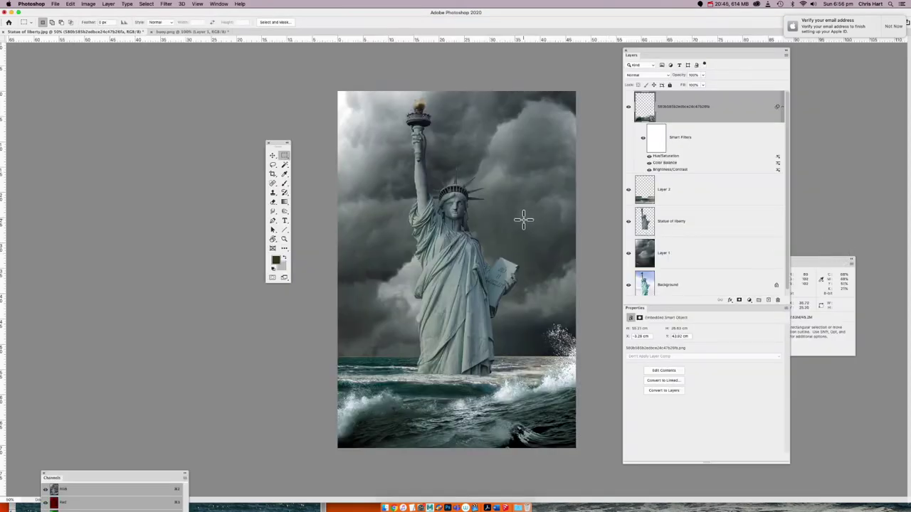
{"action": "key", "text": "super+v"}
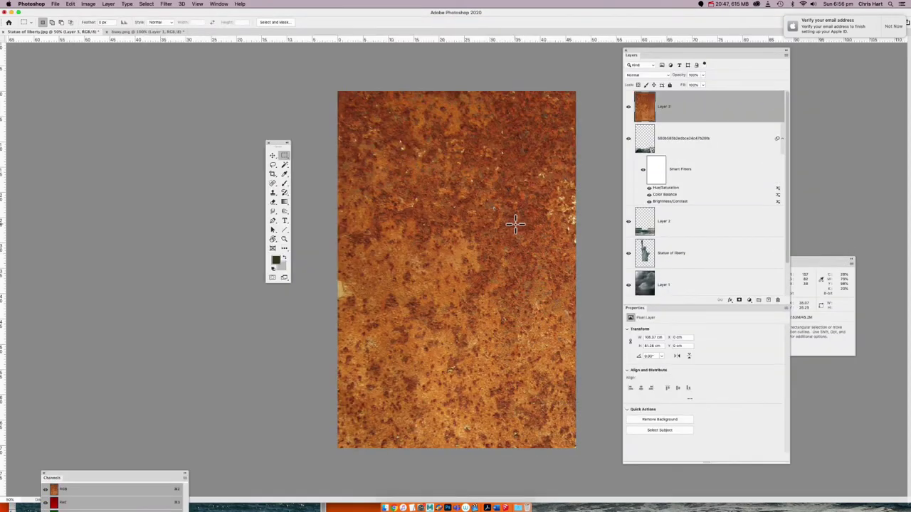
Scale the rust texture layer to about 62%, rotate it about 90 degrees and position it over the statue area.
{"action": "left_click", "coordinate": [272, 155]}
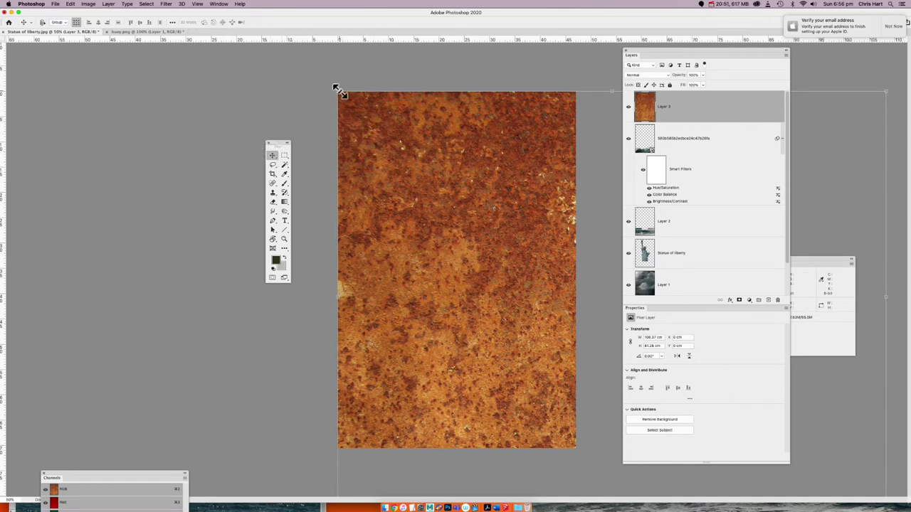
{"action": "left_click_drag", "start_coordinate": [337, 91], "coordinate": [323, 151]}
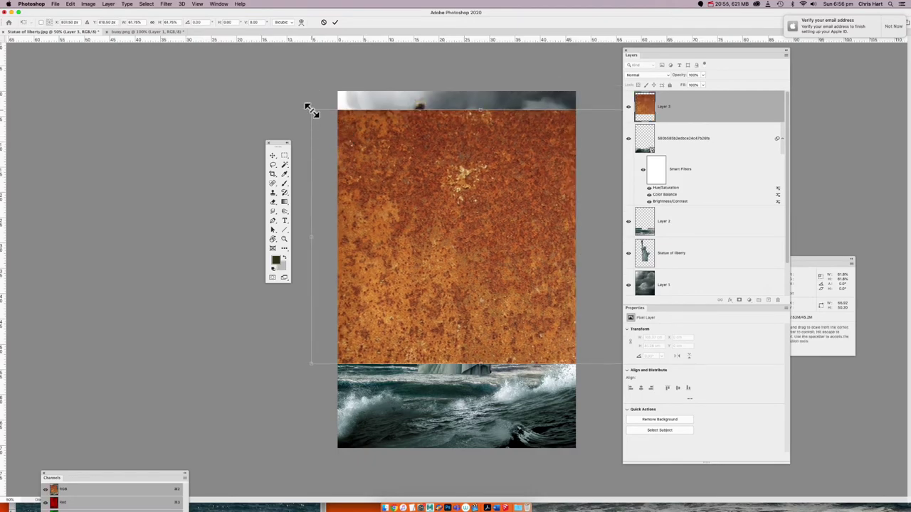
{"action": "left_click_drag", "start_coordinate": [306, 106], "coordinate": [555, 136]}
{"action": "left_click_drag", "start_coordinate": [478, 193], "coordinate": [463, 198]}
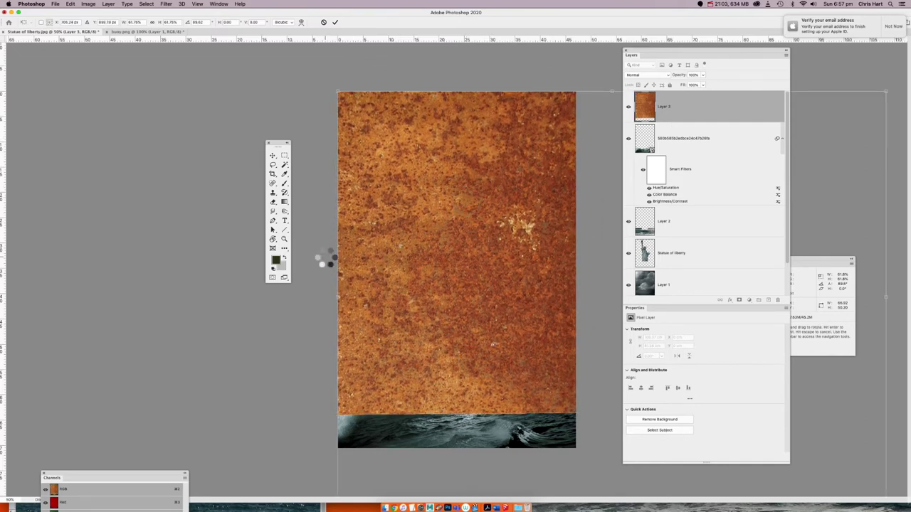
{"action": "key", "text": "Return"}
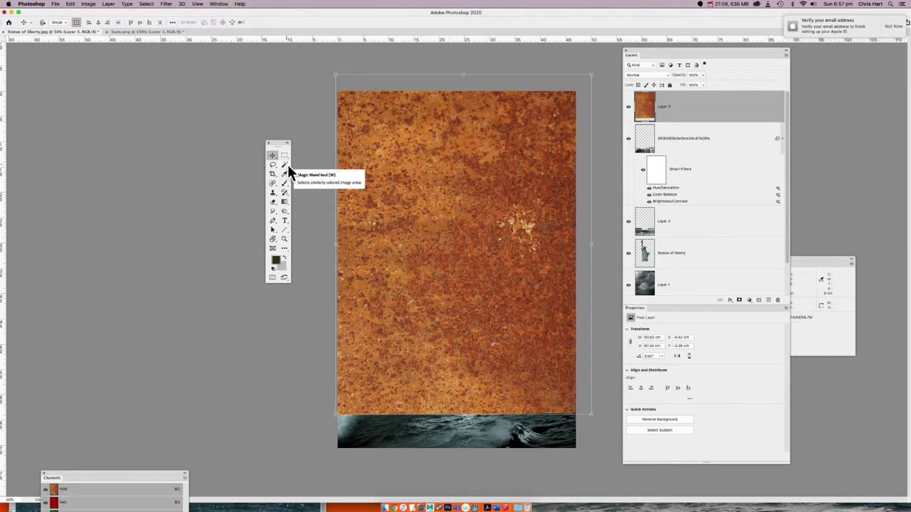
Hide Layer 3, the wave layer and Layer 2, and select the empty area around the figure on the Statue of liberty layer with the Magic Wand.
{"action": "left_click", "coordinate": [683, 254]}
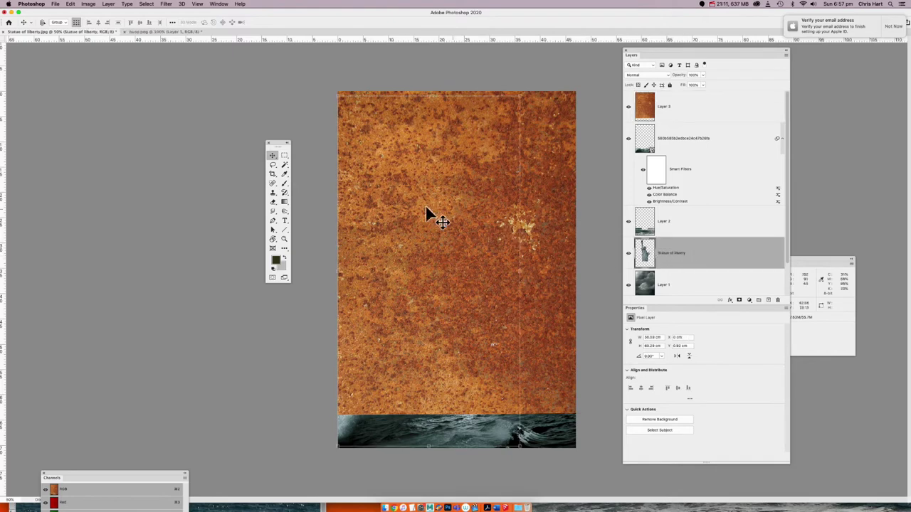
{"action": "left_click", "coordinate": [284, 165]}
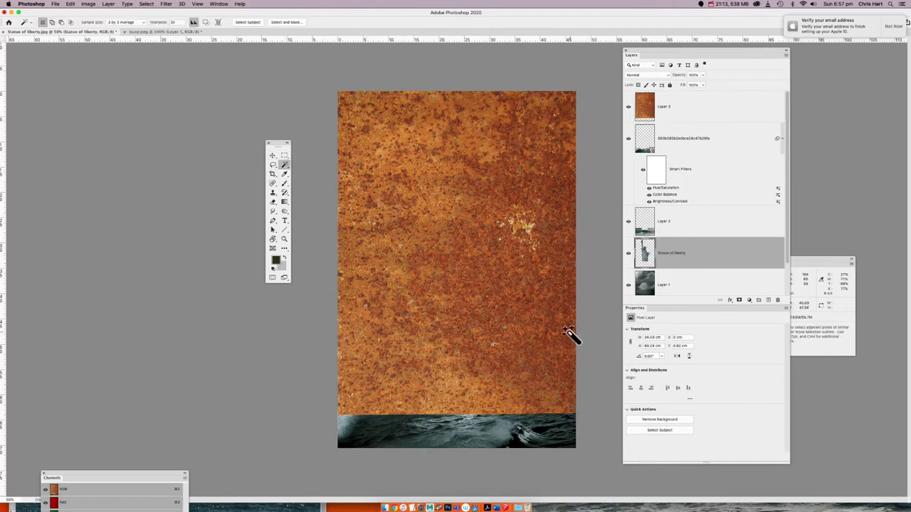
{"action": "left_click", "coordinate": [628, 221]}
{"action": "left_click", "coordinate": [628, 138]}
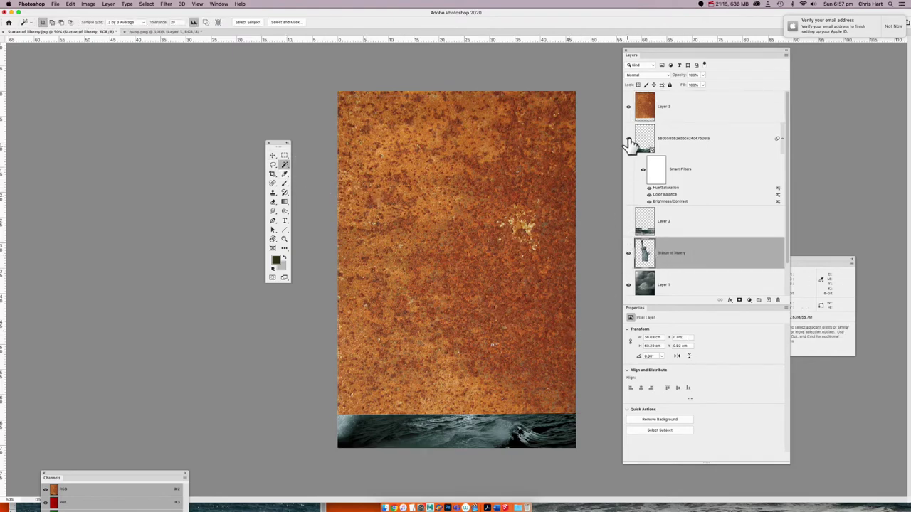
{"action": "left_click", "coordinate": [629, 107]}
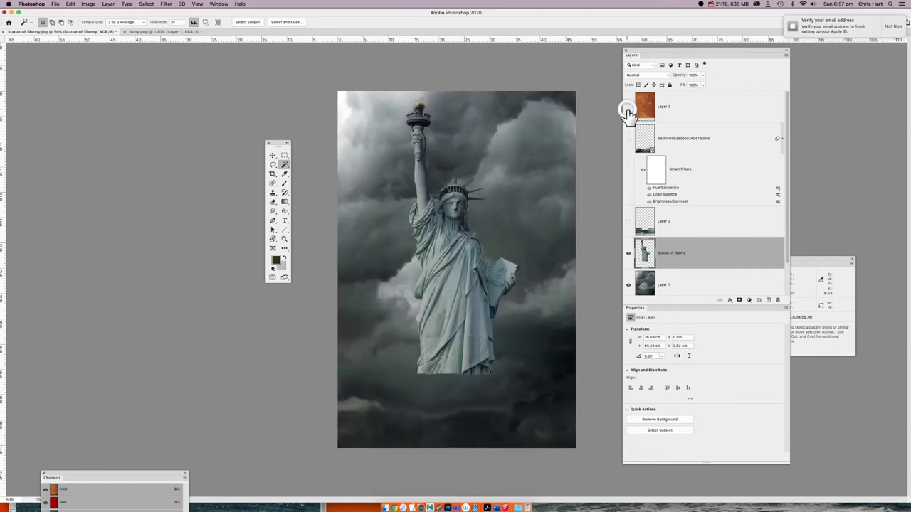
{"action": "left_click", "coordinate": [506, 190]}
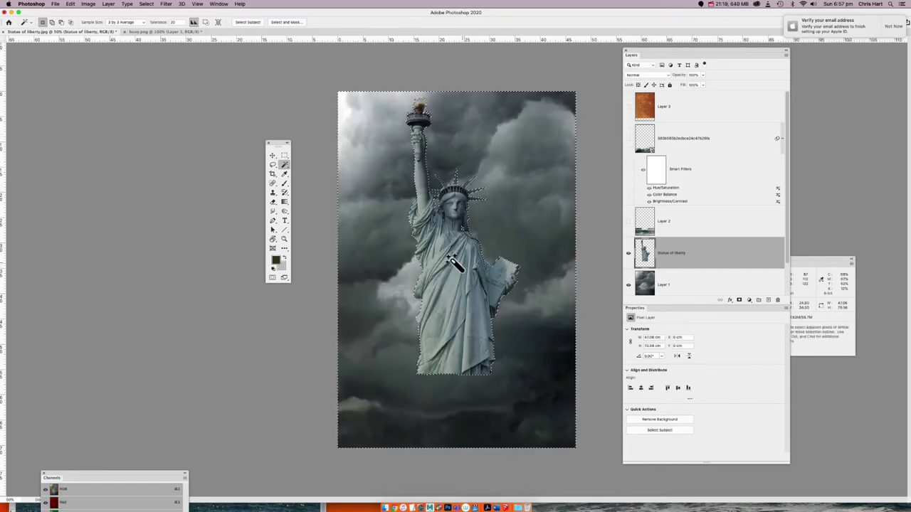
Show the hidden sea, wave and rust texture layers above the statue.
{"action": "left_click", "coordinate": [628, 221]}
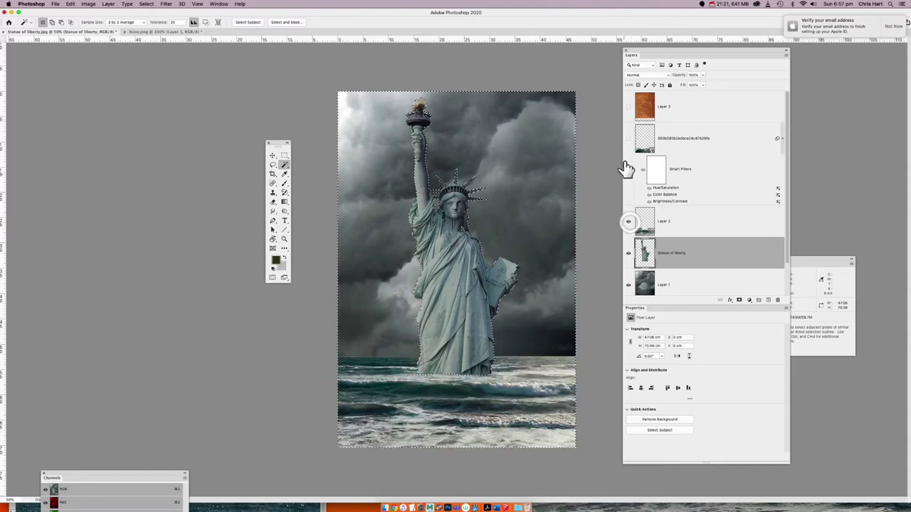
{"action": "left_click", "coordinate": [628, 140]}
{"action": "left_click", "coordinate": [628, 108]}
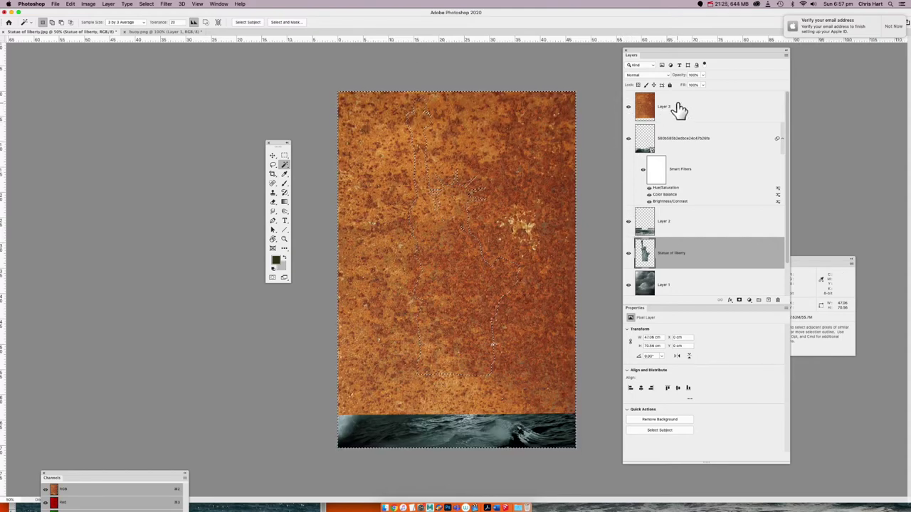
Delete the rust texture outside the statue's outline on Layer 3, and clear the selection.
{"action": "left_click", "coordinate": [678, 108]}
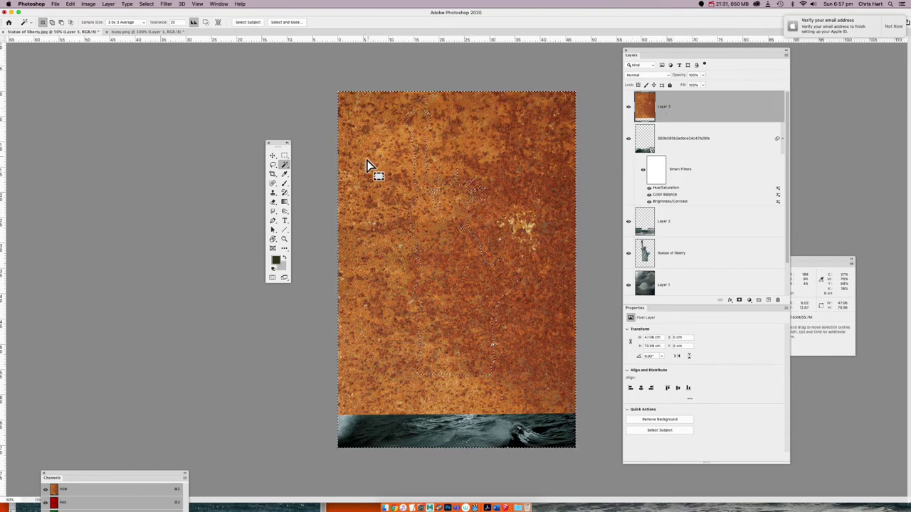
{"action": "key", "text": "Delete"}
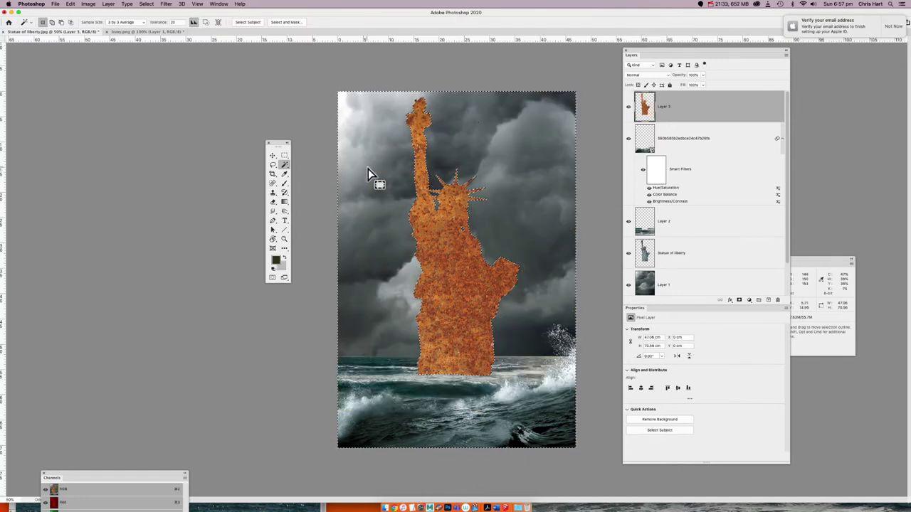
{"action": "left_click", "coordinate": [285, 154]}
{"action": "key", "text": "ctrl+d"}
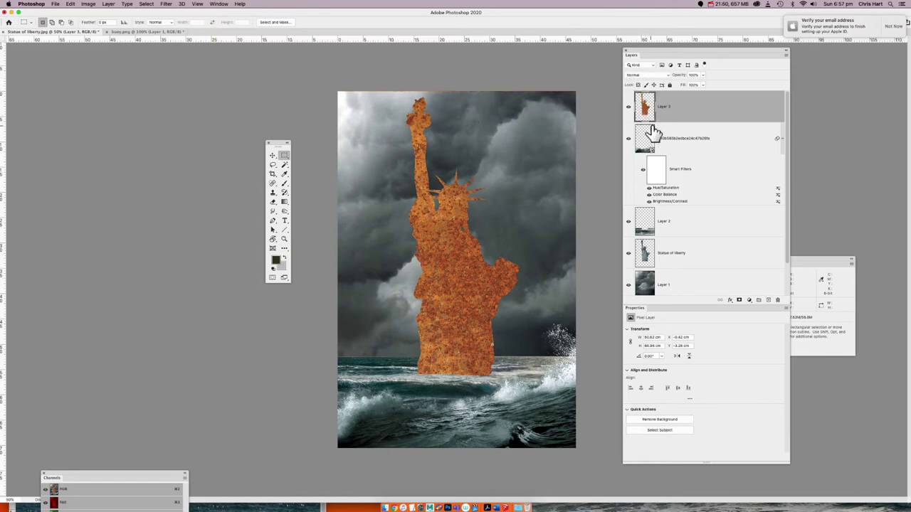
Blend the rust texture layer into the statue with Color Burn at about 48% opacity.
{"action": "left_click", "coordinate": [654, 74]}
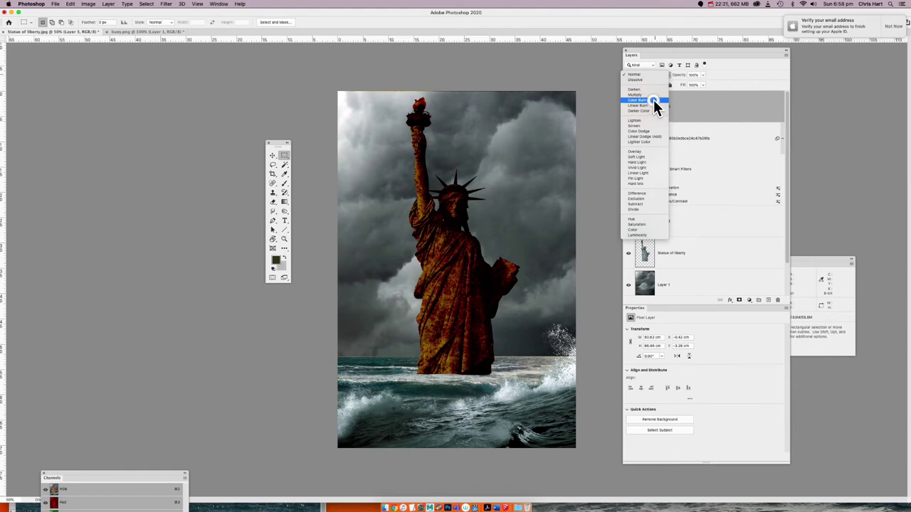
{"action": "left_click", "coordinate": [653, 100]}
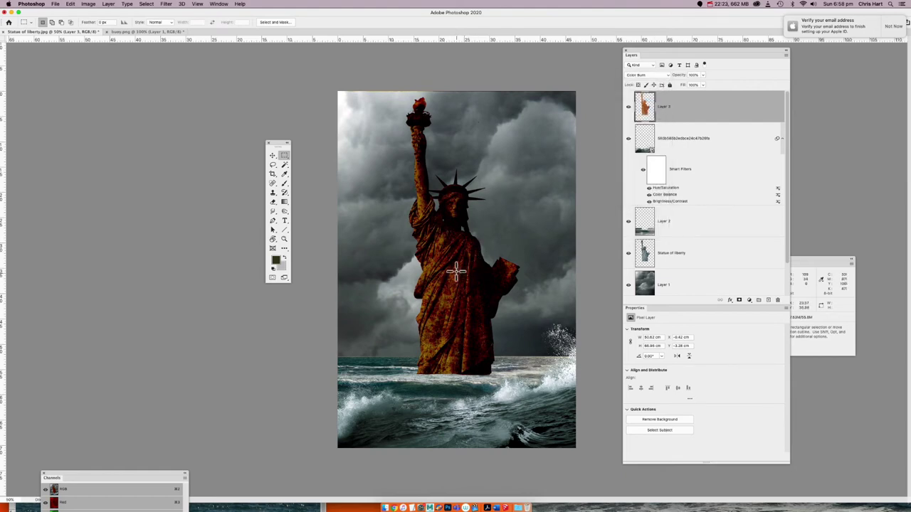
{"action": "left_click", "coordinate": [704, 74]}
{"action": "left_click_drag", "start_coordinate": [699, 82], "coordinate": [684, 87]}
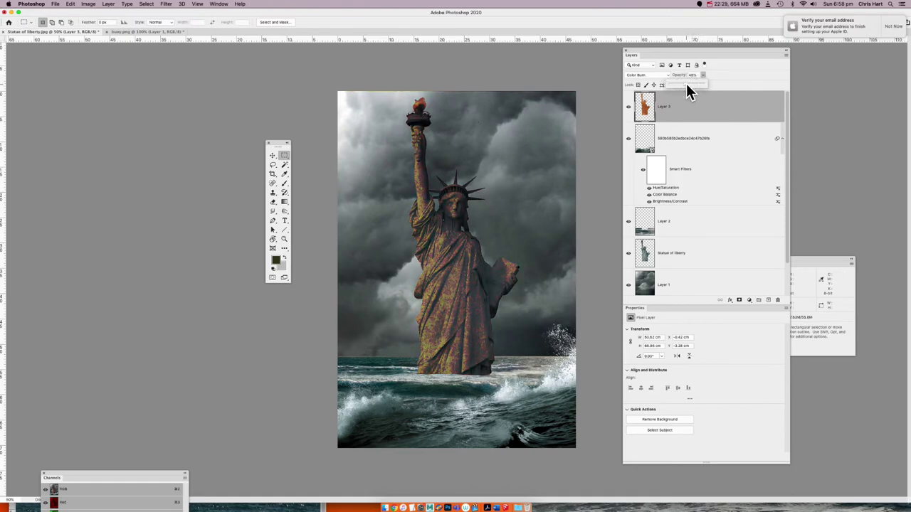
{"action": "left_click", "coordinate": [724, 82]}
Add a new layer above the rust texture and prepare a much smaller brush for painting on it.
{"action": "left_click", "coordinate": [768, 300]}
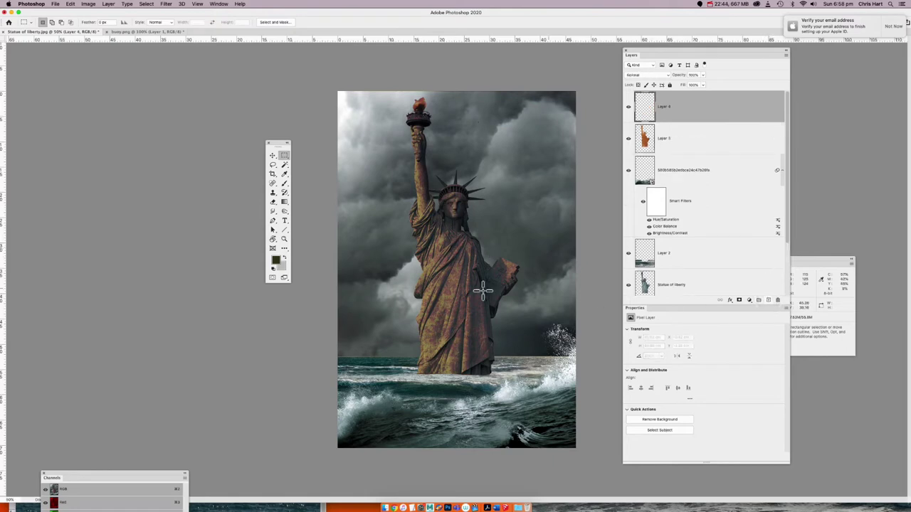
{"action": "left_click", "coordinate": [286, 183]}
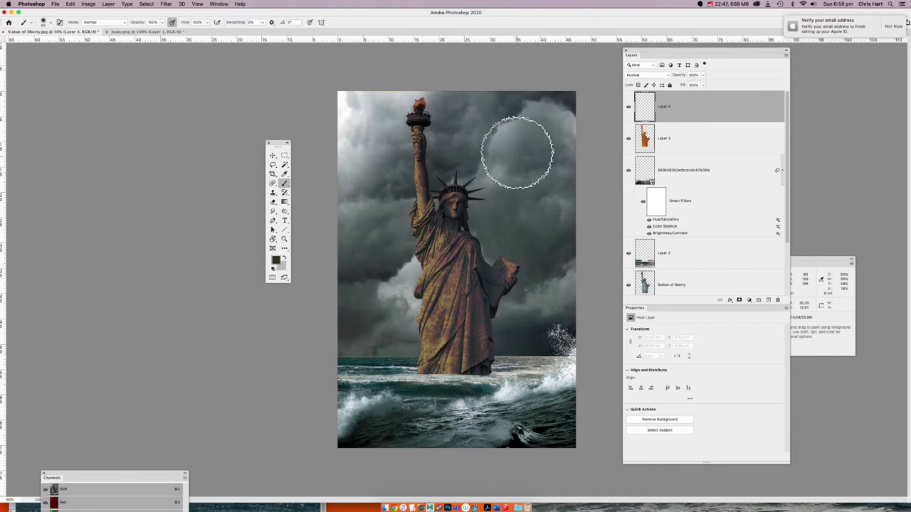
{"action": "key", "text": "bracketleft"}
{"action": "key", "text": "bracketleft"}
{"action": "key", "text": "bracketleft"}
{"action": "key", "text": "bracketleft"}
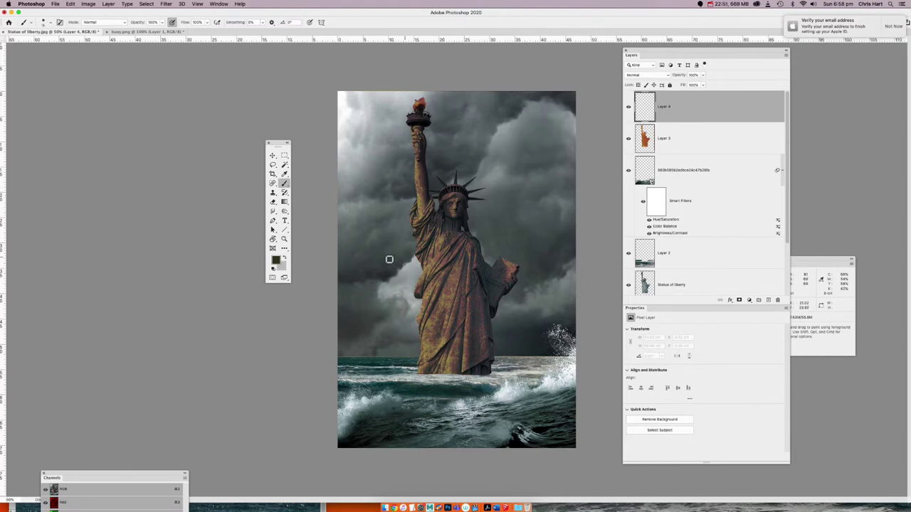
Set the foreground colour to a rusty orange, about #b86d03.
{"action": "left_click", "coordinate": [276, 261]}
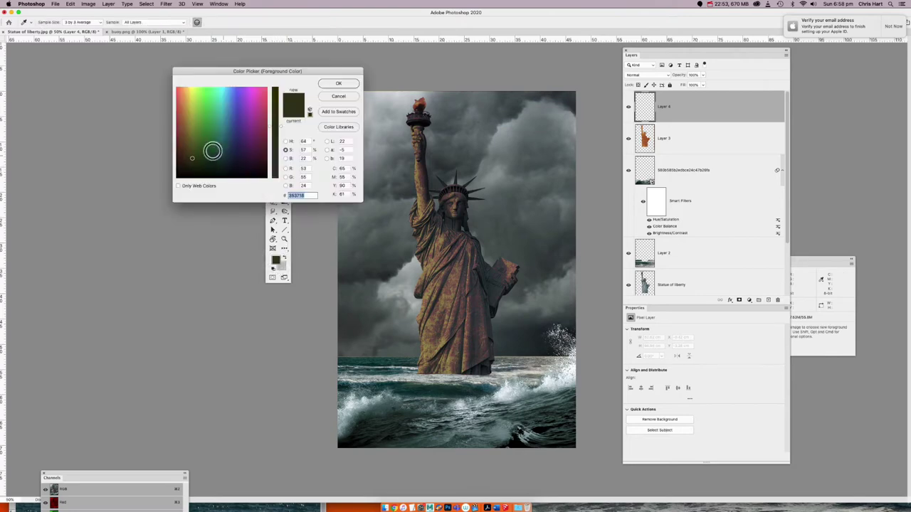
{"action": "left_click_drag", "start_coordinate": [190, 123], "coordinate": [183, 109]}
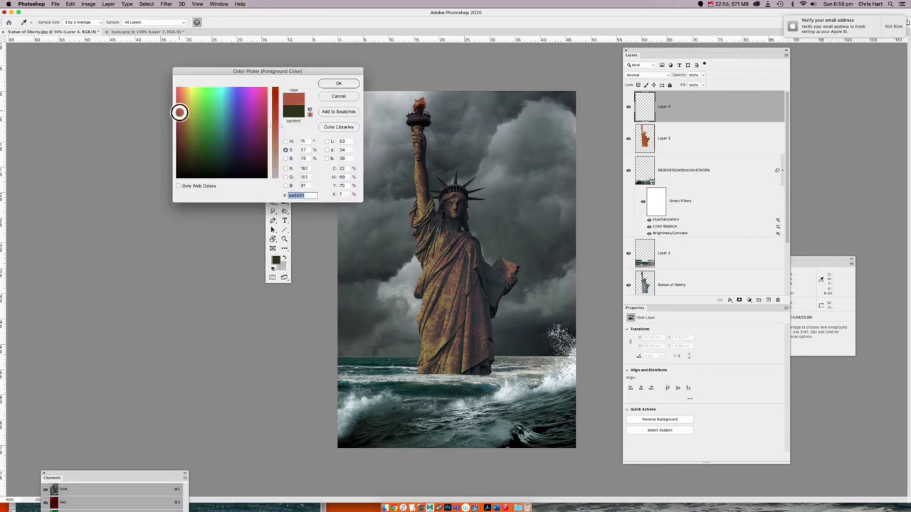
{"action": "left_click_drag", "start_coordinate": [275, 126], "coordinate": [273, 93]}
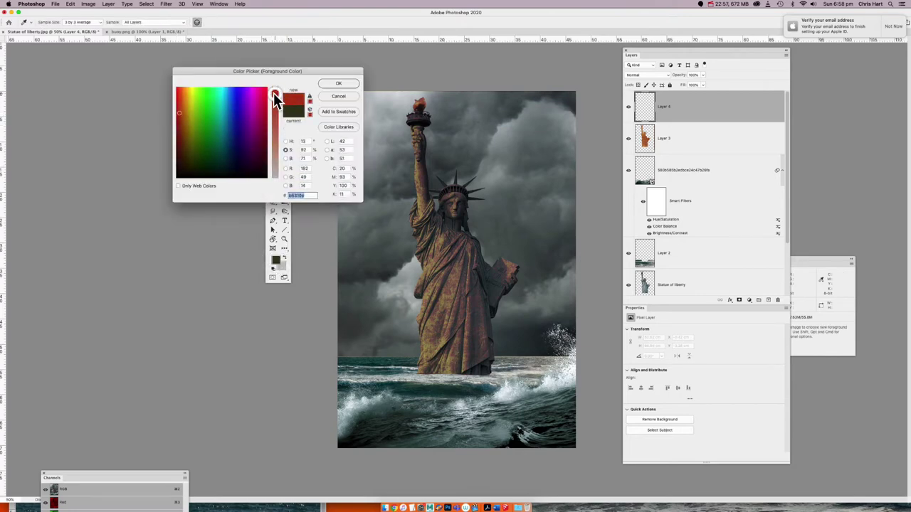
{"action": "left_click_drag", "start_coordinate": [189, 104], "coordinate": [183, 114]}
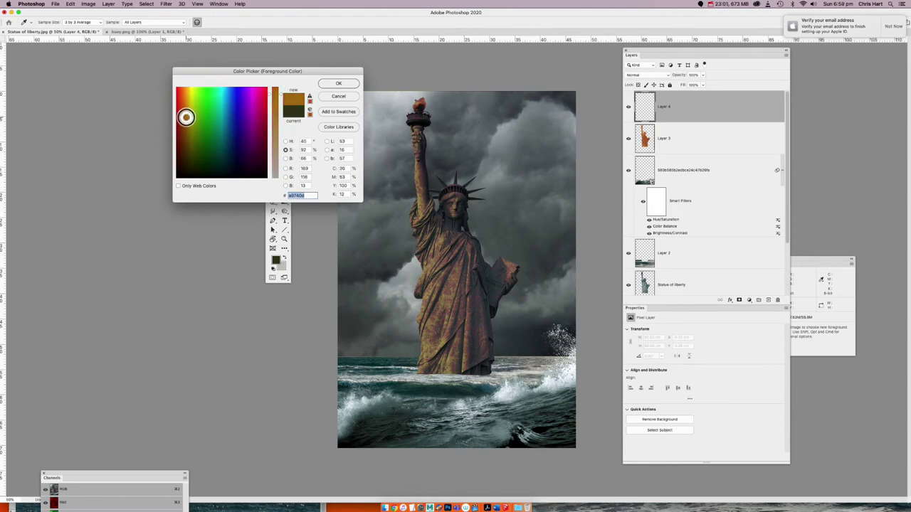
{"action": "left_click_drag", "start_coordinate": [185, 117], "coordinate": [187, 105]}
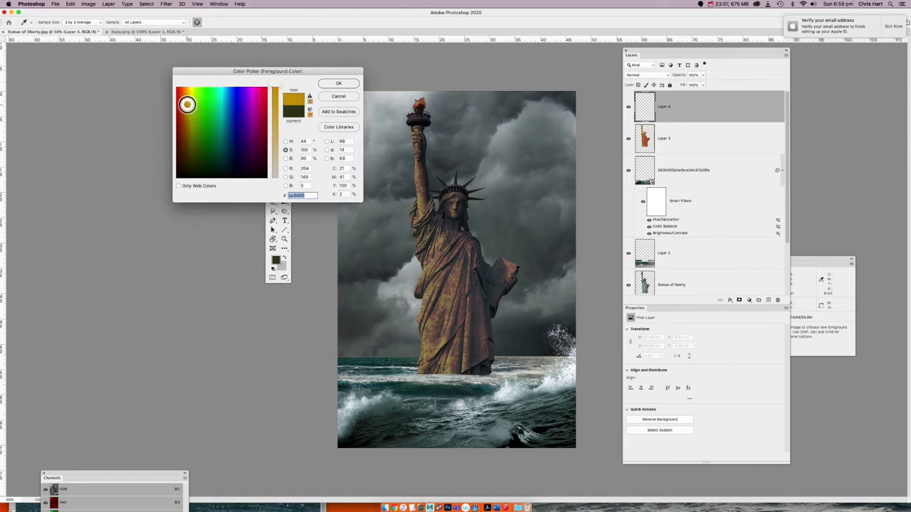
{"action": "left_click", "coordinate": [286, 158]}
{"action": "left_click", "coordinate": [310, 95]}
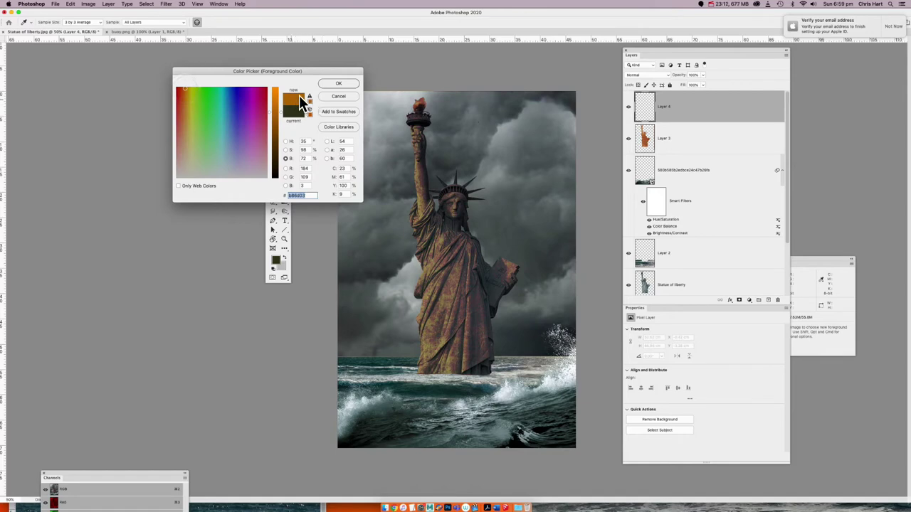
{"action": "left_click", "coordinate": [331, 84]}
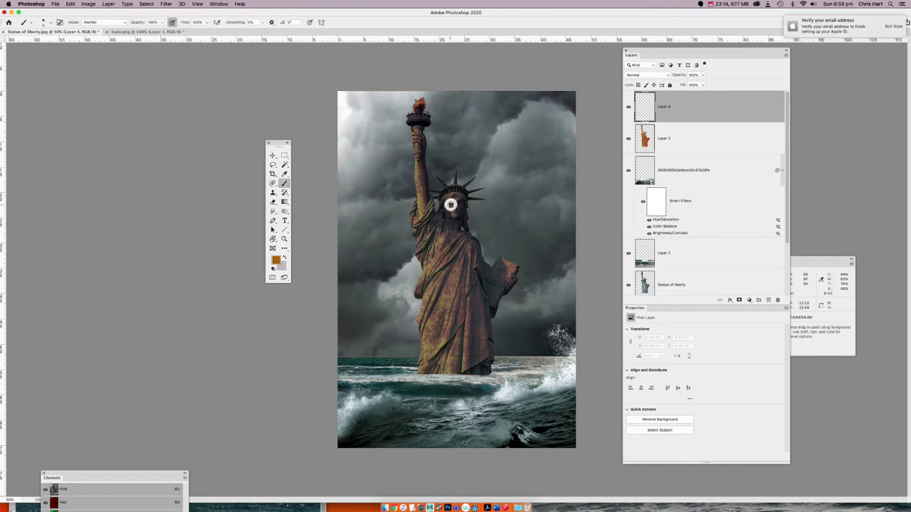
Paint orange rust patches on the statue's face, shoulder, raised arm and the base of the robe on Layer 4.
{"action": "mouse_move", "coordinate": [449, 210]}
{"action": "left_mouse_down"}
{"action": "mouse_move", "coordinate": [458, 205]}
{"action": "mouse_move", "coordinate": [454, 217]}
{"action": "left_mouse_up"}
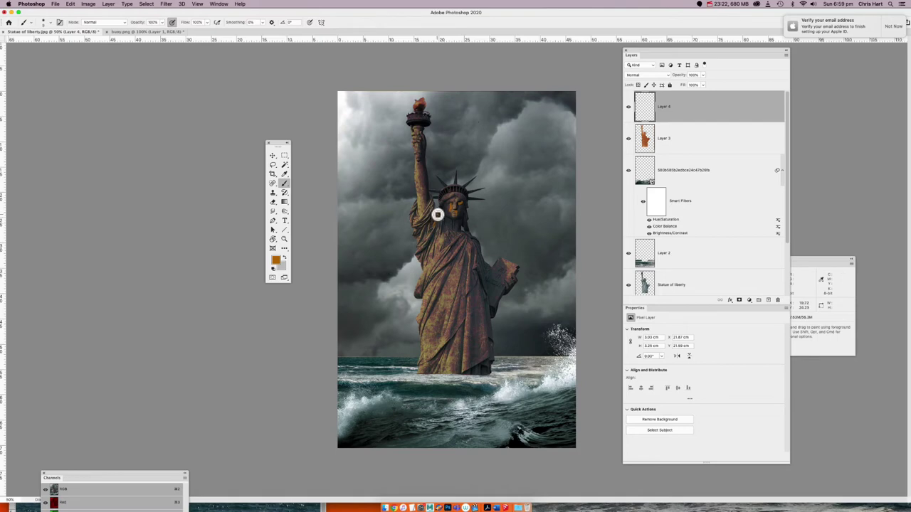
{"action": "left_click_drag", "start_coordinate": [434, 232], "coordinate": [433, 237]}
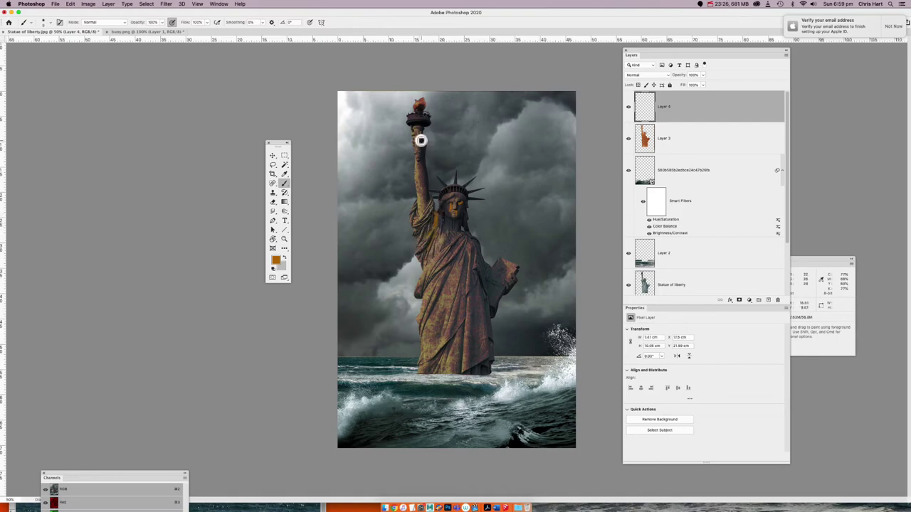
{"action": "left_click_drag", "start_coordinate": [417, 143], "coordinate": [419, 165]}
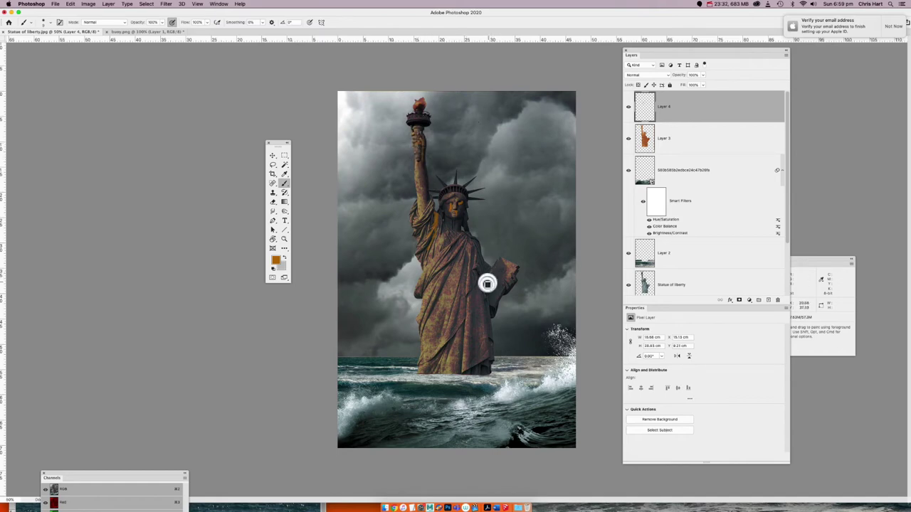
{"action": "left_click", "coordinate": [443, 367]}
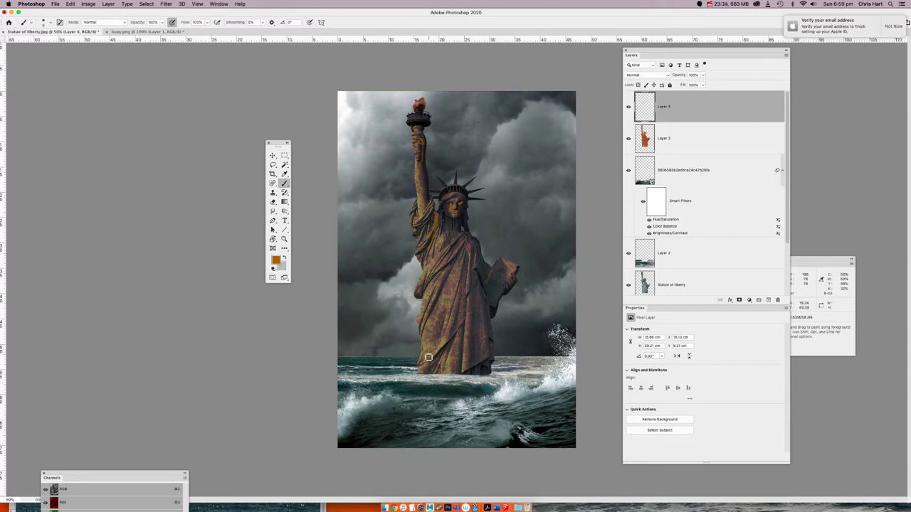
{"action": "mouse_move", "coordinate": [441, 365]}
{"action": "left_mouse_down"}
{"action": "mouse_move", "coordinate": [446, 418]}
{"action": "mouse_move", "coordinate": [420, 372]}
{"action": "mouse_move", "coordinate": [433, 348]}
{"action": "mouse_move", "coordinate": [429, 368]}
{"action": "mouse_move", "coordinate": [439, 372]}
{"action": "mouse_move", "coordinate": [457, 362]}
{"action": "mouse_move", "coordinate": [464, 368]}
{"action": "mouse_move", "coordinate": [457, 372]}
{"action": "mouse_move", "coordinate": [481, 372]}
{"action": "mouse_move", "coordinate": [489, 354]}
{"action": "mouse_move", "coordinate": [483, 364]}
{"action": "mouse_move", "coordinate": [467, 365]}
{"action": "mouse_move", "coordinate": [471, 349]}
{"action": "mouse_move", "coordinate": [473, 364]}
{"action": "mouse_move", "coordinate": [427, 353]}
{"action": "left_mouse_up"}
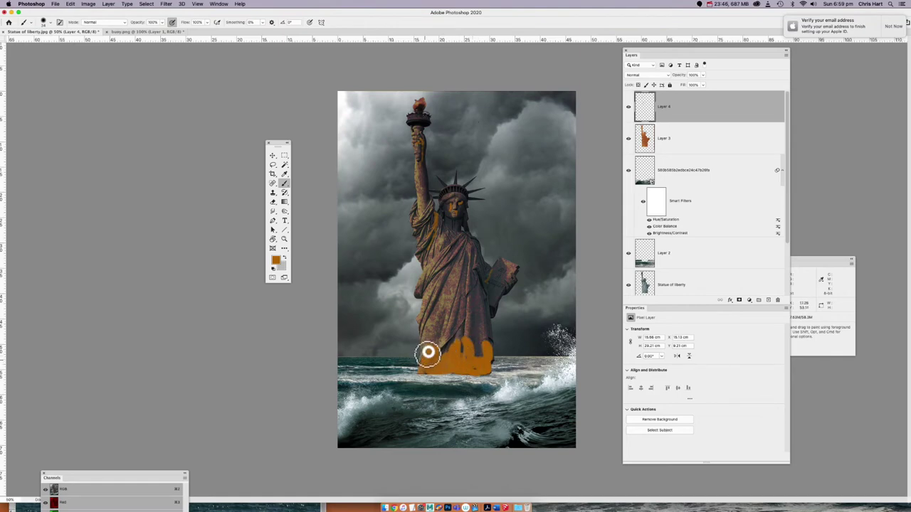
Dab small orange rust spots across the middle of the statue's robe with a smaller brush.
{"action": "key", "text": "bracketleft"}
{"action": "left_click", "coordinate": [450, 286]}
{"action": "left_click", "coordinate": [472, 295]}
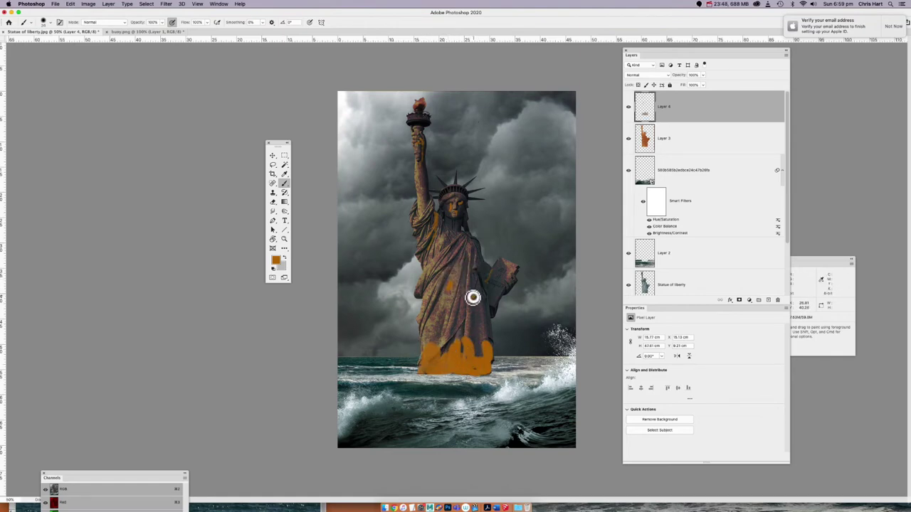
{"action": "left_click", "coordinate": [482, 309]}
{"action": "left_click", "coordinate": [467, 260]}
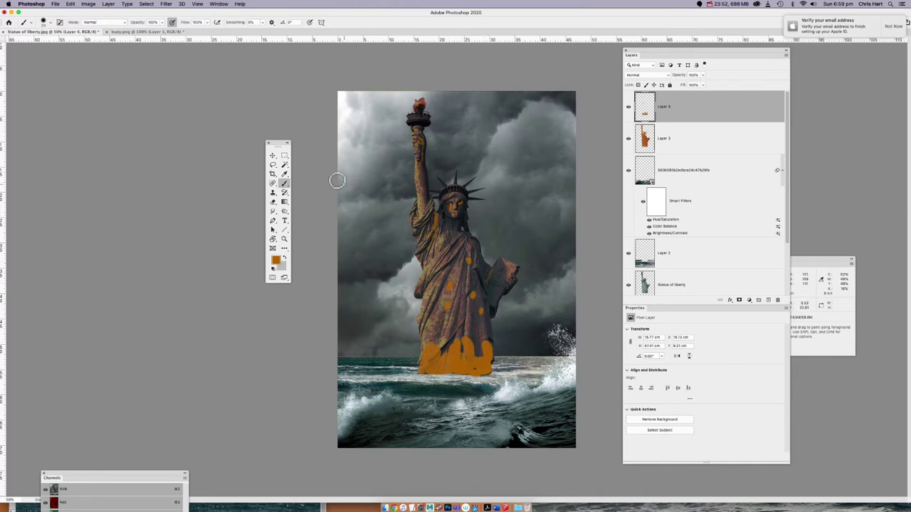
Smudge the orange paint into streaks along the robe's folds and over the face, adjusting the smudge strength to 77%.
{"action": "left_click", "coordinate": [273, 213]}
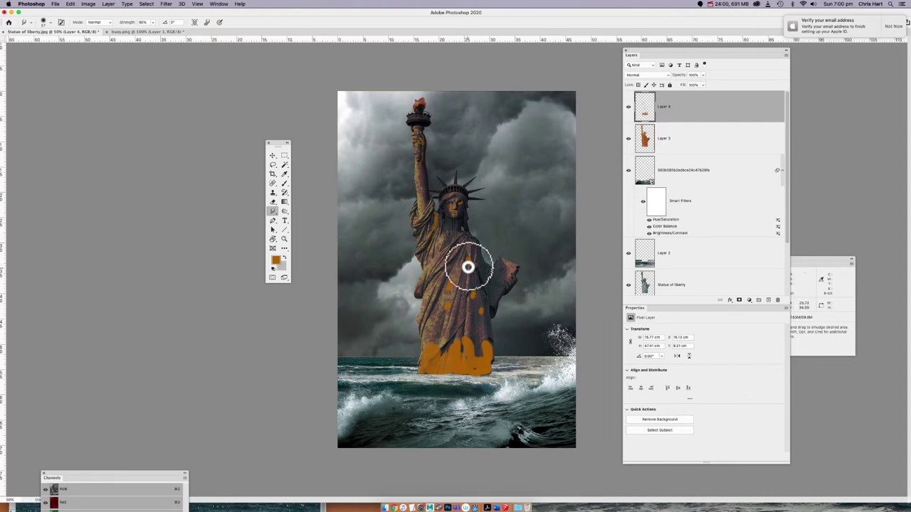
{"action": "mouse_move", "coordinate": [468, 267]}
{"action": "left_mouse_down"}
{"action": "mouse_move", "coordinate": [463, 291]}
{"action": "mouse_move", "coordinate": [465, 249]}
{"action": "left_mouse_up"}
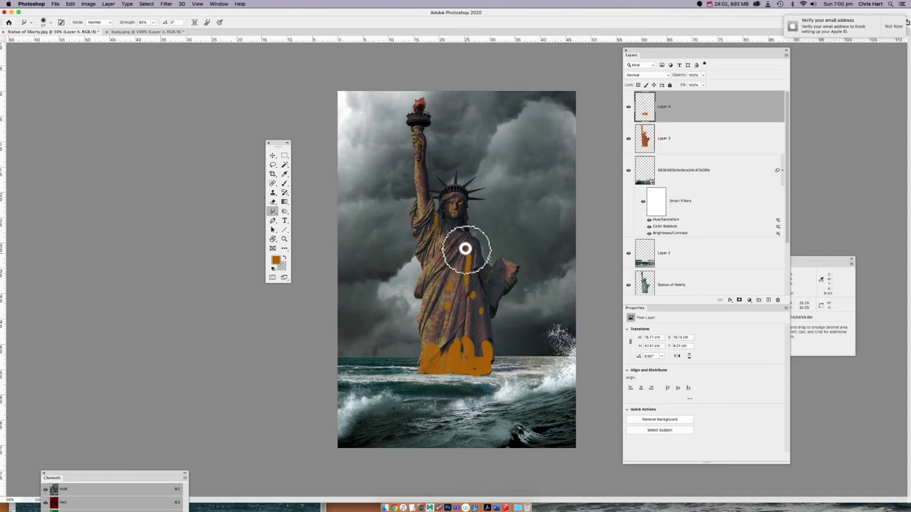
{"action": "left_click_drag", "start_coordinate": [152, 22], "coordinate": [124, 34]}
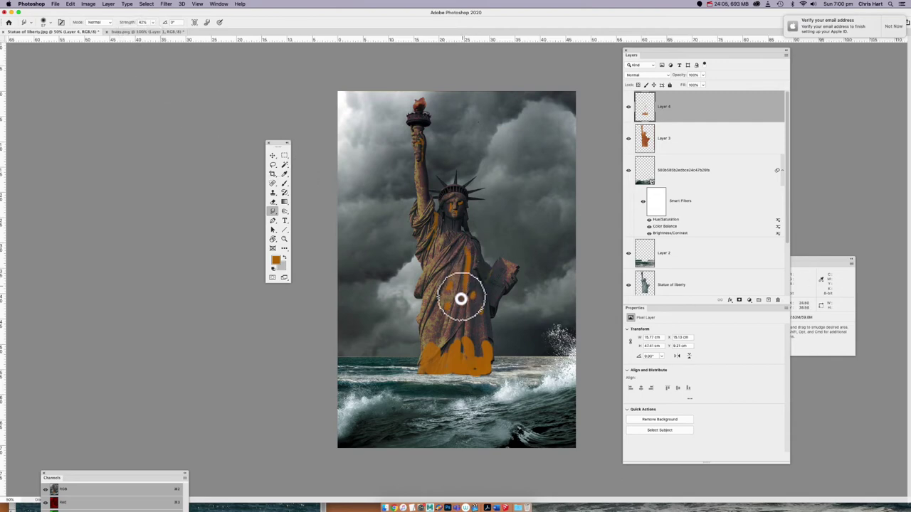
{"action": "mouse_move", "coordinate": [461, 299]}
{"action": "left_mouse_down"}
{"action": "mouse_move", "coordinate": [471, 327]}
{"action": "mouse_move", "coordinate": [473, 292]}
{"action": "mouse_move", "coordinate": [471, 330]}
{"action": "mouse_move", "coordinate": [482, 311]}
{"action": "mouse_move", "coordinate": [482, 346]}
{"action": "mouse_move", "coordinate": [481, 301]}
{"action": "mouse_move", "coordinate": [442, 350]}
{"action": "mouse_move", "coordinate": [443, 327]}
{"action": "mouse_move", "coordinate": [435, 353]}
{"action": "mouse_move", "coordinate": [438, 315]}
{"action": "mouse_move", "coordinate": [433, 354]}
{"action": "mouse_move", "coordinate": [428, 322]}
{"action": "mouse_move", "coordinate": [428, 354]}
{"action": "mouse_move", "coordinate": [430, 315]}
{"action": "mouse_move", "coordinate": [457, 351]}
{"action": "mouse_move", "coordinate": [454, 323]}
{"action": "mouse_move", "coordinate": [455, 362]}
{"action": "mouse_move", "coordinate": [456, 331]}
{"action": "mouse_move", "coordinate": [459, 351]}
{"action": "mouse_move", "coordinate": [467, 336]}
{"action": "mouse_move", "coordinate": [483, 357]}
{"action": "mouse_move", "coordinate": [481, 323]}
{"action": "mouse_move", "coordinate": [486, 353]}
{"action": "mouse_move", "coordinate": [462, 346]}
{"action": "mouse_move", "coordinate": [447, 355]}
{"action": "mouse_move", "coordinate": [451, 319]}
{"action": "mouse_move", "coordinate": [435, 331]}
{"action": "mouse_move", "coordinate": [434, 303]}
{"action": "mouse_move", "coordinate": [437, 333]}
{"action": "mouse_move", "coordinate": [429, 329]}
{"action": "mouse_move", "coordinate": [427, 301]}
{"action": "left_mouse_up"}
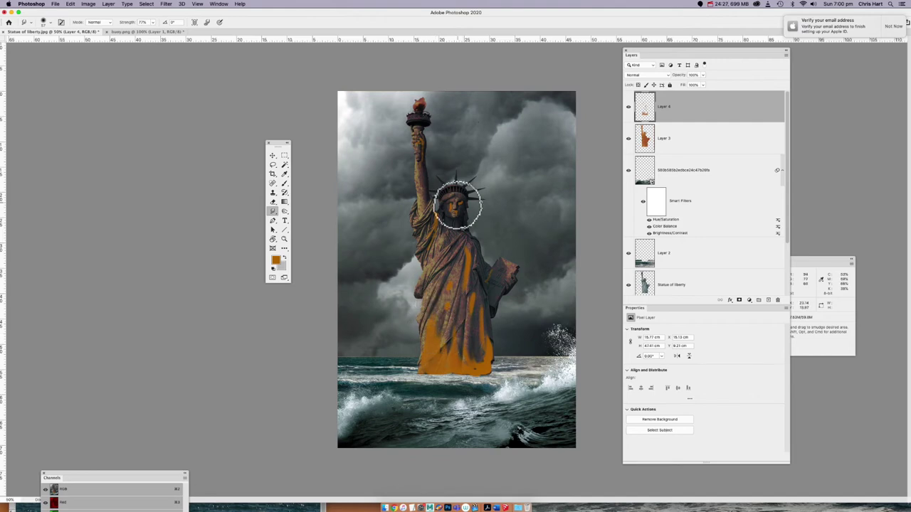
{"action": "mouse_move", "coordinate": [458, 205]}
{"action": "left_mouse_down"}
{"action": "mouse_move", "coordinate": [453, 245]}
{"action": "mouse_move", "coordinate": [448, 221]}
{"action": "mouse_move", "coordinate": [452, 241]}
{"action": "mouse_move", "coordinate": [456, 205]}
{"action": "mouse_move", "coordinate": [457, 245]}
{"action": "mouse_move", "coordinate": [462, 207]}
{"action": "mouse_move", "coordinate": [428, 219]}
{"action": "mouse_move", "coordinate": [434, 224]}
{"action": "mouse_move", "coordinate": [426, 240]}
{"action": "mouse_move", "coordinate": [470, 264]}
{"action": "mouse_move", "coordinate": [466, 283]}
{"action": "mouse_move", "coordinate": [490, 281]}
{"action": "mouse_move", "coordinate": [470, 322]}
{"action": "mouse_move", "coordinate": [467, 303]}
{"action": "mouse_move", "coordinate": [456, 302]}
{"action": "mouse_move", "coordinate": [473, 298]}
{"action": "mouse_move", "coordinate": [463, 280]}
{"action": "mouse_move", "coordinate": [469, 252]}
{"action": "mouse_move", "coordinate": [456, 244]}
{"action": "mouse_move", "coordinate": [449, 314]}
{"action": "mouse_move", "coordinate": [518, 249]}
{"action": "mouse_move", "coordinate": [487, 376]}
{"action": "mouse_move", "coordinate": [478, 375]}
{"action": "mouse_move", "coordinate": [493, 362]}
{"action": "mouse_move", "coordinate": [494, 332]}
{"action": "left_mouse_up"}
Blend the painted rust layer with Soft Light and reduce its opacity to about 70%.
{"action": "left_click", "coordinate": [653, 75]}
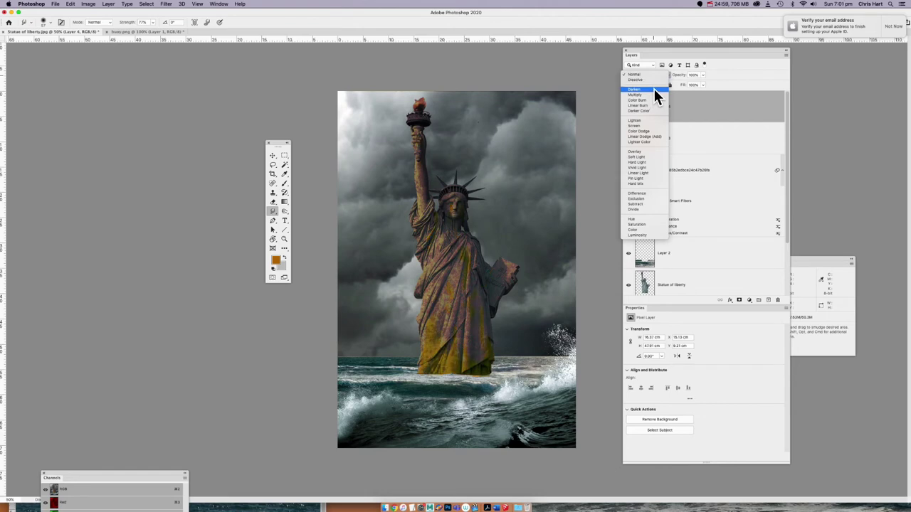
{"action": "left_click", "coordinate": [659, 155]}
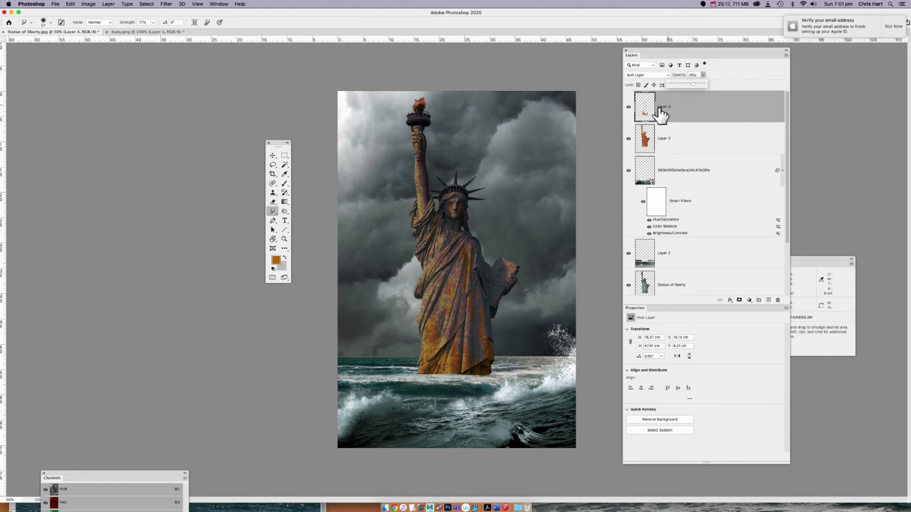
{"action": "mouse_move", "coordinate": [468, 344]}
{"action": "left_mouse_down"}
{"action": "mouse_move", "coordinate": [454, 358]}
{"action": "mouse_move", "coordinate": [436, 341]}
{"action": "left_mouse_up"}
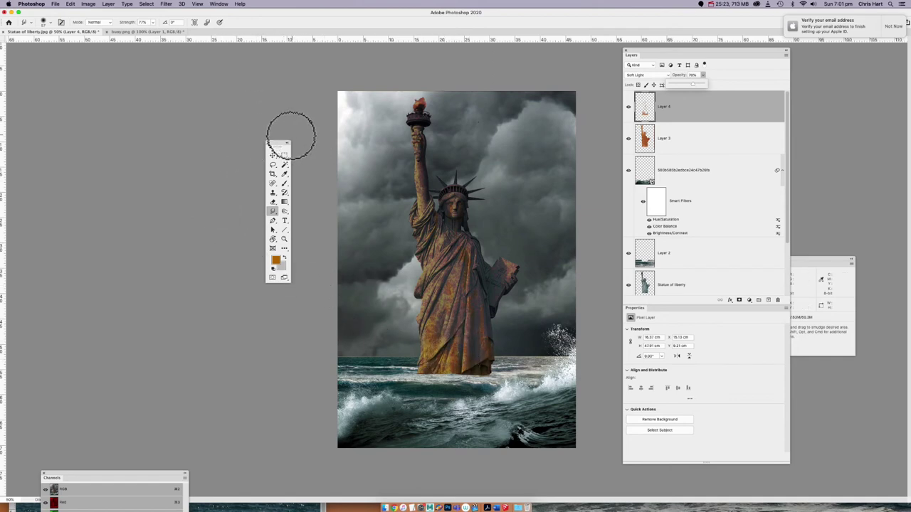
Switch to the buoy image and set up the Magic Wand to select only contiguous areas.
{"action": "left_click_drag", "start_coordinate": [278, 147], "coordinate": [258, 113]}
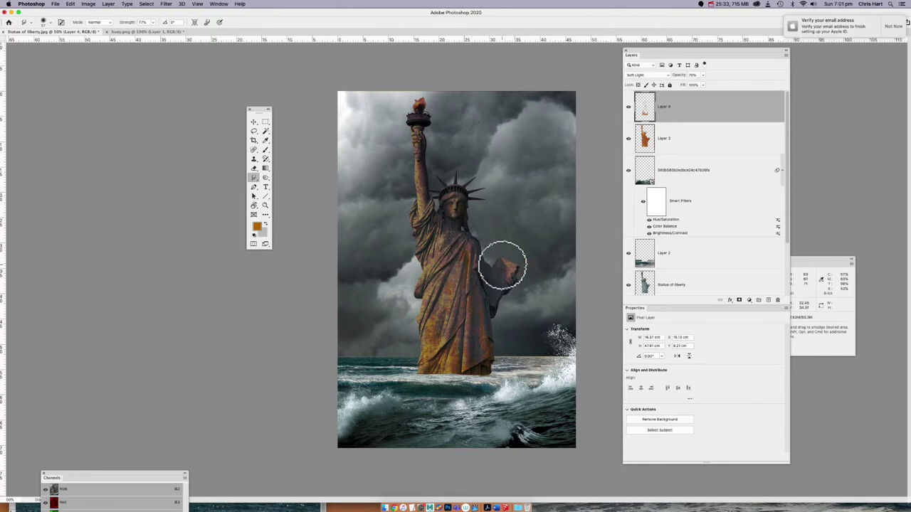
{"action": "left_click", "coordinate": [144, 33]}
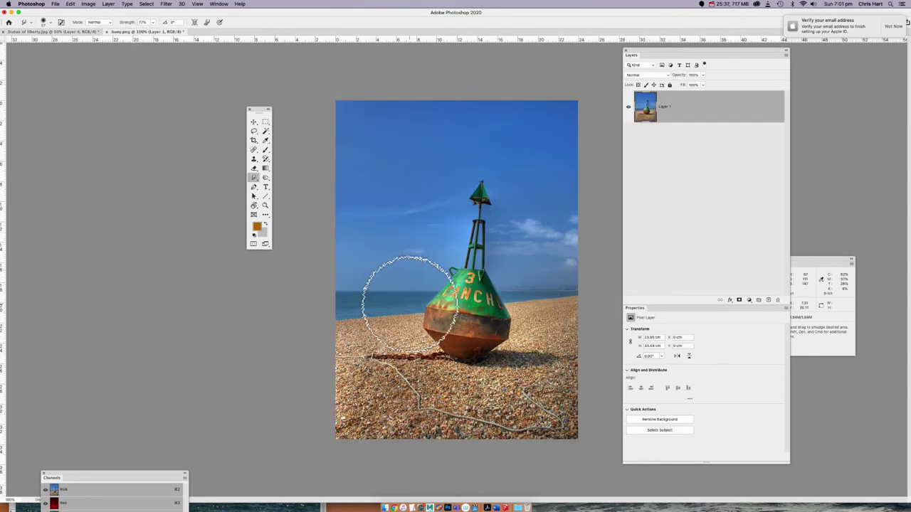
{"action": "left_click", "coordinate": [265, 132]}
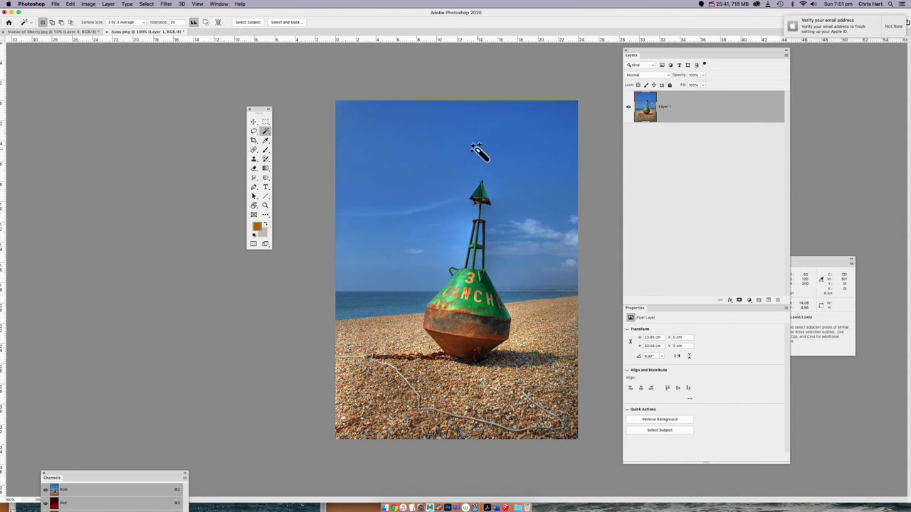
{"action": "left_click", "coordinate": [205, 23]}
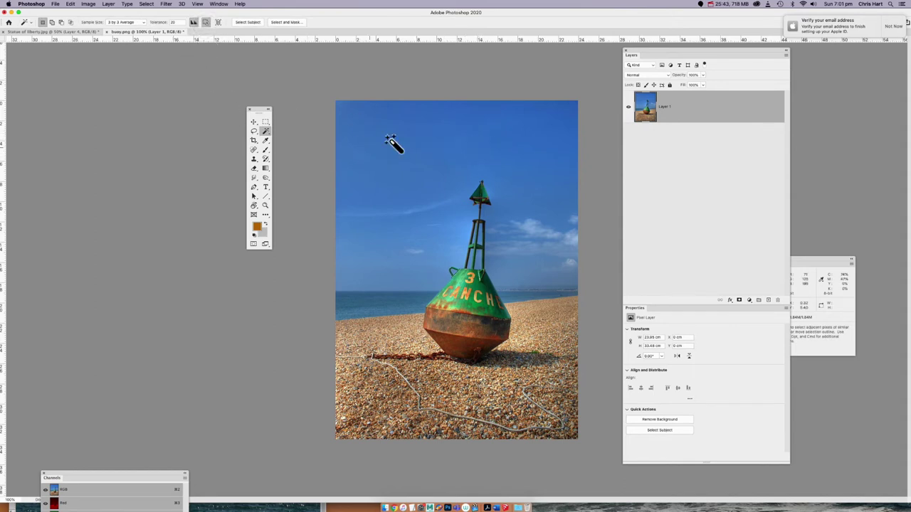
Try selecting the sky and the pebble beach around the buoy with the Magic Wand.
{"action": "left_click", "coordinate": [515, 172]}
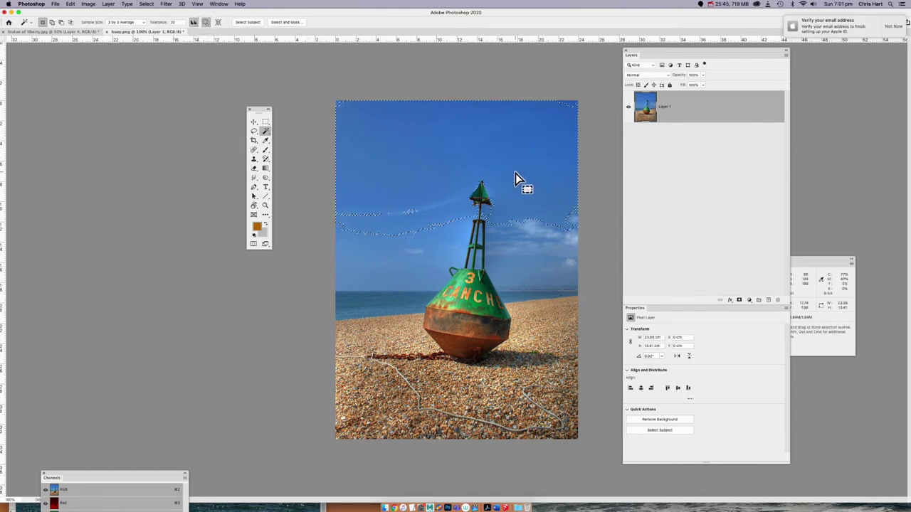
{"action": "left_click", "coordinate": [436, 367]}
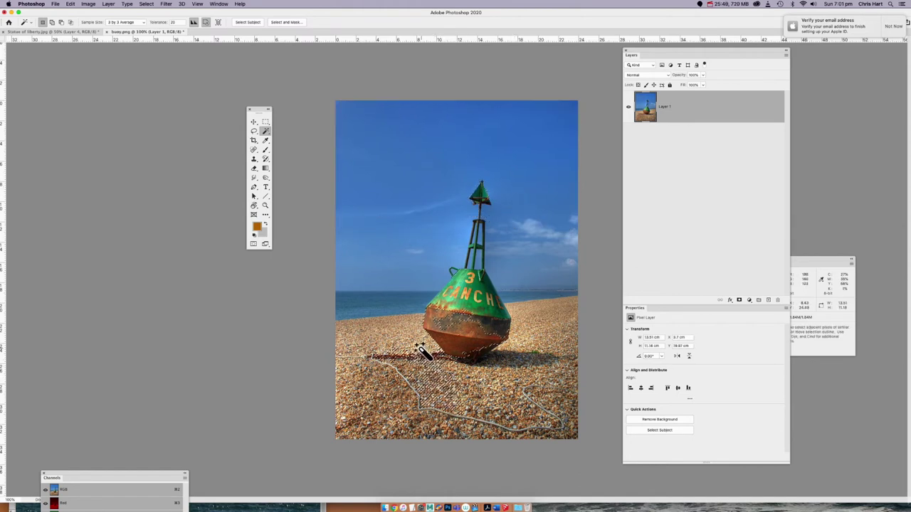
{"action": "left_click", "coordinate": [435, 368]}
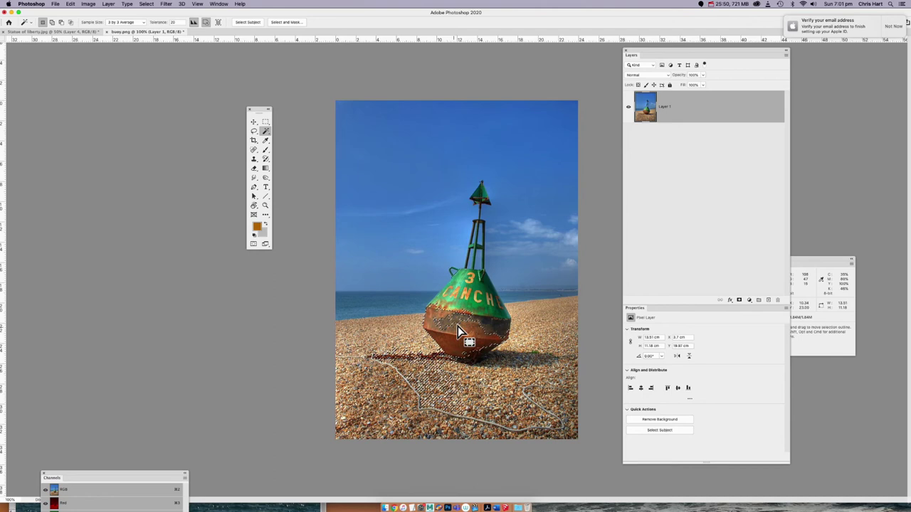
{"action": "left_click", "coordinate": [419, 341]}
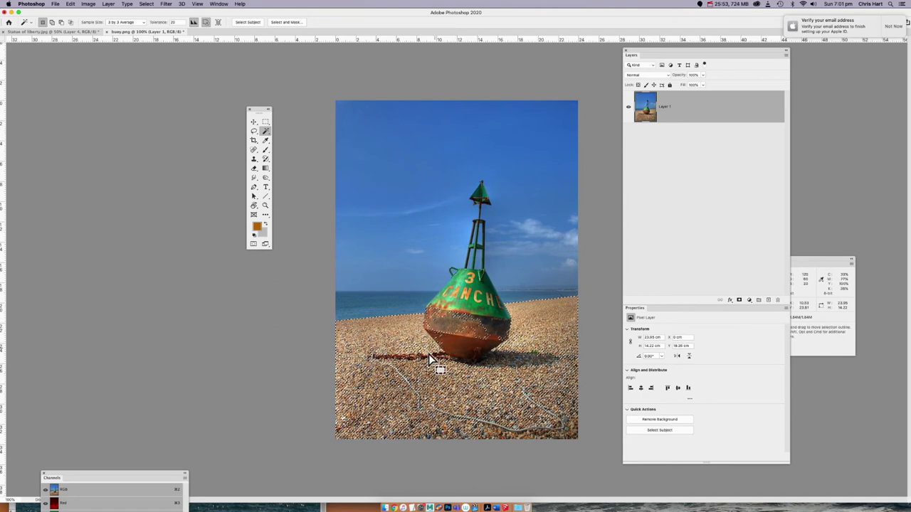
Build up a Magic Wand selection of all the sky and sea around the buoy, including the gaps in its frame.
{"action": "left_click", "coordinate": [521, 277]}
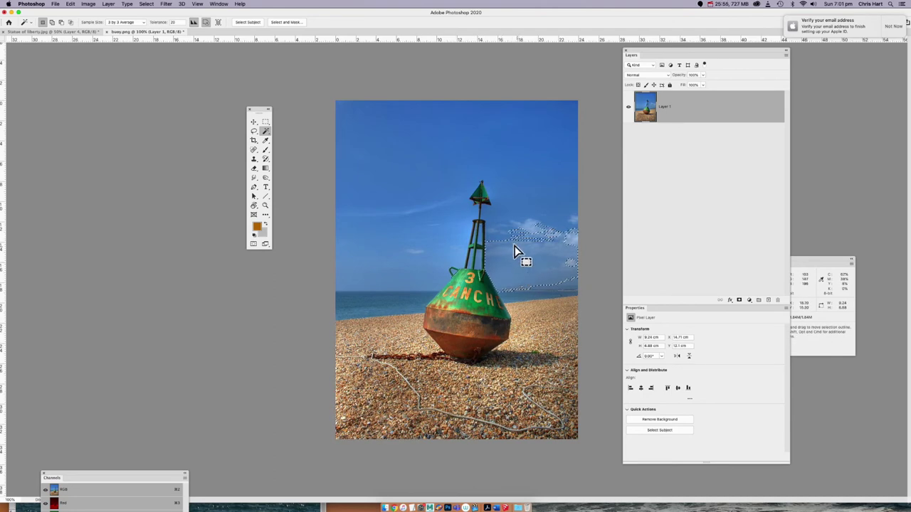
{"action": "left_click", "coordinate": [506, 236], "text": "shift"}
{"action": "left_click", "coordinate": [514, 171], "text": "shift"}
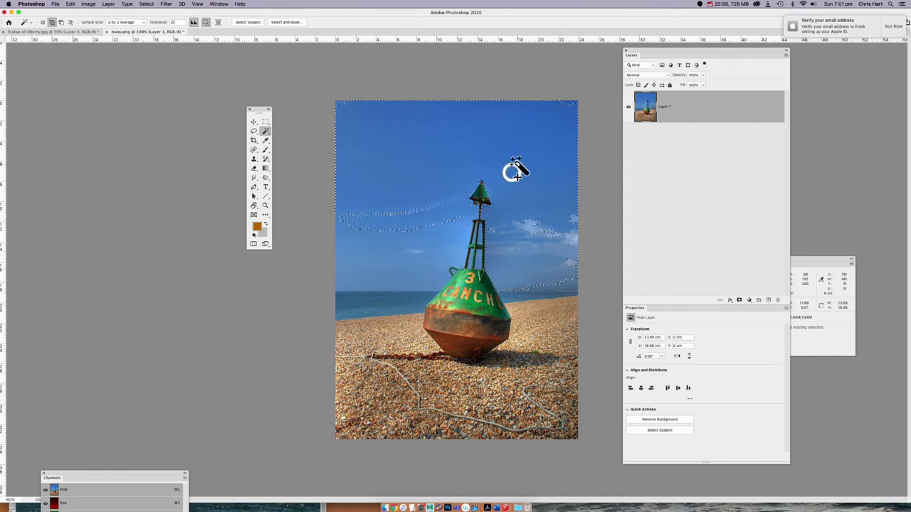
{"action": "left_click", "coordinate": [427, 206]}
{"action": "left_click", "coordinate": [400, 254]}
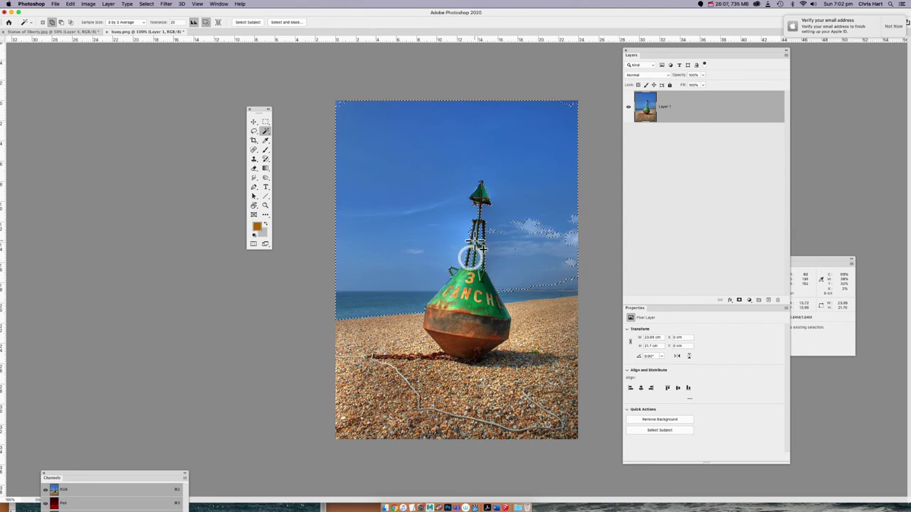
{"action": "mouse_move", "coordinate": [455, 271]}
{"action": "left_mouse_down"}
{"action": "mouse_move", "coordinate": [495, 232]}
{"action": "mouse_move", "coordinate": [574, 240]}
{"action": "mouse_move", "coordinate": [573, 264]}
{"action": "mouse_move", "coordinate": [518, 297]}
{"action": "mouse_move", "coordinate": [545, 285]}
{"action": "mouse_move", "coordinate": [569, 291]}
{"action": "mouse_move", "coordinate": [507, 290]}
{"action": "left_mouse_up"}
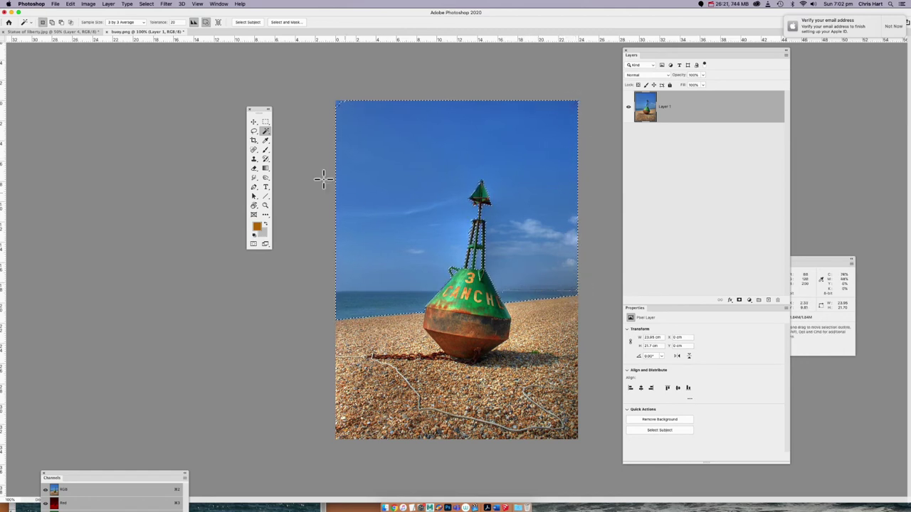
Add a patch of pebbles near the shoreline left of the buoy using the Polygonal Lasso, checking the selection in Quick Mask.
{"action": "left_click", "coordinate": [254, 133]}
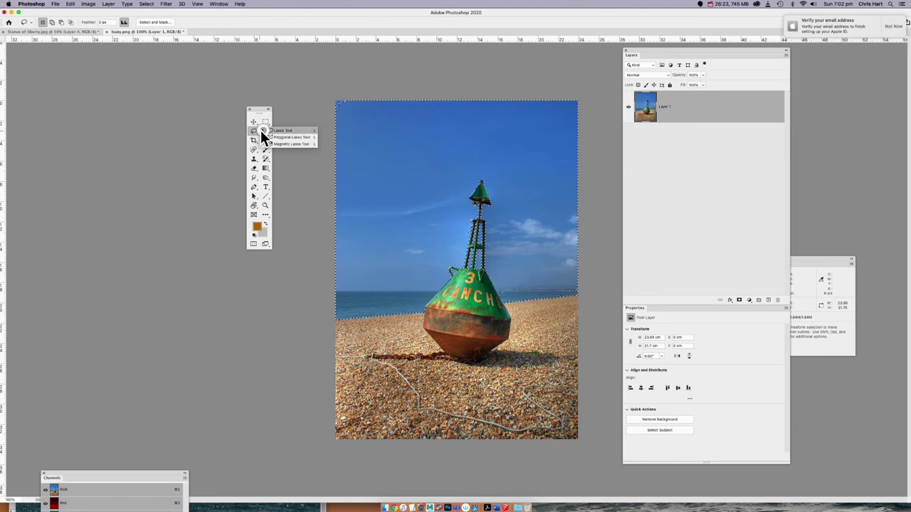
{"action": "left_click", "coordinate": [269, 136]}
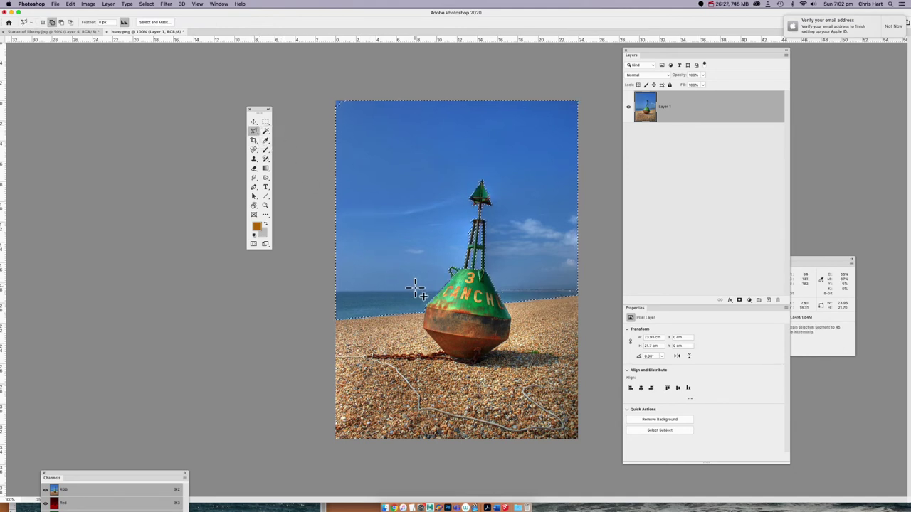
{"action": "key", "text": "q"}
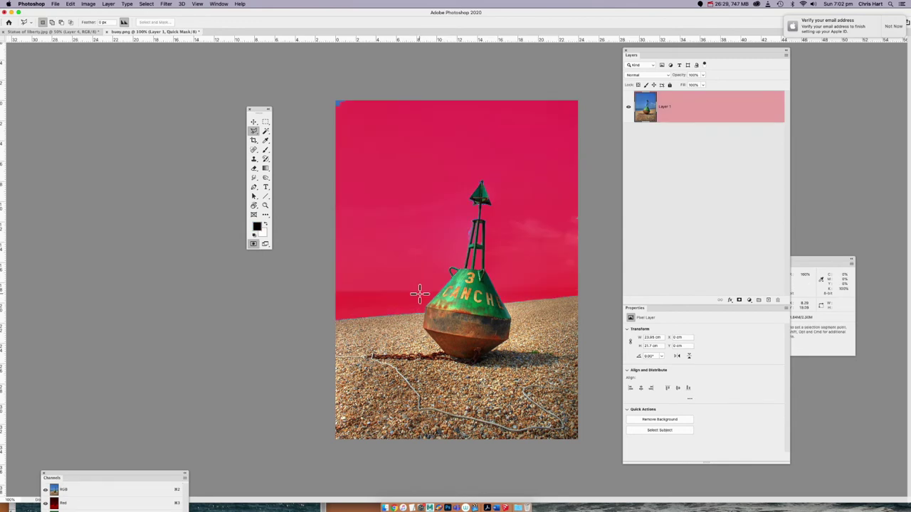
{"action": "key", "text": "q"}
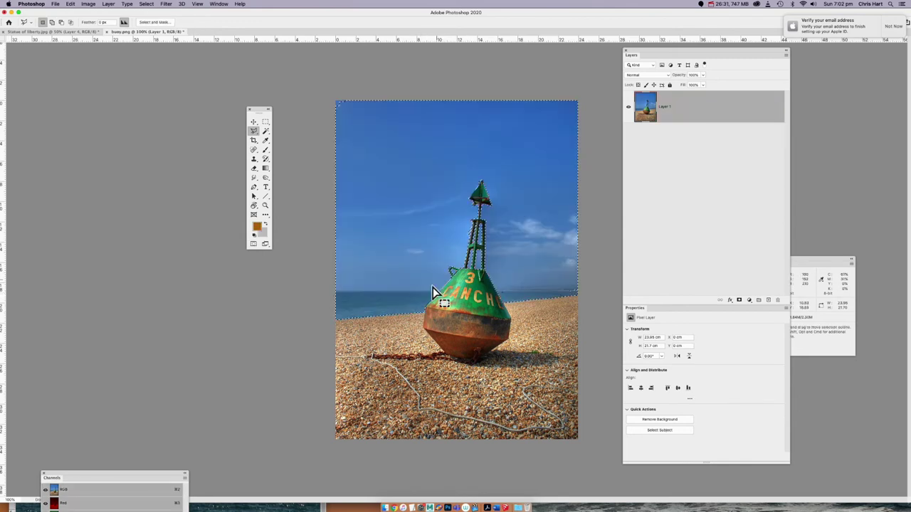
{"action": "left_click", "coordinate": [402, 308]}
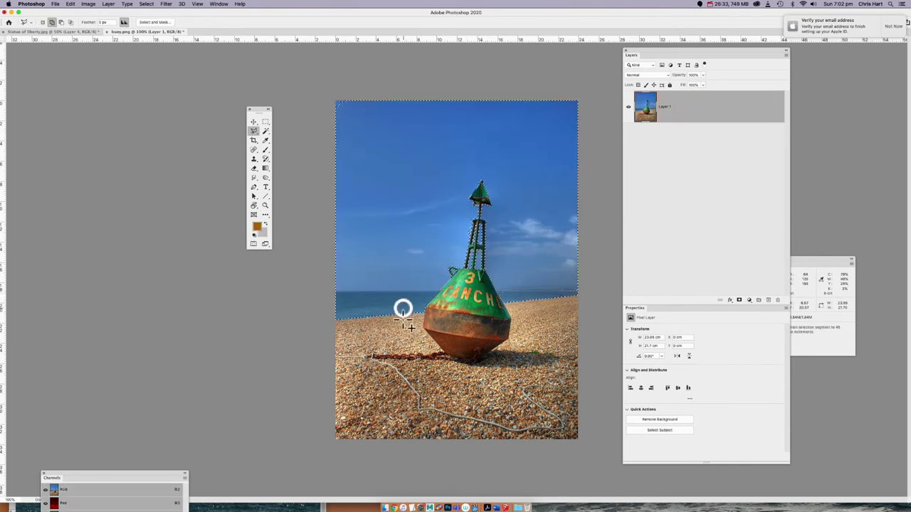
{"action": "left_click", "coordinate": [392, 291]}
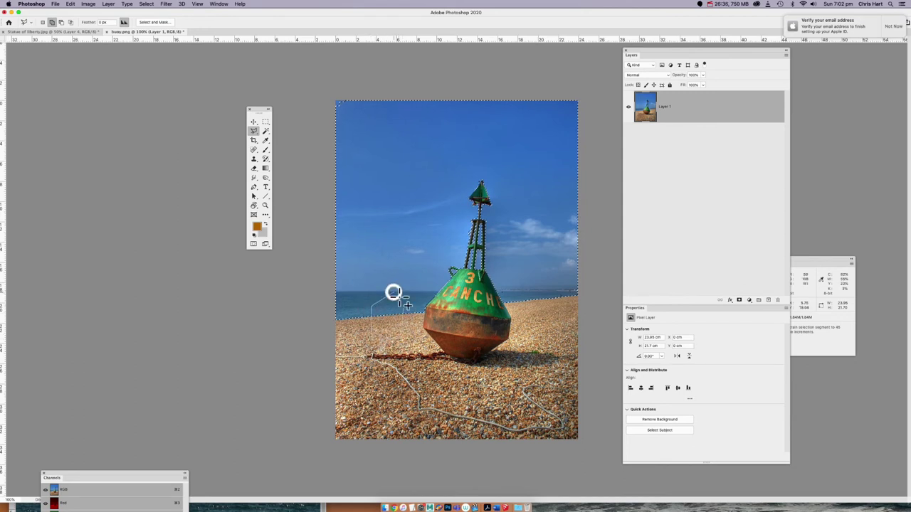
{"action": "left_click", "coordinate": [401, 307]}
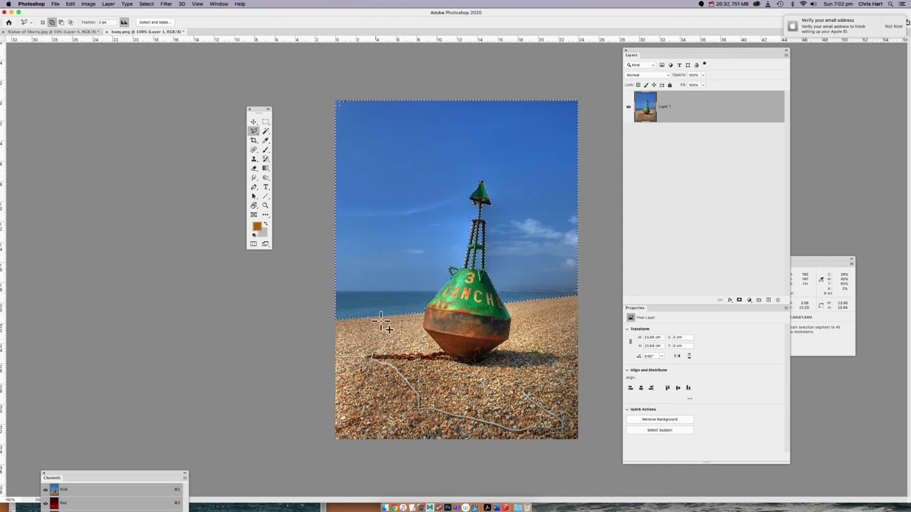
{"action": "key", "text": "q"}
{"action": "key", "text": "q"}
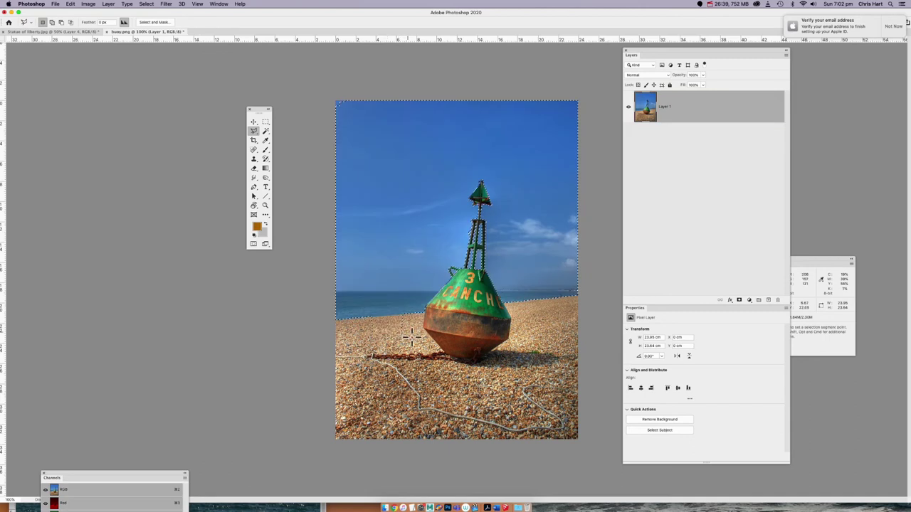
Trace the buoy's lower left edge and add the pebbles below it to the selection, then check the coverage in Quick Mask.
{"action": "left_click", "coordinate": [424, 308]}
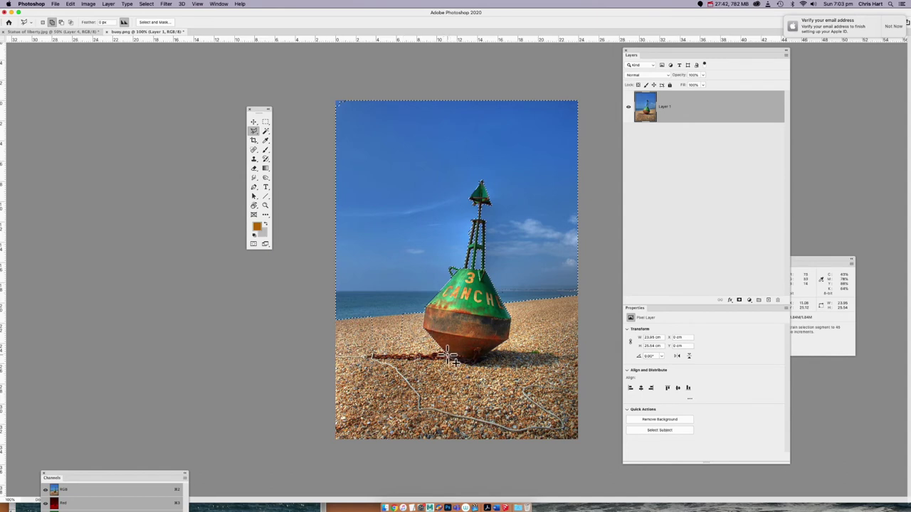
{"action": "left_click", "coordinate": [448, 352]}
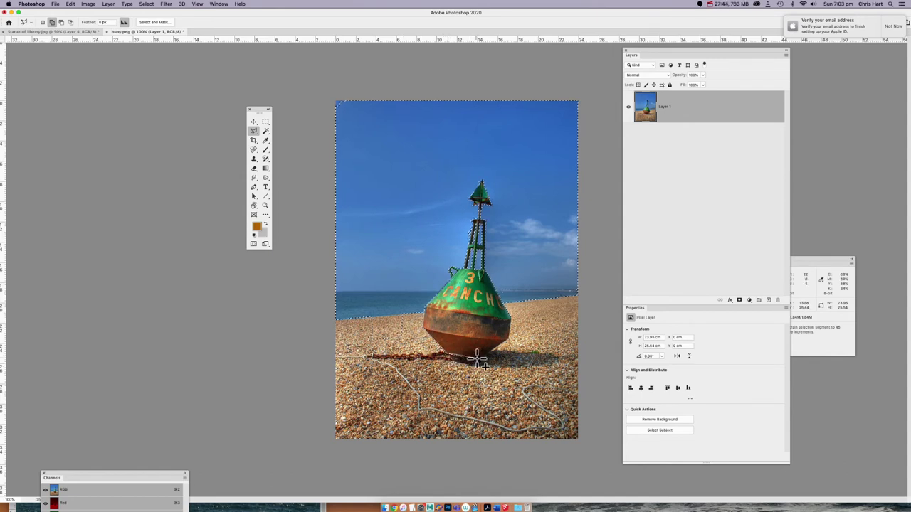
{"action": "left_click", "coordinate": [484, 363]}
{"action": "left_click", "coordinate": [480, 399]}
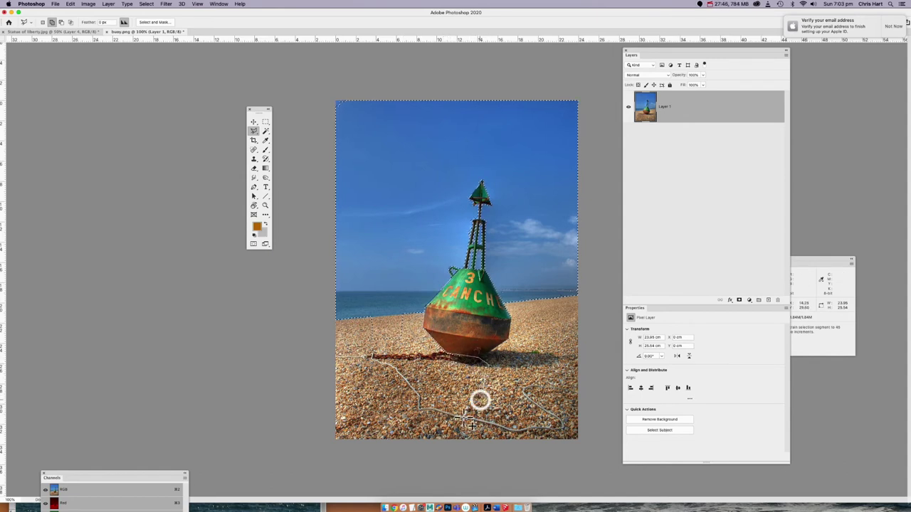
{"action": "left_click", "coordinate": [446, 428]}
{"action": "left_click", "coordinate": [376, 417]}
{"action": "left_click", "coordinate": [377, 362]}
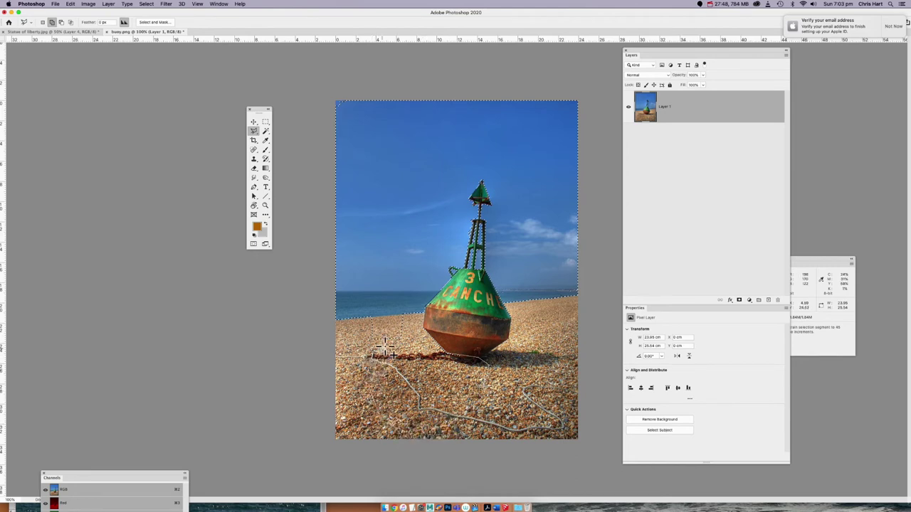
{"action": "left_click", "coordinate": [424, 307]}
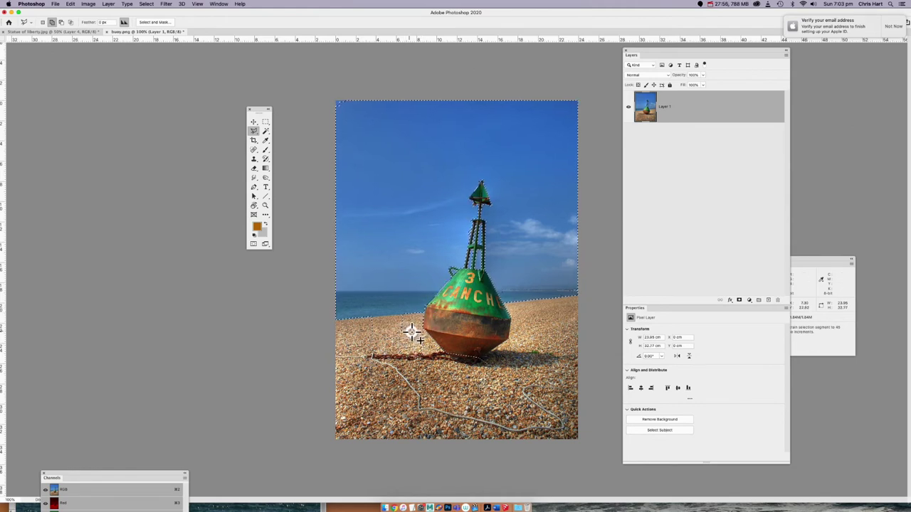
{"action": "left_click", "coordinate": [416, 340]}
{"action": "left_click", "coordinate": [412, 342]}
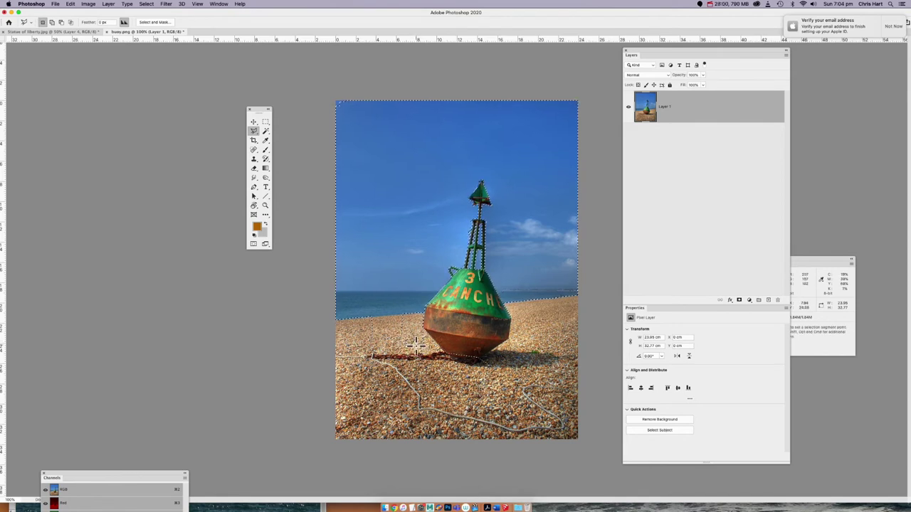
{"action": "key", "text": "q"}
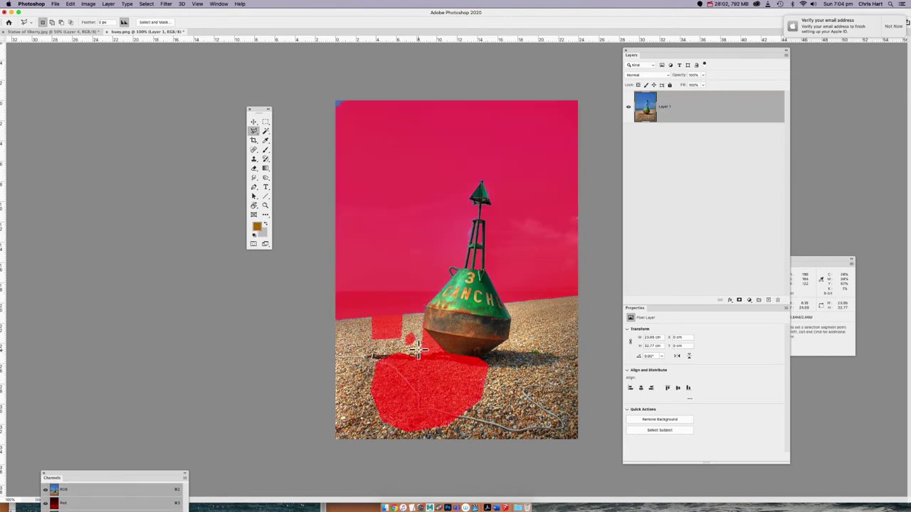
{"action": "key", "text": "q"}
Trace the buoy's lower right edge with the Polygonal Lasso and add the beach right of and below it to the selection.
{"action": "left_click", "coordinate": [479, 359]}
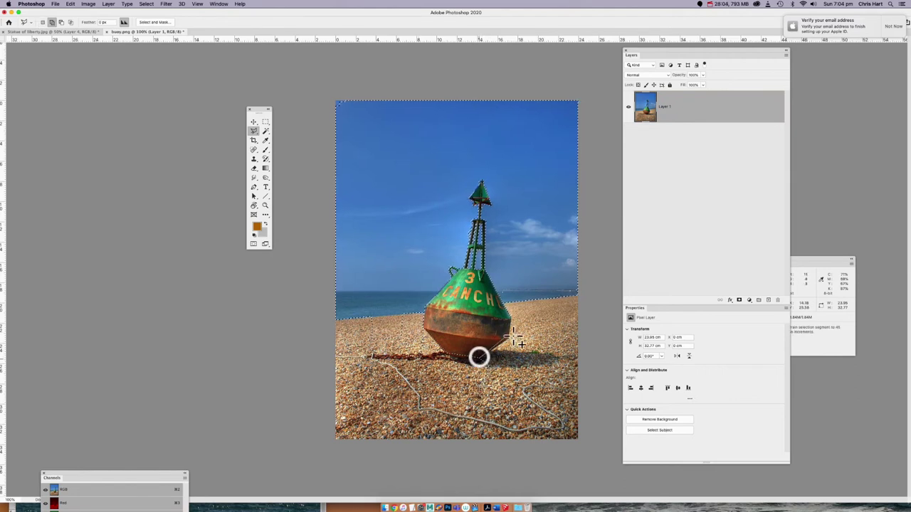
{"action": "left_click", "coordinate": [508, 339]}
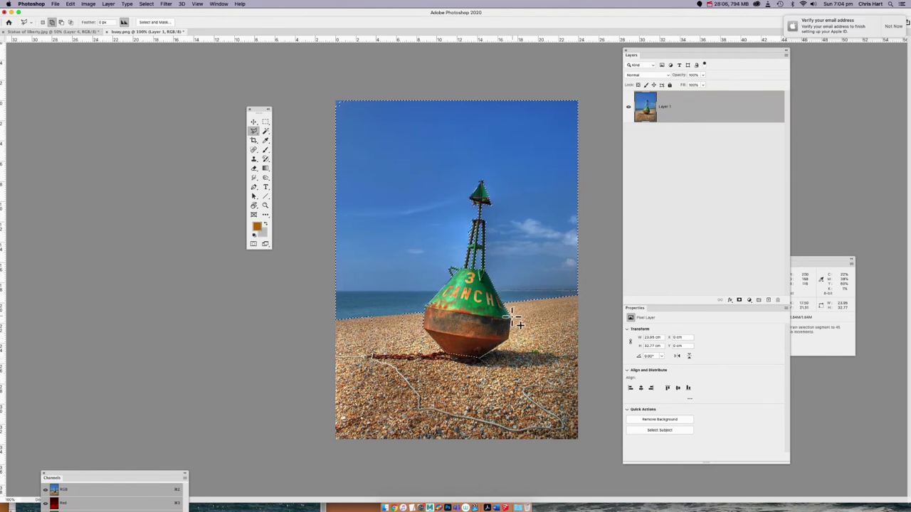
{"action": "left_click", "coordinate": [510, 316]}
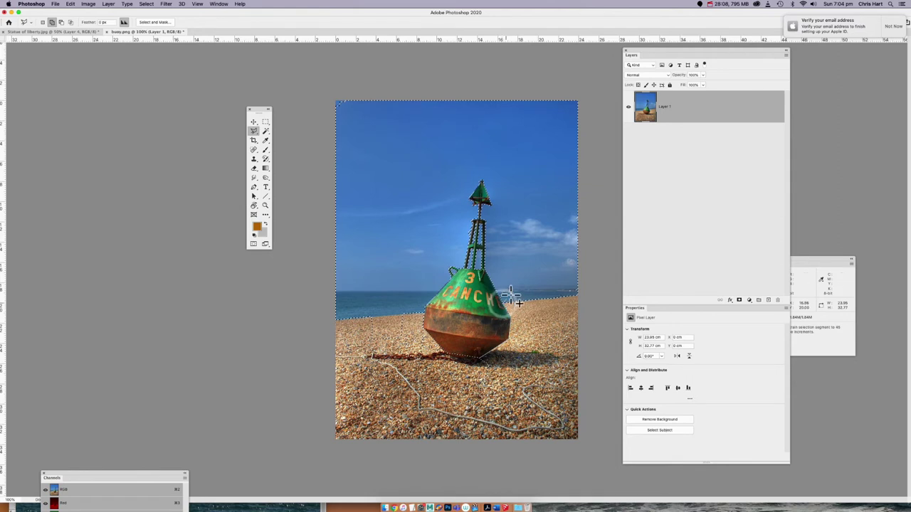
{"action": "left_click", "coordinate": [525, 268]}
{"action": "left_click", "coordinate": [575, 268]}
{"action": "left_click", "coordinate": [587, 285]}
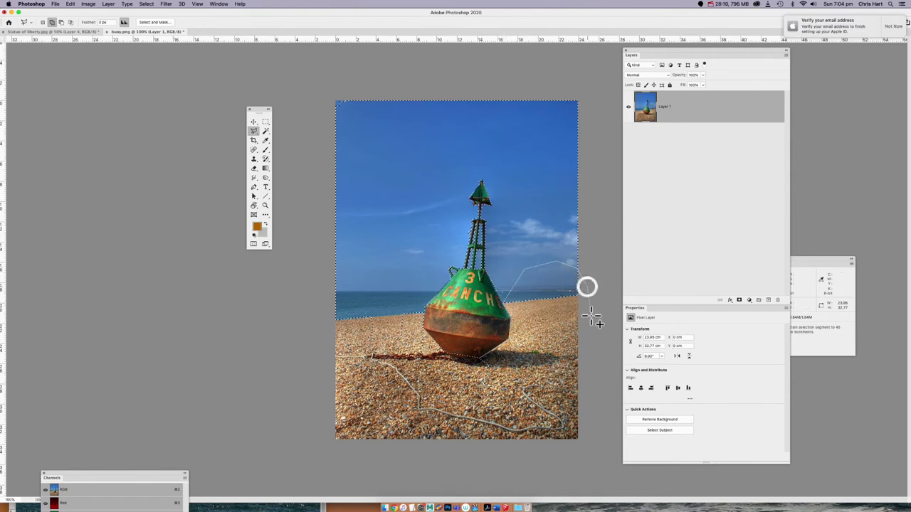
{"action": "left_click", "coordinate": [589, 337]}
{"action": "left_click", "coordinate": [592, 389]}
{"action": "left_click", "coordinate": [591, 432]}
{"action": "left_click", "coordinate": [580, 456]}
{"action": "left_click", "coordinate": [524, 461]}
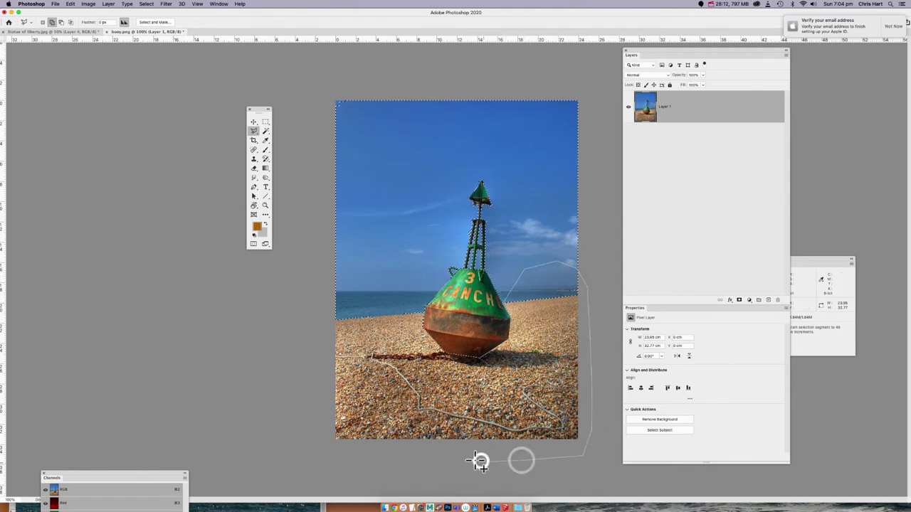
{"action": "left_click", "coordinate": [484, 461]}
{"action": "left_click", "coordinate": [453, 436]}
{"action": "left_click", "coordinate": [451, 395]}
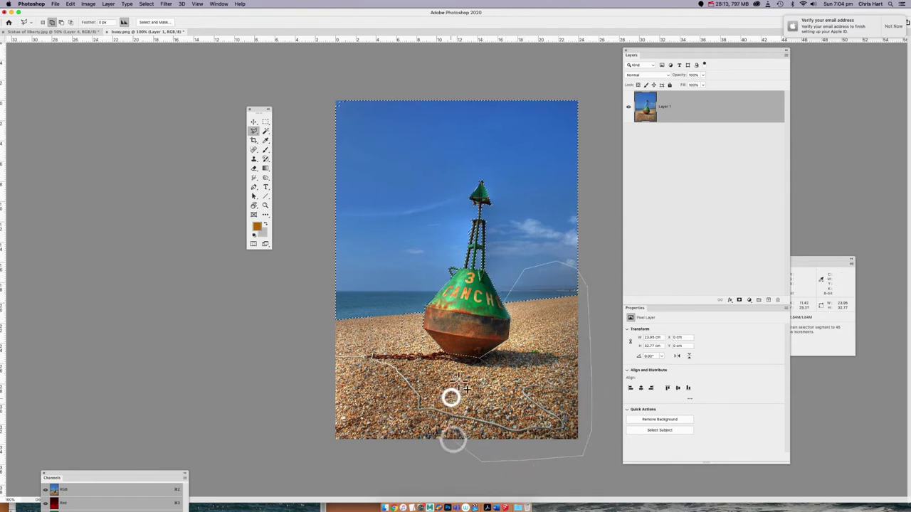
{"action": "left_click", "coordinate": [480, 358]}
In Quick Mask, brush over the remaining uncovered pebbles left of the buoy and the missed upper-left corner of the sky.
{"action": "key", "text": "q"}
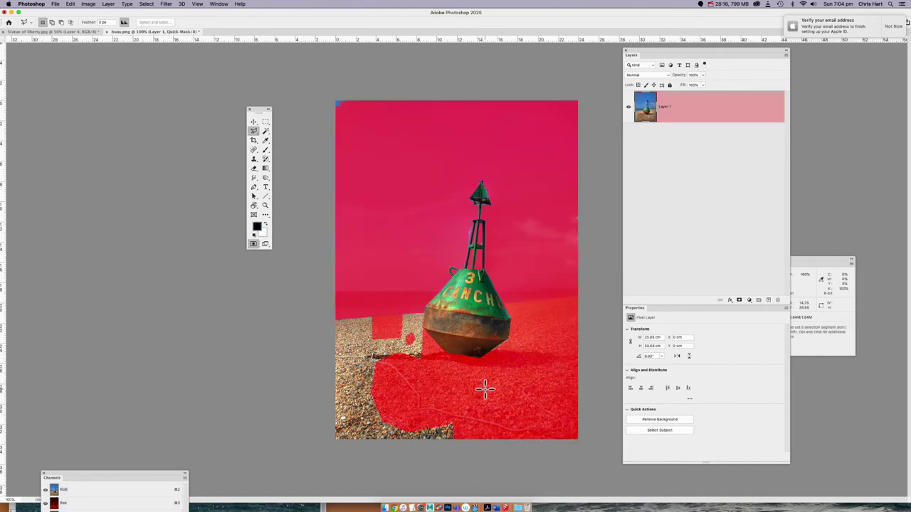
{"action": "left_click", "coordinate": [266, 149]}
{"action": "mouse_move", "coordinate": [351, 324]}
{"action": "left_mouse_down"}
{"action": "mouse_move", "coordinate": [382, 348]}
{"action": "mouse_move", "coordinate": [360, 361]}
{"action": "mouse_move", "coordinate": [323, 355]}
{"action": "mouse_move", "coordinate": [347, 326]}
{"action": "mouse_move", "coordinate": [350, 362]}
{"action": "mouse_move", "coordinate": [369, 321]}
{"action": "mouse_move", "coordinate": [348, 432]}
{"action": "mouse_move", "coordinate": [341, 424]}
{"action": "mouse_move", "coordinate": [405, 409]}
{"action": "mouse_move", "coordinate": [352, 431]}
{"action": "mouse_move", "coordinate": [460, 426]}
{"action": "mouse_move", "coordinate": [346, 396]}
{"action": "left_mouse_up"}
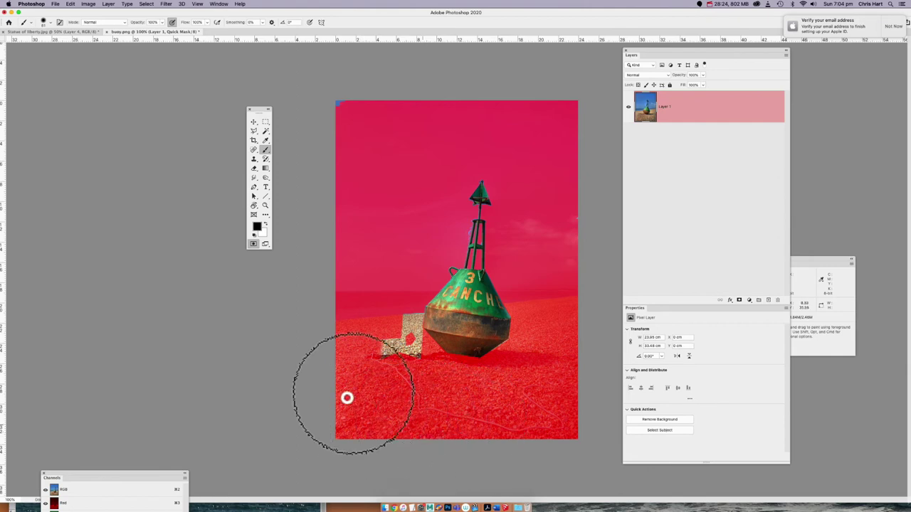
{"action": "key", "text": "bracketleft"}
{"action": "key", "text": "bracketleft"}
{"action": "key", "text": "bracketleft"}
{"action": "mouse_move", "coordinate": [392, 359]}
{"action": "left_mouse_down"}
{"action": "mouse_move", "coordinate": [378, 341]}
{"action": "mouse_move", "coordinate": [388, 349]}
{"action": "mouse_move", "coordinate": [407, 326]}
{"action": "mouse_move", "coordinate": [420, 351]}
{"action": "mouse_move", "coordinate": [417, 312]}
{"action": "mouse_move", "coordinate": [416, 321]}
{"action": "mouse_move", "coordinate": [385, 171]}
{"action": "mouse_move", "coordinate": [339, 94]}
{"action": "left_mouse_up"}
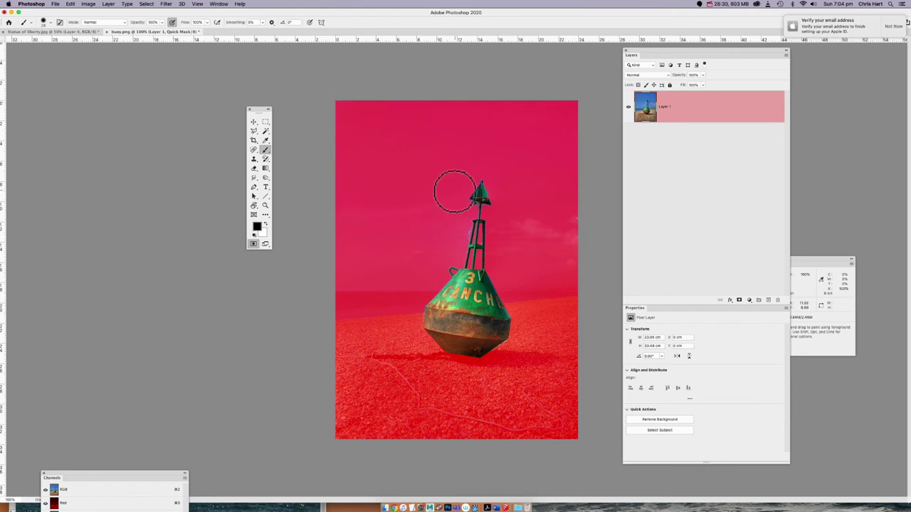
Touch up the Quick Mask with a small brush along the edges and gaps of the buoy's upper frame.
{"action": "left_click_drag", "start_coordinate": [468, 228], "coordinate": [471, 235]}
{"action": "key", "text": "super+equal"}
{"action": "key", "text": "super+equal"}
{"action": "key", "text": "super+equal"}
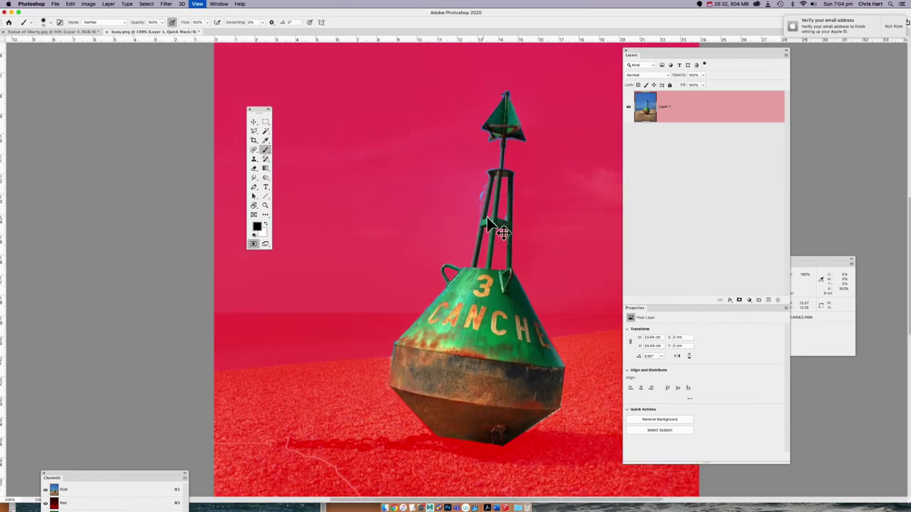
{"action": "key", "text": "super+equal"}
{"action": "left_click_drag", "start_coordinate": [518, 193], "coordinate": [452, 228]}
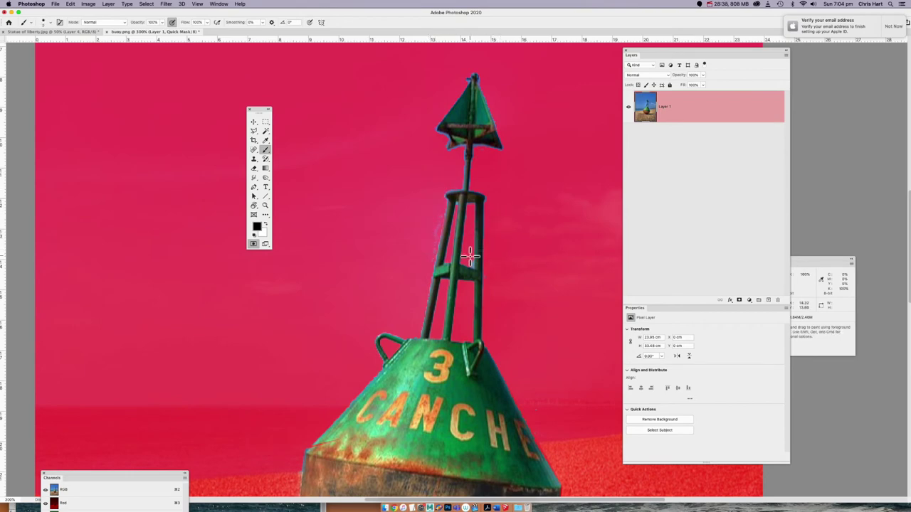
{"action": "key", "text": "super+minus"}
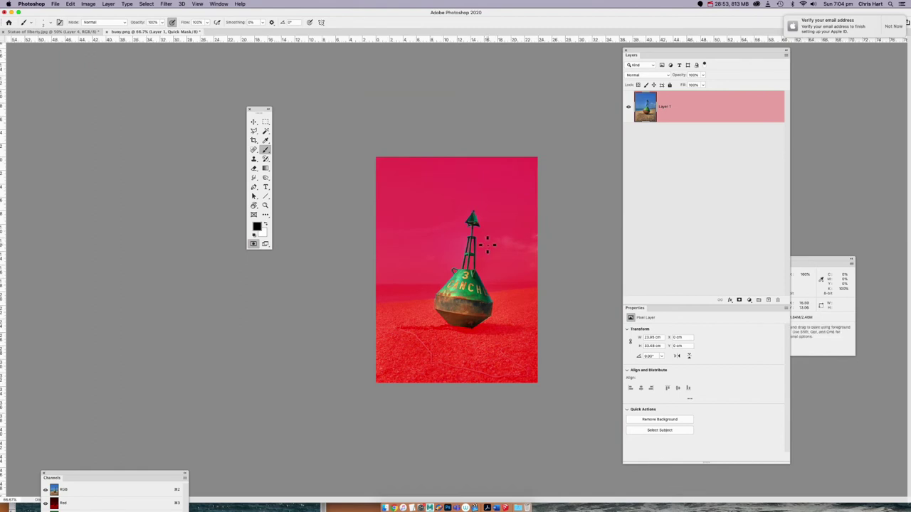
Turn the Quick Mask back into a selection and invert it to select only the buoy.
{"action": "key", "text": "q"}
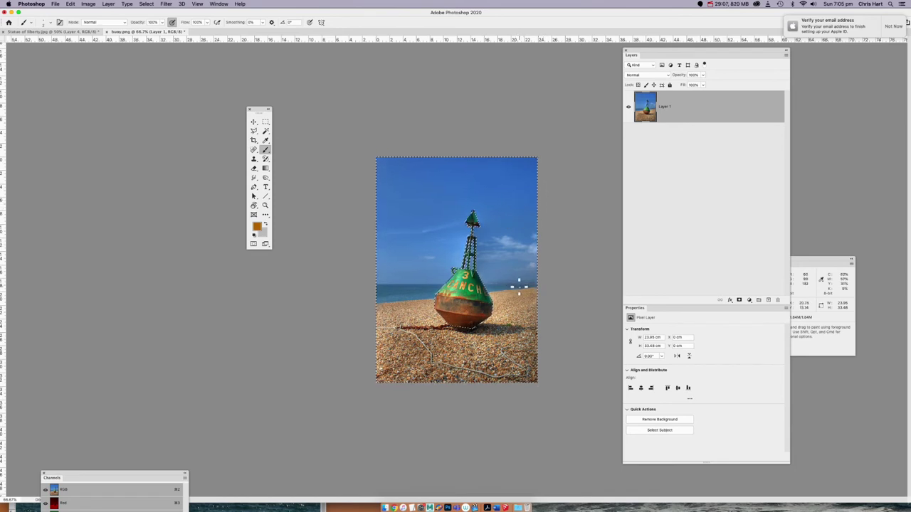
{"action": "left_click", "coordinate": [147, 4]}
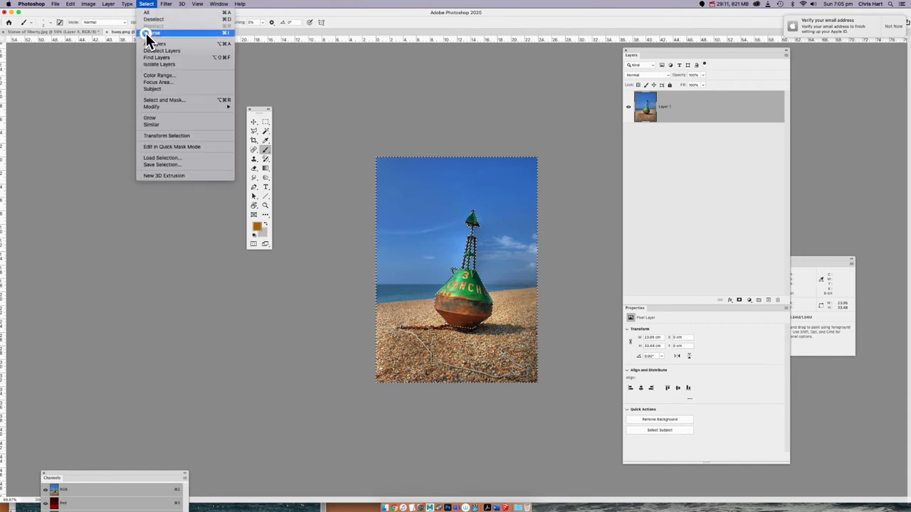
{"action": "left_click", "coordinate": [149, 33]}
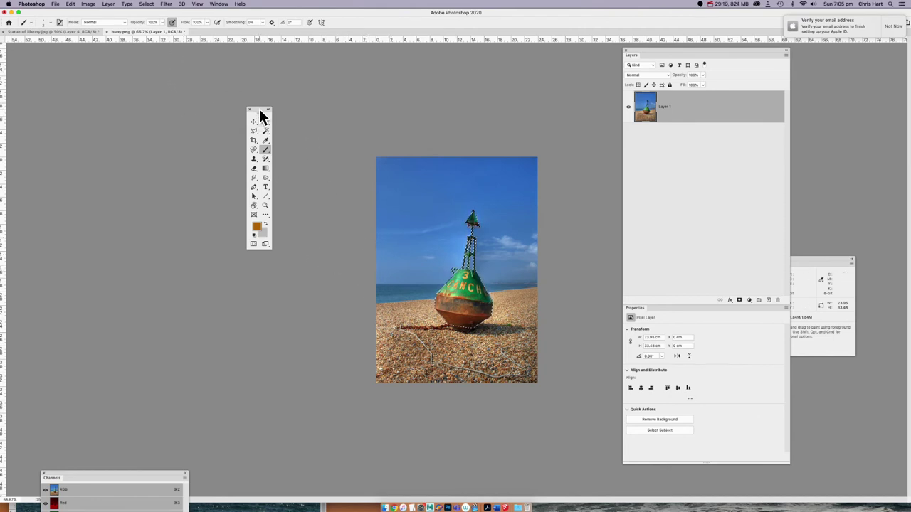
Float the buoy.png window and move the selected buoy into the Statue of liberty.jpg composite, placing it in the waves left of the statue.
{"action": "left_click_drag", "start_coordinate": [260, 114], "coordinate": [101, 135]}
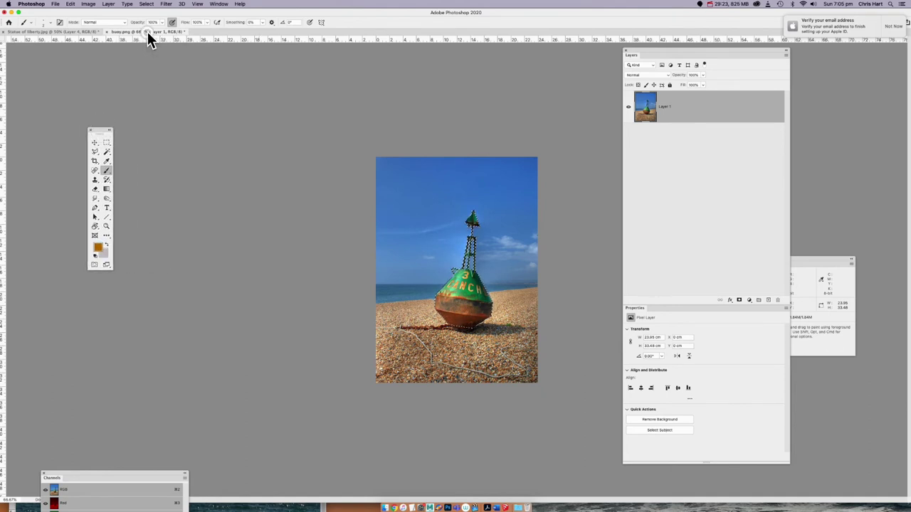
{"action": "left_click_drag", "start_coordinate": [156, 44], "coordinate": [183, 104]}
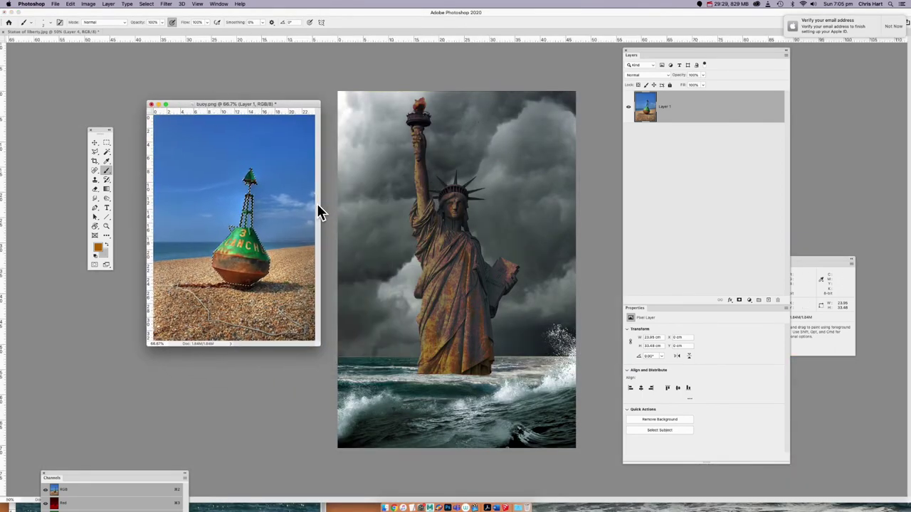
{"action": "left_click", "coordinate": [95, 143]}
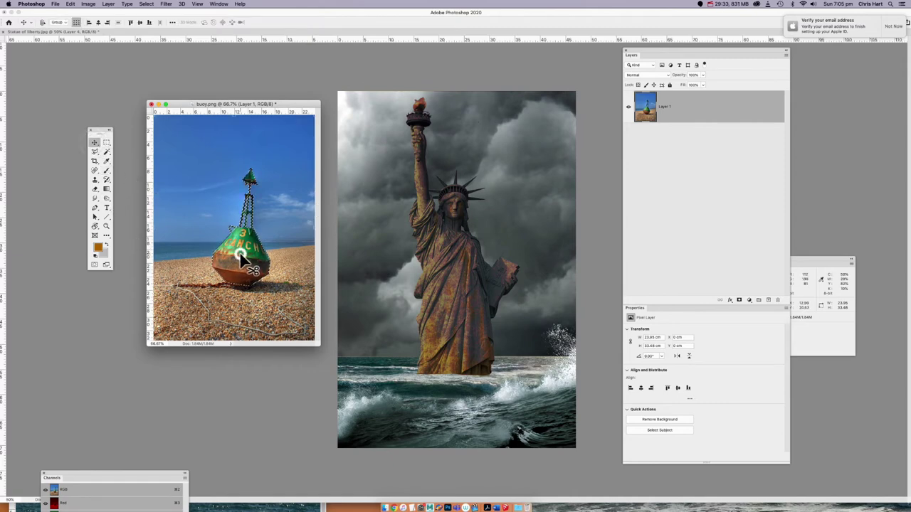
{"action": "left_click_drag", "start_coordinate": [241, 256], "coordinate": [321, 293]}
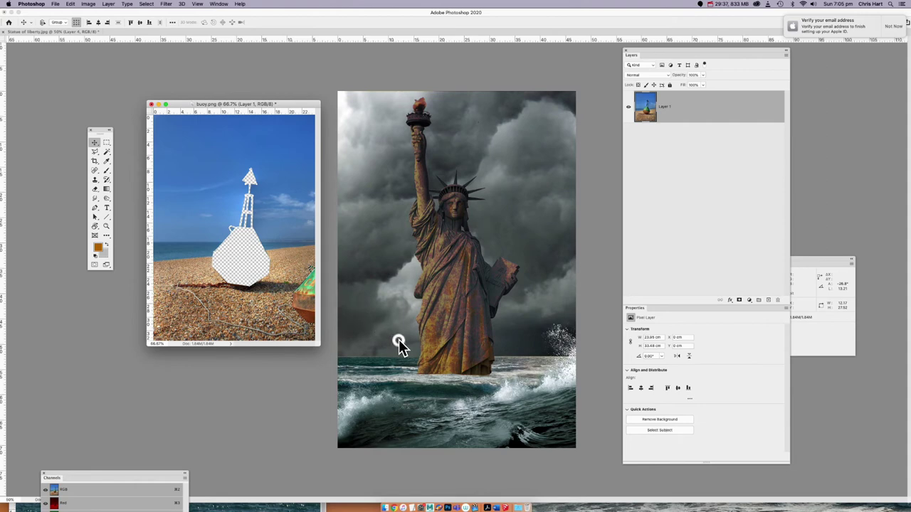
{"action": "left_click_drag", "start_coordinate": [400, 347], "coordinate": [392, 390]}
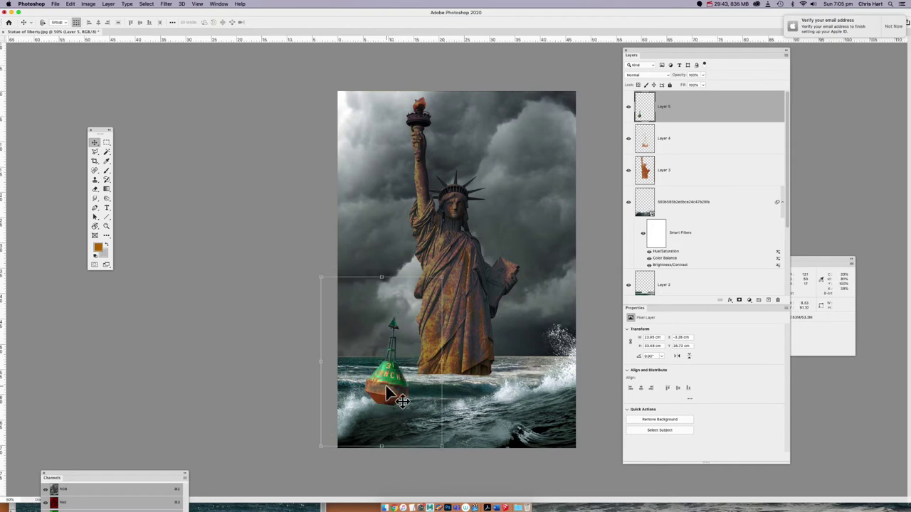
Place the buoy layer beneath the smart-filtered wave layer, then tilt the buoy about 7.3° clockwise and settle it lower in the water.
{"action": "left_click_drag", "start_coordinate": [706, 112], "coordinate": [680, 284]}
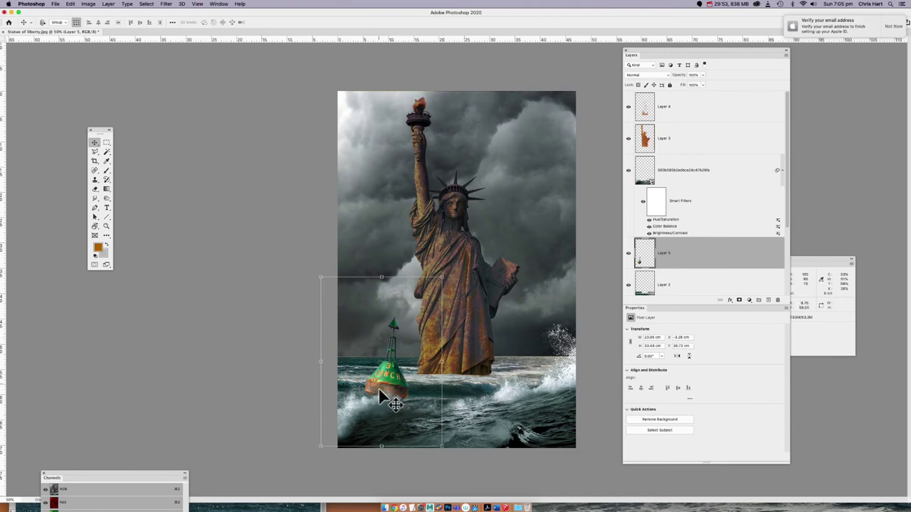
{"action": "left_click_drag", "start_coordinate": [448, 276], "coordinate": [457, 285]}
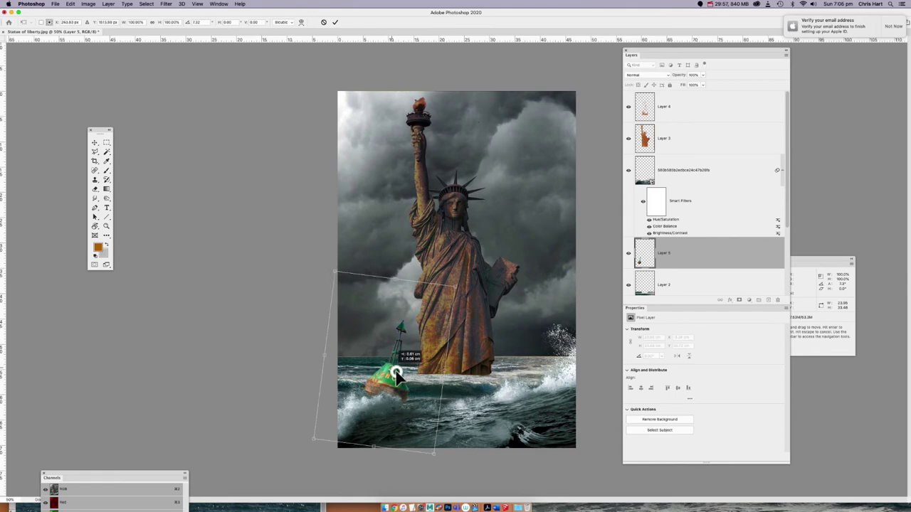
{"action": "left_click_drag", "start_coordinate": [393, 365], "coordinate": [394, 381]}
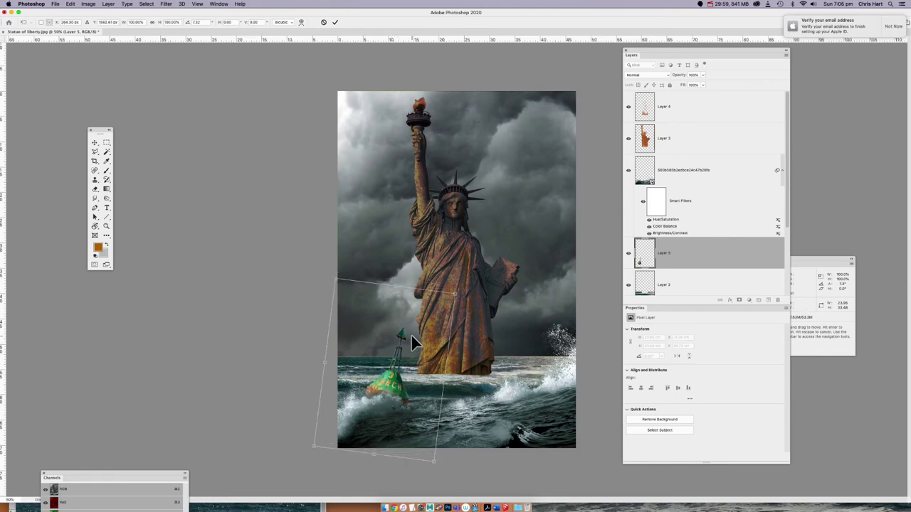
{"action": "key", "text": "Return"}
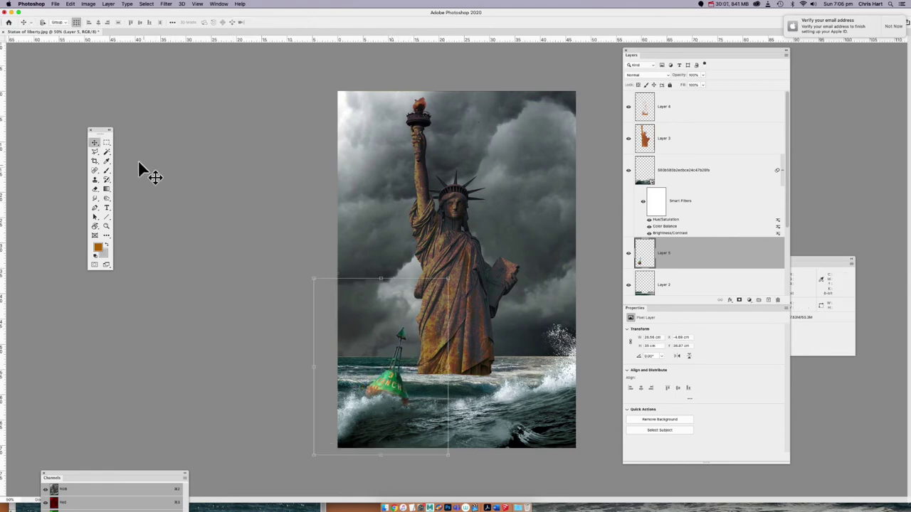
Darken the buoy layer slightly by lowering its brightness in Brightness/Contrast with Use Legacy enabled.
{"action": "left_click", "coordinate": [107, 143]}
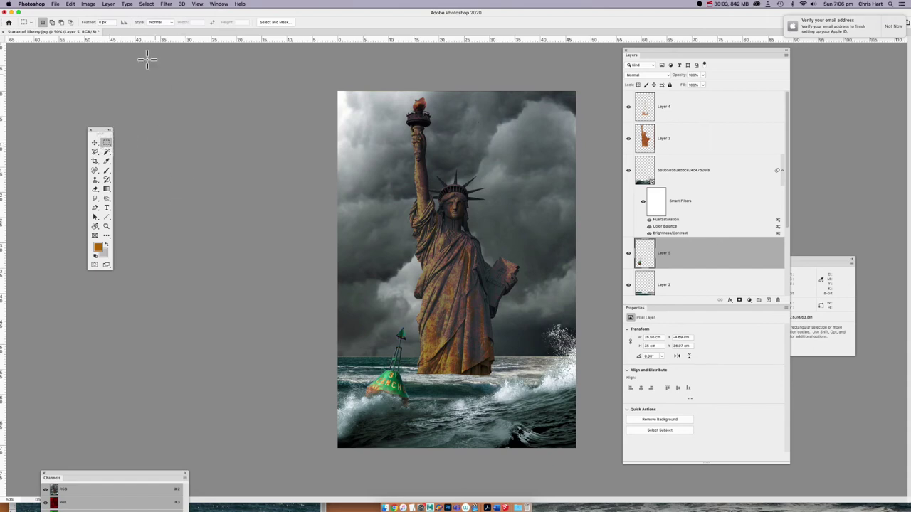
{"action": "left_click", "coordinate": [89, 4]}
{"action": "mouse_move", "coordinate": [92, 24]}
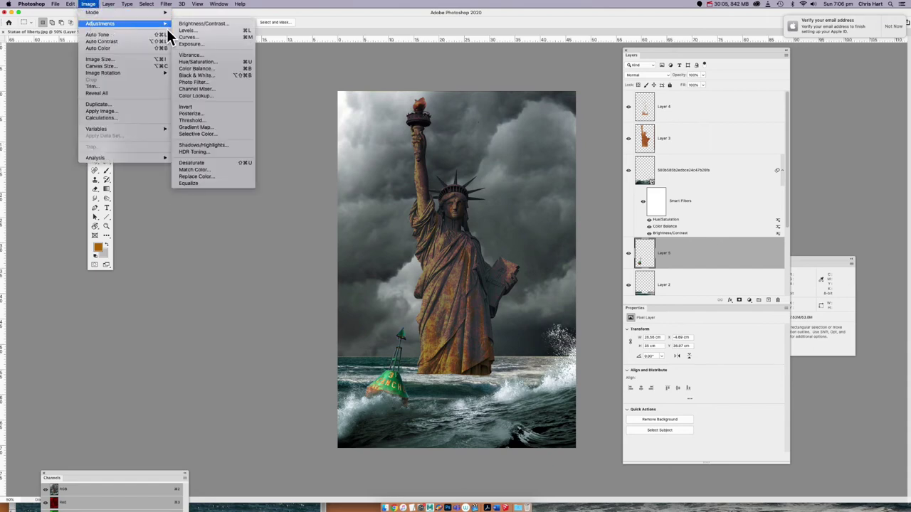
{"action": "left_click", "coordinate": [190, 24]}
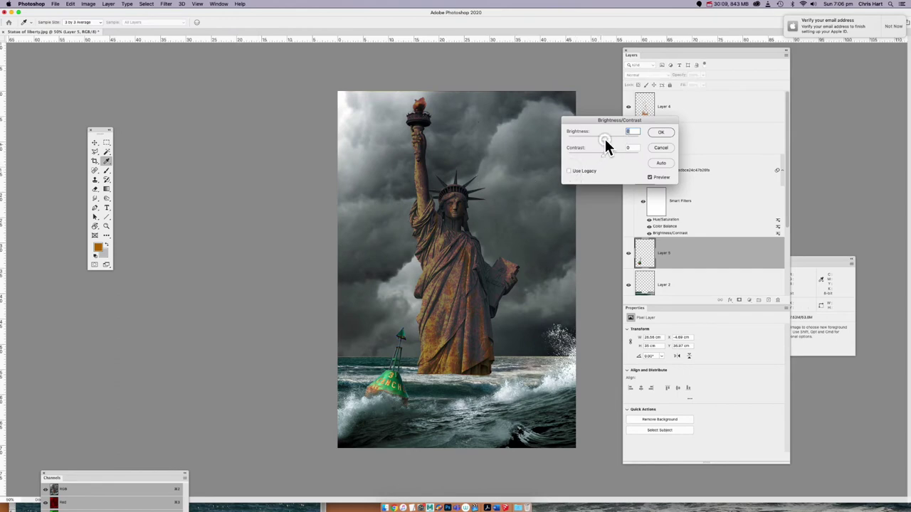
{"action": "left_click", "coordinate": [569, 171]}
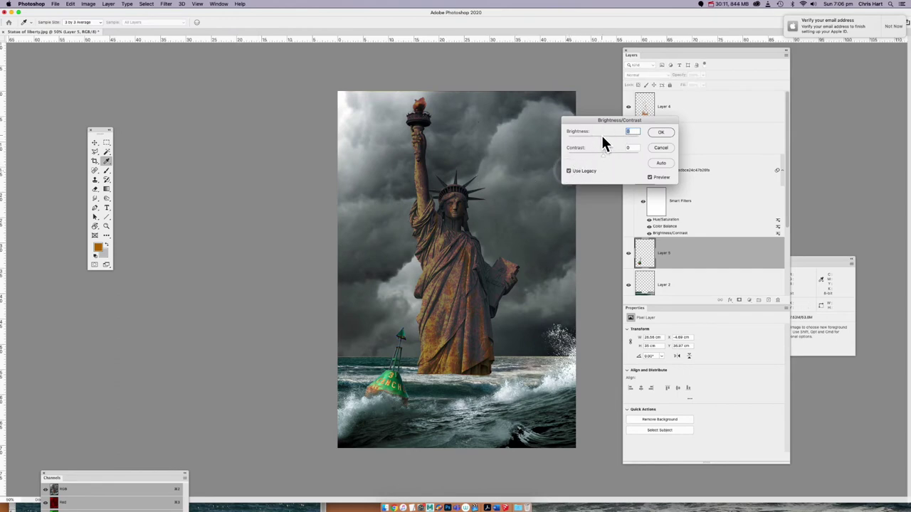
{"action": "left_click_drag", "start_coordinate": [603, 140], "coordinate": [595, 142]}
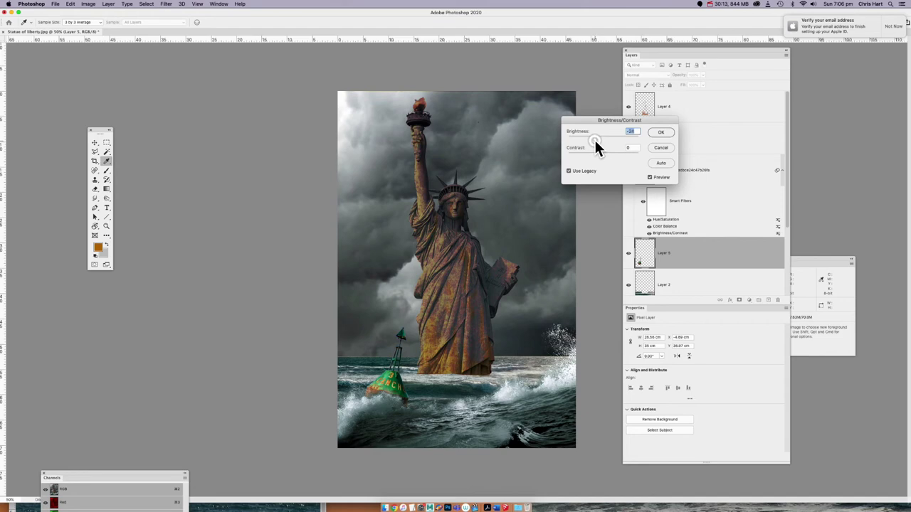
{"action": "left_click", "coordinate": [662, 134]}
{"action": "key", "text": "m"}
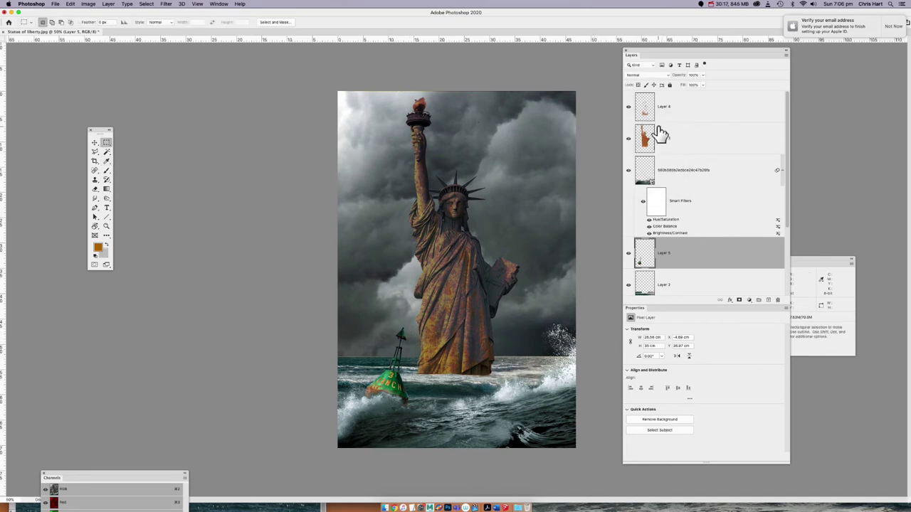
Check the effect of the rust overlay on Layer 3 by toggling its visibility, and reduce its saturation with Hue/Saturation.
{"action": "left_click", "coordinate": [628, 138]}
{"action": "left_click", "coordinate": [629, 138]}
{"action": "left_click", "coordinate": [666, 141]}
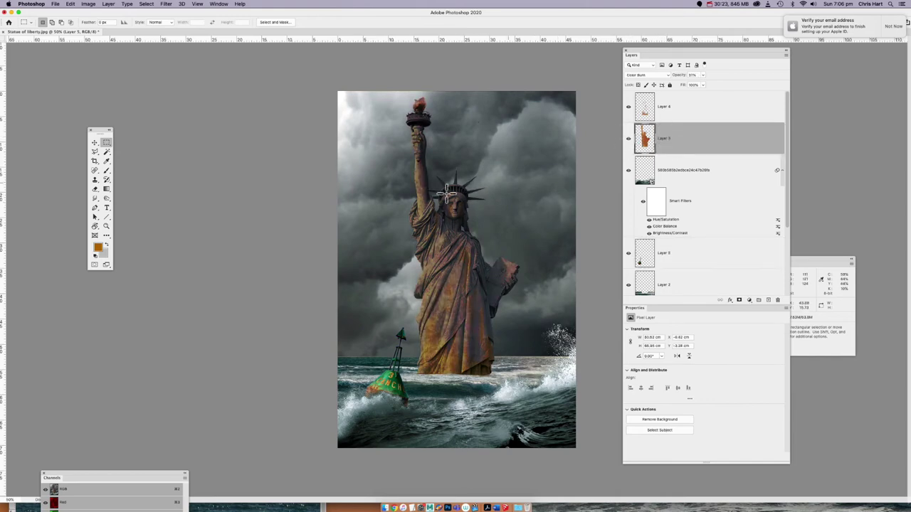
{"action": "left_click", "coordinate": [87, 4]}
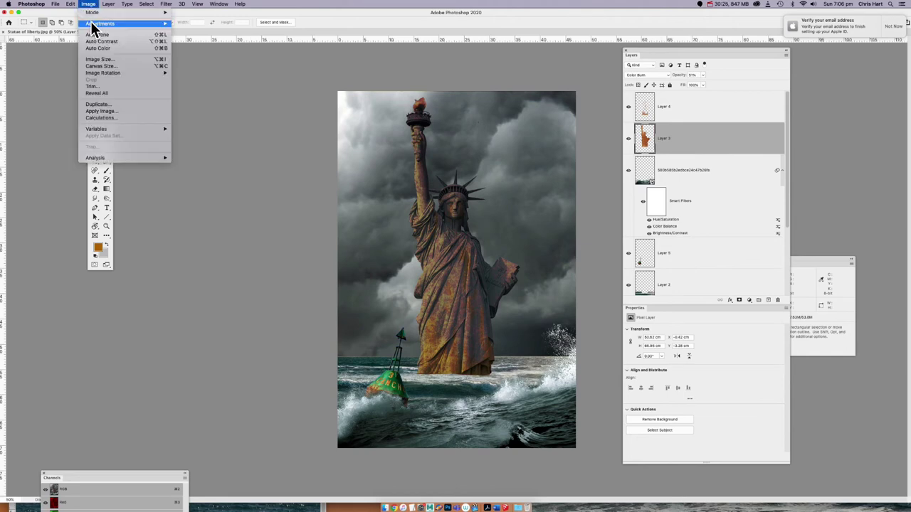
{"action": "mouse_move", "coordinate": [97, 23]}
{"action": "left_click", "coordinate": [208, 62]}
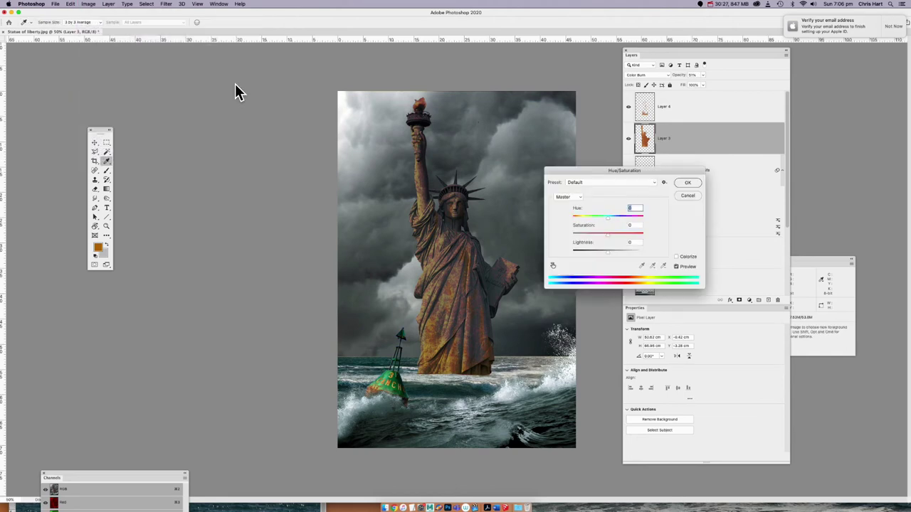
{"action": "left_click_drag", "start_coordinate": [668, 160], "coordinate": [667, 159]}
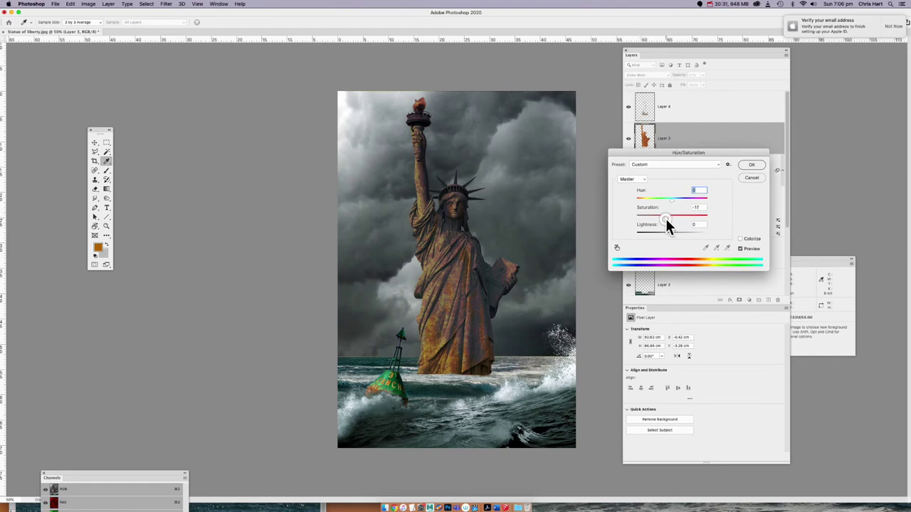
{"action": "left_click_drag", "start_coordinate": [666, 218], "coordinate": [660, 220]}
{"action": "left_click", "coordinate": [751, 164]}
{"action": "key", "text": "m"}
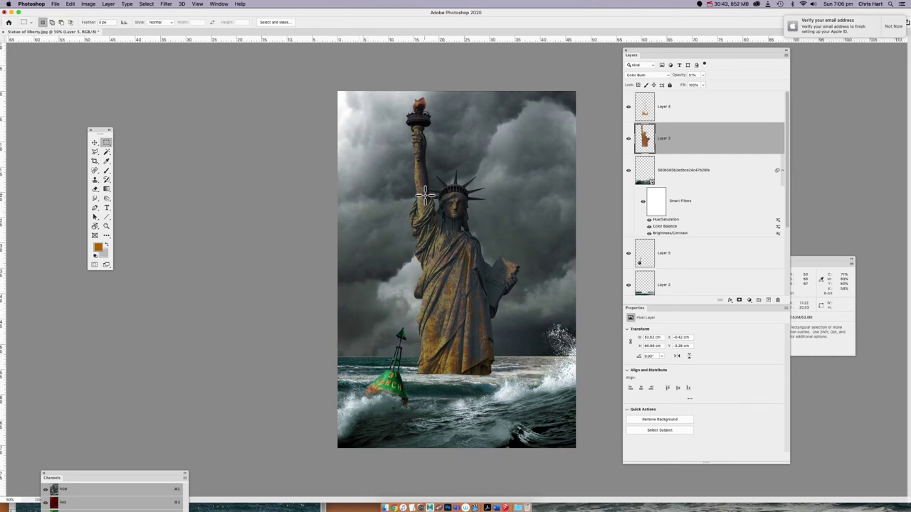
Add a new layer above Layer 4 and load the Red, Green preset in the Gradient Editor for the Gradient tool.
{"action": "left_click", "coordinate": [710, 110]}
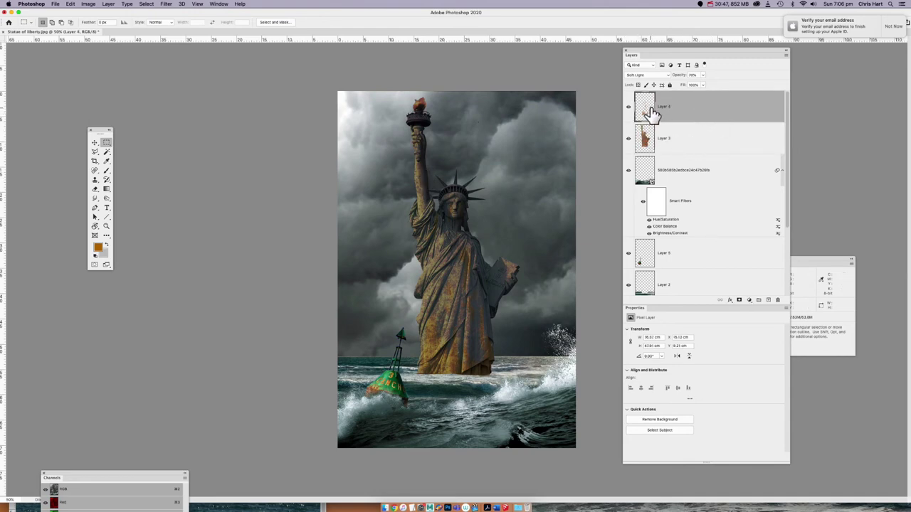
{"action": "left_click", "coordinate": [769, 301]}
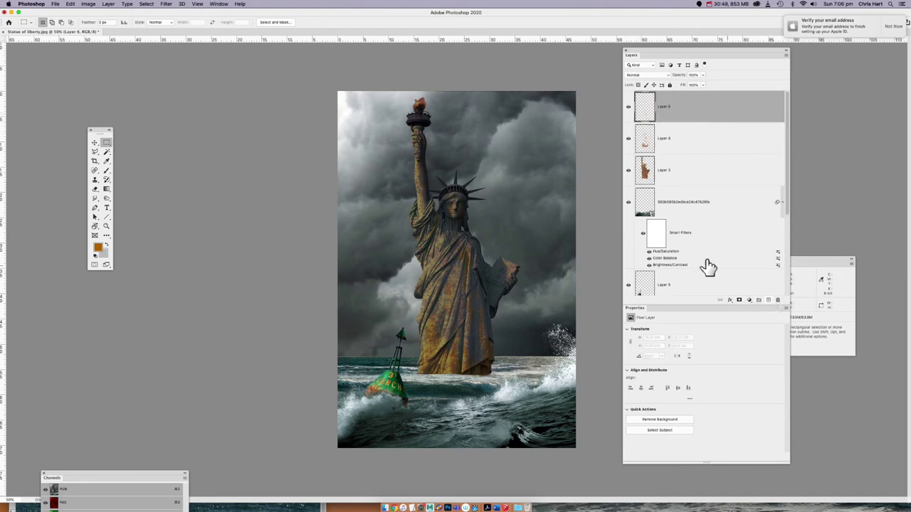
{"action": "left_click", "coordinate": [108, 188]}
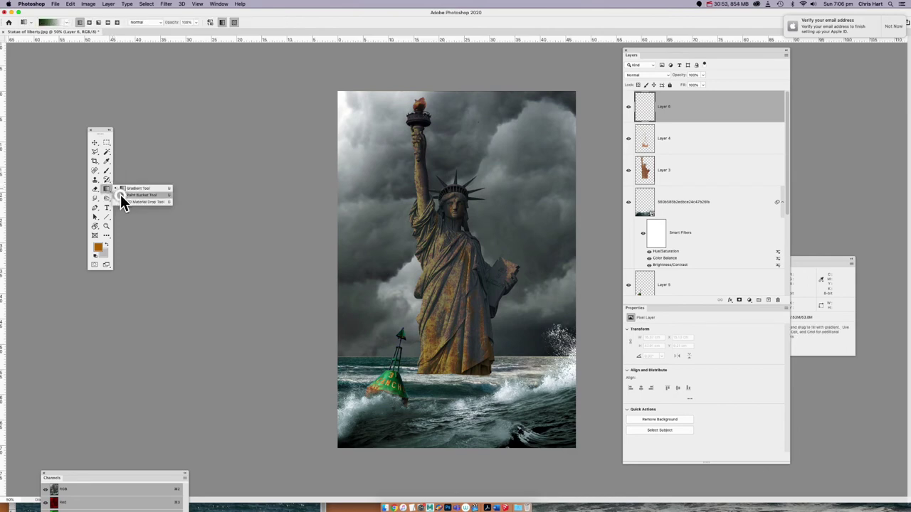
{"action": "left_click", "coordinate": [123, 187]}
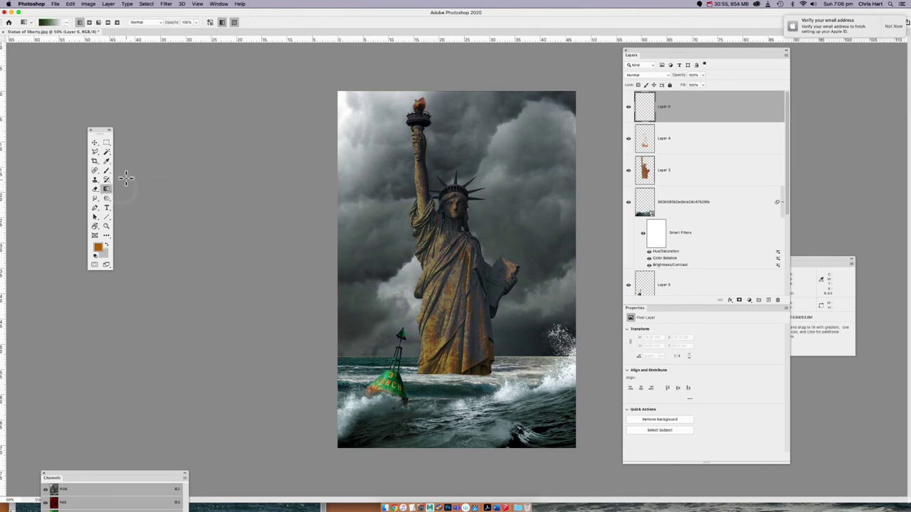
{"action": "left_click", "coordinate": [46, 24]}
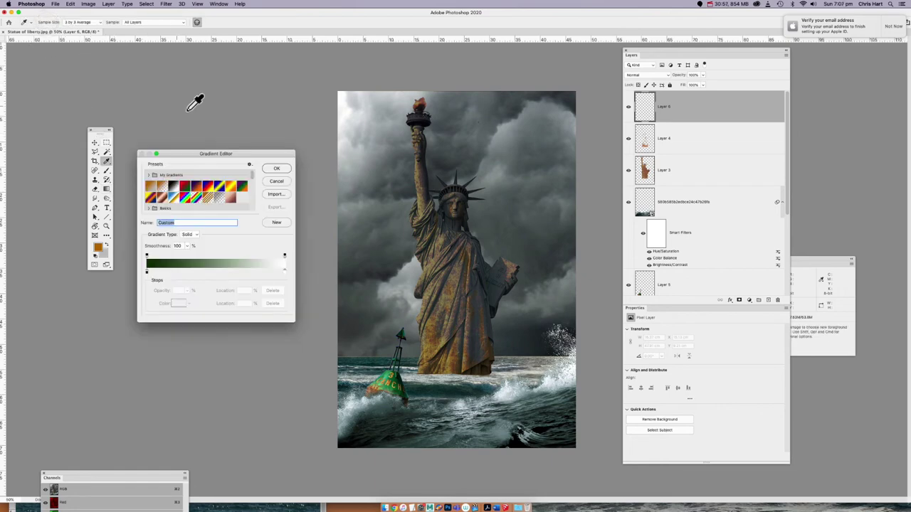
{"action": "left_click_drag", "start_coordinate": [246, 155], "coordinate": [286, 98]}
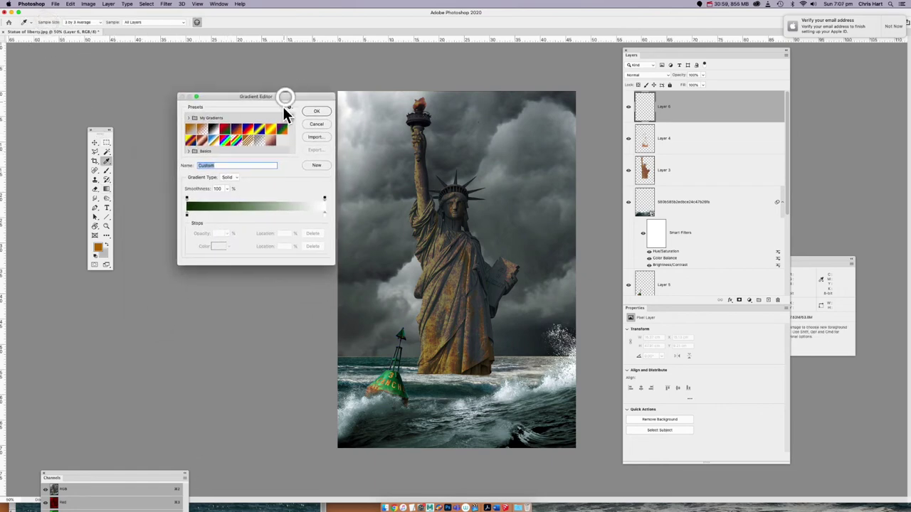
{"action": "left_click", "coordinate": [226, 131]}
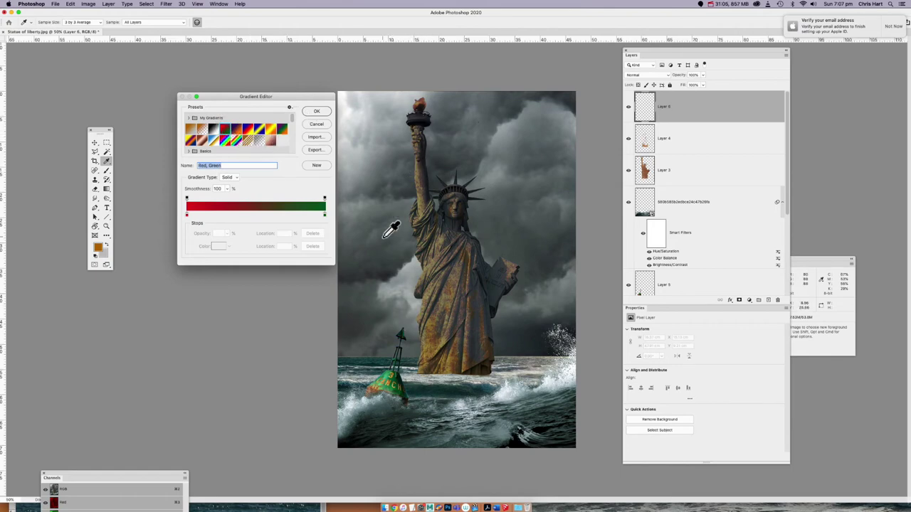
Recolour the gradient's red start stop to a mustard yellow, about #c1aa40.
{"action": "left_click", "coordinate": [187, 215]}
{"action": "left_click", "coordinate": [216, 246]}
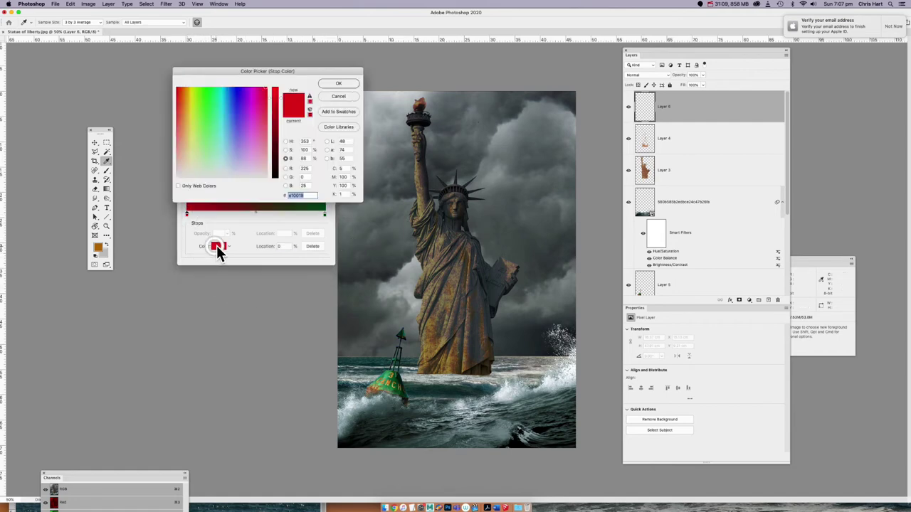
{"action": "left_click_drag", "start_coordinate": [195, 105], "coordinate": [189, 117]}
{"action": "left_click", "coordinate": [274, 109]}
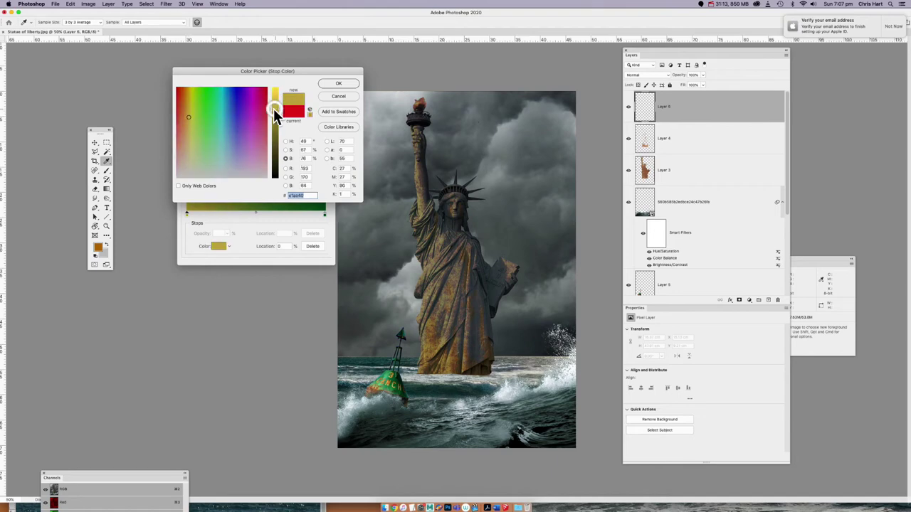
{"action": "left_click", "coordinate": [338, 83]}
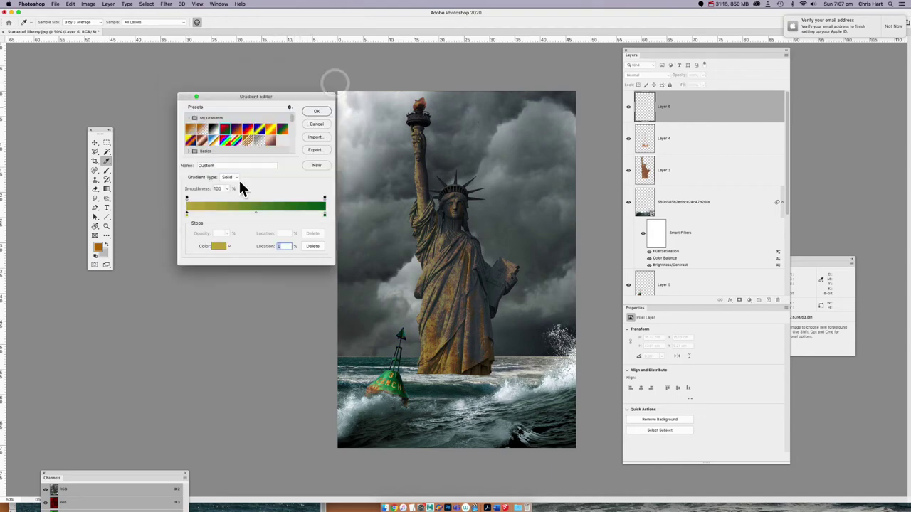
Move the gradient's green stop to 49% and reduce its saturation to 20% for a grey-green.
{"action": "left_click_drag", "start_coordinate": [325, 214], "coordinate": [254, 215]}
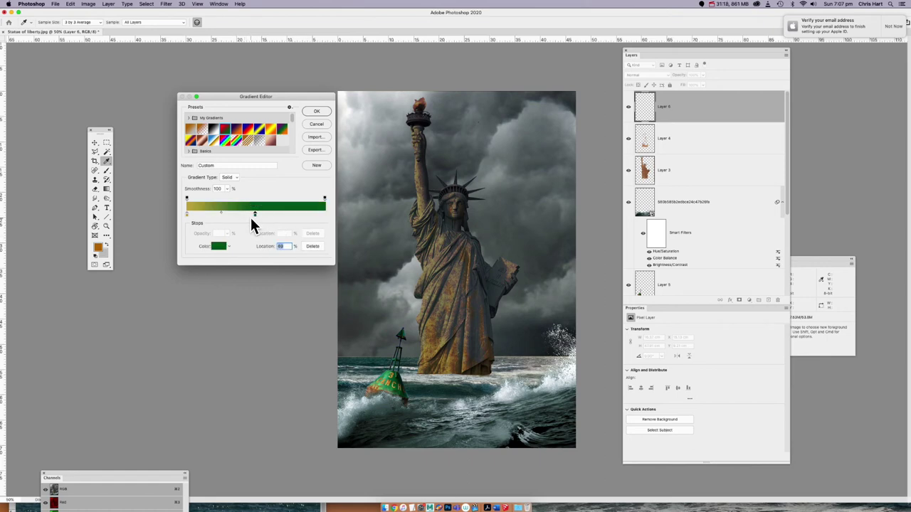
{"action": "left_click", "coordinate": [219, 246]}
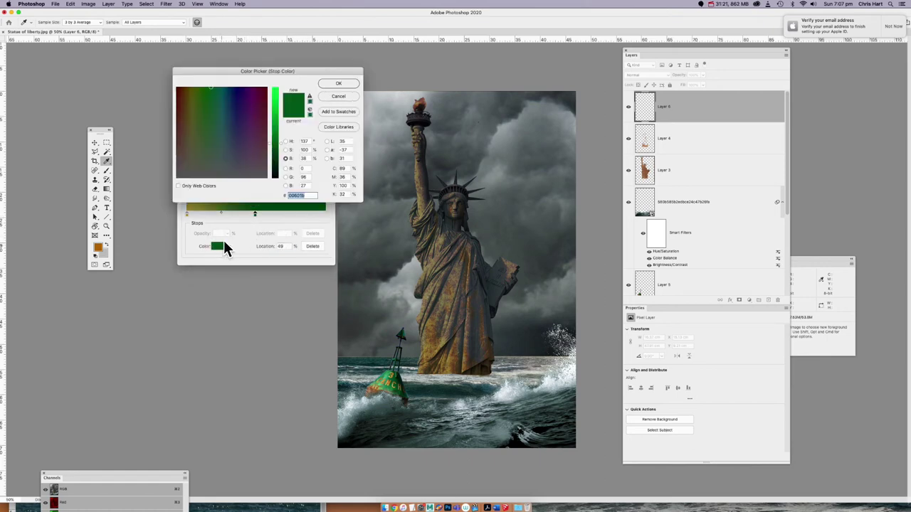
{"action": "left_click", "coordinate": [287, 151]}
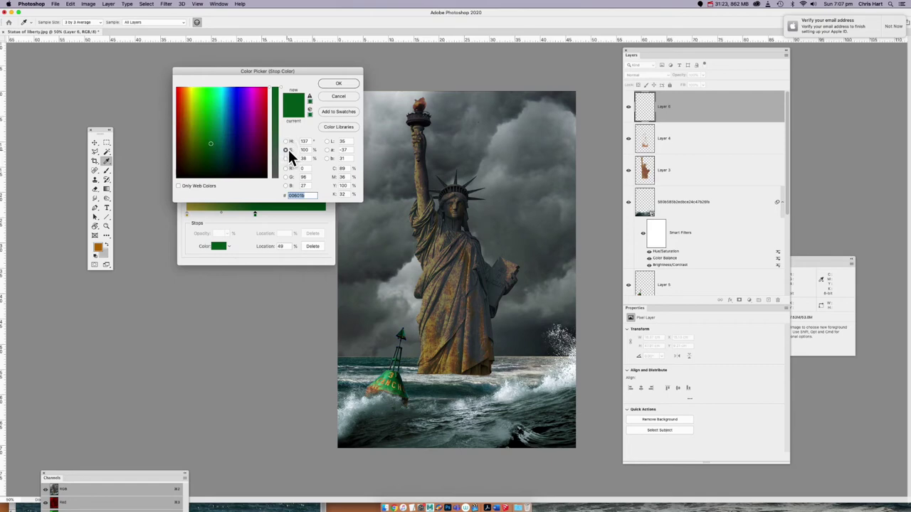
{"action": "left_click_drag", "start_coordinate": [281, 86], "coordinate": [280, 155]}
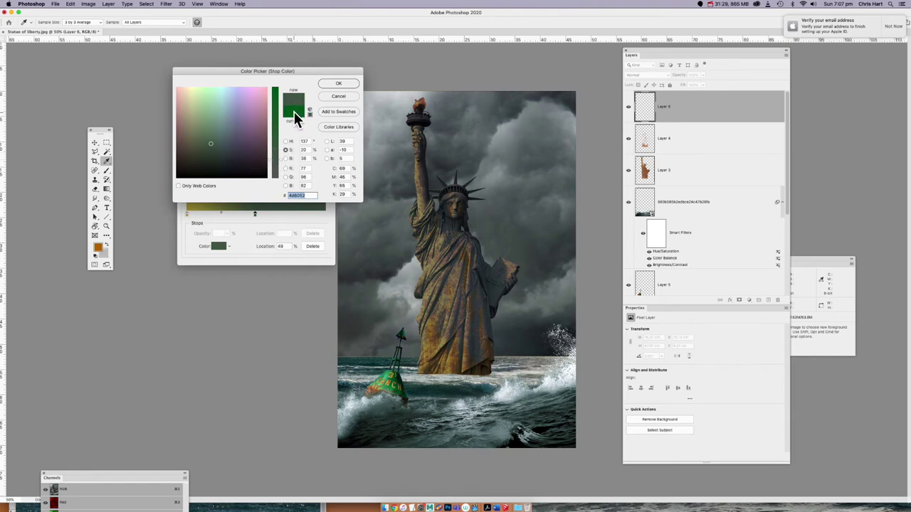
{"action": "left_click", "coordinate": [333, 84]}
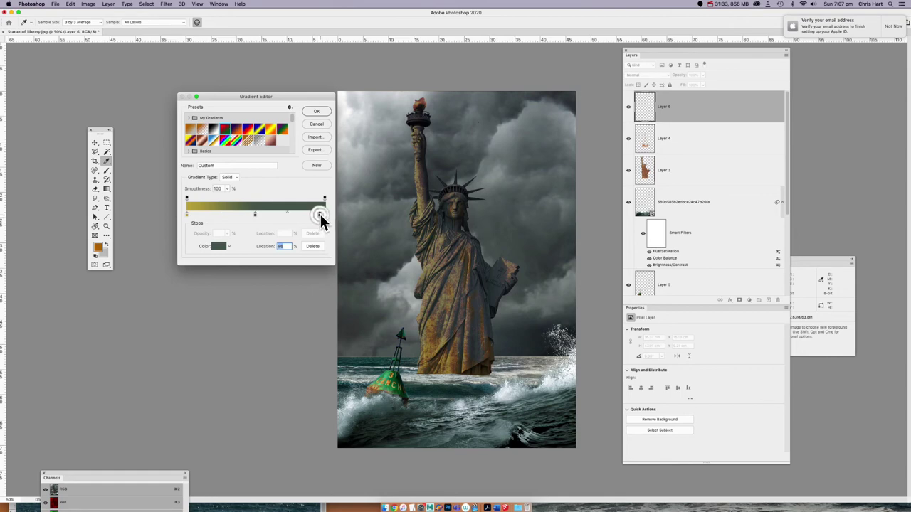
Add a third gradient stop at 96% and colour it a rusty brown.
{"action": "double_click", "coordinate": [322, 215]}
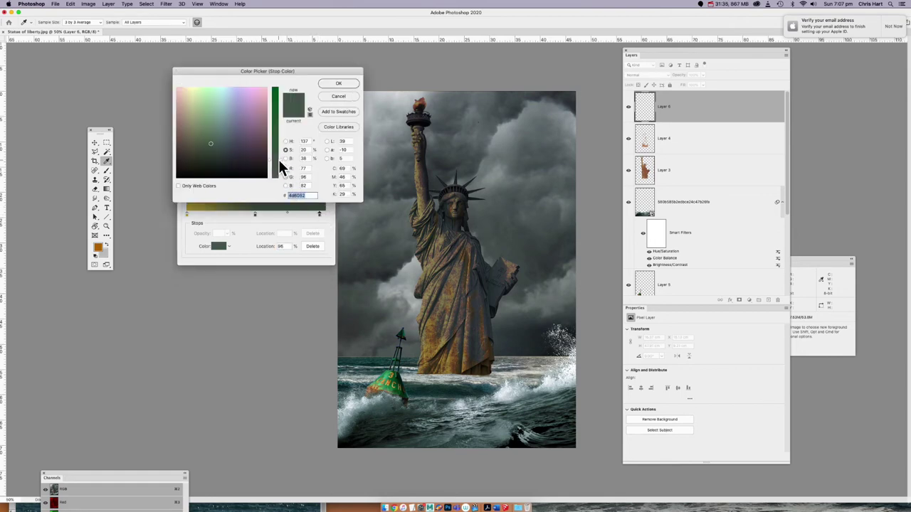
{"action": "left_click_drag", "start_coordinate": [279, 159], "coordinate": [278, 106]}
{"action": "left_click", "coordinate": [185, 120]}
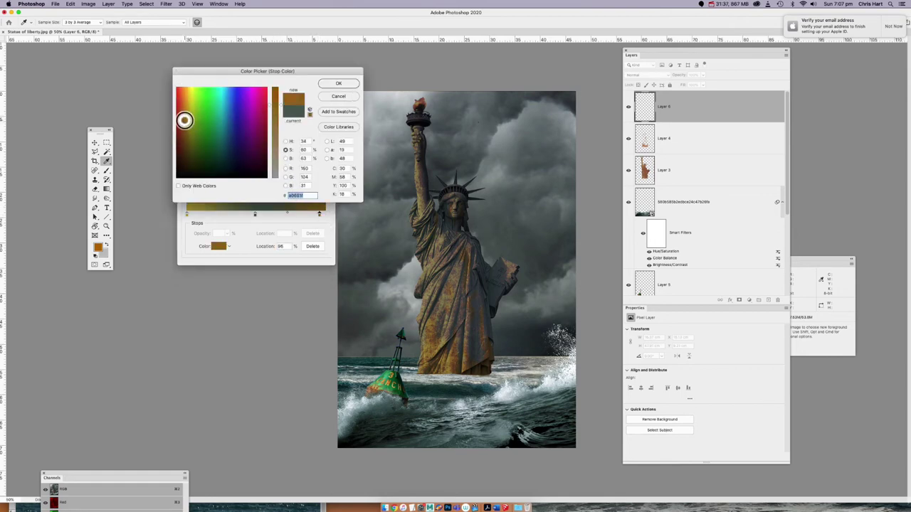
{"action": "left_click_drag", "start_coordinate": [184, 120], "coordinate": [203, 121]}
{"action": "left_click", "coordinate": [327, 84]}
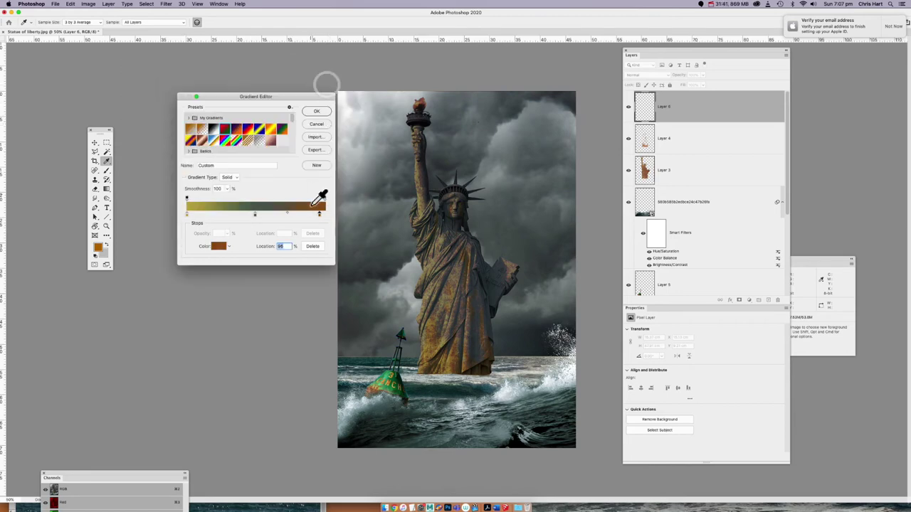
Rearrange the gradient stops so brown sits near the middle and grey-green at the end, and accept the gradient.
{"action": "left_click_drag", "start_coordinate": [320, 215], "coordinate": [325, 215]}
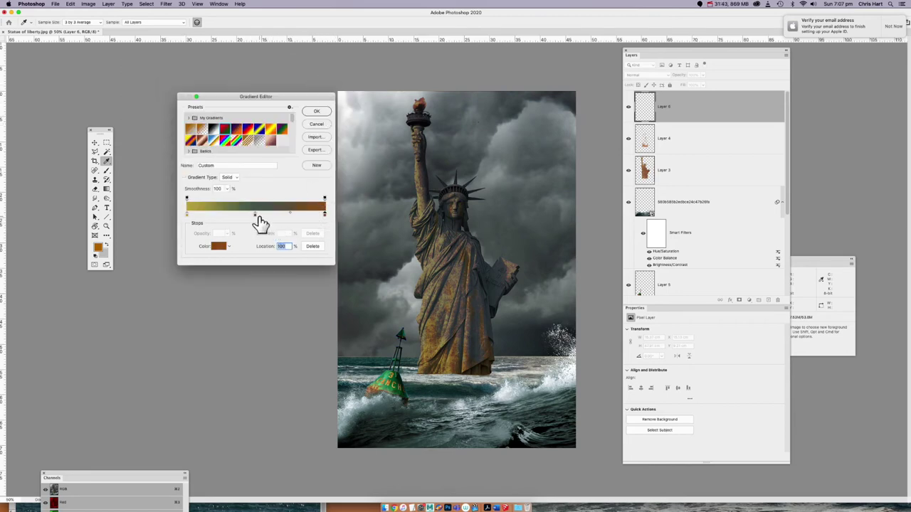
{"action": "left_click_drag", "start_coordinate": [252, 215], "coordinate": [250, 216]}
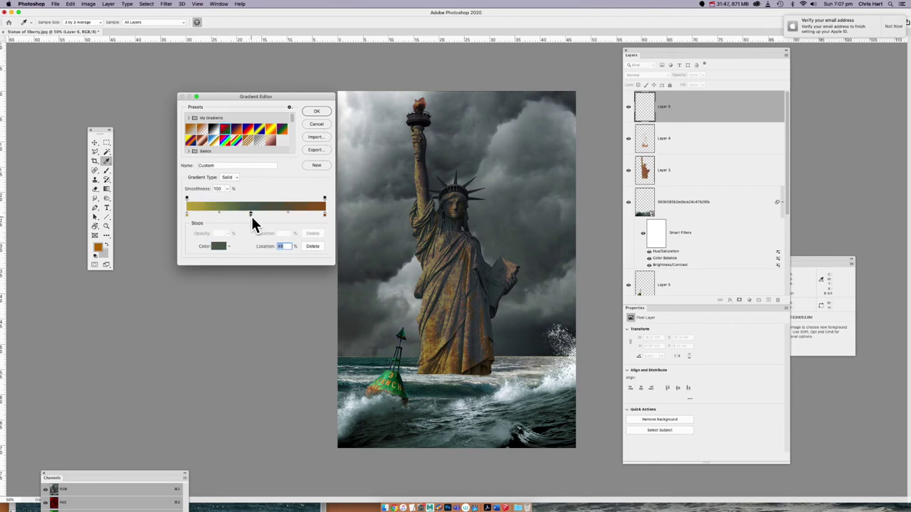
{"action": "left_click_drag", "start_coordinate": [271, 214], "coordinate": [326, 217]}
{"action": "left_click", "coordinate": [325, 215]}
{"action": "left_click", "coordinate": [317, 112]}
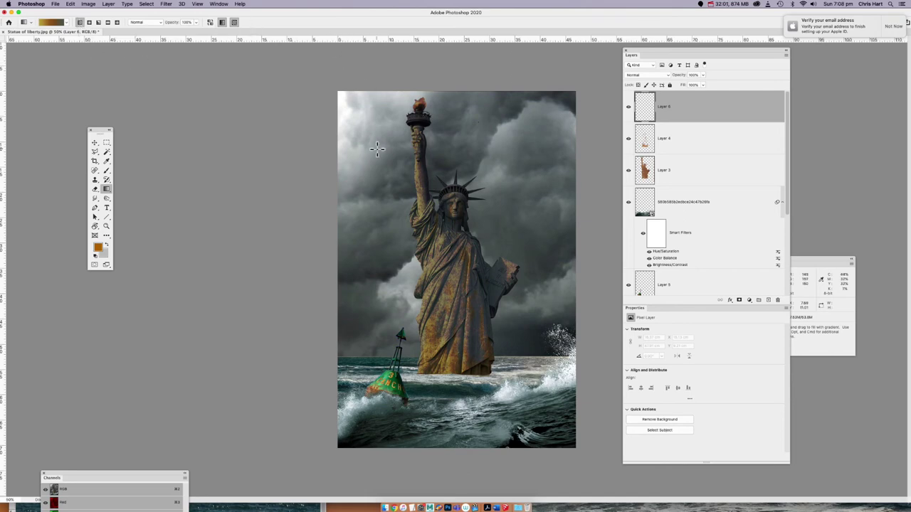
Fill the new layer with a vertical gradient running from yellow at the bottom through brown to grey-green at the top.
{"action": "mouse_move", "coordinate": [369, 146]}
{"action": "left_mouse_down"}
{"action": "mouse_move", "coordinate": [379, 170]}
{"action": "mouse_move", "coordinate": [375, 156]}
{"action": "left_mouse_up"}
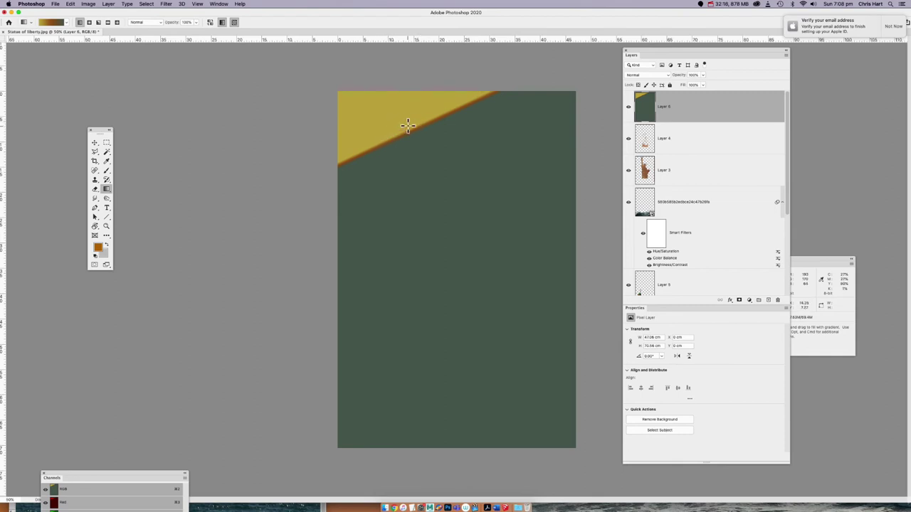
{"action": "left_click_drag", "start_coordinate": [416, 179], "coordinate": [430, 322]}
{"action": "left_click_drag", "start_coordinate": [436, 174], "coordinate": [466, 121]}
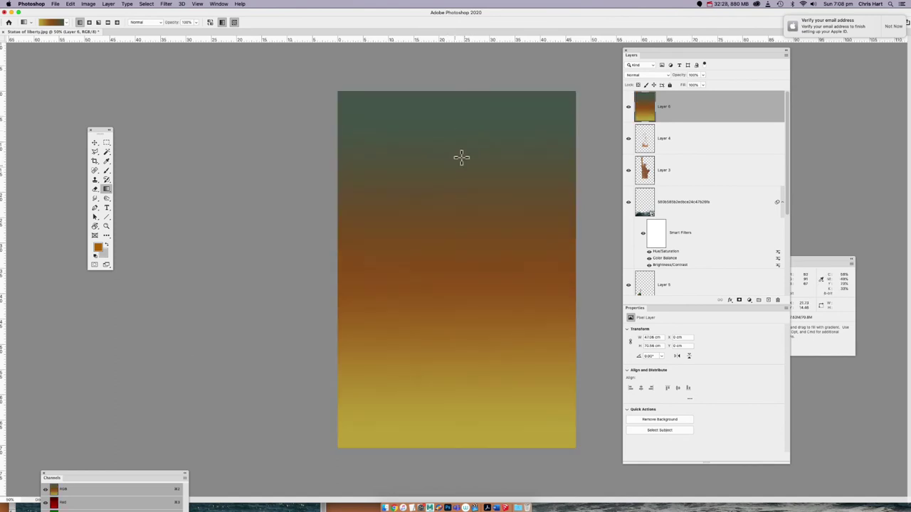
Blend the gradient layer in Soft Light, lower its opacity to about 76%, and compare the image with it hidden and shown.
{"action": "left_click", "coordinate": [662, 73]}
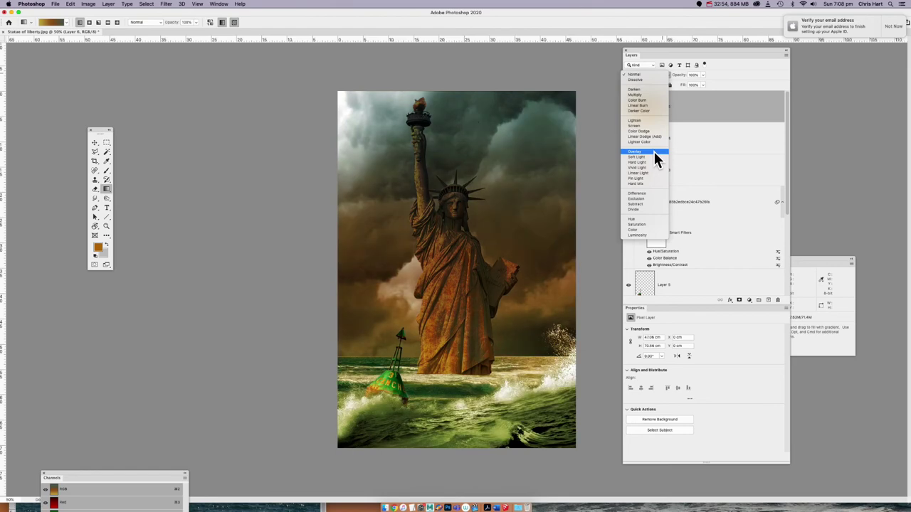
{"action": "left_click", "coordinate": [654, 156]}
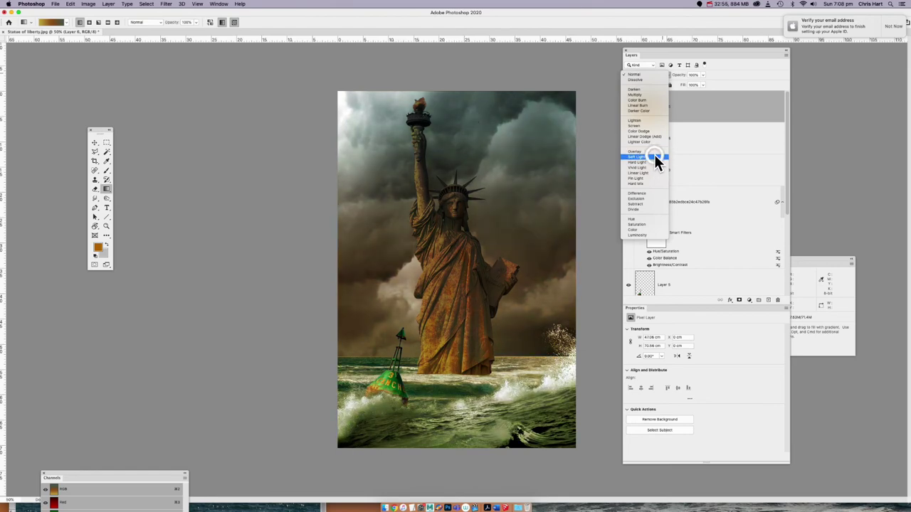
{"action": "left_click", "coordinate": [703, 74]}
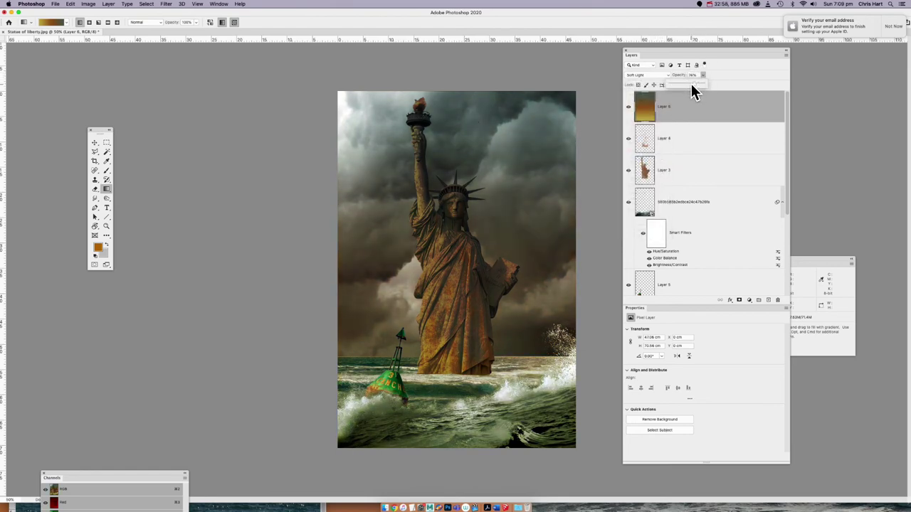
{"action": "left_click", "coordinate": [628, 107]}
{"action": "left_click", "coordinate": [628, 107]}
Add another layer on top and edit the gradient, replacing the brown stop with grey-green at about one third and keeping grey-green at 100%.
{"action": "left_click", "coordinate": [769, 301]}
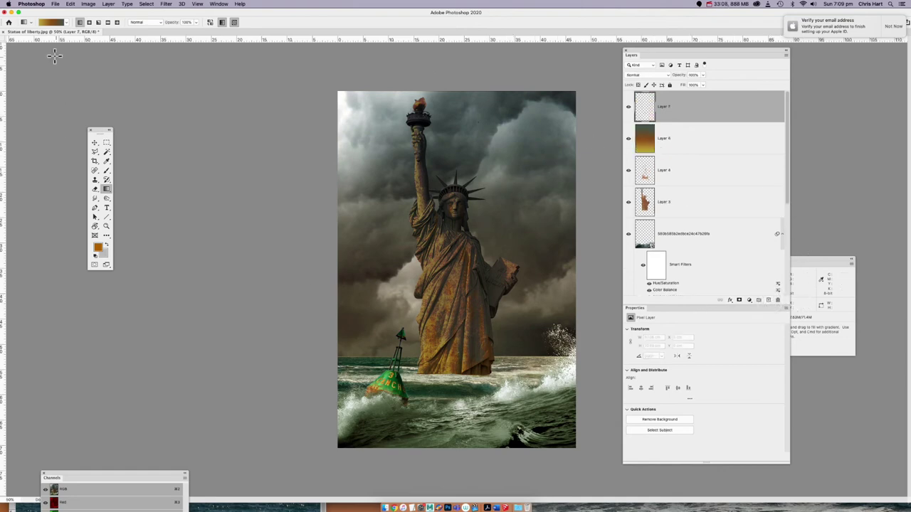
{"action": "left_click", "coordinate": [52, 22]}
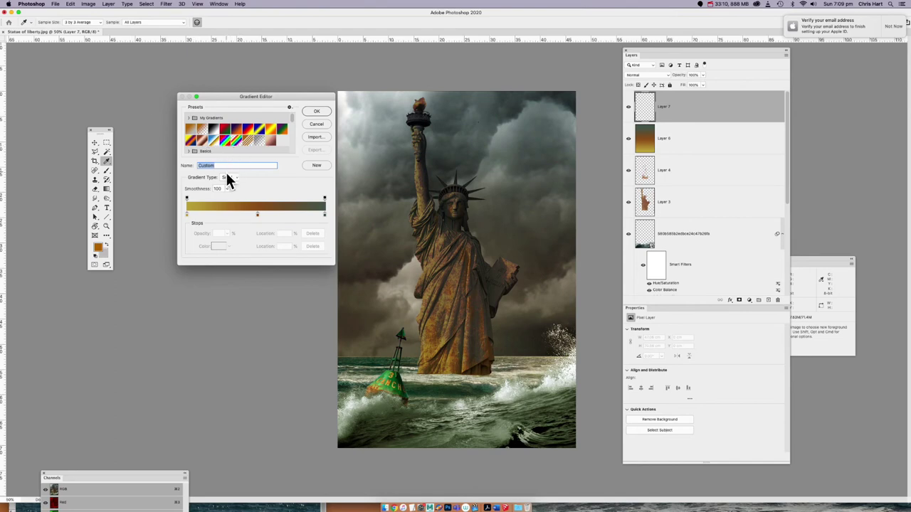
{"action": "left_click_drag", "start_coordinate": [258, 216], "coordinate": [257, 237]}
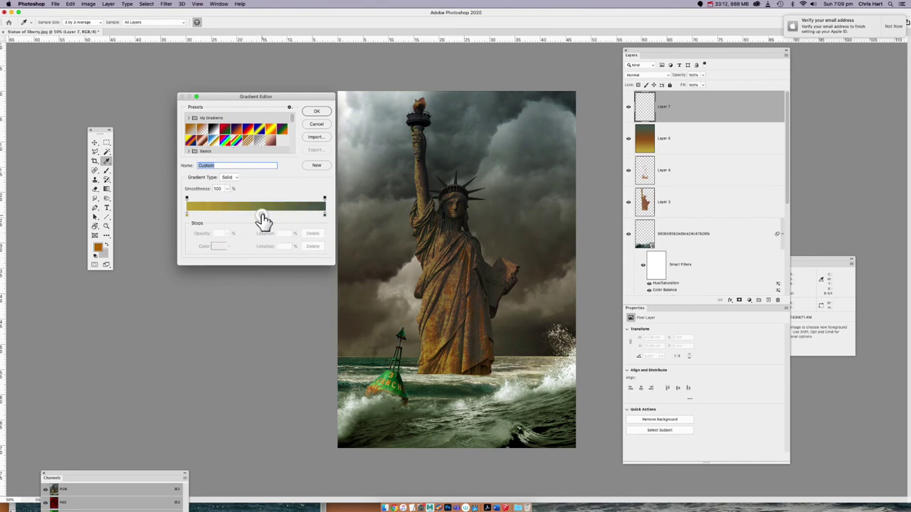
{"action": "left_click", "coordinate": [261, 215]}
{"action": "left_click", "coordinate": [325, 215]}
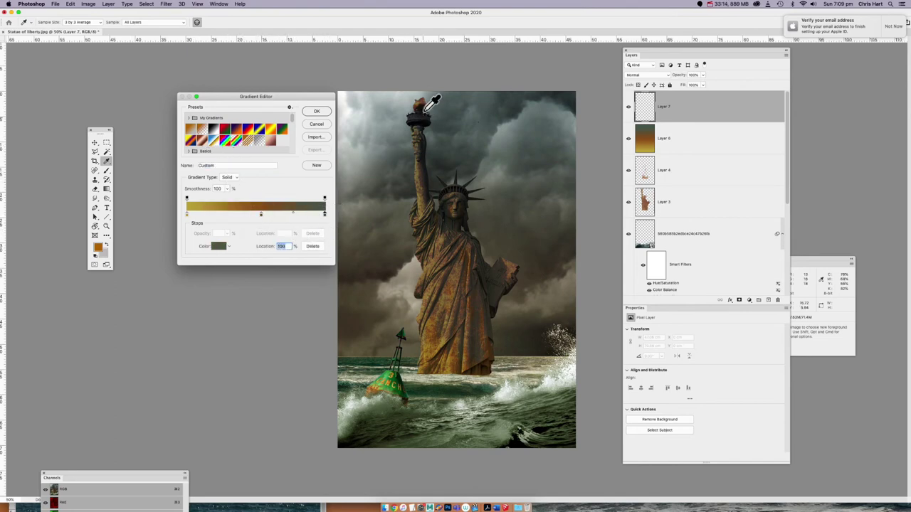
{"action": "left_click", "coordinate": [367, 163]}
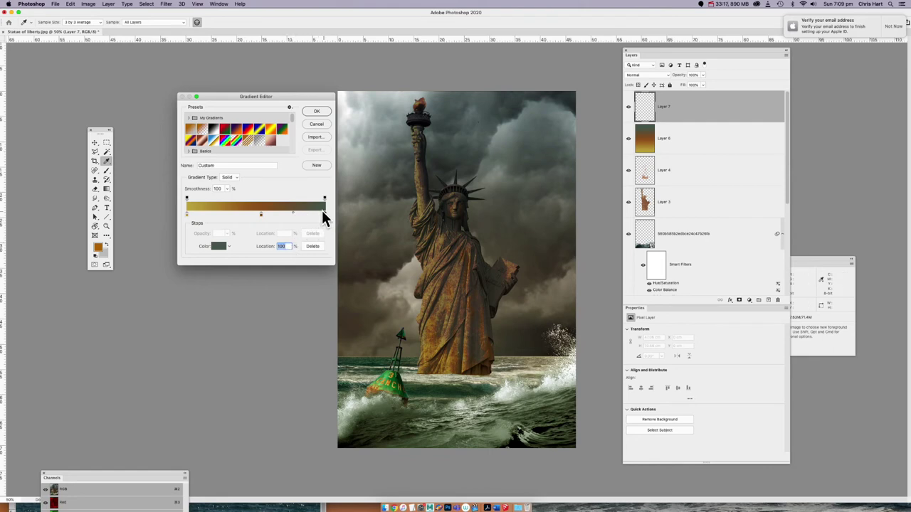
{"action": "left_click_drag", "start_coordinate": [259, 214], "coordinate": [252, 213]}
{"action": "left_click_drag", "start_coordinate": [325, 213], "coordinate": [252, 228]}
{"action": "left_click", "coordinate": [277, 216]}
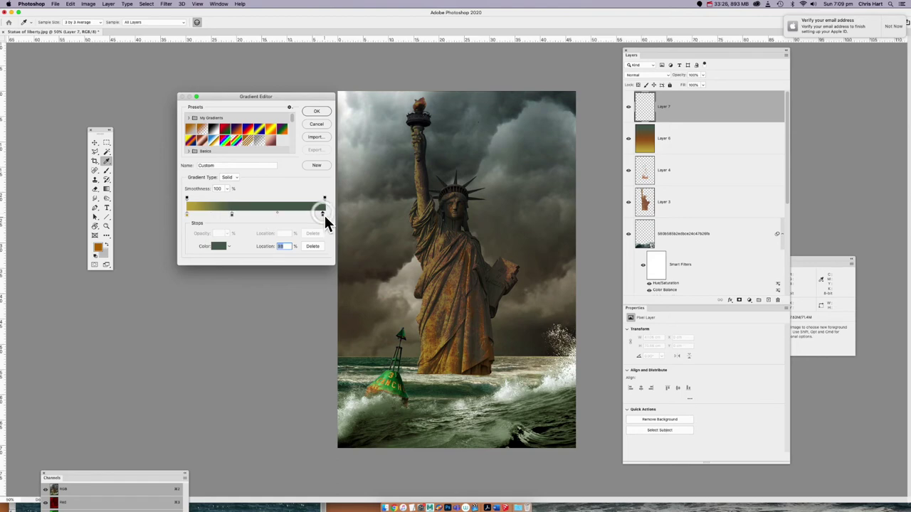
{"action": "left_click", "coordinate": [324, 214]}
Recolour the gradient's 100% stop near-black and remove the yellow stop and the middle grey-green stop.
{"action": "left_click", "coordinate": [218, 246]}
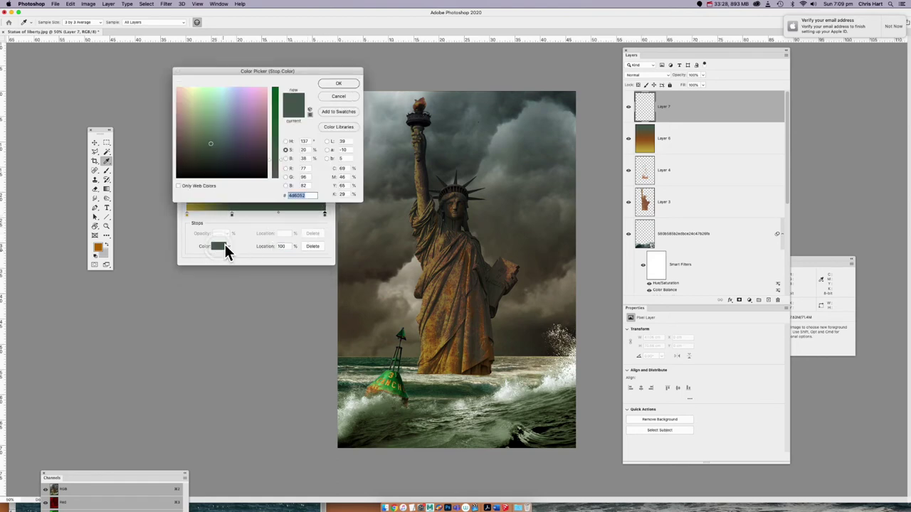
{"action": "left_click_drag", "start_coordinate": [212, 149], "coordinate": [205, 175]}
{"action": "left_click", "coordinate": [332, 83]}
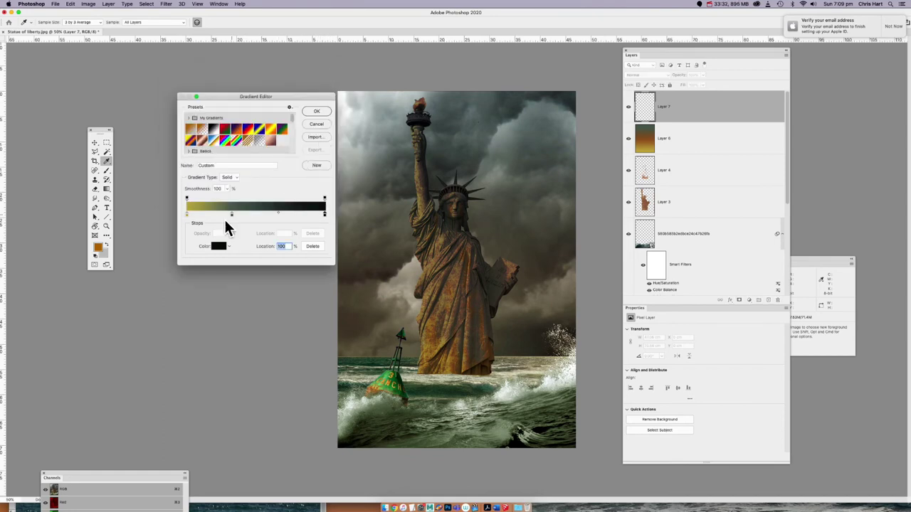
{"action": "left_click_drag", "start_coordinate": [187, 214], "coordinate": [175, 234]}
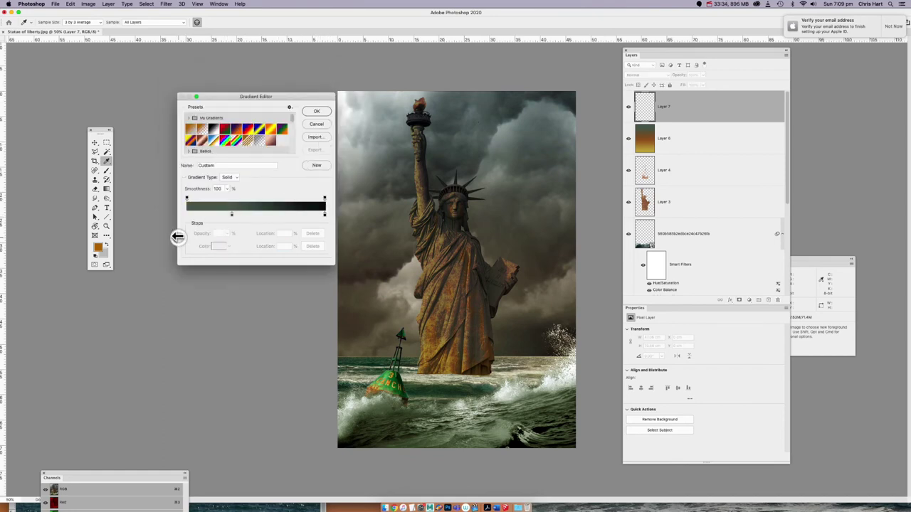
{"action": "left_click", "coordinate": [231, 214]}
{"action": "left_click_drag", "start_coordinate": [229, 214], "coordinate": [175, 204]}
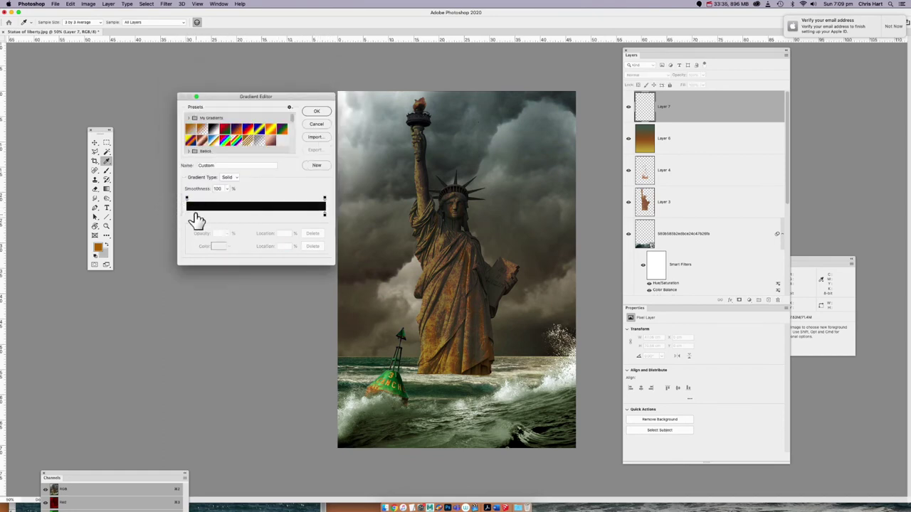
Add a lighter grey-green stop at 0%, accept the gradient, and fill the new layer vertically from grey-green at the bottom to near-black at the top.
{"action": "left_click", "coordinate": [188, 213]}
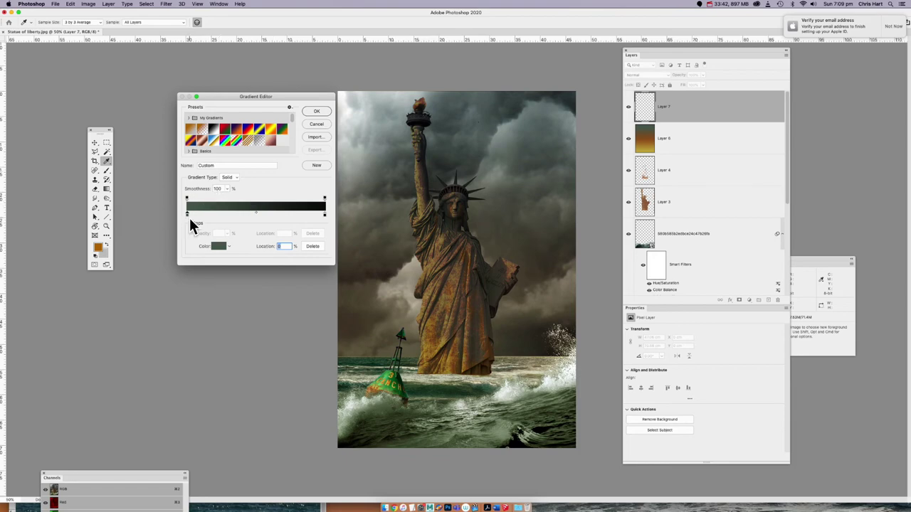
{"action": "left_click", "coordinate": [213, 247]}
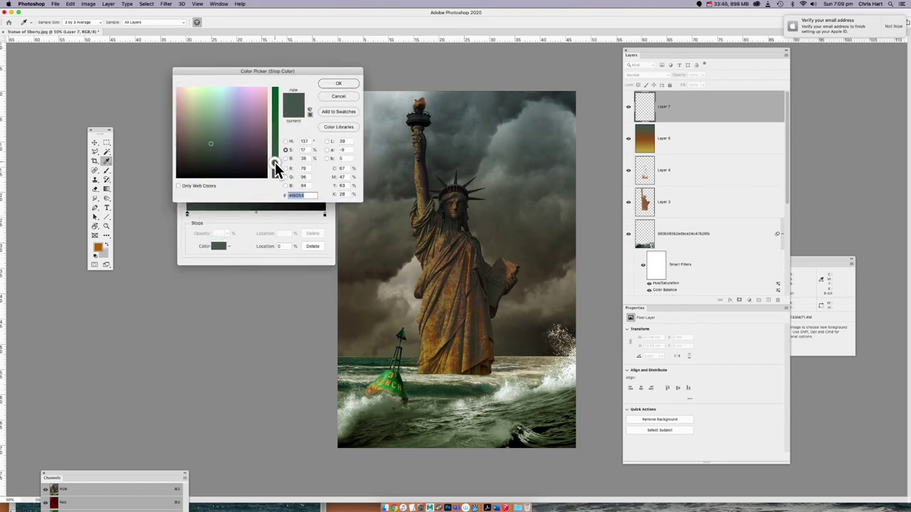
{"action": "left_click", "coordinate": [210, 134]}
{"action": "left_click", "coordinate": [338, 83]}
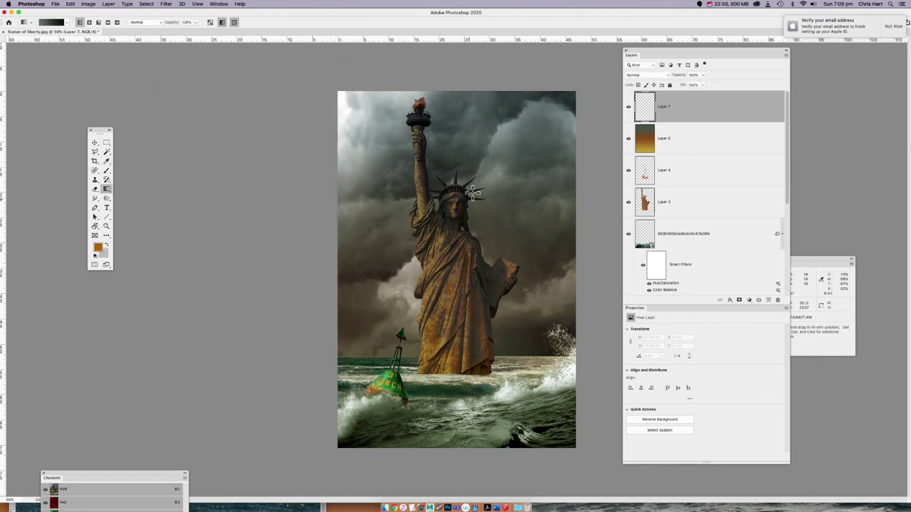
{"action": "left_click_drag", "start_coordinate": [455, 152], "coordinate": [450, 119]}
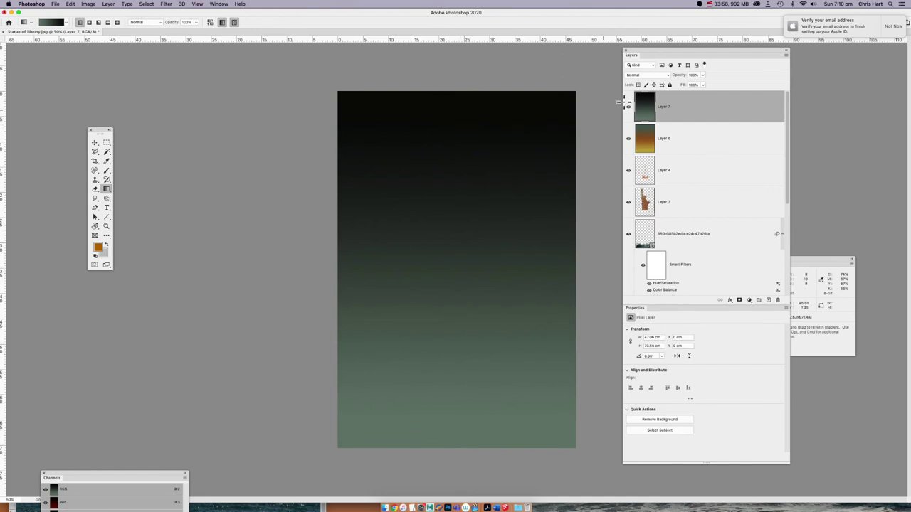
Blend the dark gradient layer in Multiply, lower its opacity to about 39%, and compare the image with it hidden and shown.
{"action": "left_click", "coordinate": [663, 75]}
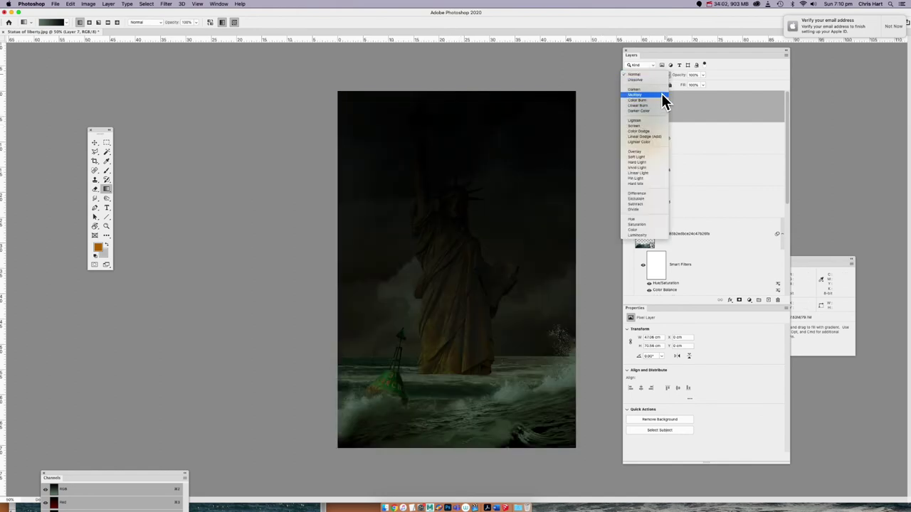
{"action": "left_click", "coordinate": [661, 95]}
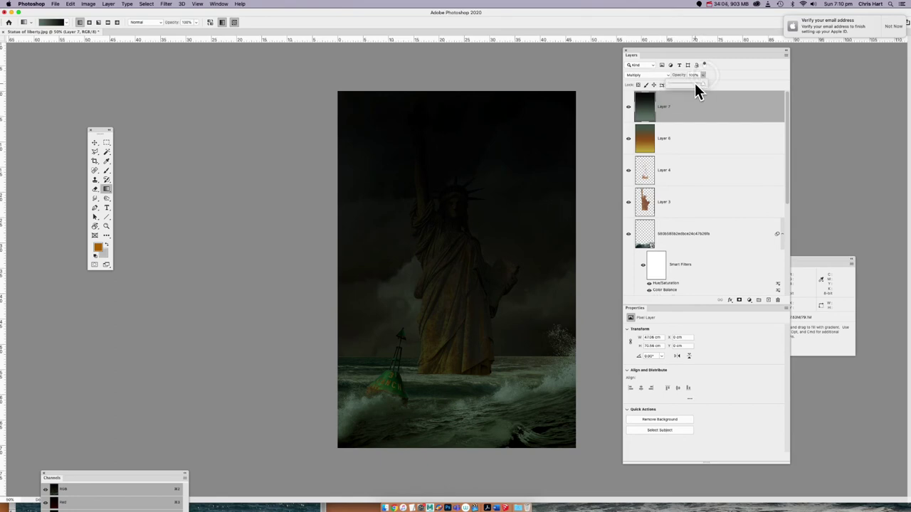
{"action": "left_click_drag", "start_coordinate": [695, 86], "coordinate": [683, 83]}
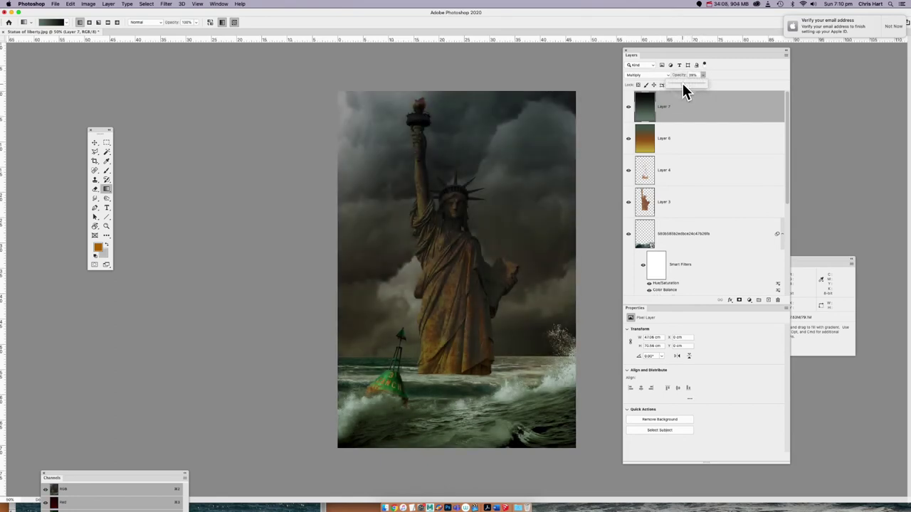
{"action": "left_click", "coordinate": [654, 74]}
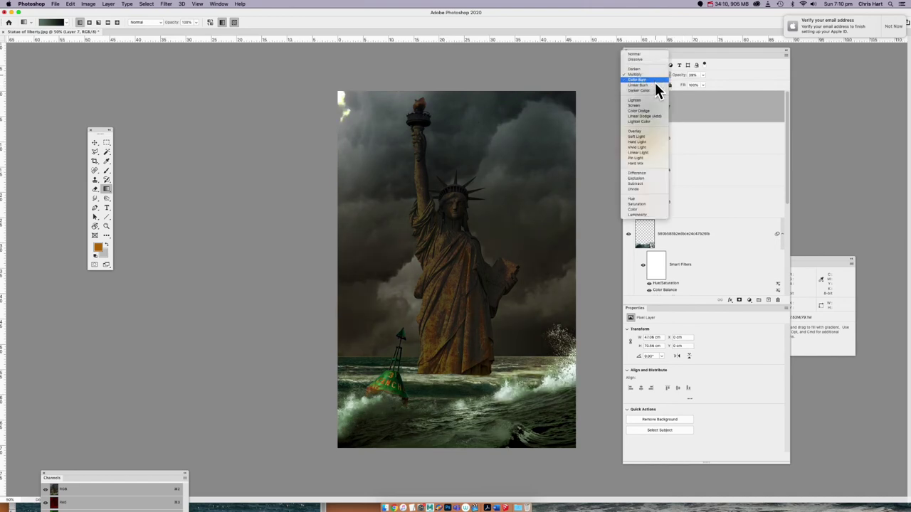
{"action": "left_click", "coordinate": [629, 106]}
{"action": "left_click", "coordinate": [629, 107]}
{"action": "left_click", "coordinate": [629, 107]}
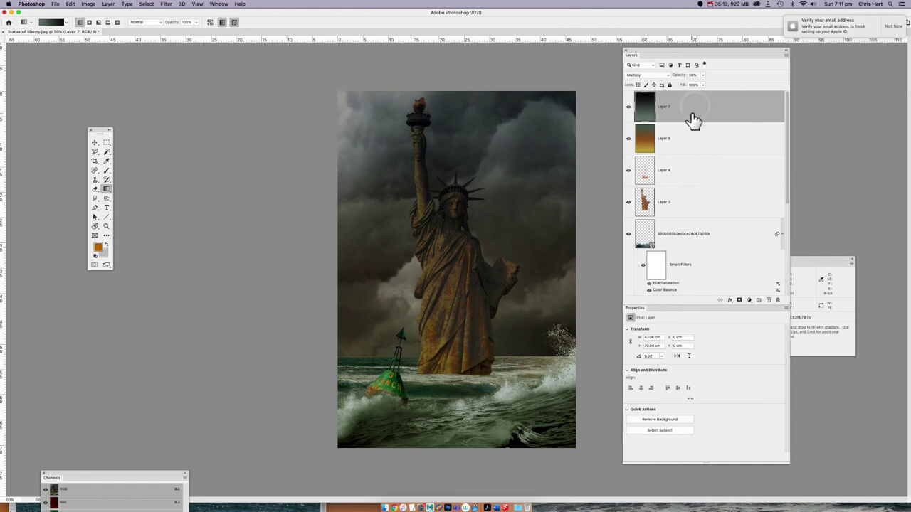
Select all layers down to the Background, stamp them into a new merged layer on top, and duplicate that merged layer.
{"action": "scroll", "coordinate": [694, 121], "scroll_direction": "down", "scroll_amount": 5}
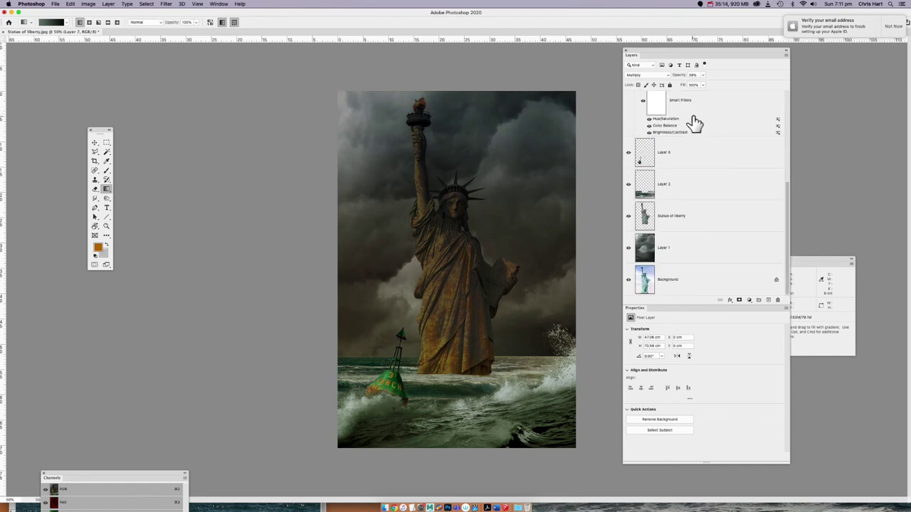
{"action": "left_click", "coordinate": [733, 285], "text": "shift"}
{"action": "scroll", "coordinate": [732, 283], "scroll_direction": "up", "scroll_amount": 5}
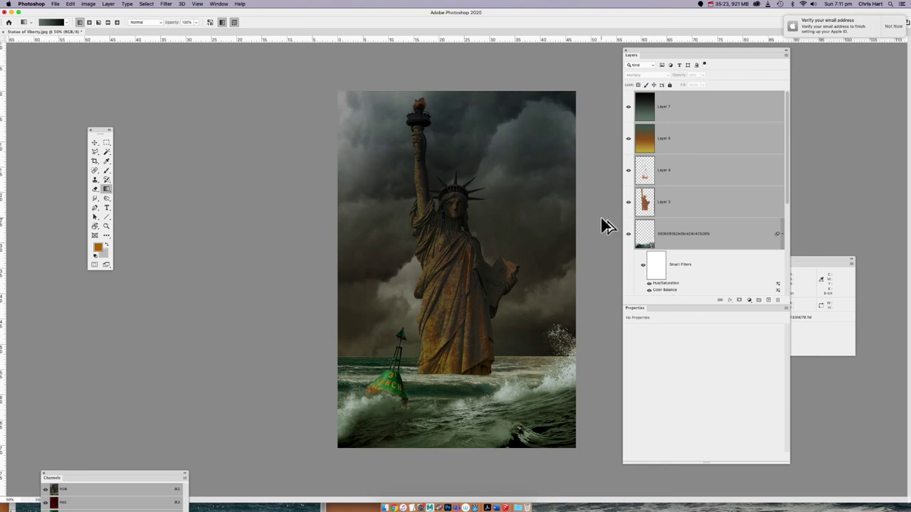
{"action": "key", "text": "super+alt+shift+e"}
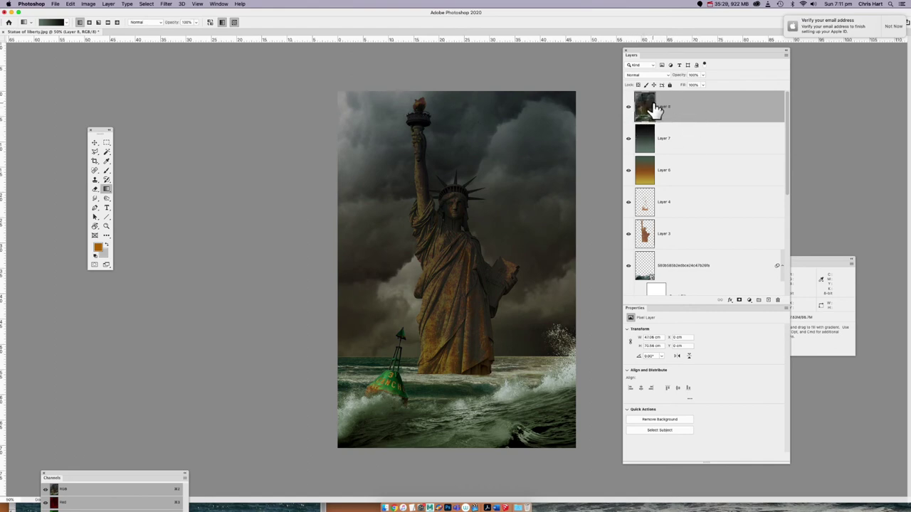
{"action": "left_click_drag", "start_coordinate": [679, 107], "coordinate": [766, 300]}
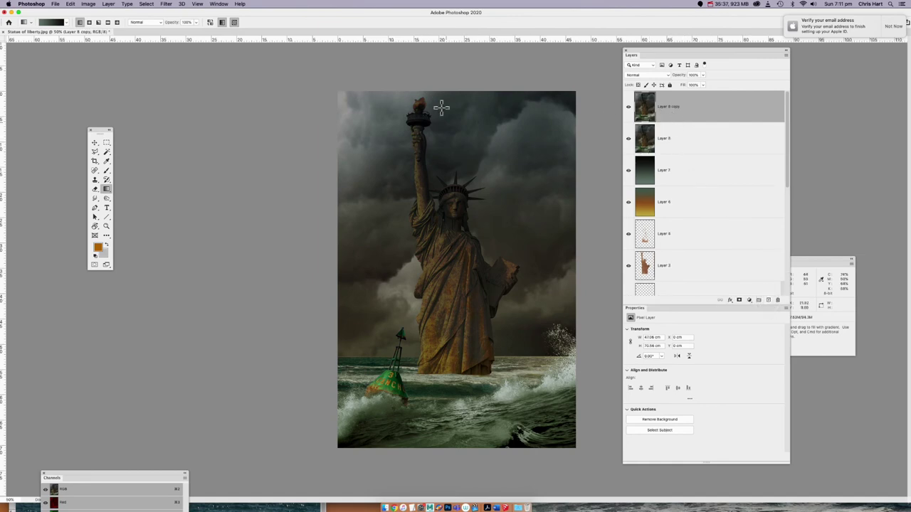
Try Brush strokes on the sky beside the statue, undo them, and set the brush's blending mode to Color Dodge.
{"action": "left_click", "coordinate": [105, 171]}
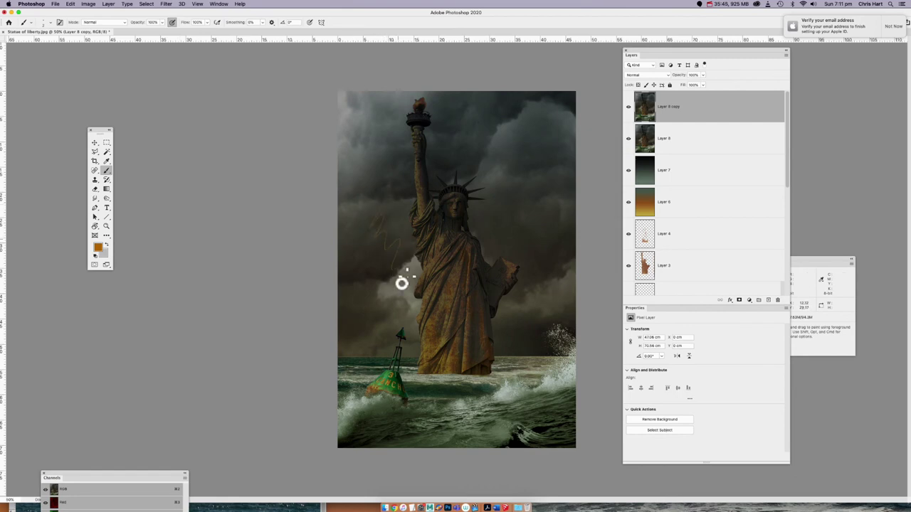
{"action": "key", "text": "super+z"}
{"action": "mouse_move", "coordinate": [354, 245]}
{"action": "left_mouse_down"}
{"action": "mouse_move", "coordinate": [390, 190]}
{"action": "mouse_move", "coordinate": [378, 224]}
{"action": "mouse_move", "coordinate": [381, 272]}
{"action": "mouse_move", "coordinate": [343, 333]}
{"action": "left_mouse_up"}
{"action": "key", "text": "super+z"}
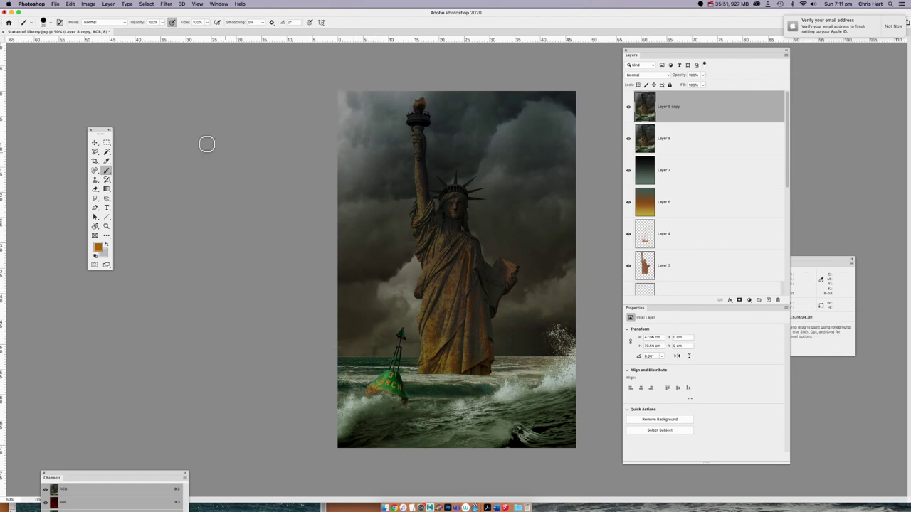
{"action": "left_click", "coordinate": [100, 22]}
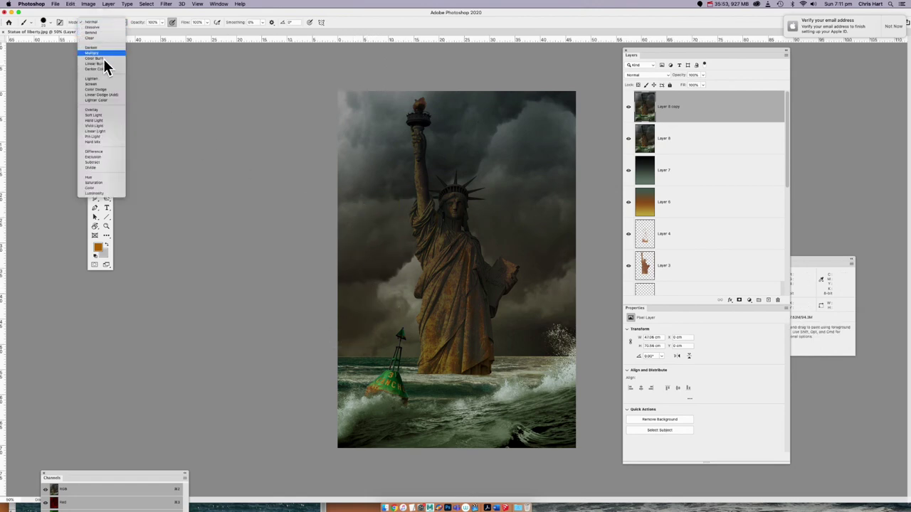
{"action": "left_click", "coordinate": [111, 90]}
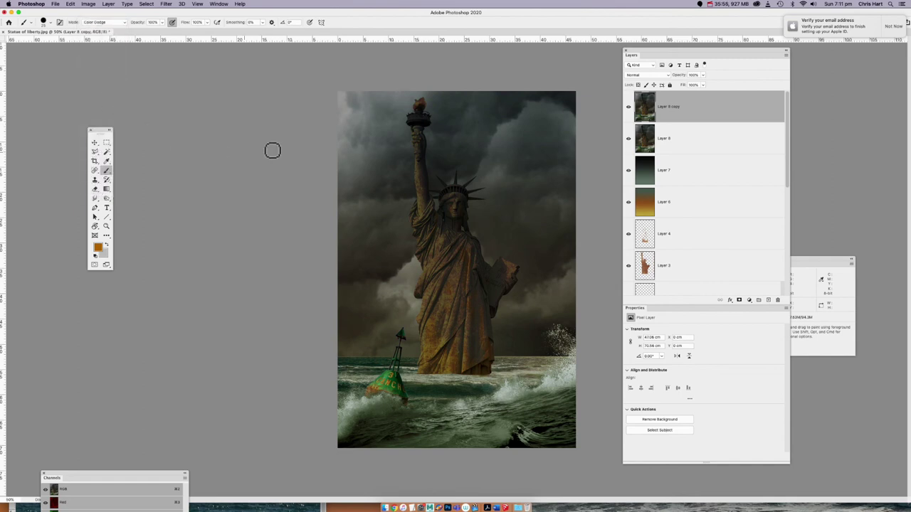
Enlarge the brush to about 500 px with 0% hardness.
{"action": "mouse_move", "coordinate": [377, 206]}
{"action": "left_mouse_down"}
{"action": "mouse_move", "coordinate": [430, 214]}
{"action": "mouse_move", "coordinate": [430, 260]}
{"action": "mouse_move", "coordinate": [446, 128]}
{"action": "left_mouse_up"}
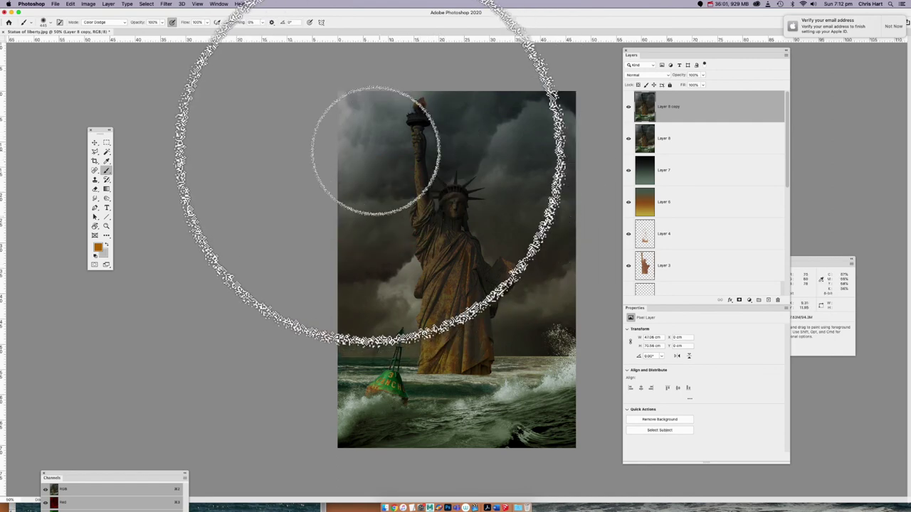
{"action": "left_click", "coordinate": [44, 22]}
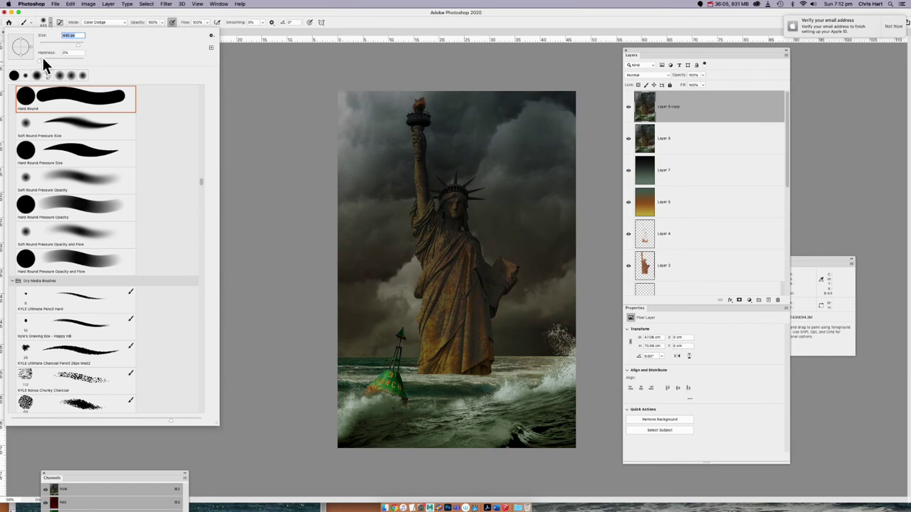
{"action": "key", "text": "Return"}
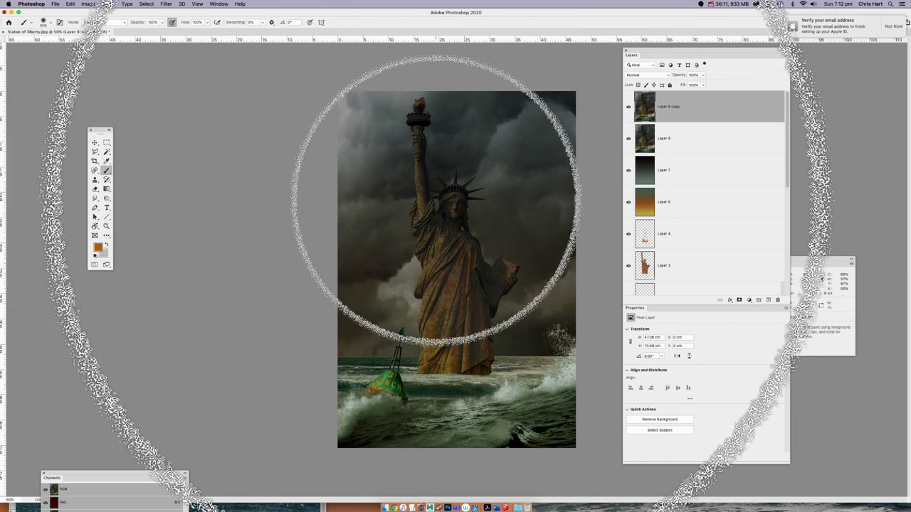
{"action": "left_click", "coordinate": [436, 199]}
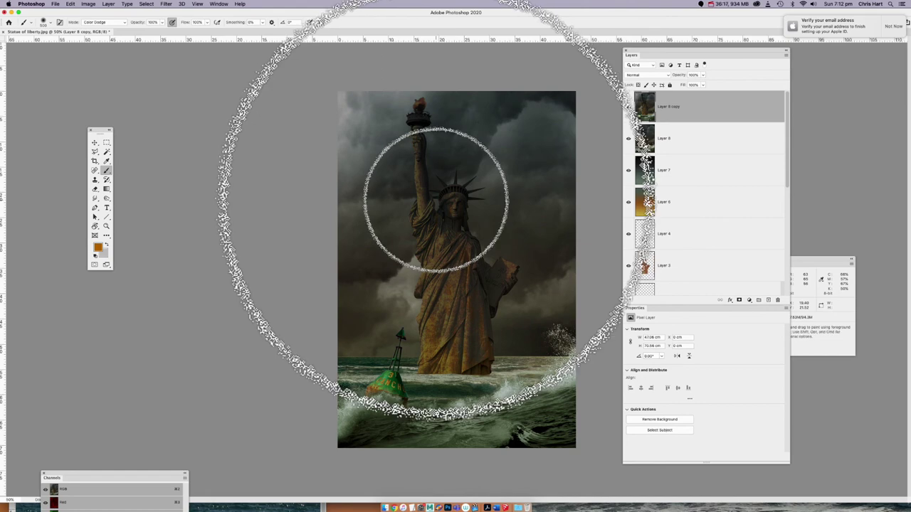
Paint an orange Color Dodge glow around the statue's torch with repeated soft brush dabs.
{"action": "mouse_move", "coordinate": [436, 199]}
{"action": "left_mouse_down"}
{"action": "mouse_move", "coordinate": [486, 94]}
{"action": "mouse_move", "coordinate": [421, 103]}
{"action": "left_mouse_up"}
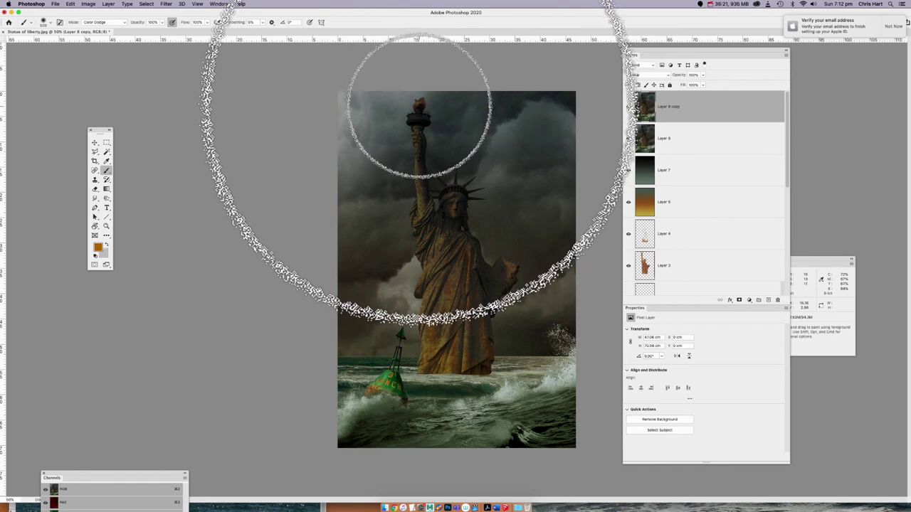
{"action": "left_click", "coordinate": [419, 106]}
{"action": "left_click", "coordinate": [419, 106]}
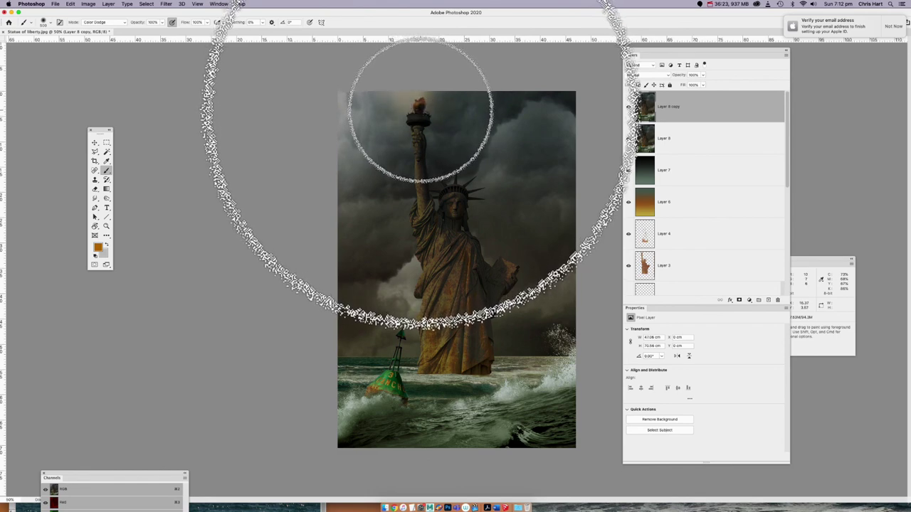
{"action": "left_click_drag", "start_coordinate": [419, 109], "coordinate": [423, 116]}
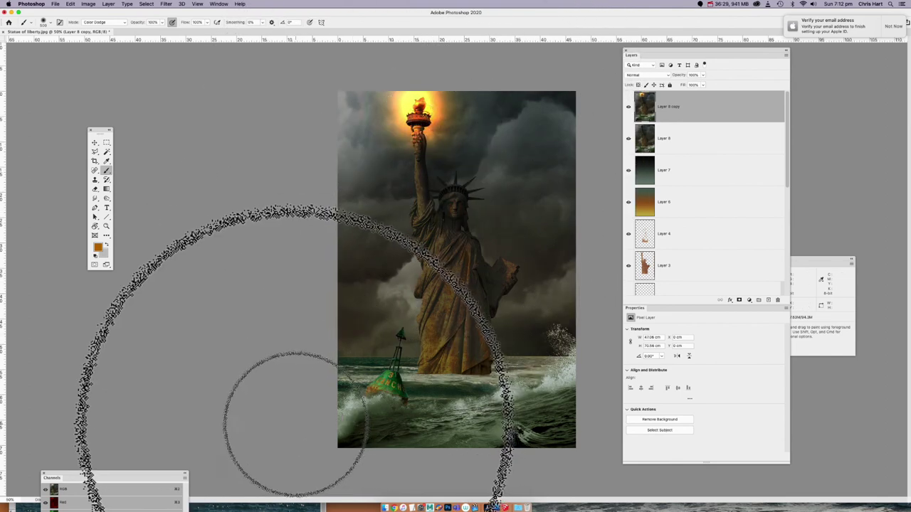
Change the foreground colour to pale yellow (#fffca6) and return to the Brush tool.
{"action": "left_click", "coordinate": [97, 247]}
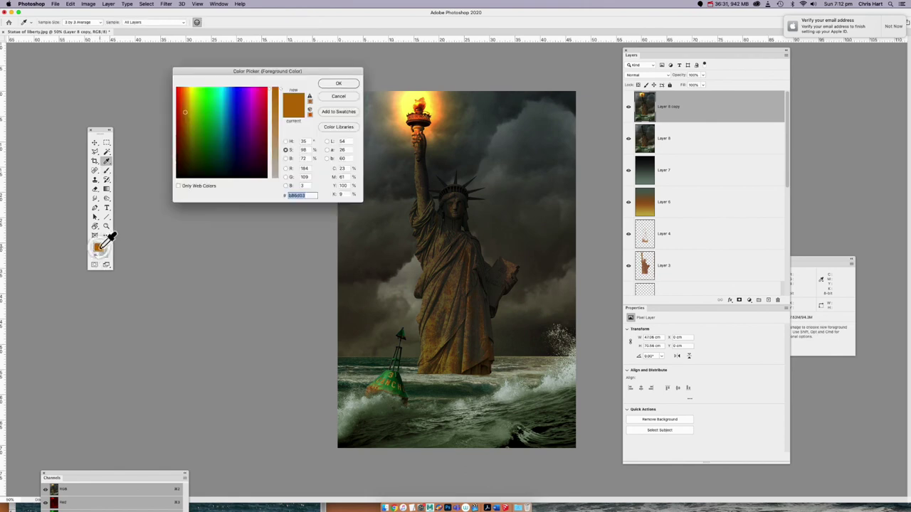
{"action": "left_click", "coordinate": [190, 87]}
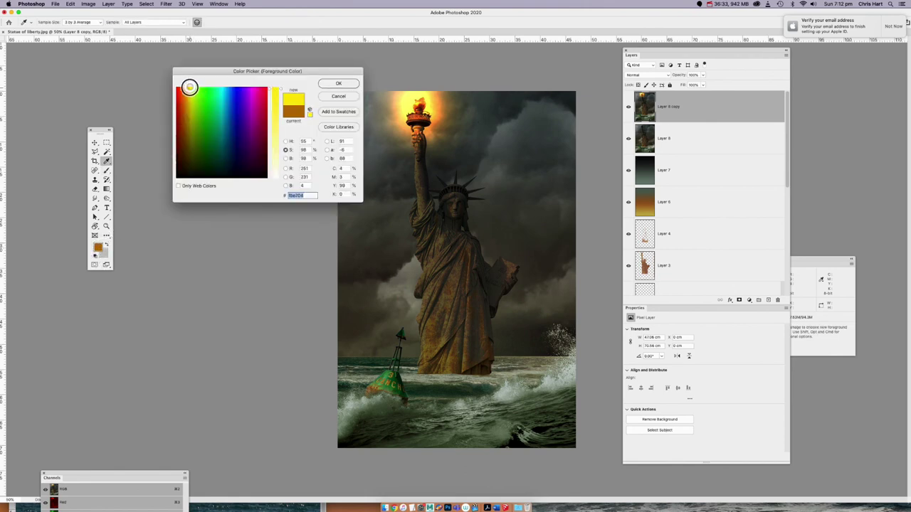
{"action": "left_click", "coordinate": [276, 146]}
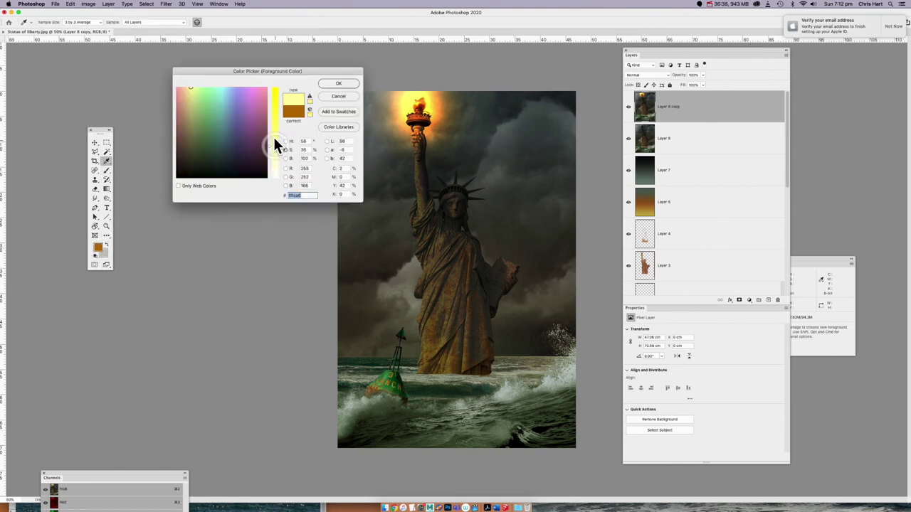
{"action": "left_click", "coordinate": [339, 84]}
{"action": "key", "text": "b"}
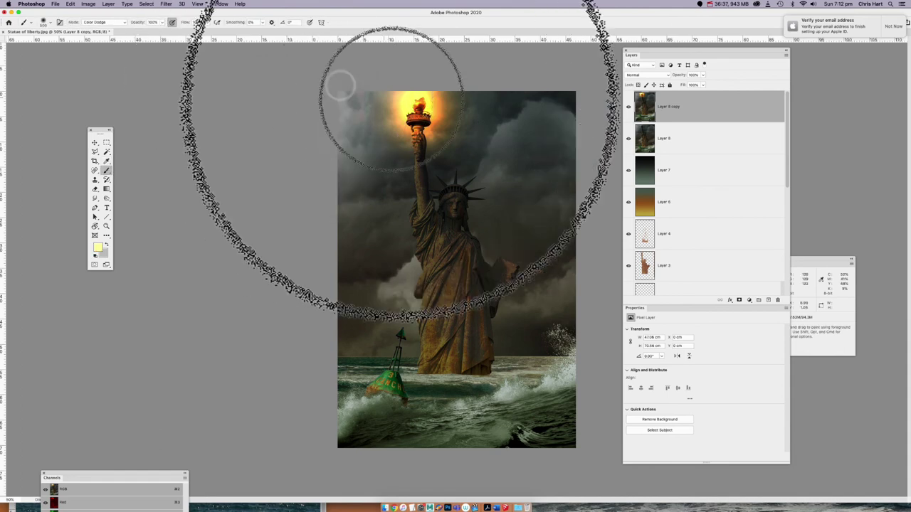
Shrink the brush to about 80 px, try a pale-yellow dab on the torch flame, and undo it.
{"action": "key", "text": "bracketleft"}
{"action": "key", "text": "bracketleft"}
{"action": "key", "text": "bracketleft"}
{"action": "key", "text": "bracketleft"}
{"action": "key", "text": "bracketleft"}
{"action": "key", "text": "bracketleft"}
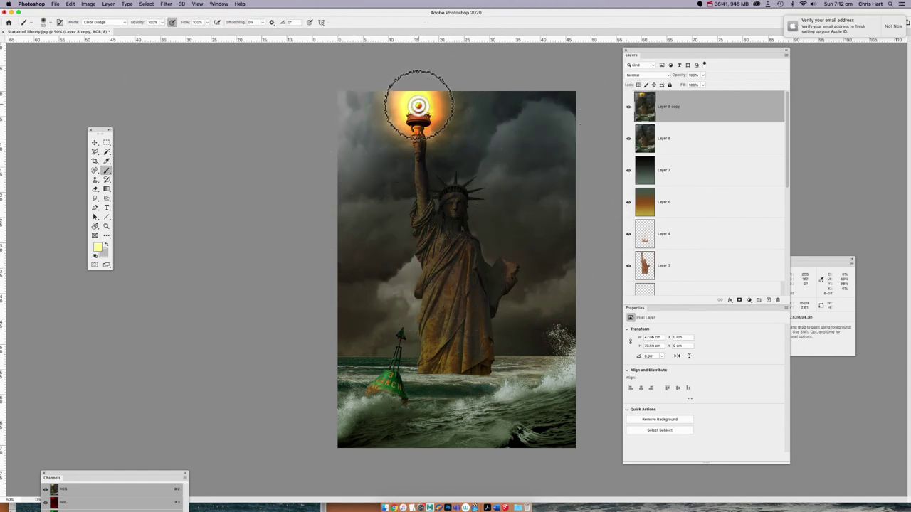
{"action": "key", "text": "super+z"}
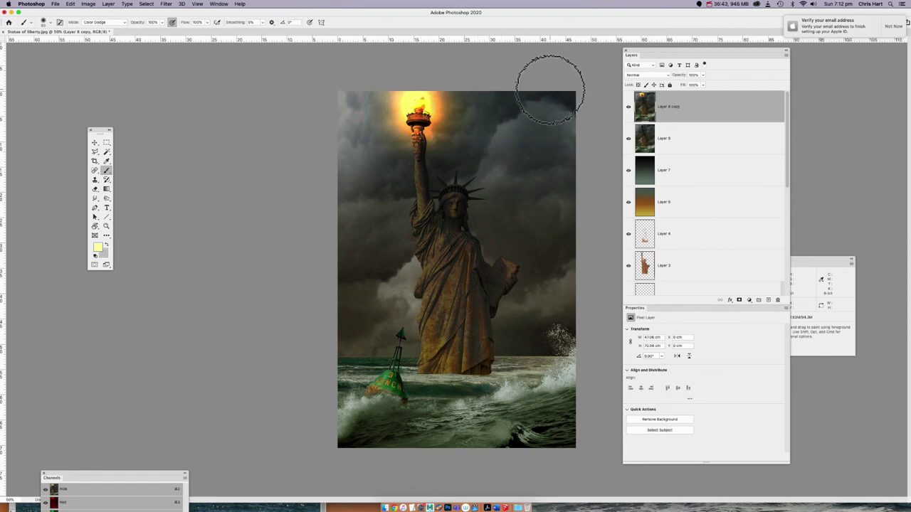
Enlarge the soft brush to about 1200 px and lower its opacity to about 18%.
{"action": "key", "text": "bracketright"}
{"action": "key", "text": "bracketright"}
{"action": "key", "text": "bracketright"}
{"action": "key", "text": "bracketright"}
{"action": "key", "text": "bracketright"}
{"action": "key", "text": "bracketright"}
{"action": "key", "text": "bracketright"}
{"action": "key", "text": "bracketright"}
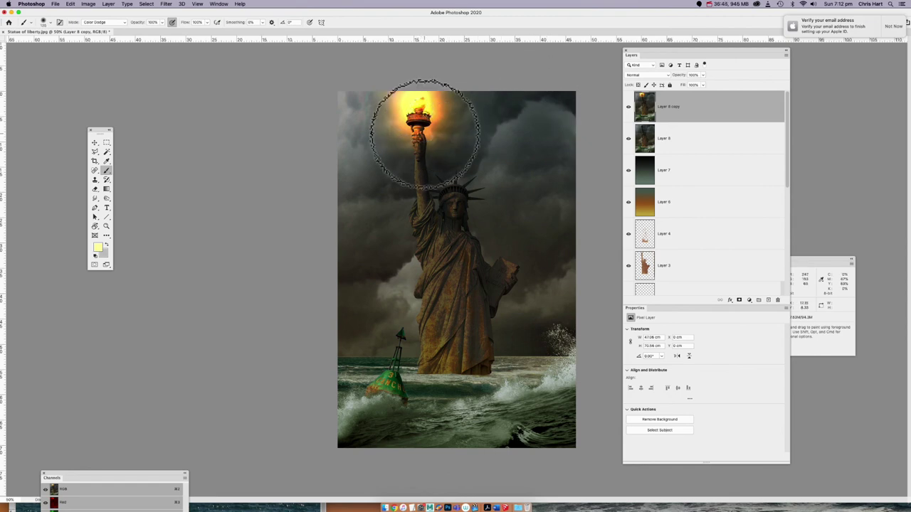
{"action": "key", "text": "bracketright"}
{"action": "key", "text": "bracketright"}
{"action": "key", "text": "bracketright"}
{"action": "key", "text": "bracketright"}
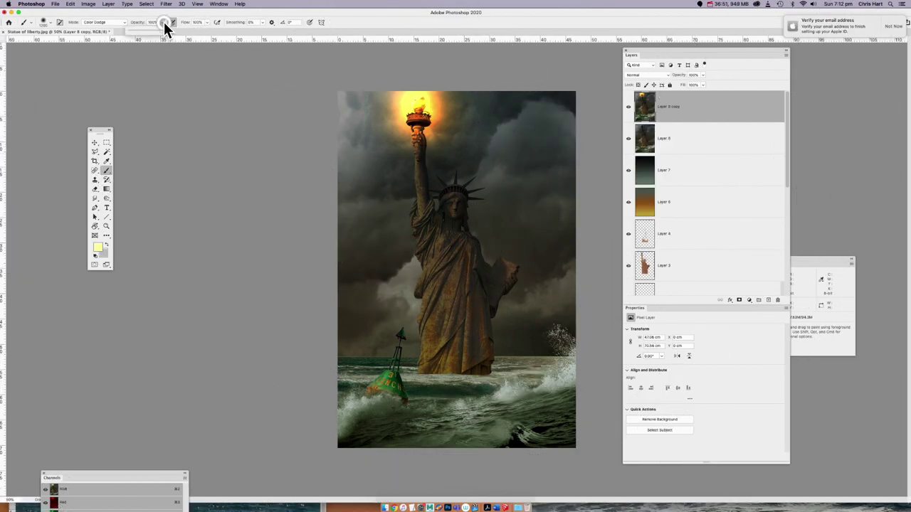
{"action": "left_click_drag", "start_coordinate": [139, 33], "coordinate": [135, 32]}
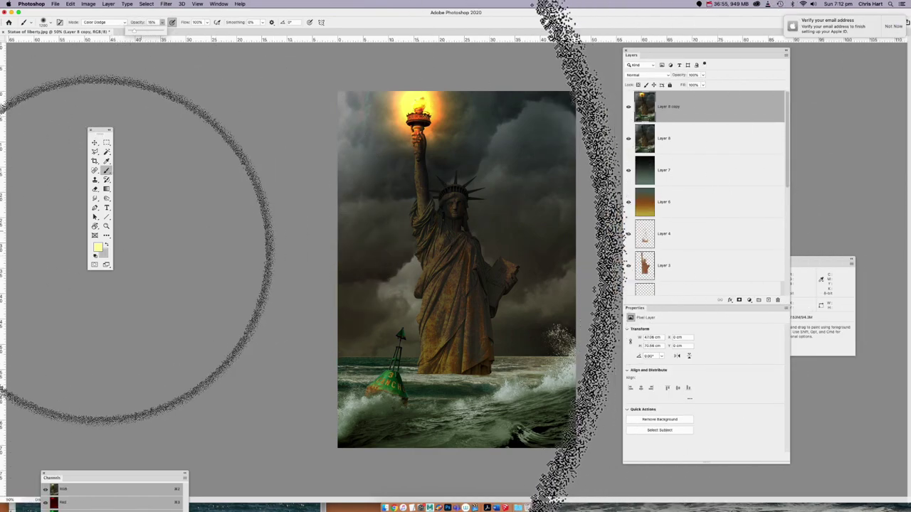
Set the foreground colour to golden orange (#d39000) and dab a wide, faint glow over the sky around the statue's raised arm.
{"action": "left_click", "coordinate": [97, 247]}
{"action": "mouse_move", "coordinate": [182, 116]}
{"action": "left_mouse_down"}
{"action": "mouse_move", "coordinate": [189, 111]}
{"action": "mouse_move", "coordinate": [189, 129]}
{"action": "mouse_move", "coordinate": [187, 101]}
{"action": "left_mouse_up"}
{"action": "left_click", "coordinate": [276, 93]}
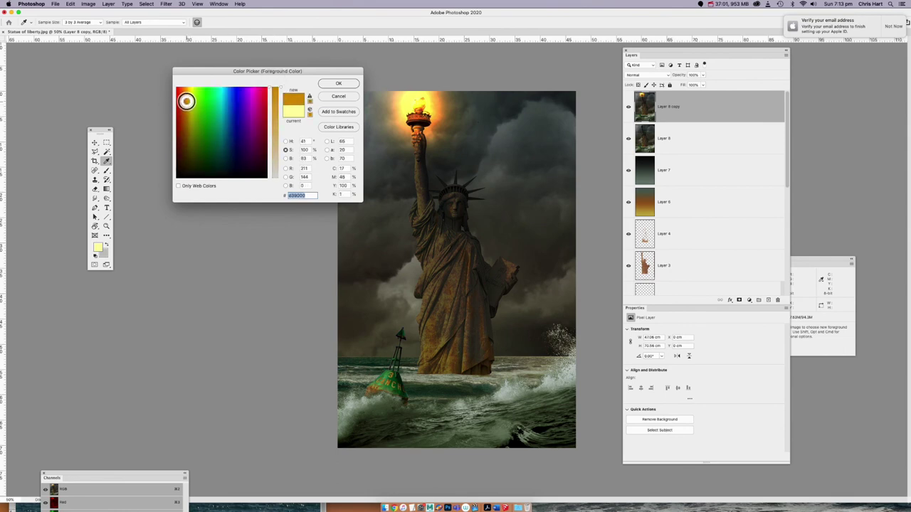
{"action": "left_click", "coordinate": [347, 84]}
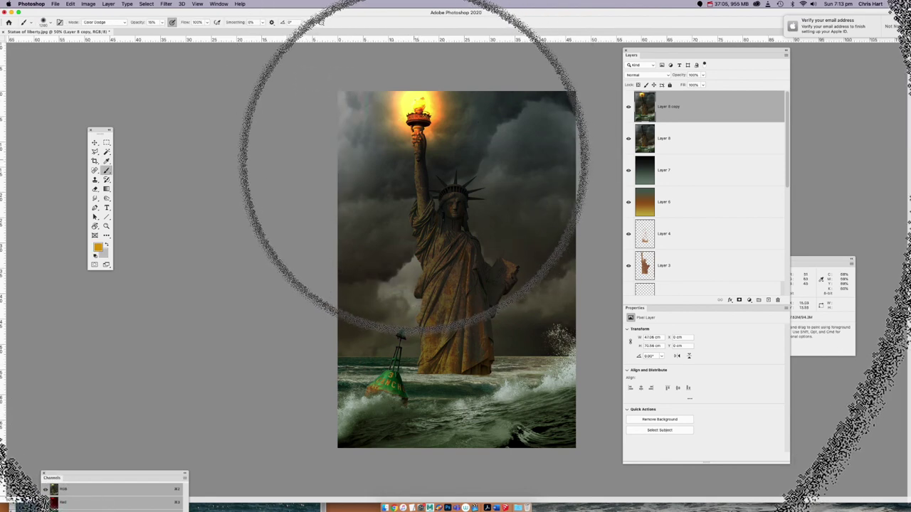
{"action": "left_click", "coordinate": [414, 161]}
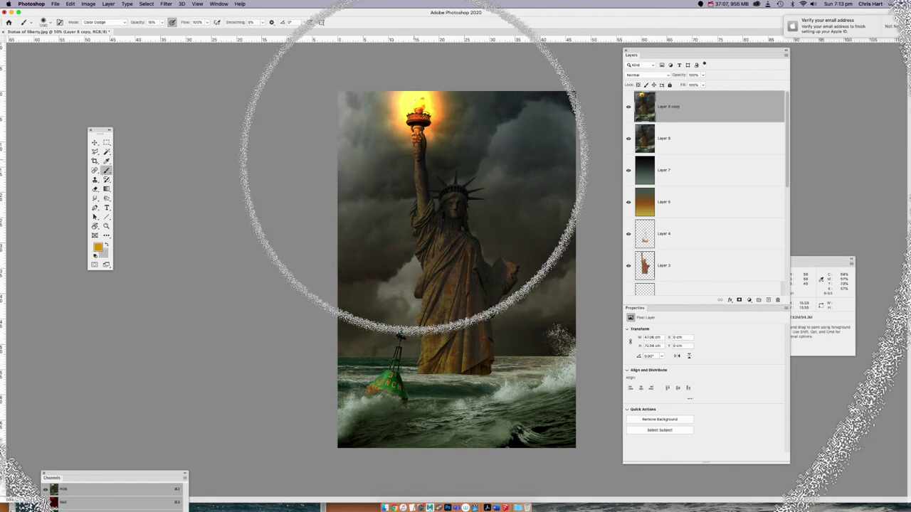
{"action": "left_click", "coordinate": [414, 161]}
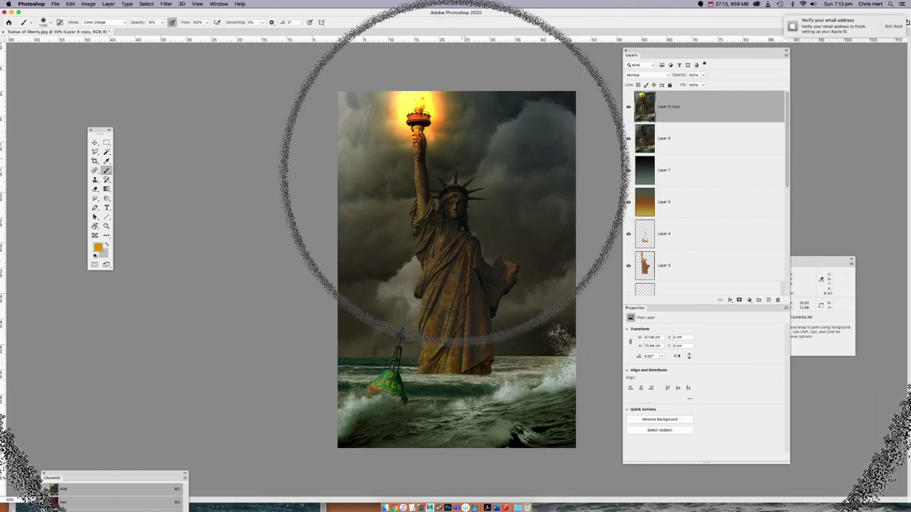
Try small orange Color Dodge dabs at 60% opacity on the statue's crown, and undo them.
{"action": "key", "text": "bracketleft"}
{"action": "key", "text": "bracketleft"}
{"action": "key", "text": "bracketleft"}
{"action": "key", "text": "bracketleft"}
{"action": "key", "text": "bracketleft"}
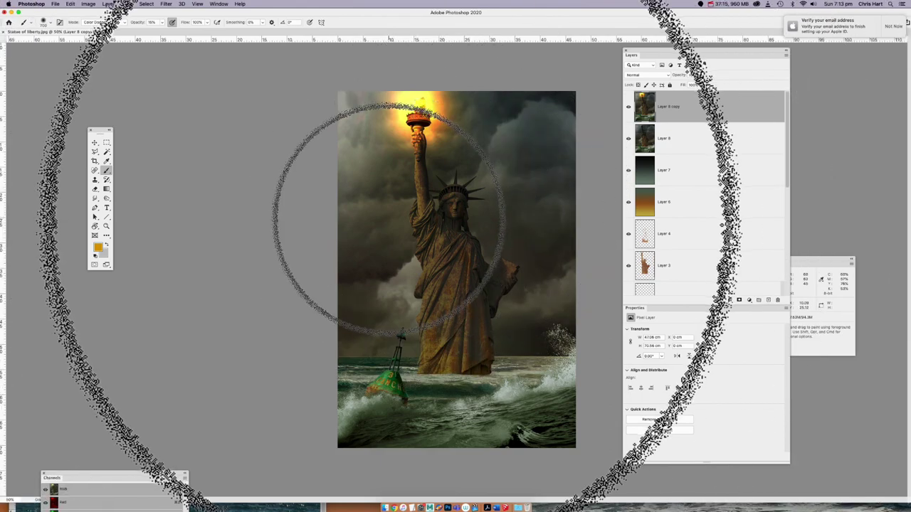
{"action": "key", "text": "6"}
{"action": "key", "text": "bracketleft"}
{"action": "key", "text": "bracketleft"}
{"action": "key", "text": "bracketleft"}
{"action": "key", "text": "bracketleft"}
{"action": "key", "text": "bracketleft"}
{"action": "key", "text": "bracketleft"}
{"action": "key", "text": "bracketleft"}
{"action": "key", "text": "bracketleft"}
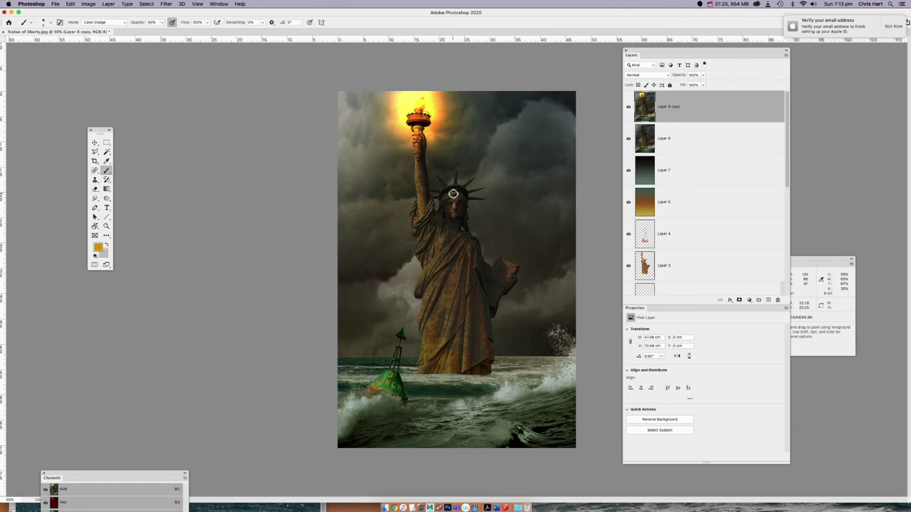
{"action": "key", "text": "bracketright"}
{"action": "key", "text": "bracketright"}
{"action": "key", "text": "bracketright"}
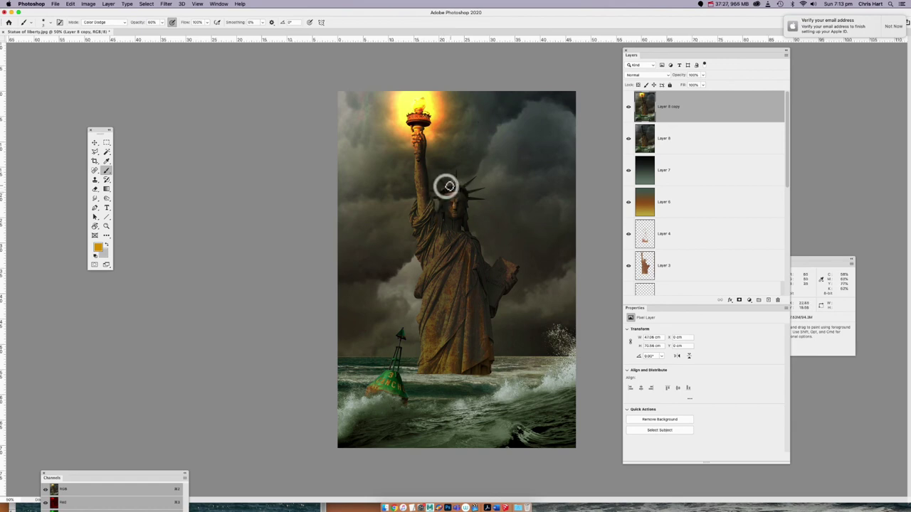
{"action": "key", "text": "bracketleft"}
{"action": "key", "text": "bracketright"}
{"action": "key", "text": "bracketleft"}
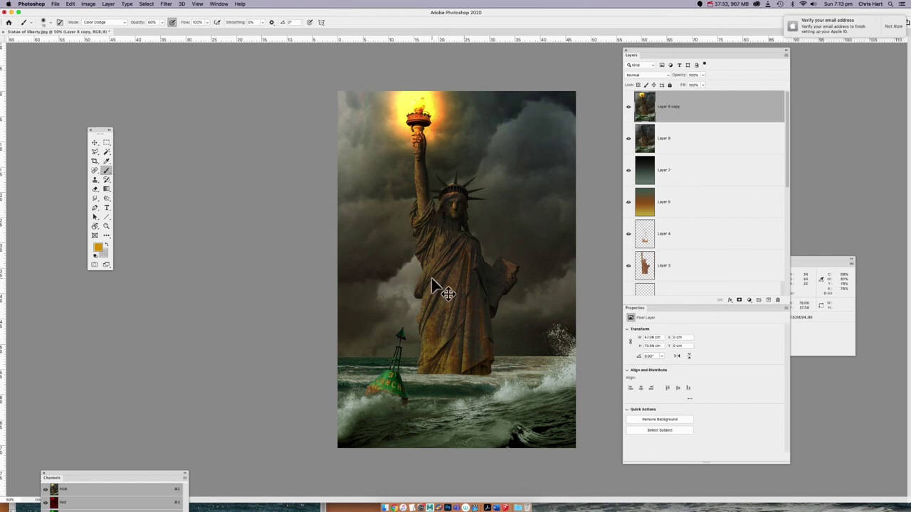
{"action": "key", "text": "super+z"}
{"action": "key", "text": "super+z"}
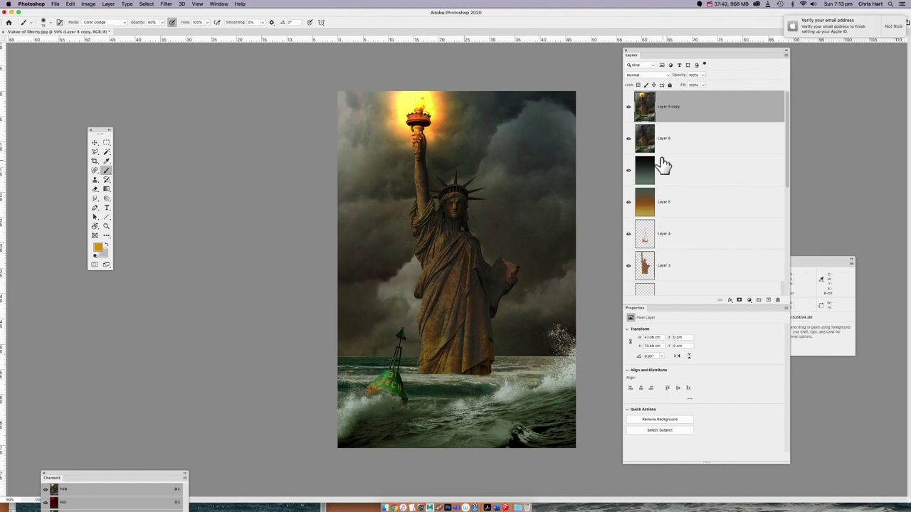
Compare the image with and without the painted glow by toggling Layer 8 copy's visibility, and check the layer's opacity control.
{"action": "left_click", "coordinate": [629, 107]}
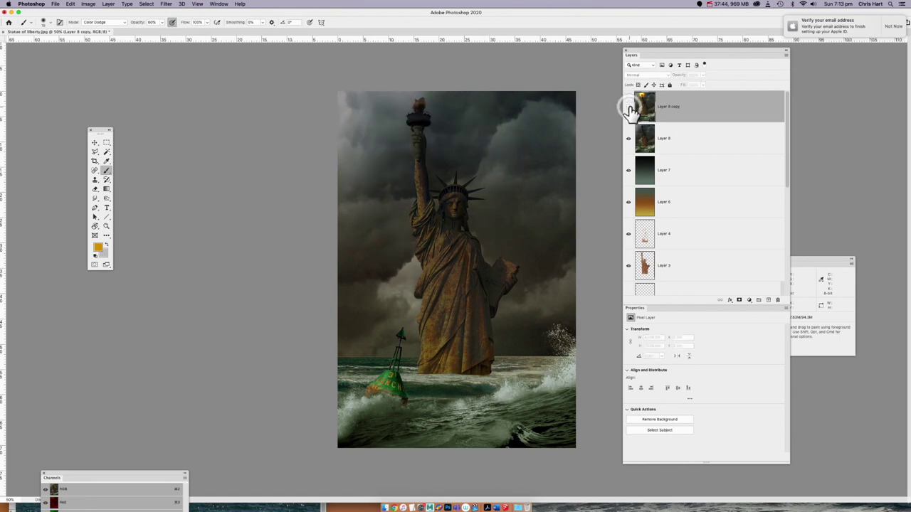
{"action": "left_click", "coordinate": [629, 106]}
{"action": "left_click", "coordinate": [629, 107]}
{"action": "left_click", "coordinate": [629, 107]}
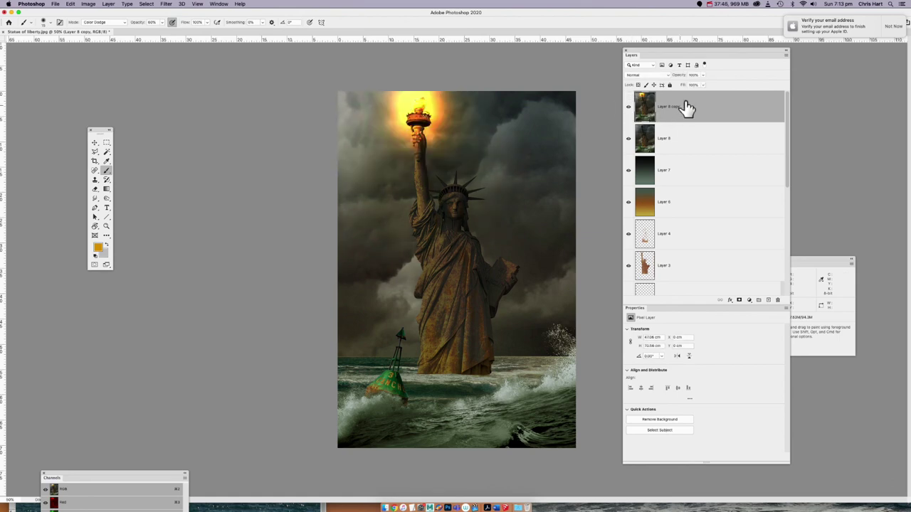
{"action": "left_click_drag", "start_coordinate": [702, 81], "coordinate": [728, 85]}
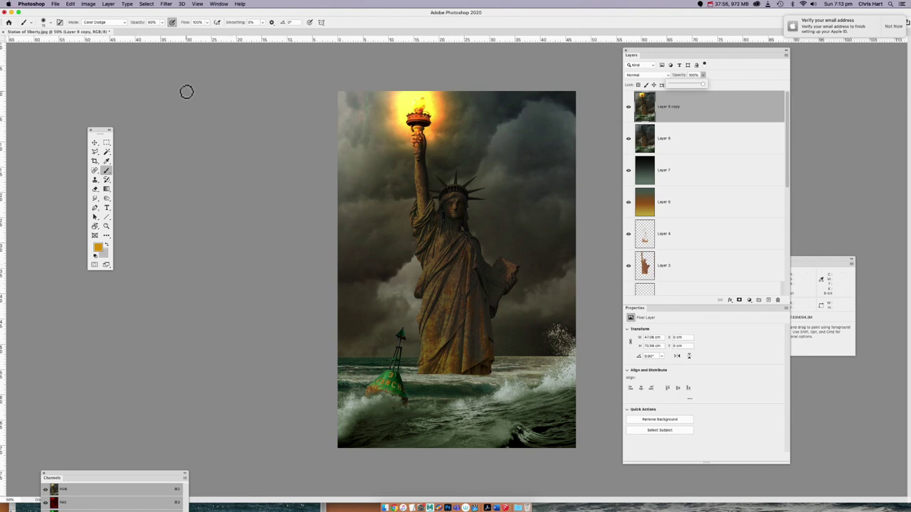
Apply a midtone Color Balance of 0, -2, +16 to Layer 8 copy, shifting it slightly towards blue and magenta.
{"action": "left_click", "coordinate": [92, 4]}
{"action": "mouse_move", "coordinate": [96, 24]}
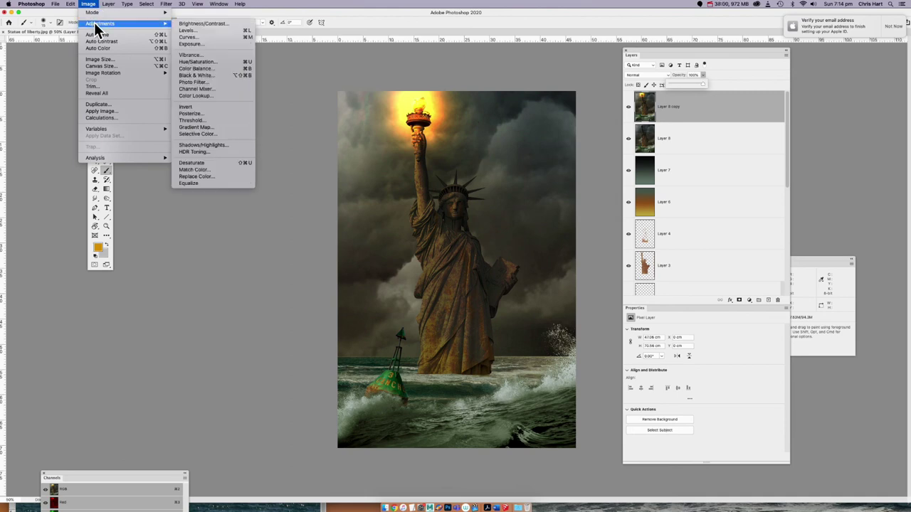
{"action": "left_click", "coordinate": [206, 68]}
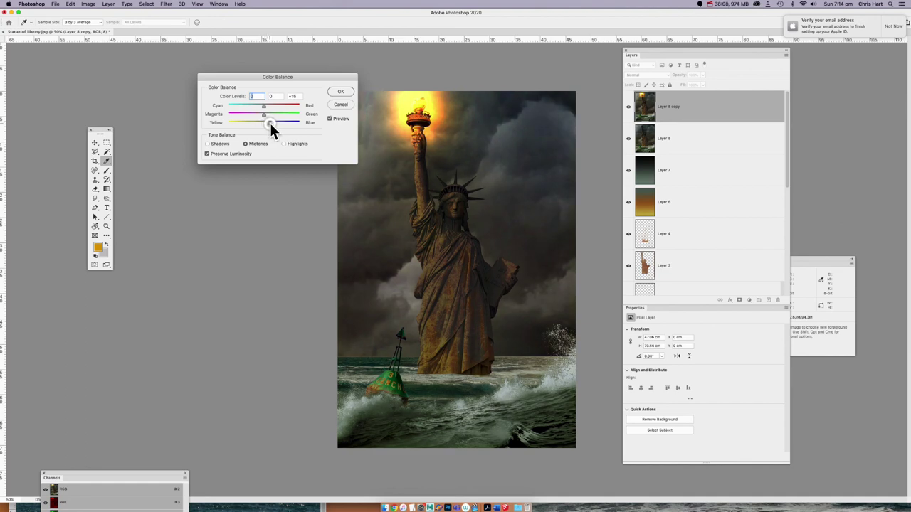
{"action": "left_click_drag", "start_coordinate": [269, 123], "coordinate": [266, 117]}
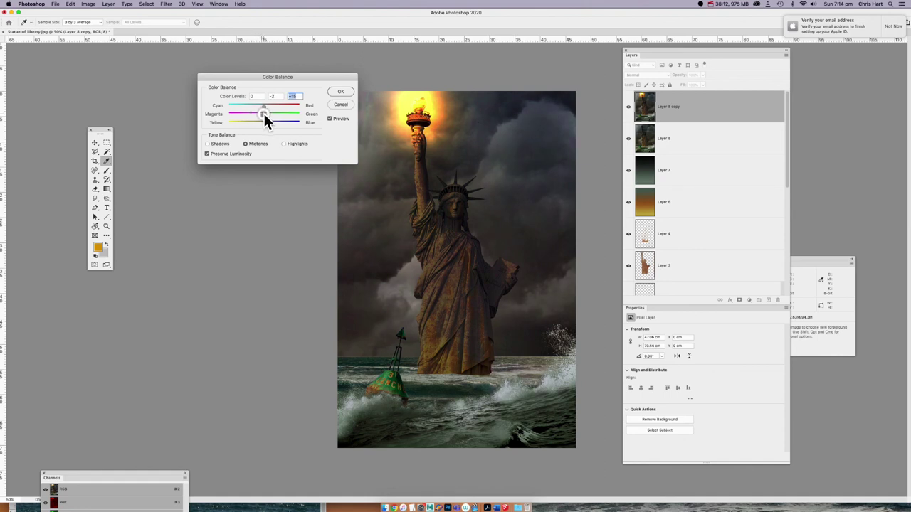
{"action": "left_click", "coordinate": [263, 113]}
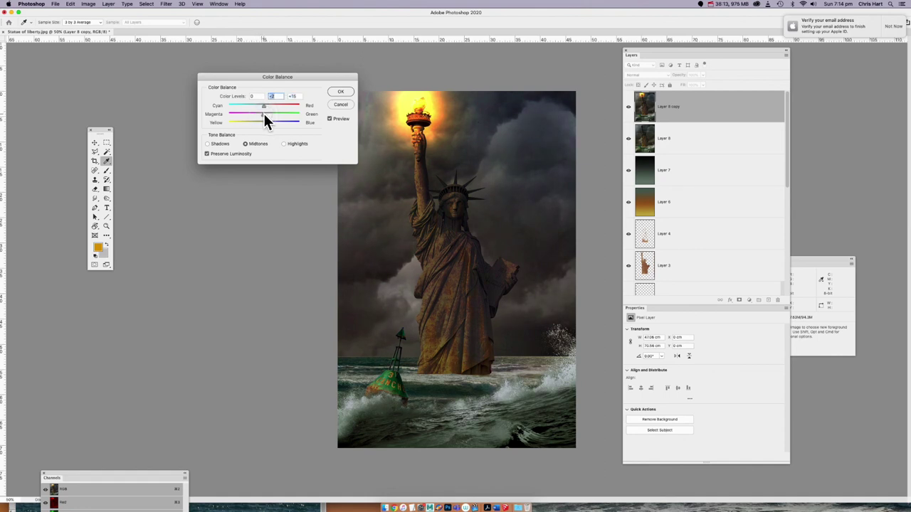
{"action": "left_click", "coordinate": [340, 92]}
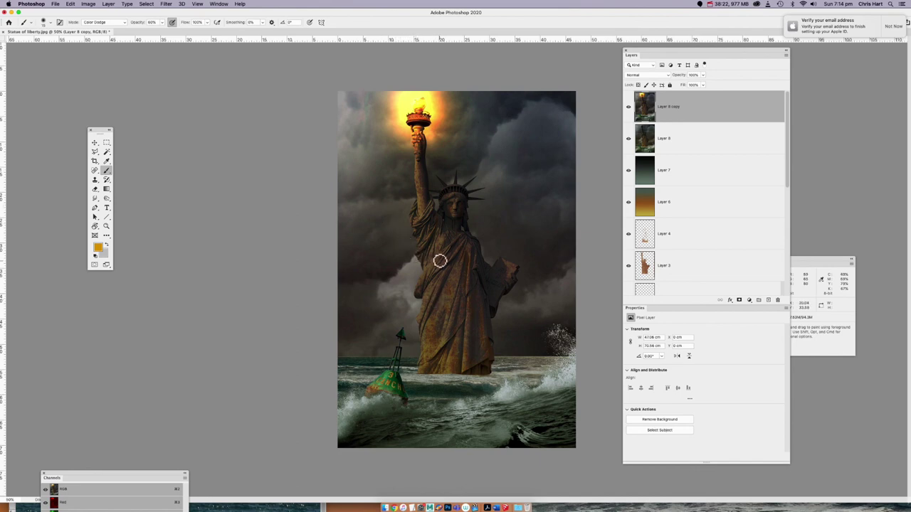
Reset the colours to default black and white, enter Quick Mask mode, and enlarge the brush for masking the statue.
{"action": "key", "text": "d"}
{"action": "key", "text": "q"}
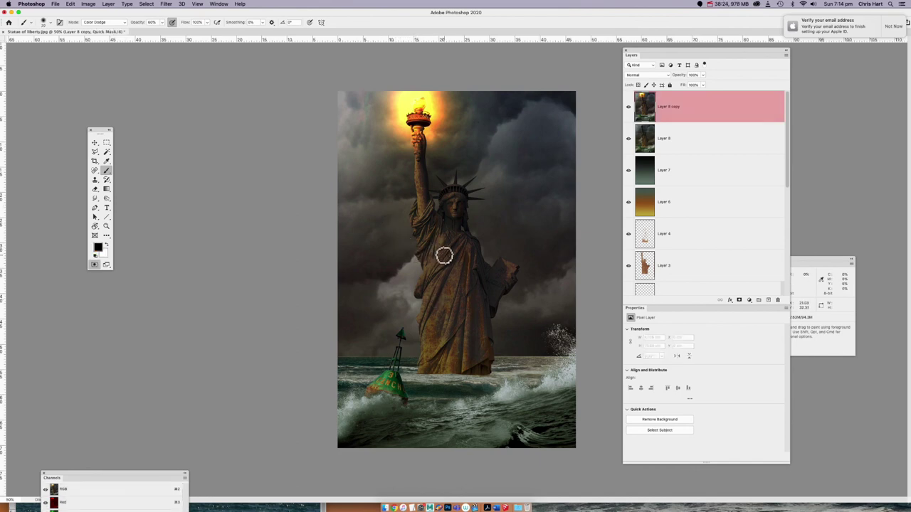
{"action": "key", "text": "bracketright"}
{"action": "key", "text": "bracketright"}
{"action": "key", "text": "bracketright"}
{"action": "key", "text": "bracketright"}
{"action": "key", "text": "bracketright"}
{"action": "key", "text": "bracketright"}
{"action": "key", "text": "bracketright"}
{"action": "key", "text": "bracketright"}
{"action": "key", "text": "bracketright"}
{"action": "key", "text": "bracketright"}
{"action": "key", "text": "bracketright"}
{"action": "key", "text": "bracketright"}
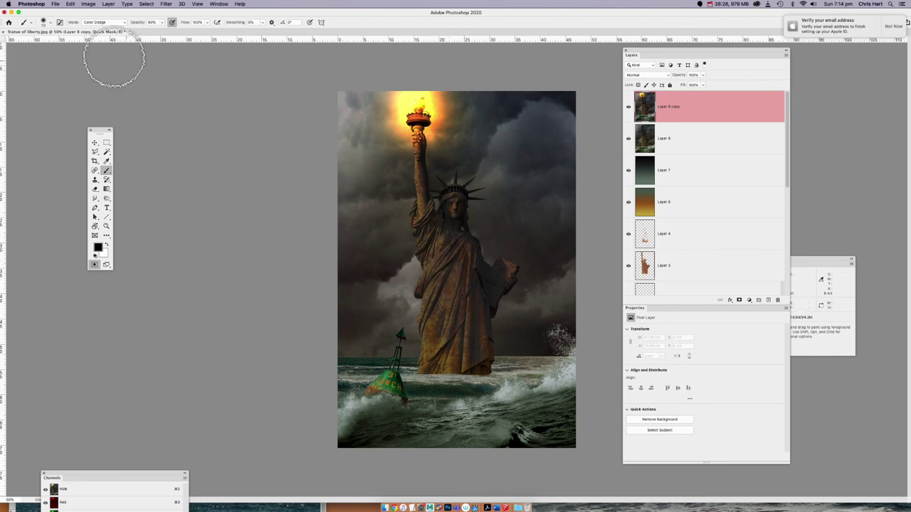
Paint a quick mask over the statue's face and robe with the brush in Normal mode at 100% opacity.
{"action": "left_click", "coordinate": [107, 22]}
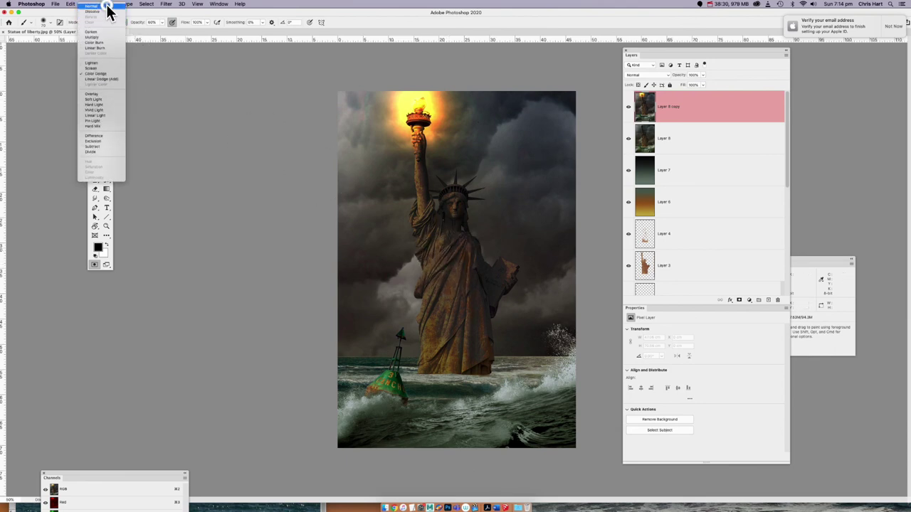
{"action": "left_click", "coordinate": [106, 6]}
{"action": "left_click_drag", "start_coordinate": [163, 23], "coordinate": [191, 31]}
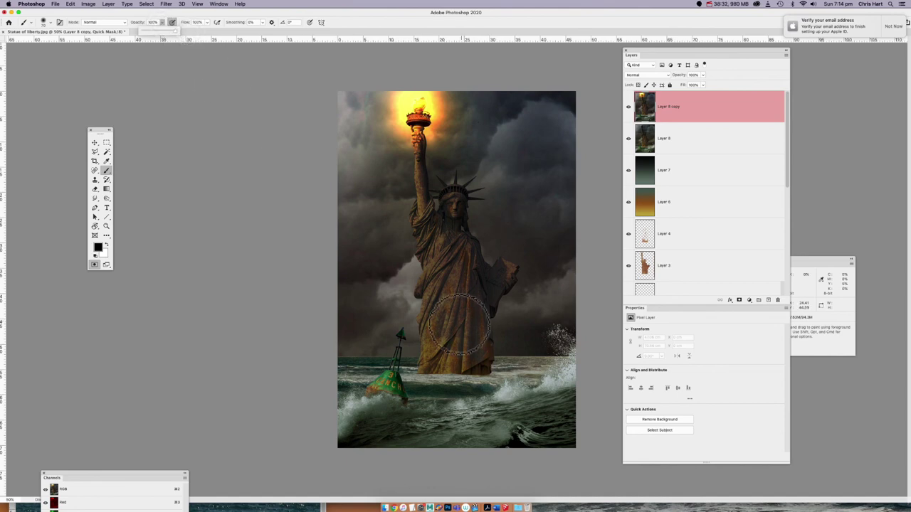
{"action": "mouse_move", "coordinate": [460, 319]}
{"action": "left_mouse_down"}
{"action": "mouse_move", "coordinate": [451, 340]}
{"action": "mouse_move", "coordinate": [447, 324]}
{"action": "mouse_move", "coordinate": [425, 367]}
{"action": "mouse_move", "coordinate": [480, 367]}
{"action": "mouse_move", "coordinate": [478, 338]}
{"action": "mouse_move", "coordinate": [458, 331]}
{"action": "mouse_move", "coordinate": [453, 340]}
{"action": "mouse_move", "coordinate": [466, 351]}
{"action": "mouse_move", "coordinate": [453, 350]}
{"action": "mouse_move", "coordinate": [447, 293]}
{"action": "mouse_move", "coordinate": [432, 302]}
{"action": "mouse_move", "coordinate": [432, 333]}
{"action": "mouse_move", "coordinate": [437, 224]}
{"action": "mouse_move", "coordinate": [464, 257]}
{"action": "mouse_move", "coordinate": [455, 268]}
{"action": "mouse_move", "coordinate": [459, 305]}
{"action": "mouse_move", "coordinate": [465, 300]}
{"action": "mouse_move", "coordinate": [476, 322]}
{"action": "mouse_move", "coordinate": [479, 288]}
{"action": "mouse_move", "coordinate": [489, 285]}
{"action": "mouse_move", "coordinate": [476, 281]}
{"action": "mouse_move", "coordinate": [449, 225]}
{"action": "mouse_move", "coordinate": [451, 202]}
{"action": "mouse_move", "coordinate": [433, 259]}
{"action": "mouse_move", "coordinate": [433, 228]}
{"action": "left_mouse_up"}
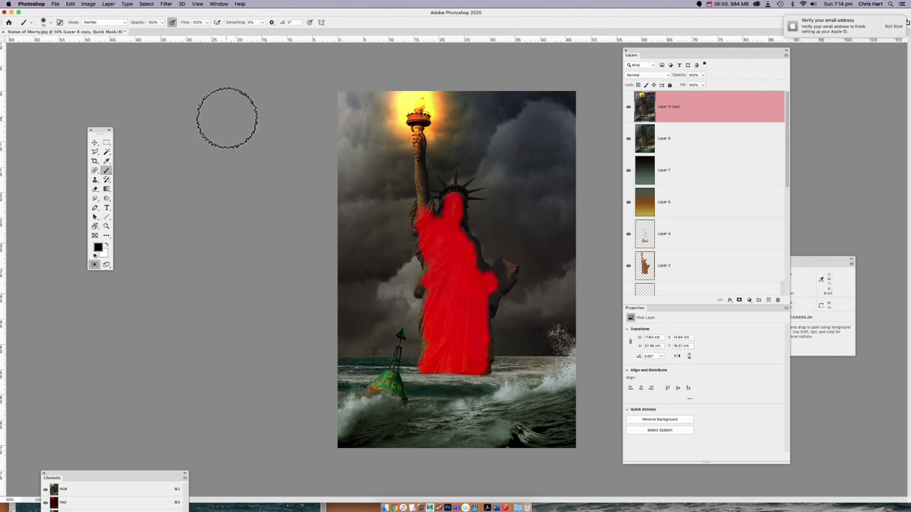
Soften the statue's quick mask with a 34.6-pixel Gaussian Blur and exit Quick Mask mode to turn it into a selection.
{"action": "left_click", "coordinate": [166, 4]}
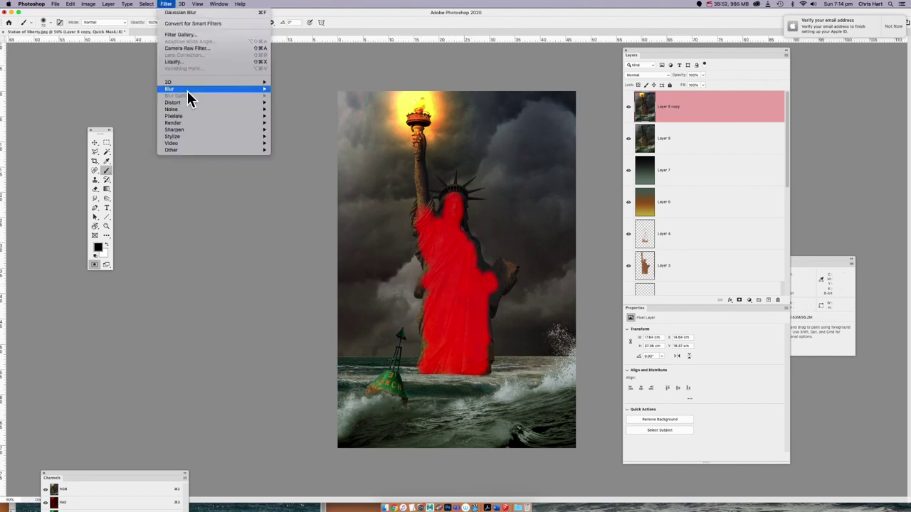
{"action": "mouse_move", "coordinate": [189, 88]}
{"action": "left_click", "coordinate": [302, 114]}
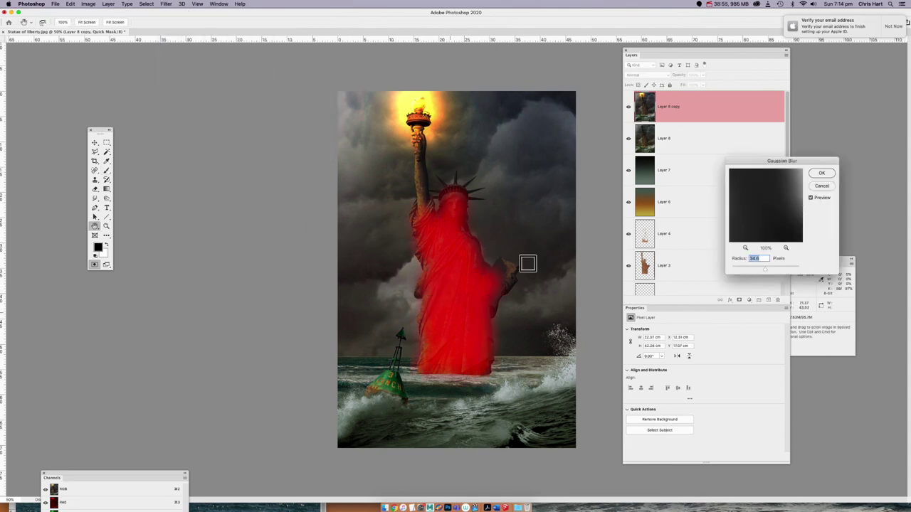
{"action": "left_click", "coordinate": [821, 174]}
{"action": "key", "text": "b"}
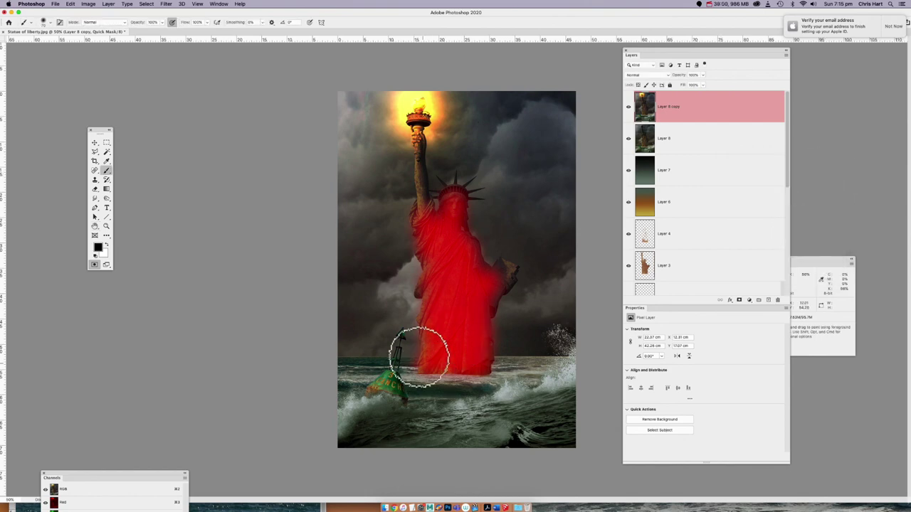
{"action": "key", "text": "q"}
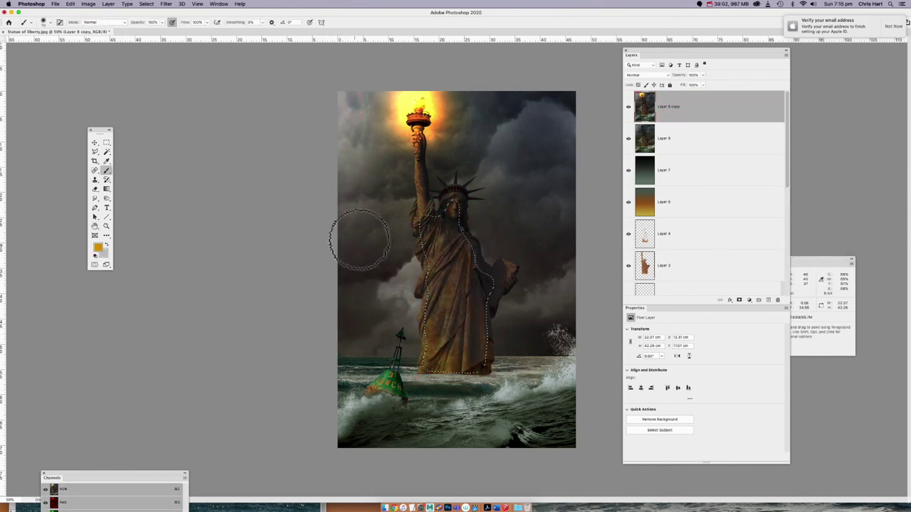
Reduce the selected statue body's saturation to -50 with a slight hue shift using Hue/Saturation, and switch to the Rectangular Marquee tool.
{"action": "left_click", "coordinate": [91, 4]}
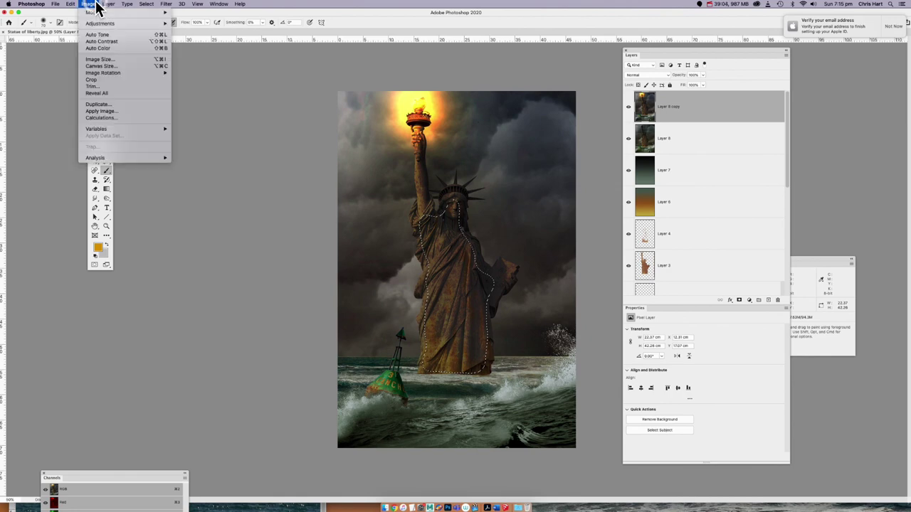
{"action": "mouse_move", "coordinate": [100, 23]}
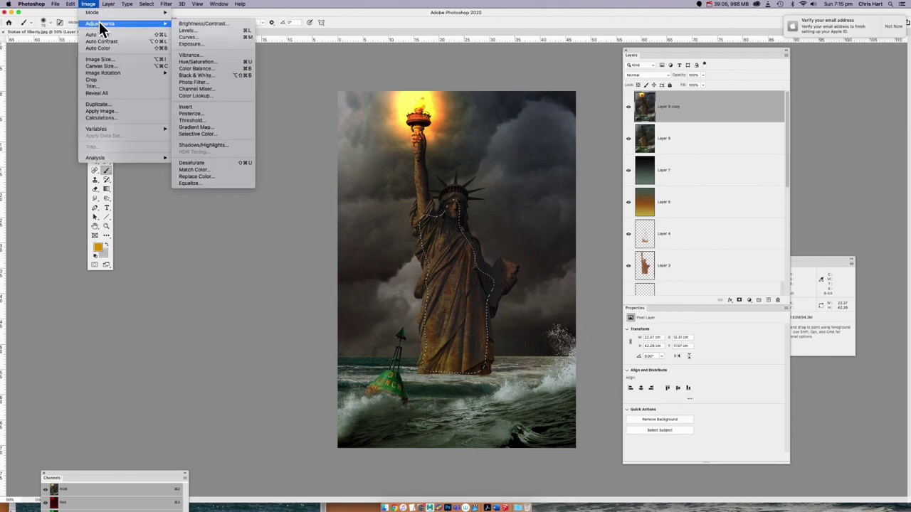
{"action": "left_click", "coordinate": [214, 60]}
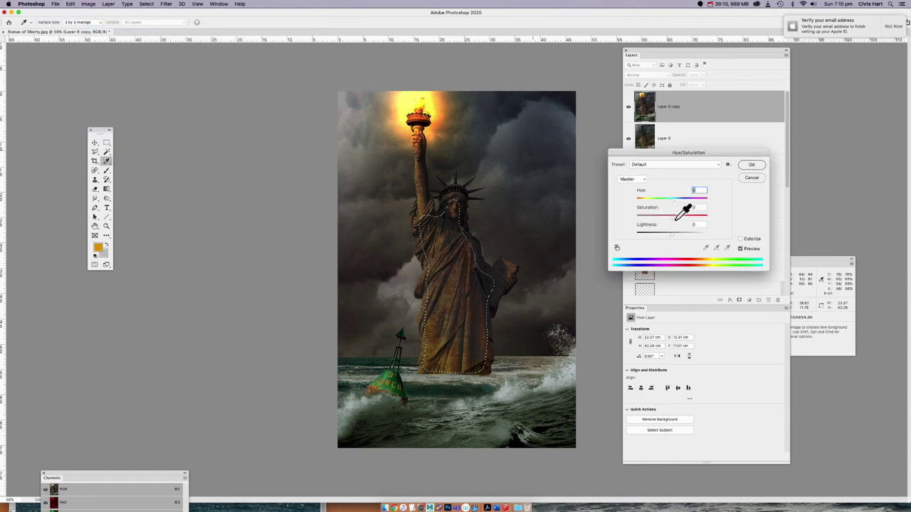
{"action": "mouse_move", "coordinate": [672, 216]}
{"action": "left_mouse_down"}
{"action": "mouse_move", "coordinate": [643, 223]}
{"action": "mouse_move", "coordinate": [660, 225]}
{"action": "left_mouse_up"}
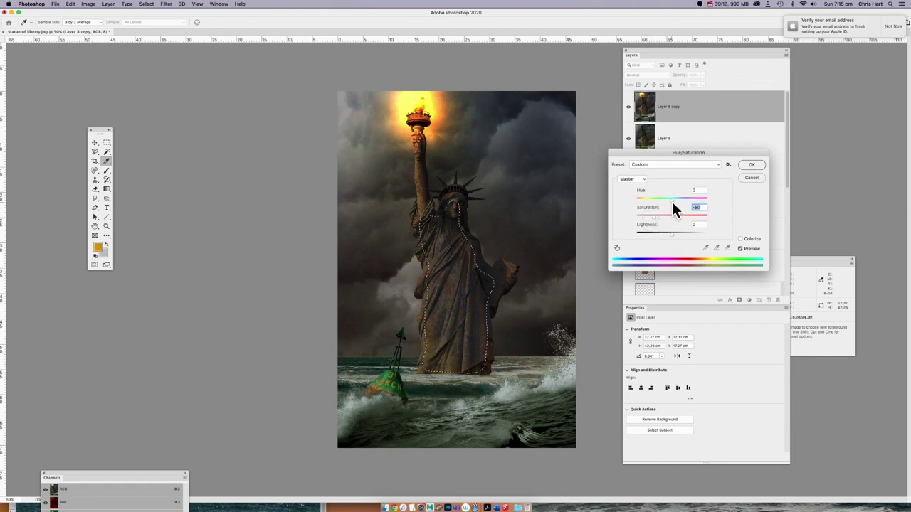
{"action": "mouse_move", "coordinate": [675, 202]}
{"action": "left_mouse_down"}
{"action": "mouse_move", "coordinate": [658, 196]}
{"action": "mouse_move", "coordinate": [673, 202]}
{"action": "left_mouse_up"}
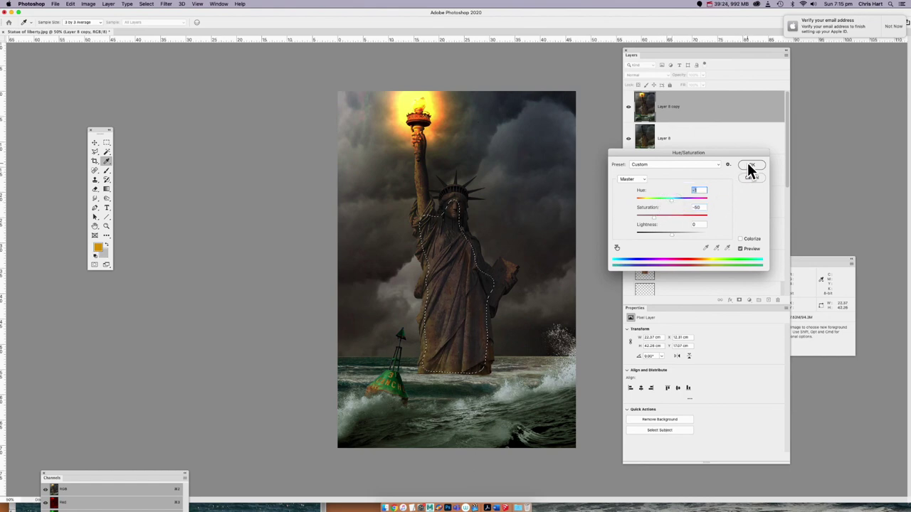
{"action": "left_click", "coordinate": [747, 165]}
{"action": "left_click", "coordinate": [106, 142]}
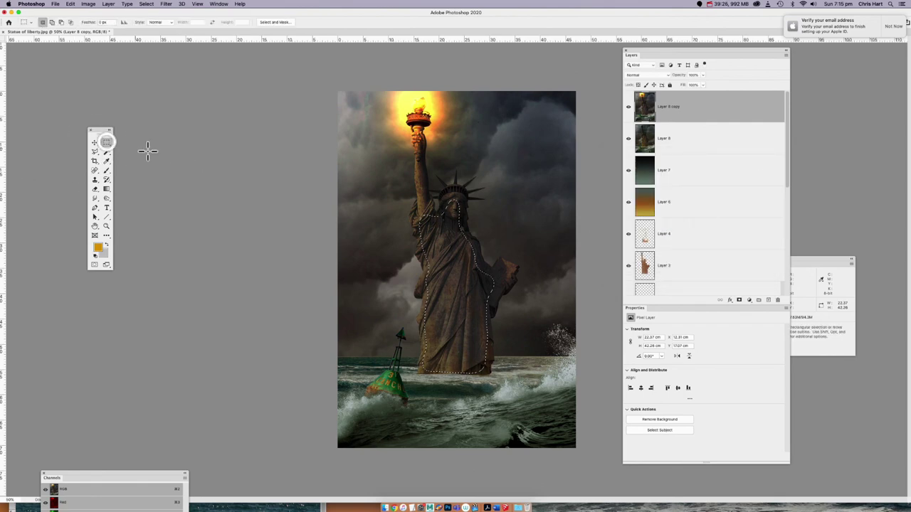
Clear the selection on the statue body, and switch to Finder to open Statue of liberty.psd in Photoshop.
{"action": "left_click", "coordinate": [433, 325]}
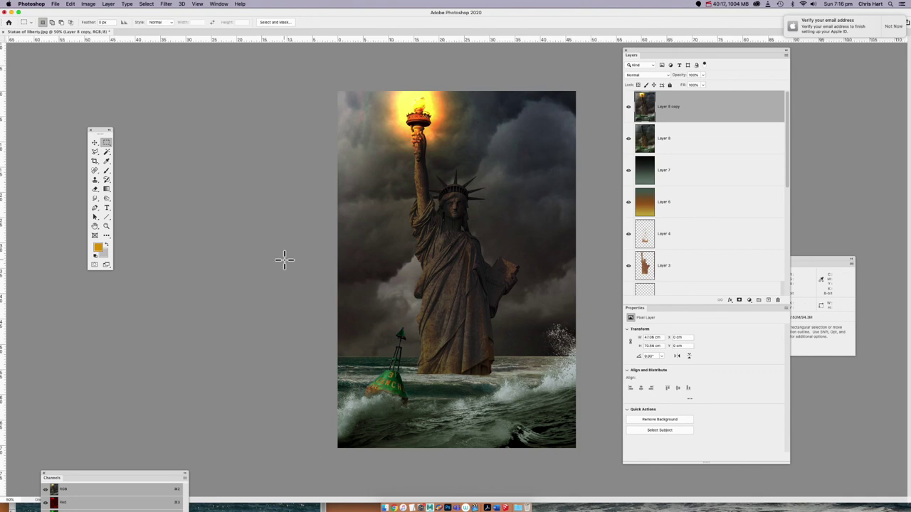
{"action": "left_click", "coordinate": [384, 502]}
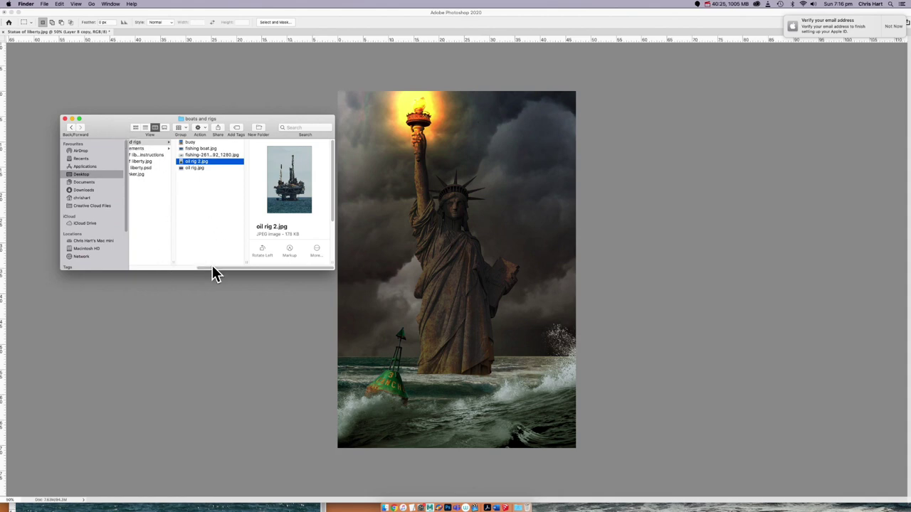
{"action": "scroll", "coordinate": [209, 270], "scroll_direction": "left", "scroll_amount": 3}
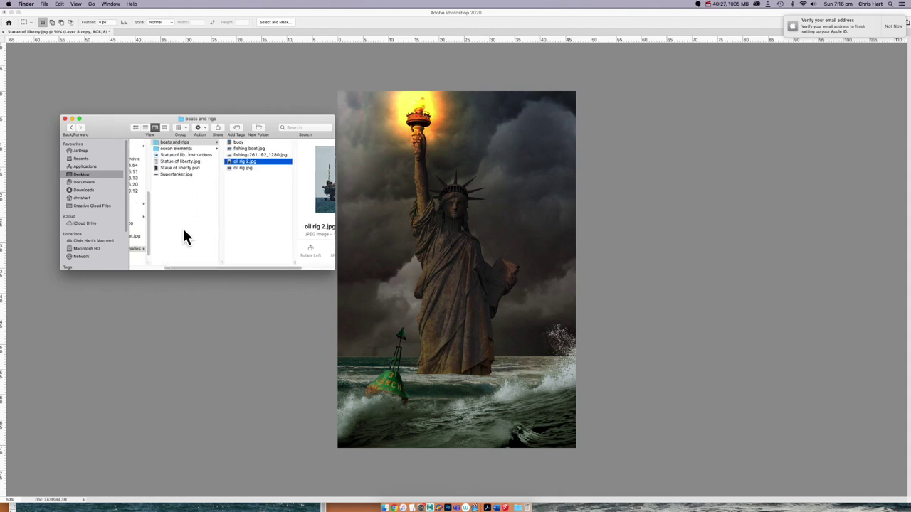
{"action": "left_click", "coordinate": [195, 169]}
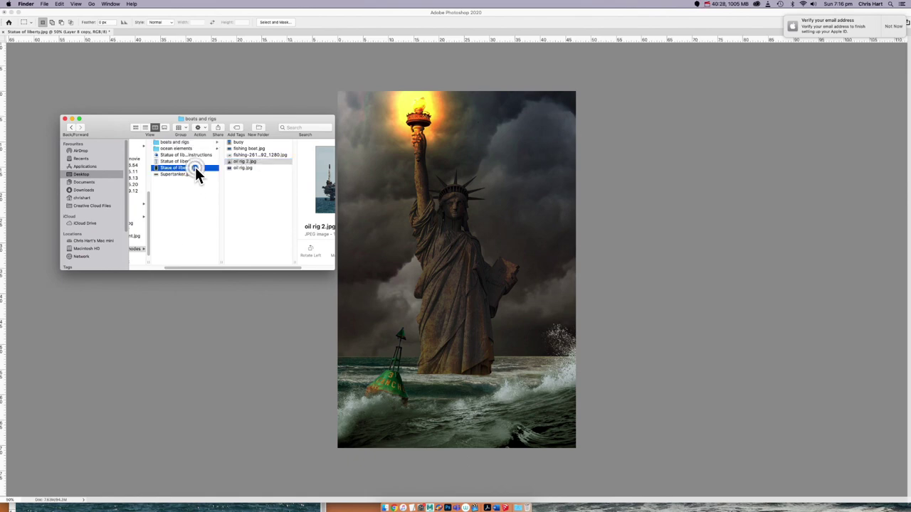
{"action": "left_click", "coordinate": [219, 290]}
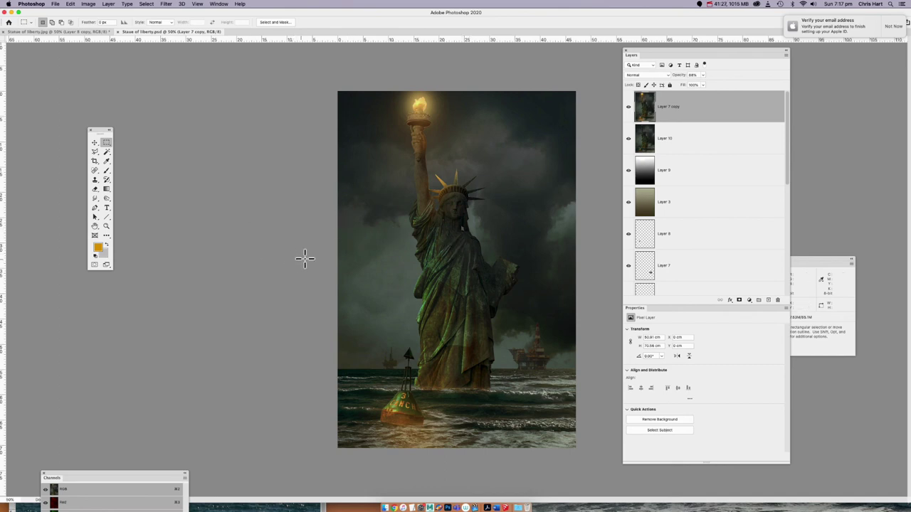
Convert the Layer 7 copy layer to monochrome with a Black & White adjustment using the Default preset.
{"action": "left_click", "coordinate": [89, 4]}
{"action": "mouse_move", "coordinate": [91, 26]}
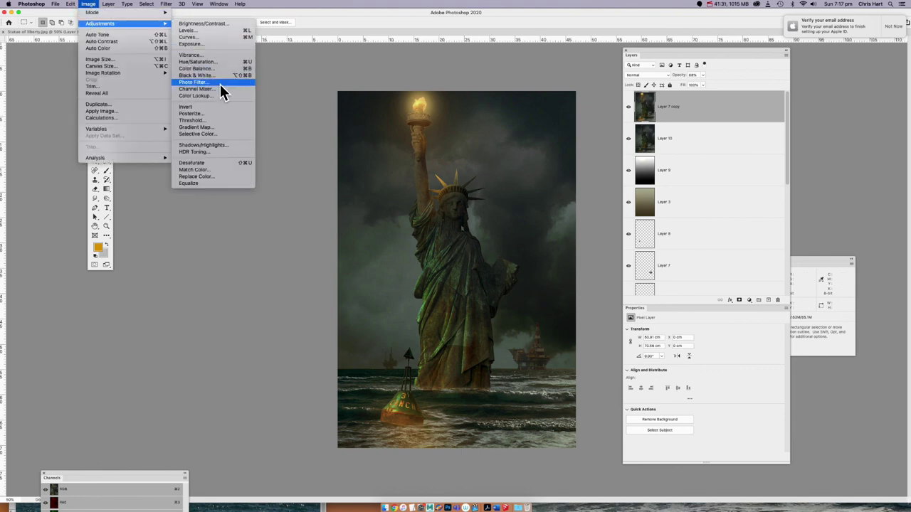
{"action": "left_click", "coordinate": [328, 191]}
{"action": "key", "text": "alt+shift+super+b"}
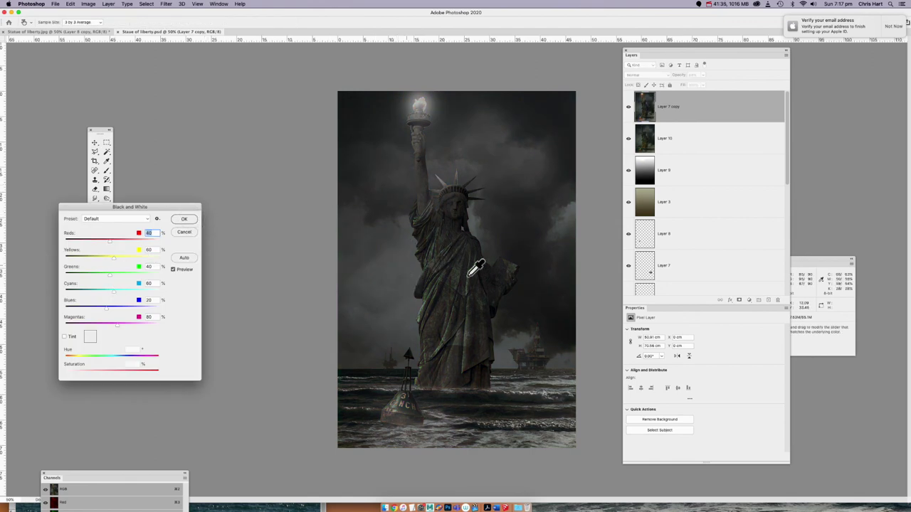
{"action": "key", "text": "Return"}
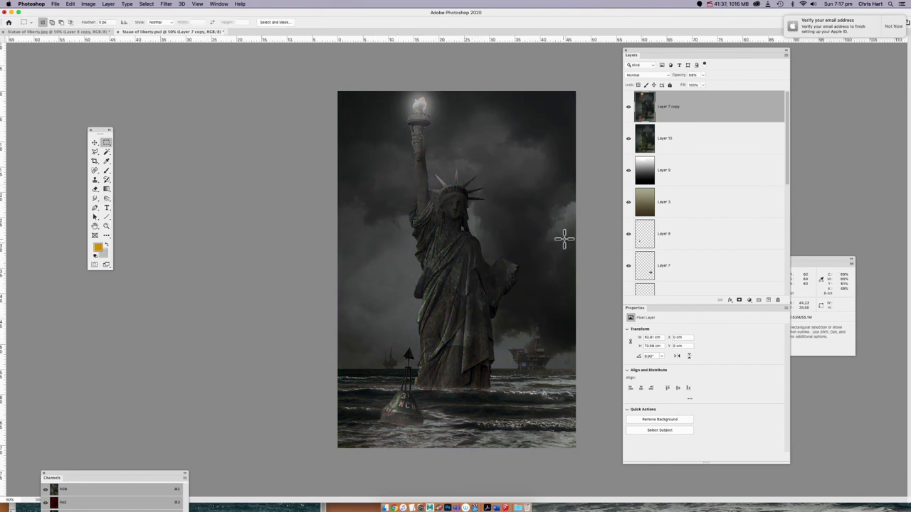